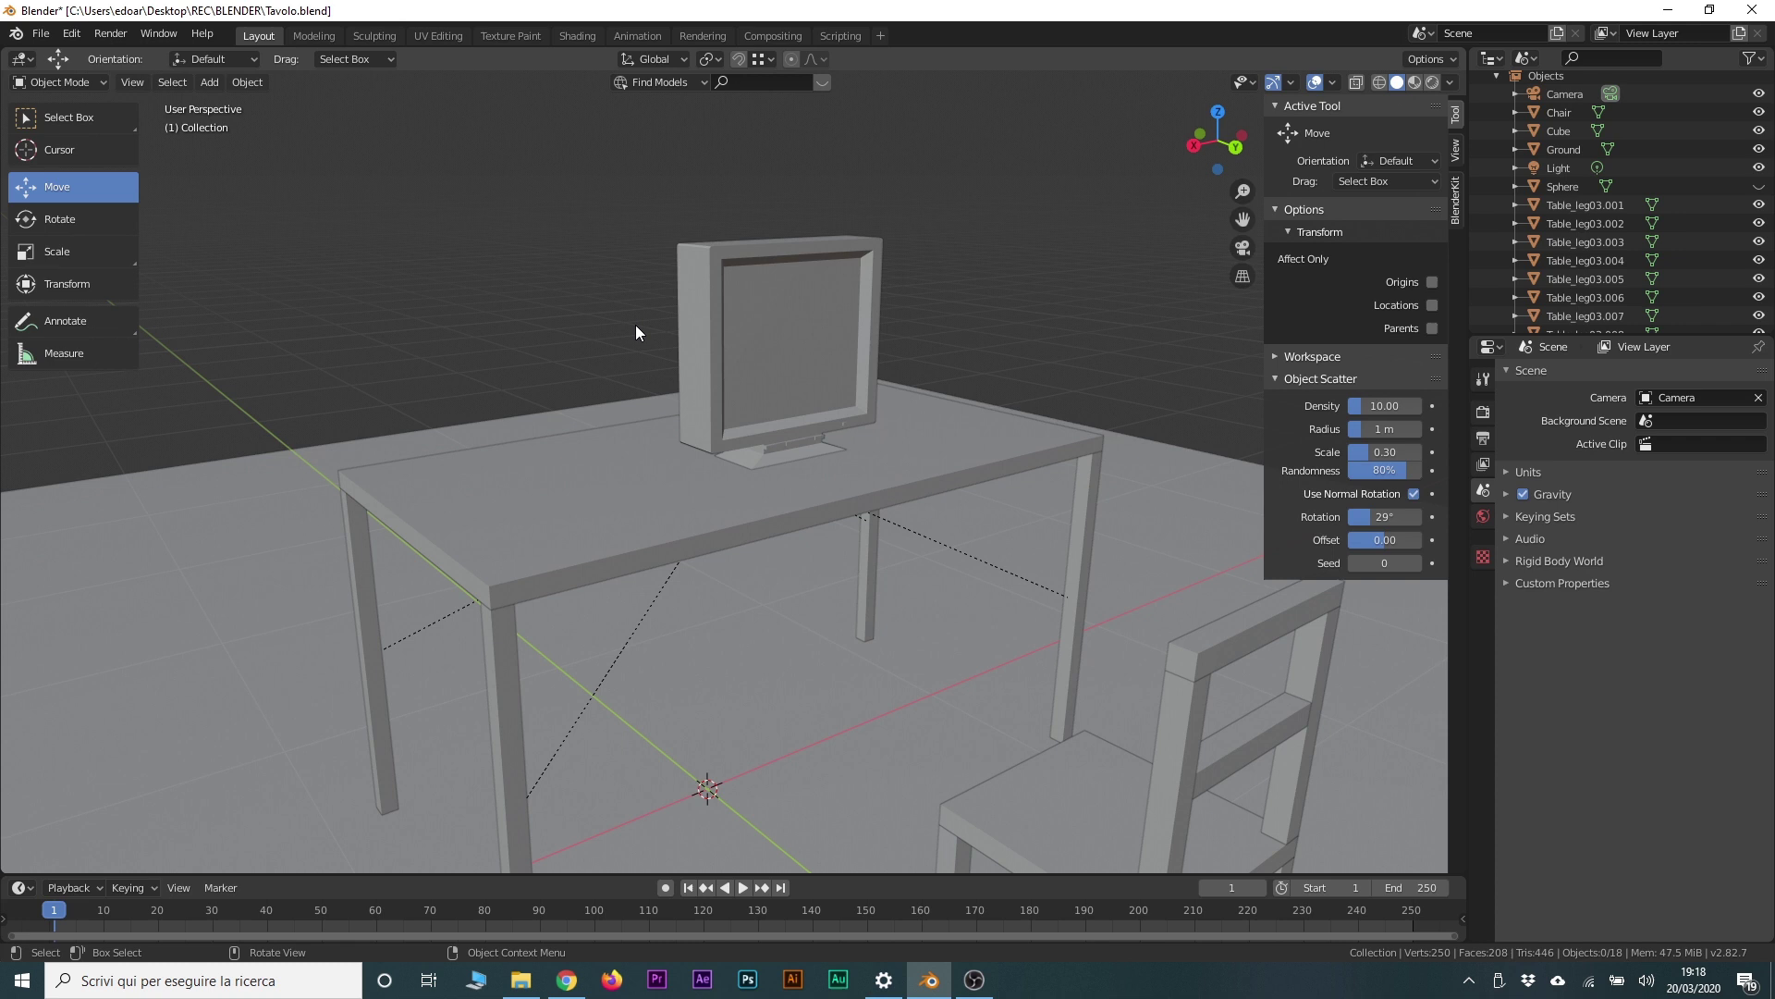
Step: Add a new cube and scale it down to 0.317 (0.634 m across)
{"action": "left_click", "coordinate": [211, 85]}
{"action": "mouse_move", "coordinate": [233, 103]}
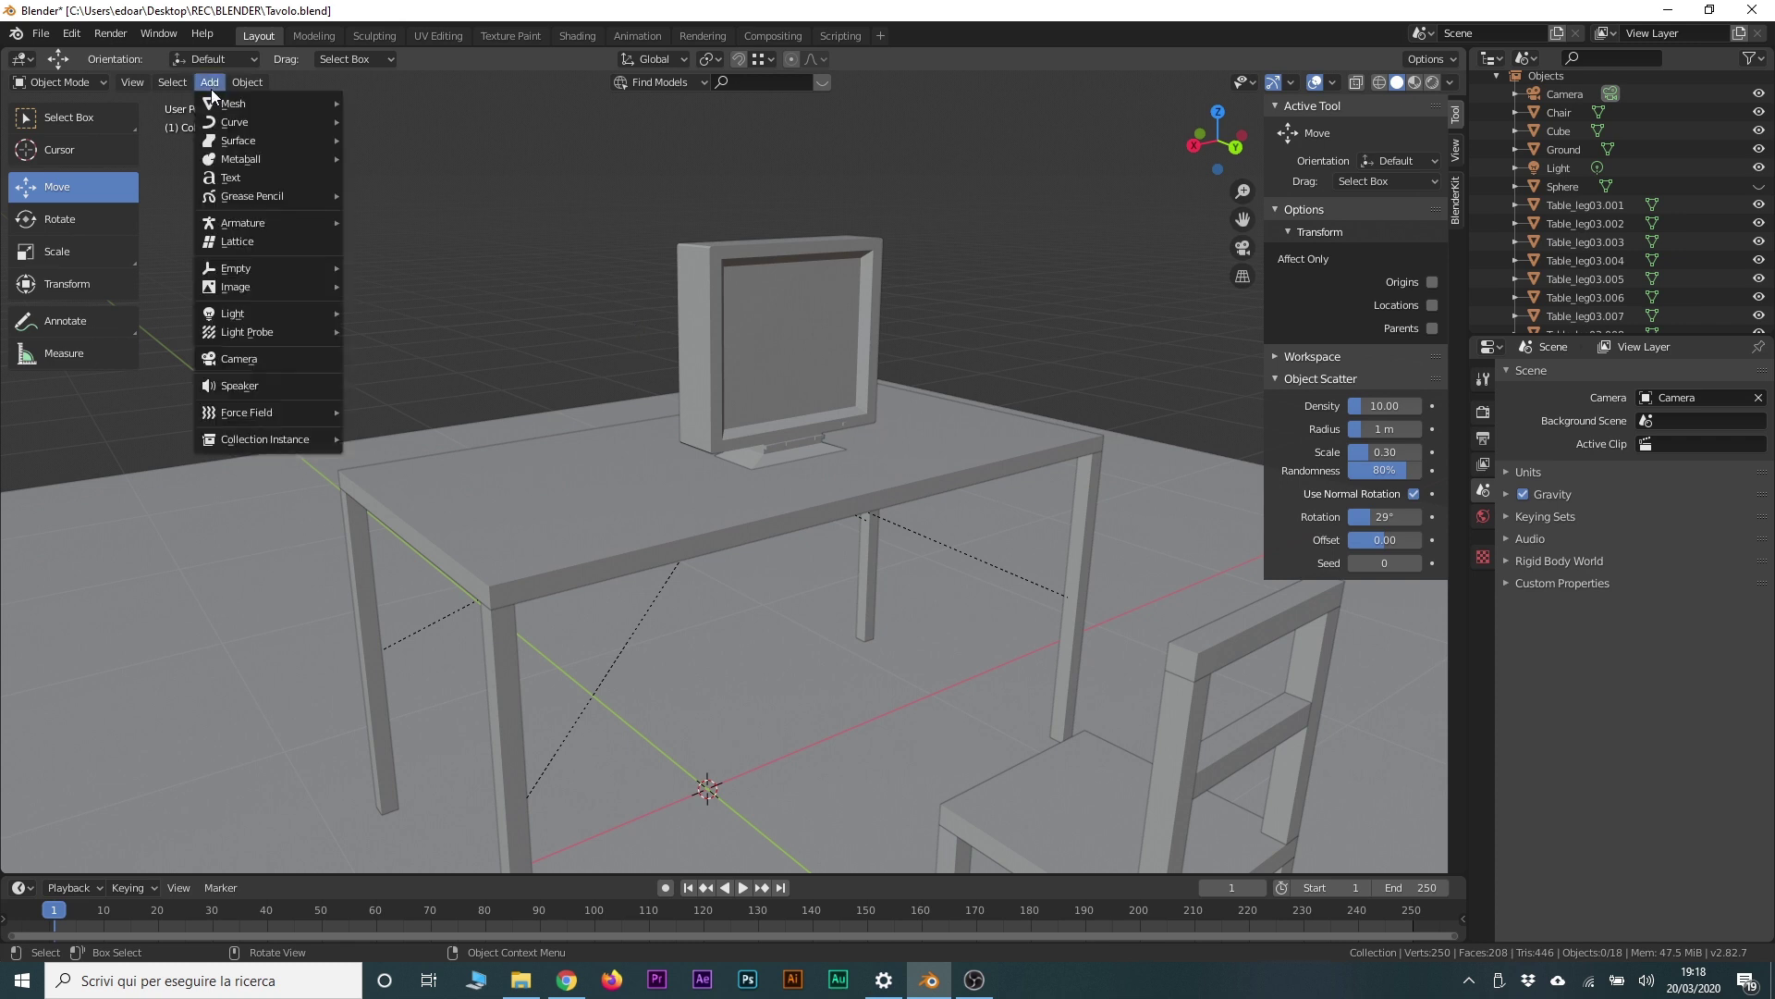
{"action": "left_click", "coordinate": [390, 122]}
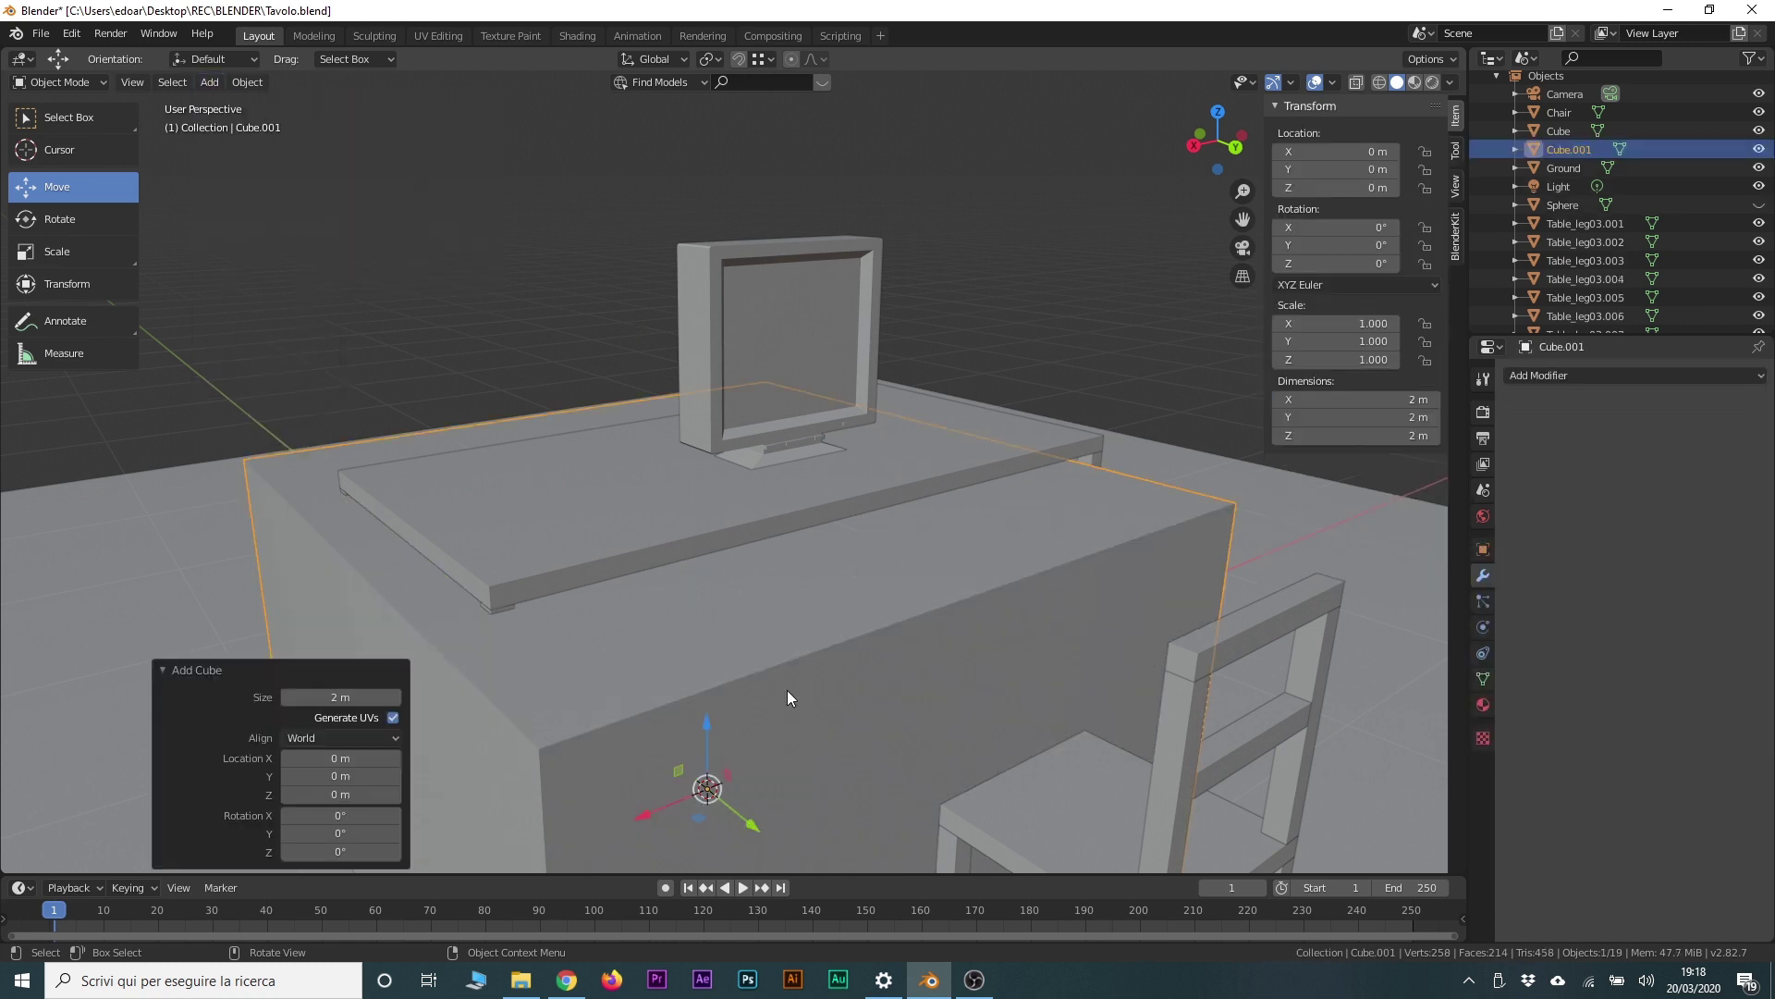
{"action": "key", "text": "g"}
{"action": "key", "text": "z"}
{"action": "left_click", "coordinate": [675, 313]}
{"action": "key", "text": "s"}
{"action": "left_click", "coordinate": [694, 357]}
Step: Raise the cube along Z so it floats above the left side of the table
{"action": "key", "text": "g"}
{"action": "key", "text": "x"}
{"action": "left_click", "coordinate": [428, 314]}
{"action": "key", "text": "g"}
{"action": "key", "text": "z"}
{"action": "left_click", "coordinate": [428, 299]}
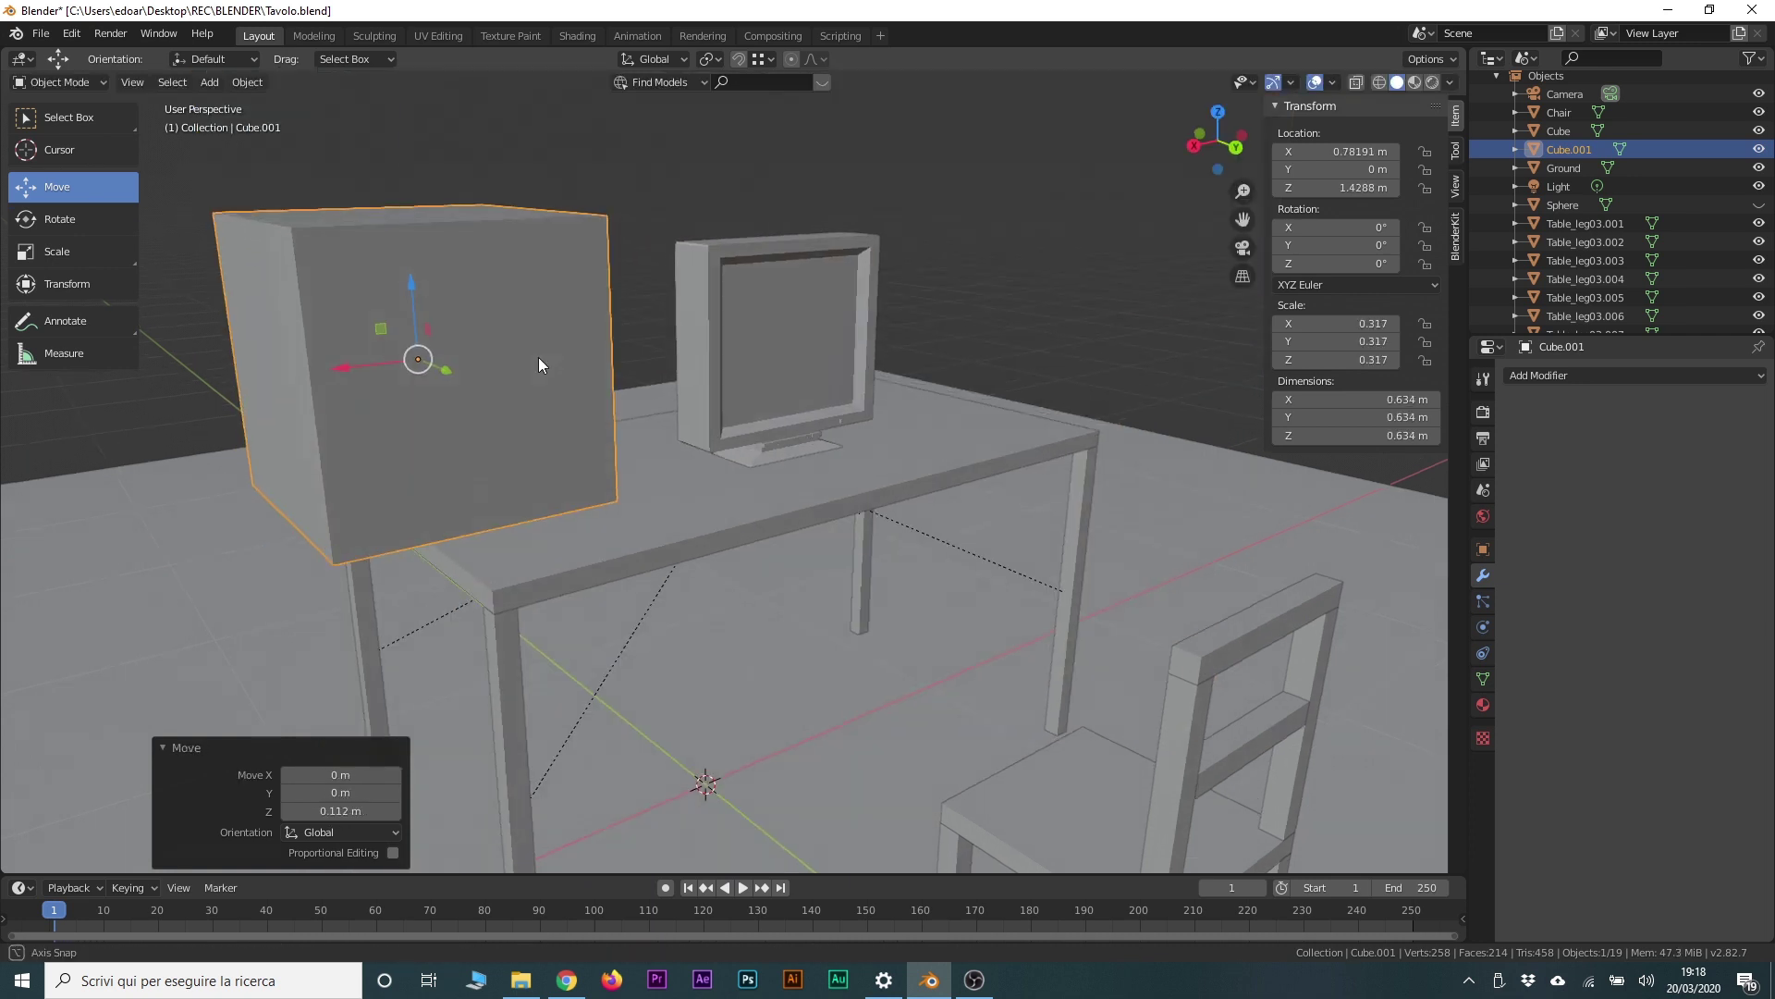
{"action": "scroll", "coordinate": [538, 357], "scroll_direction": "down", "scroll_amount": 3}
{"action": "middle_click_drag", "start_coordinate": [488, 379], "coordinate": [712, 415]}
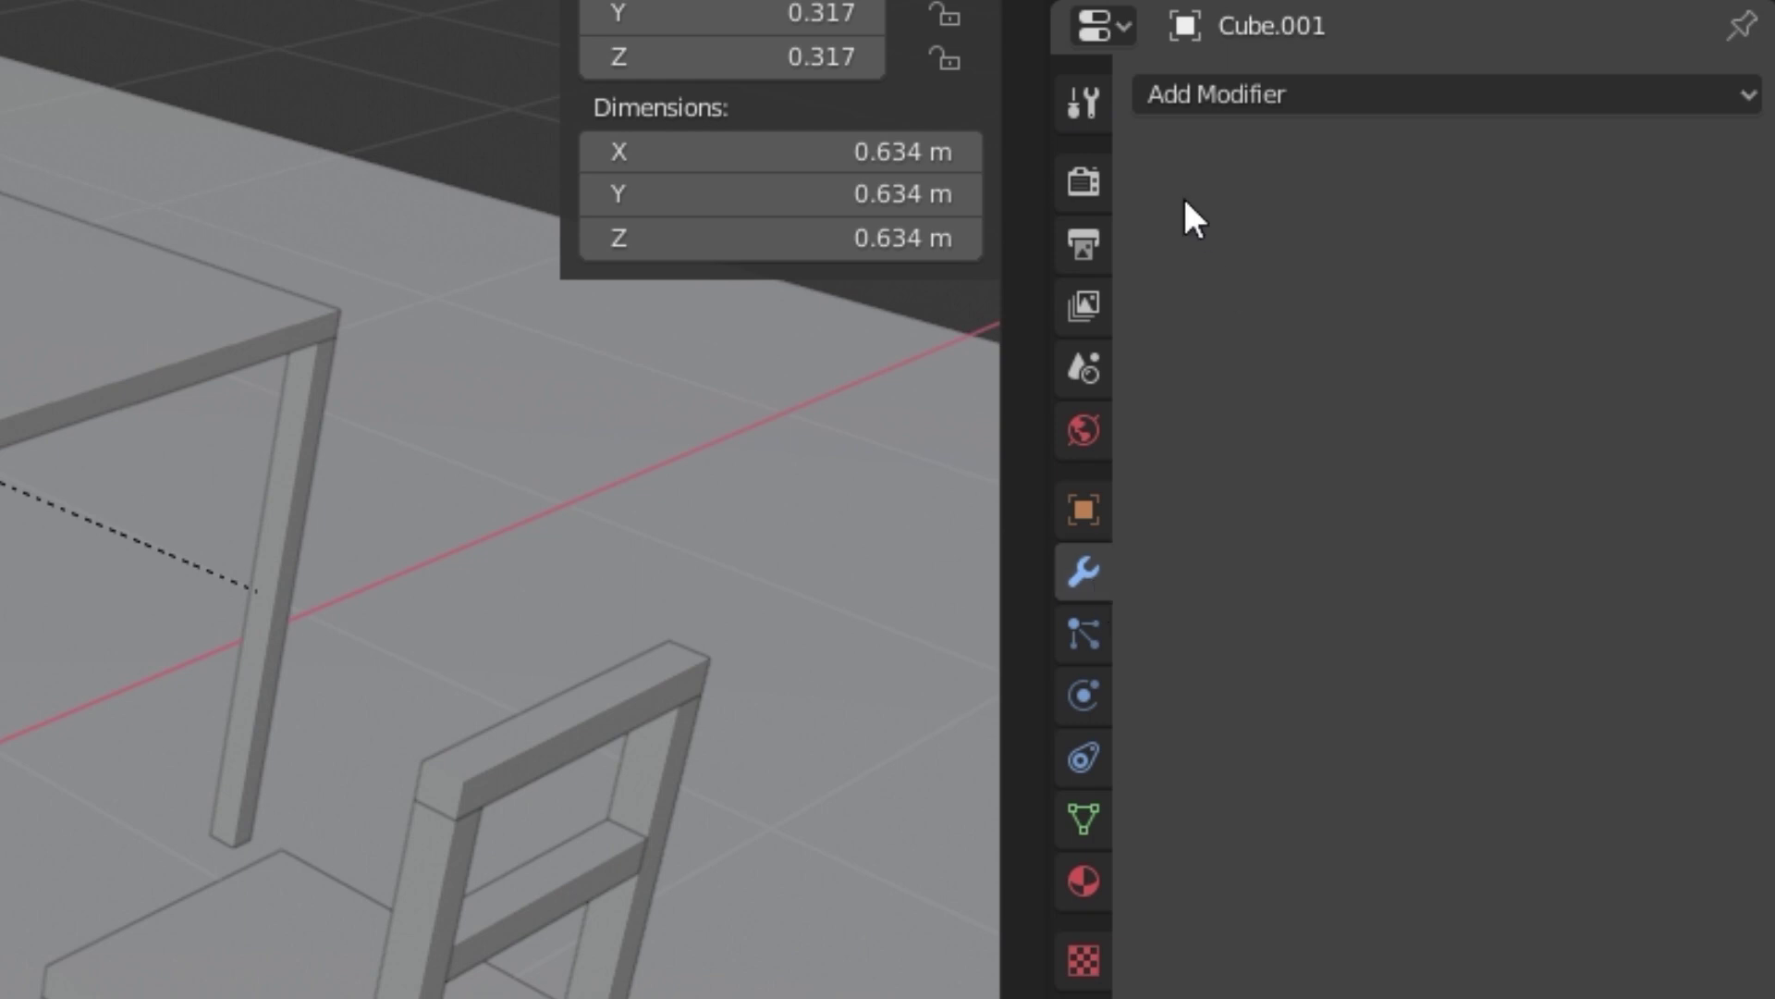
Step: Add an Array modifier to Cube.001, doubling it into a 1.27 m bar
{"action": "left_click", "coordinate": [1289, 92]}
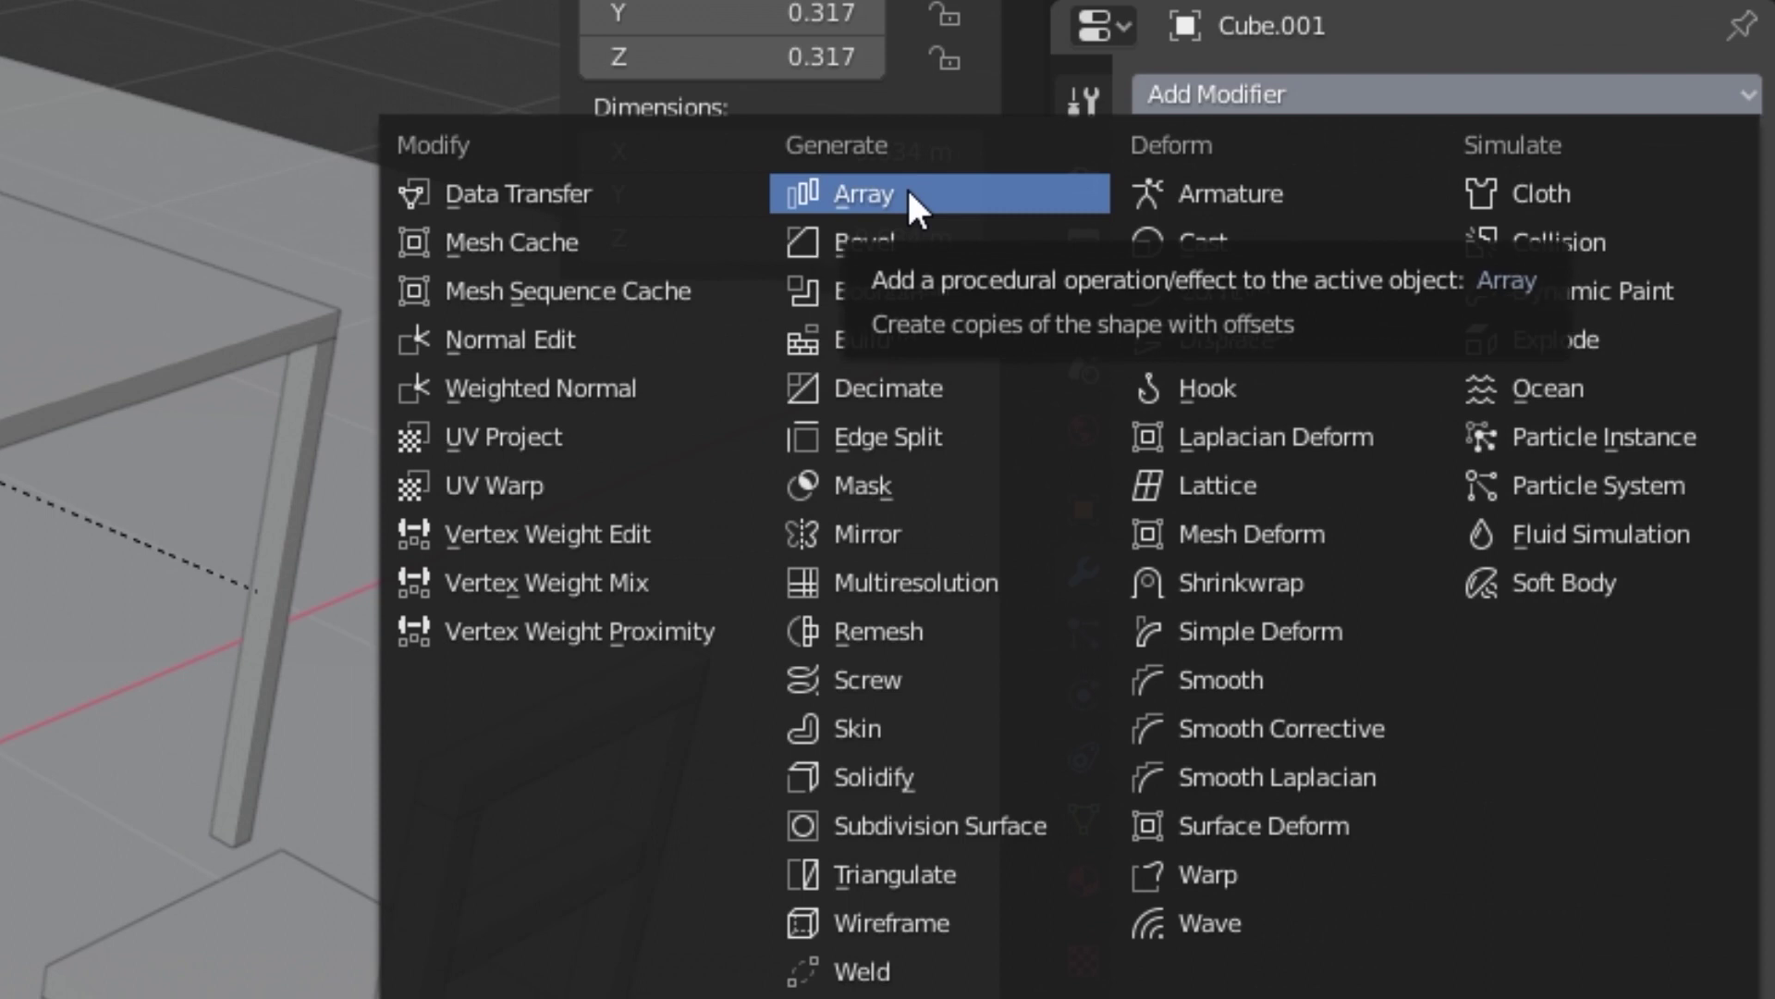
{"action": "left_click", "coordinate": [903, 191]}
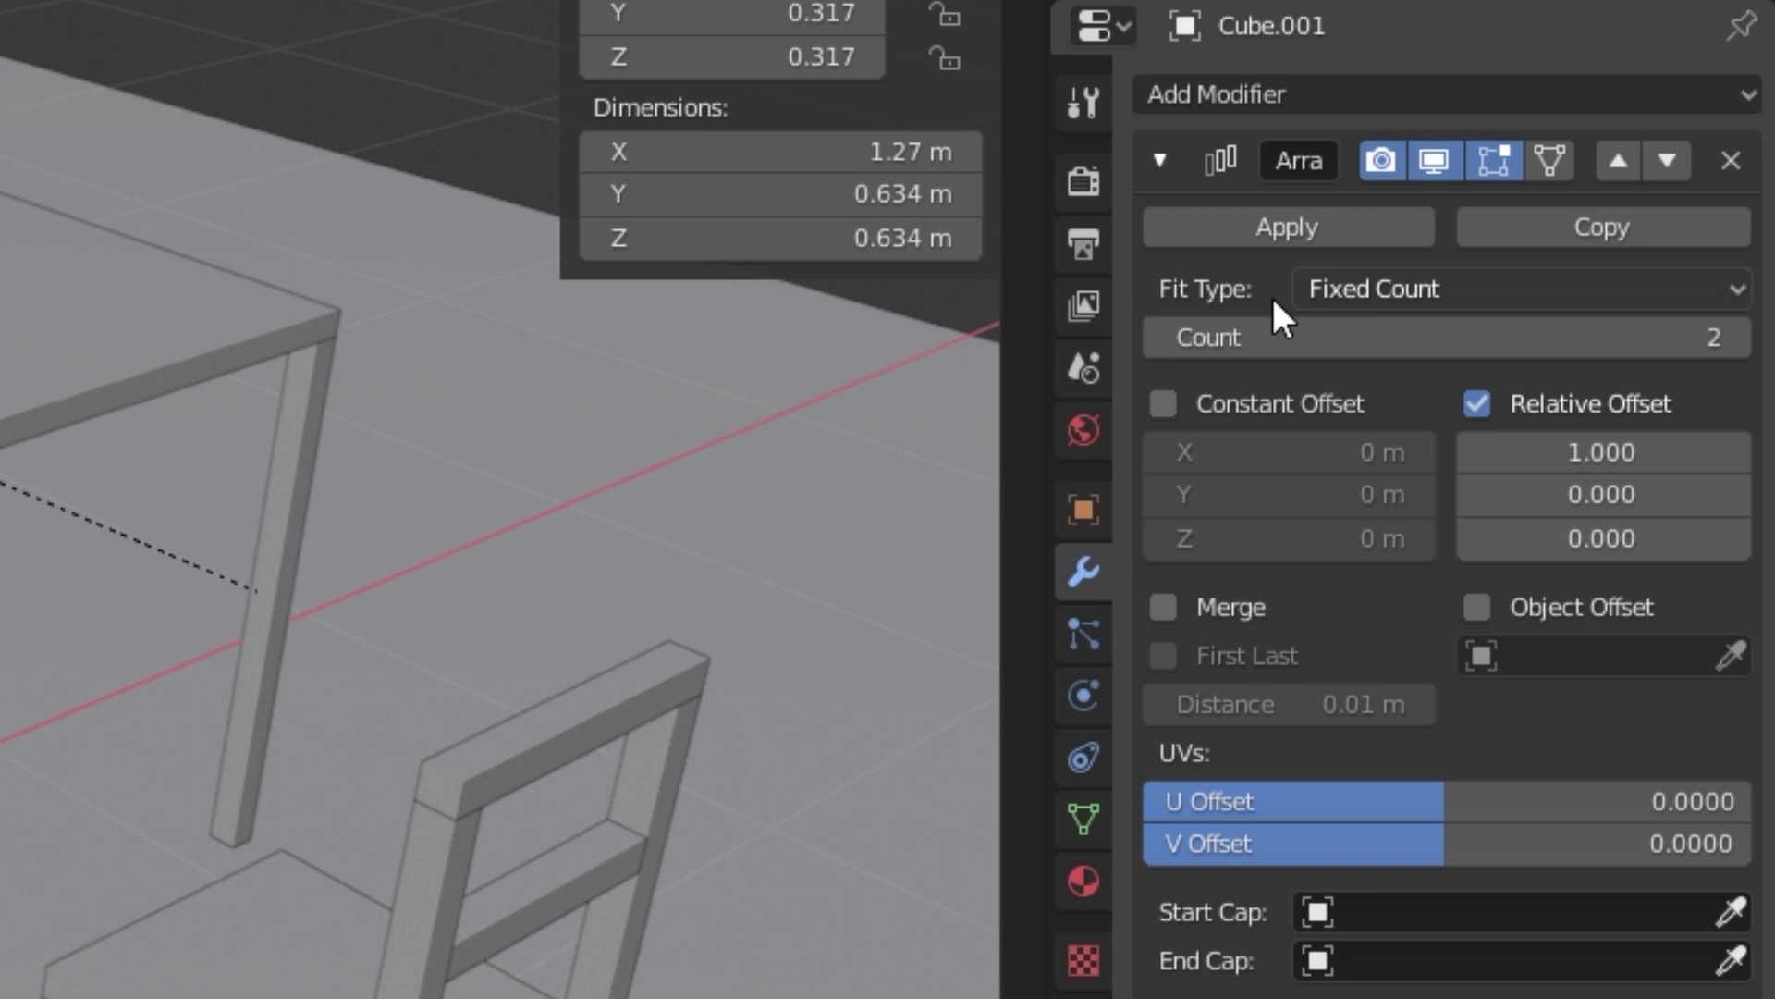
Step: Set Array count to 4 with relative offsets X 1.1, Y 0.4, Z 0.6, forming a staircase
{"action": "left_click", "coordinate": [1380, 289]}
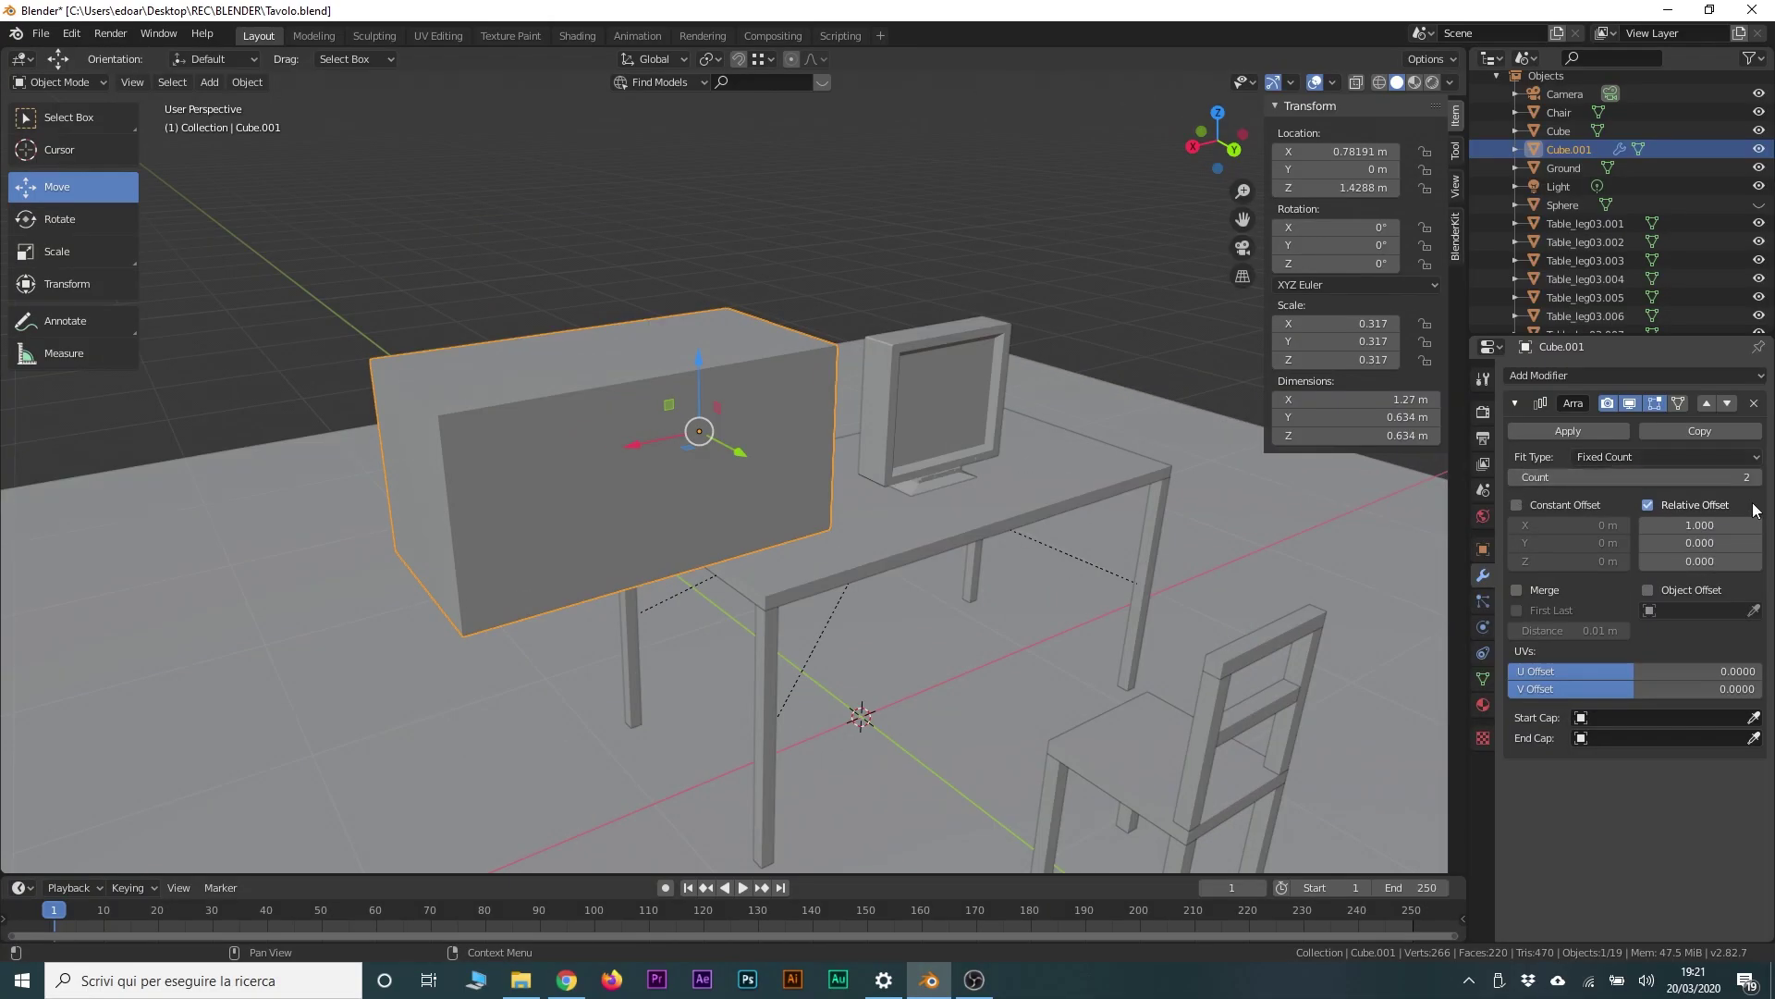
{"action": "left_click", "coordinate": [1755, 478]}
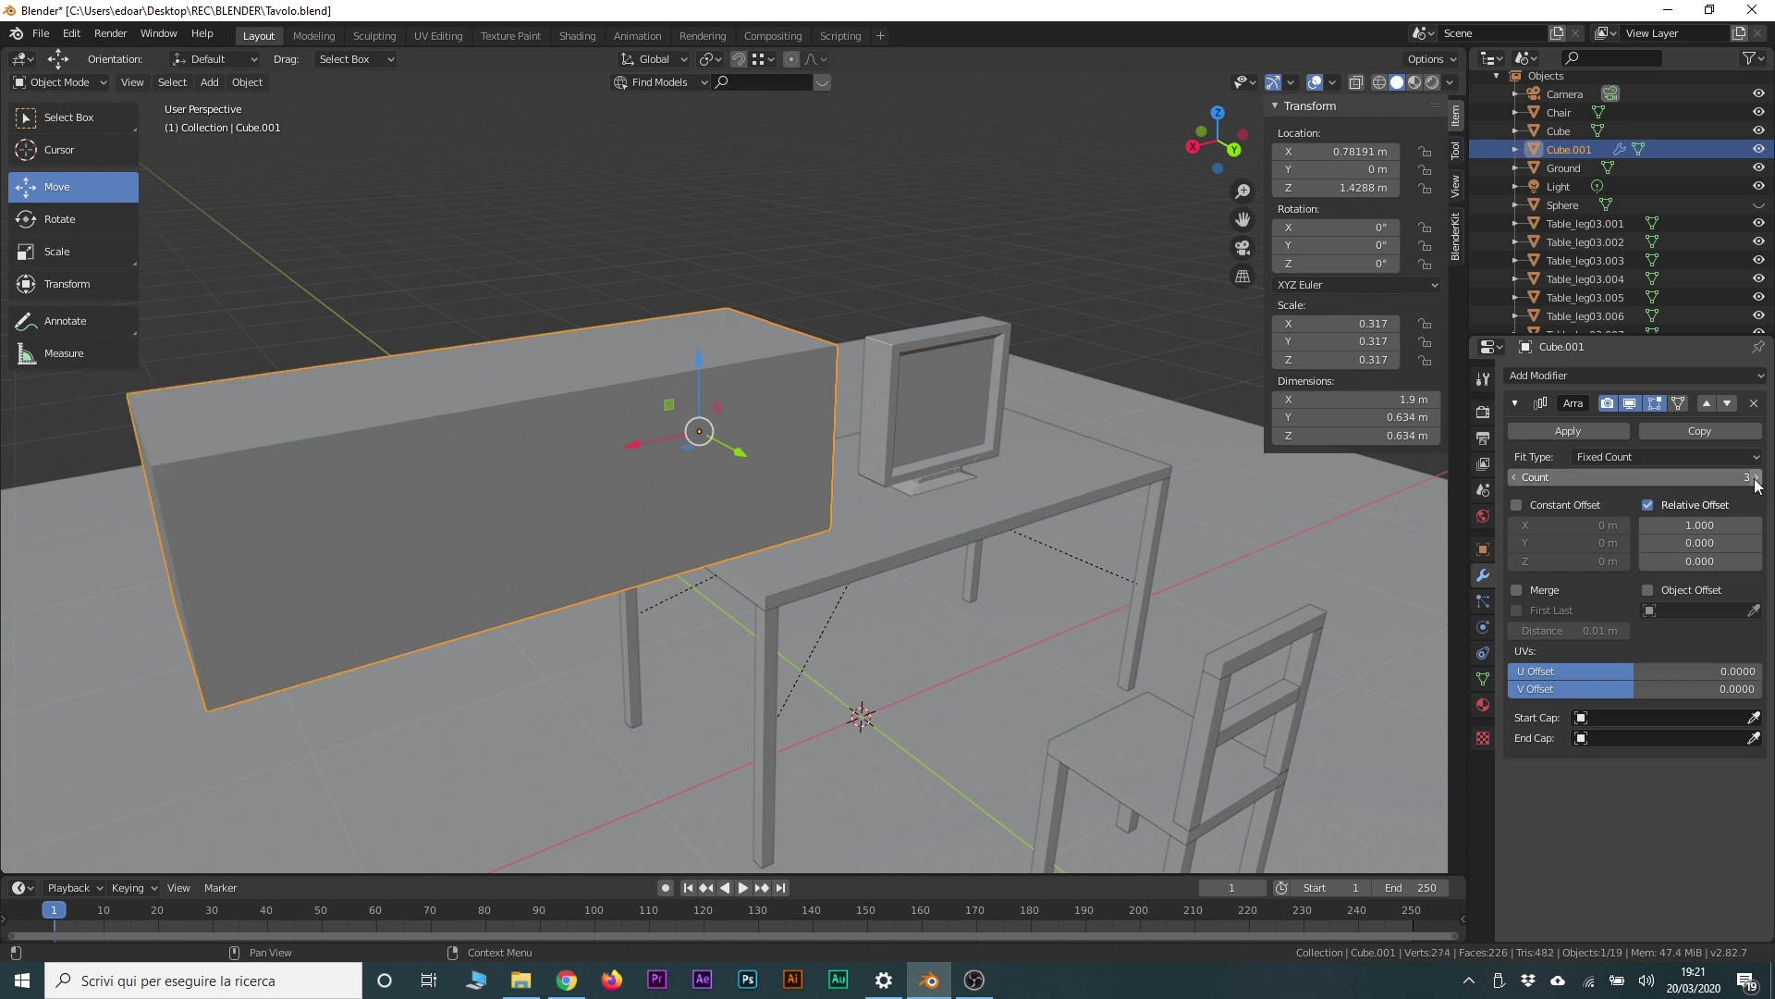
{"action": "left_click", "coordinate": [1755, 478]}
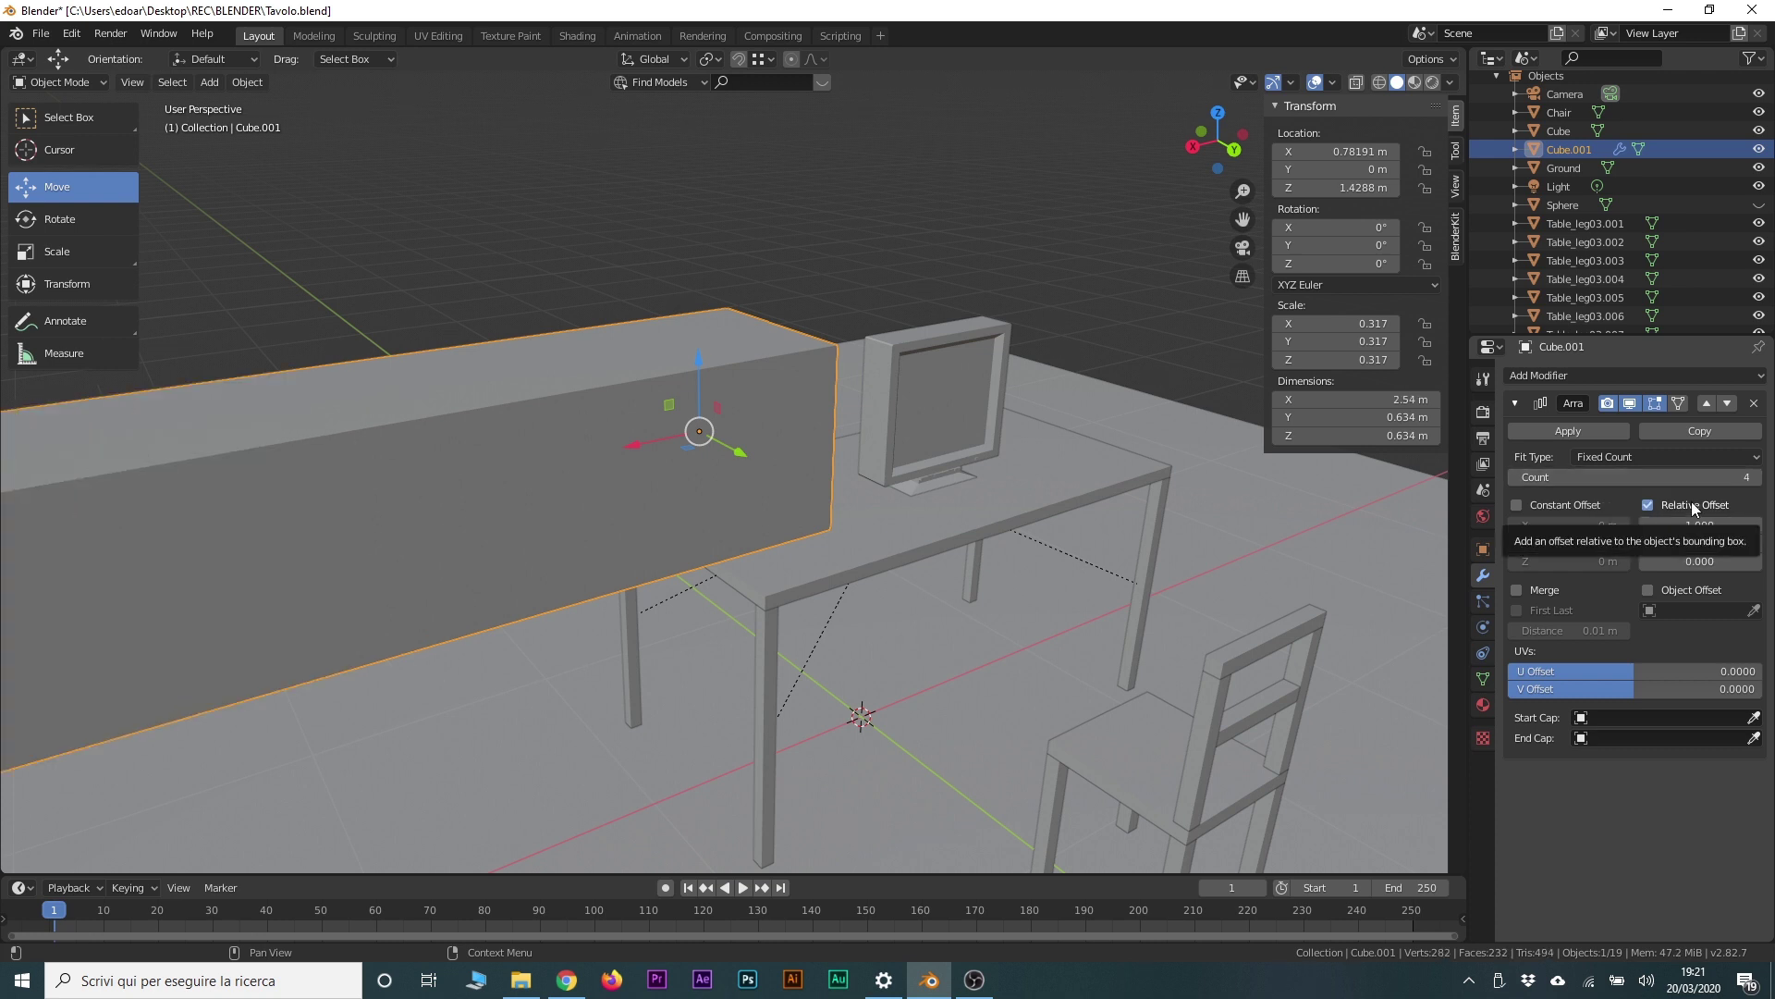
{"action": "scroll", "coordinate": [658, 490], "scroll_direction": "down", "scroll_amount": 1}
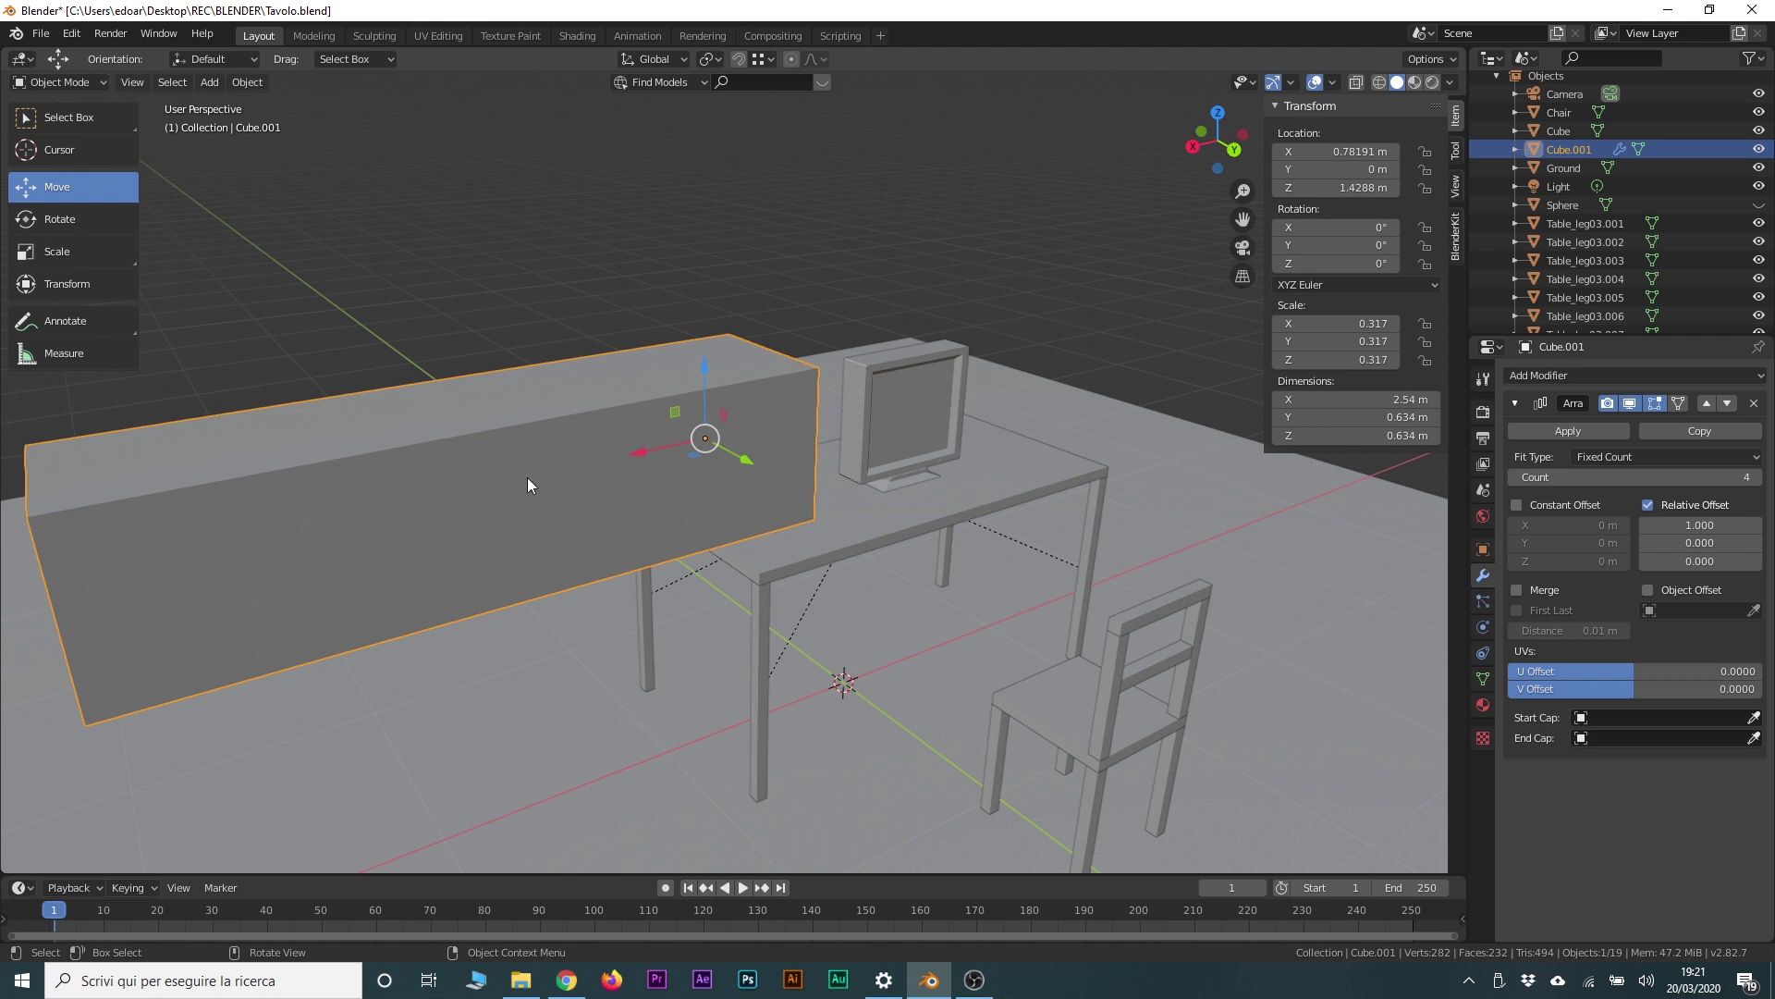
{"action": "mouse_move", "coordinate": [1700, 524]}
{"action": "left_mouse_down"}
{"action": "mouse_move", "coordinate": [1729, 525]}
{"action": "mouse_move", "coordinate": [1711, 525]}
{"action": "left_mouse_up"}
{"action": "mouse_move", "coordinate": [693, 517]}
{"action": "middle_mouse_down"}
{"action": "mouse_move", "coordinate": [462, 577]}
{"action": "mouse_move", "coordinate": [635, 496]}
{"action": "middle_mouse_up"}
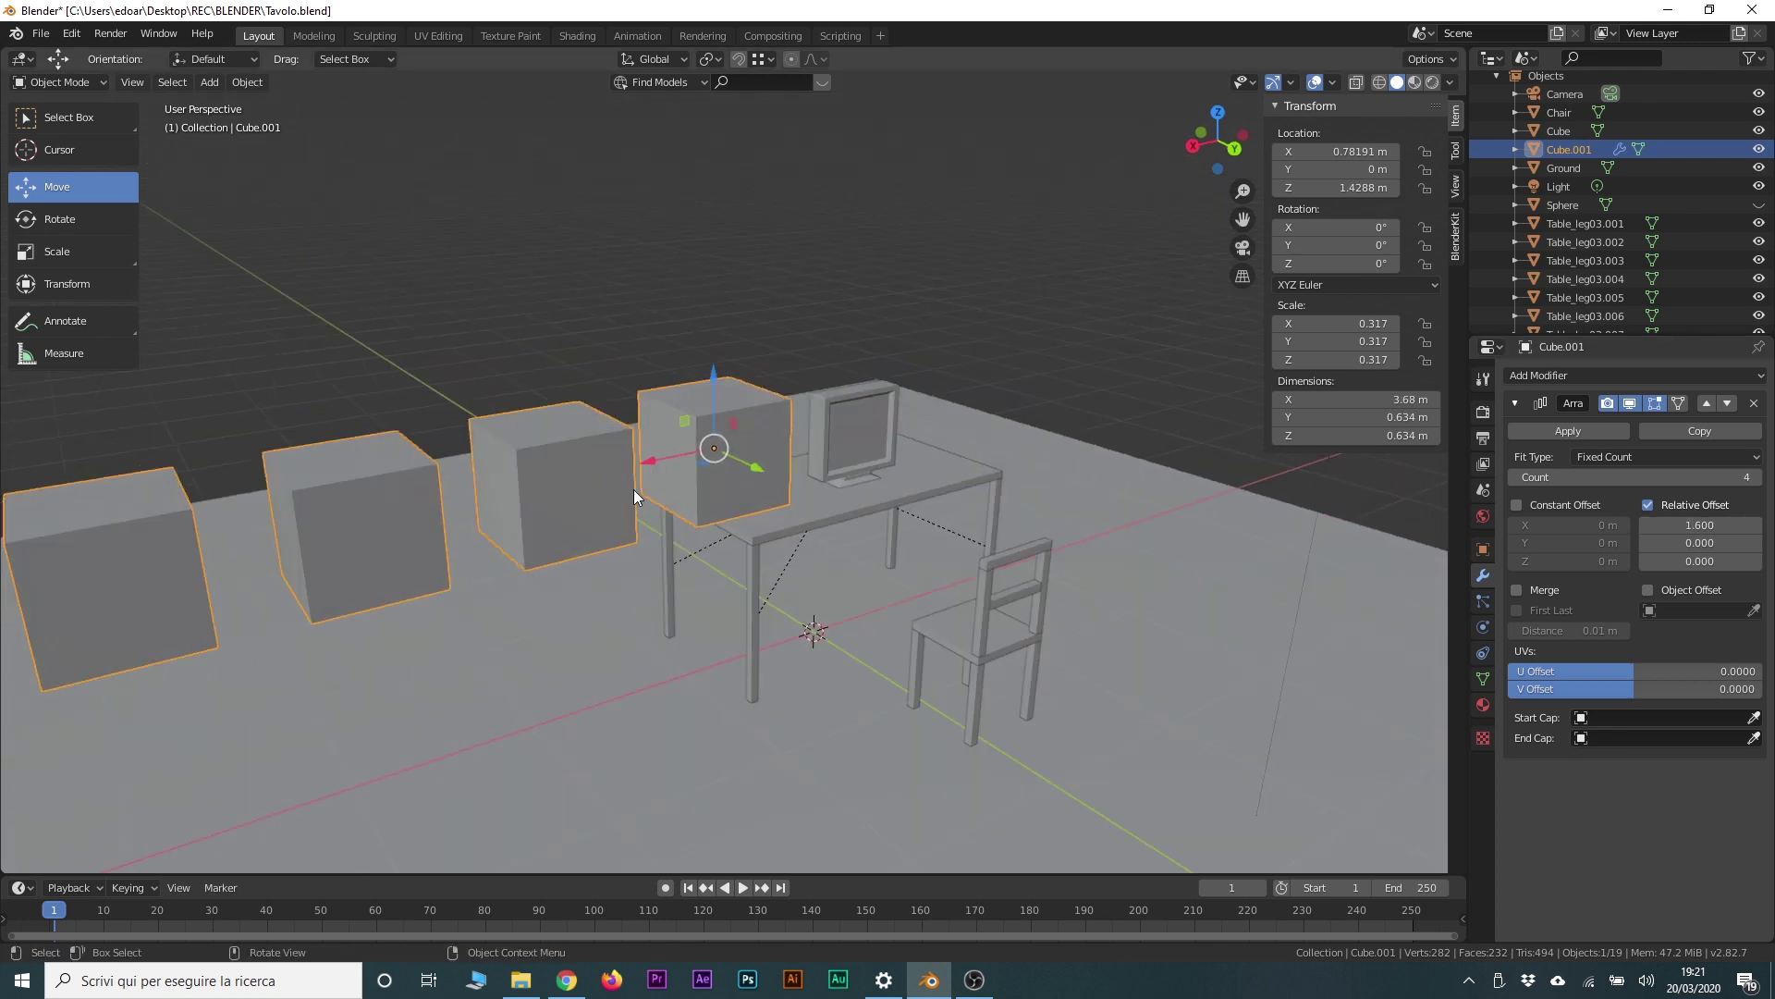
{"action": "mouse_move", "coordinate": [1701, 524]}
{"action": "left_mouse_down"}
{"action": "mouse_move", "coordinate": [1657, 525]}
{"action": "mouse_move", "coordinate": [1729, 525]}
{"action": "mouse_move", "coordinate": [1655, 542]}
{"action": "mouse_move", "coordinate": [1734, 561]}
{"action": "mouse_move", "coordinate": [1664, 561]}
{"action": "mouse_move", "coordinate": [1757, 542]}
{"action": "left_mouse_up"}
{"action": "left_click_drag", "start_coordinate": [1701, 524], "coordinate": [1683, 524]}
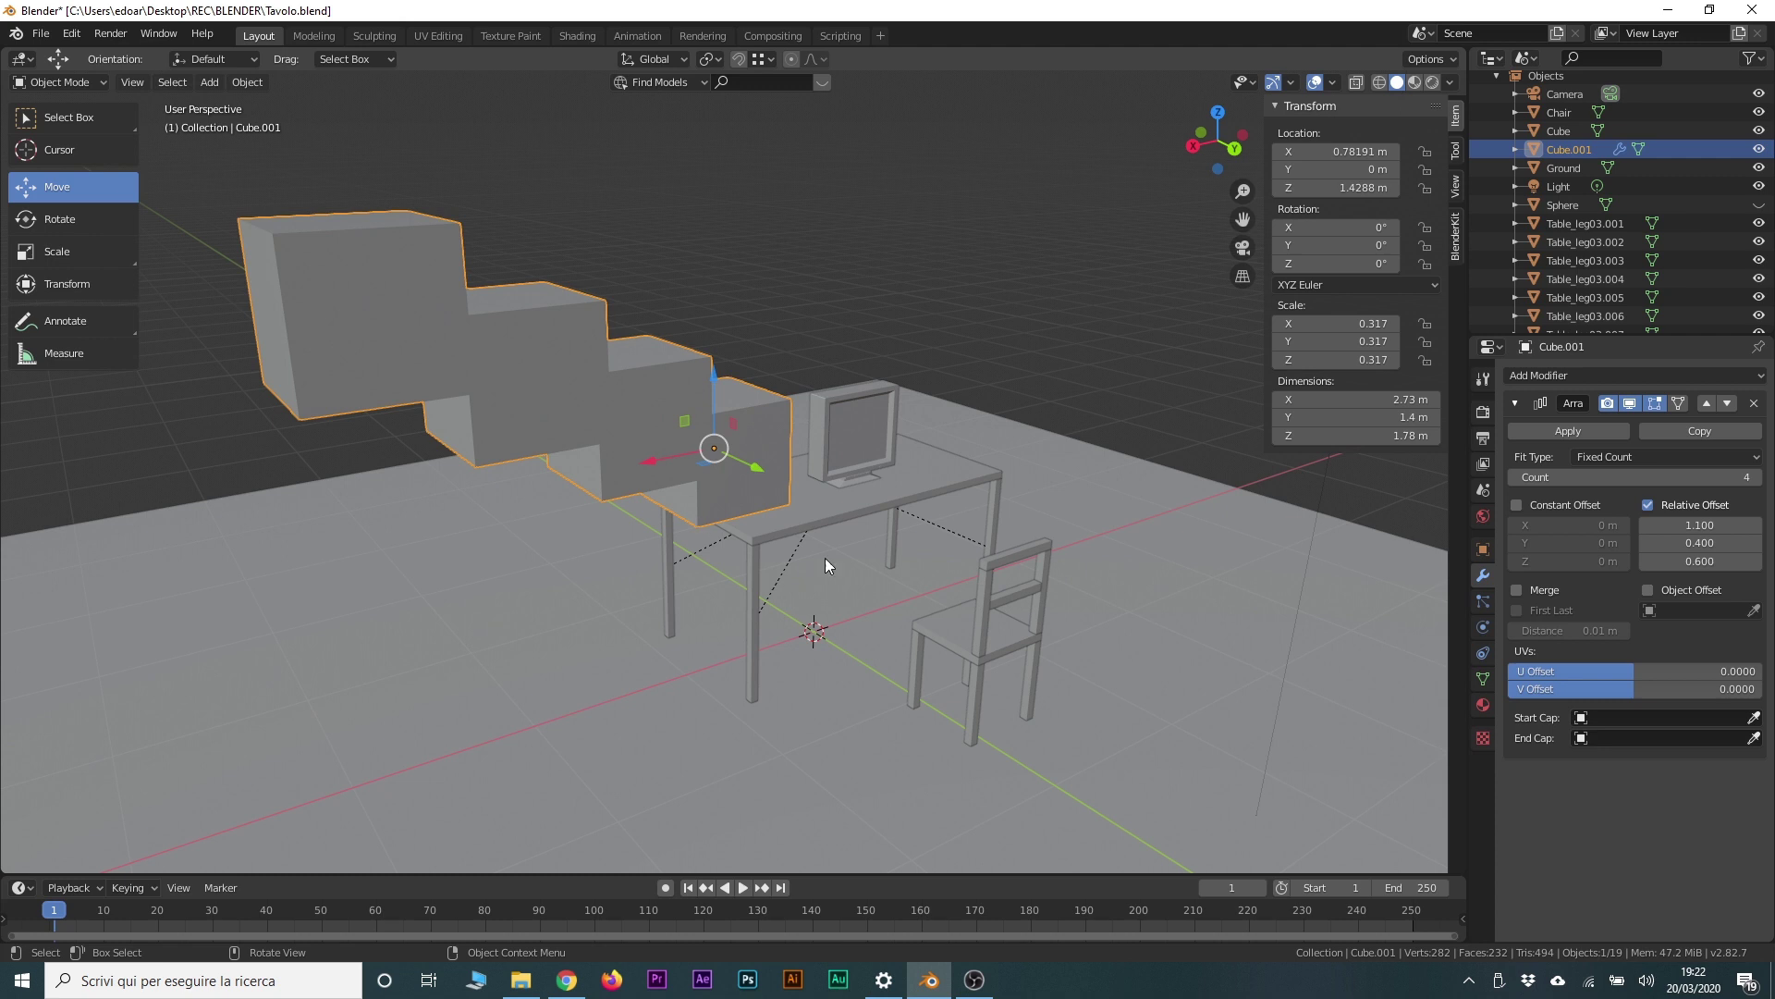
{"action": "mouse_move", "coordinate": [824, 531]}
{"action": "middle_mouse_down"}
{"action": "mouse_move", "coordinate": [689, 552]}
{"action": "mouse_move", "coordinate": [810, 635]}
{"action": "mouse_move", "coordinate": [964, 544]}
{"action": "middle_mouse_up"}
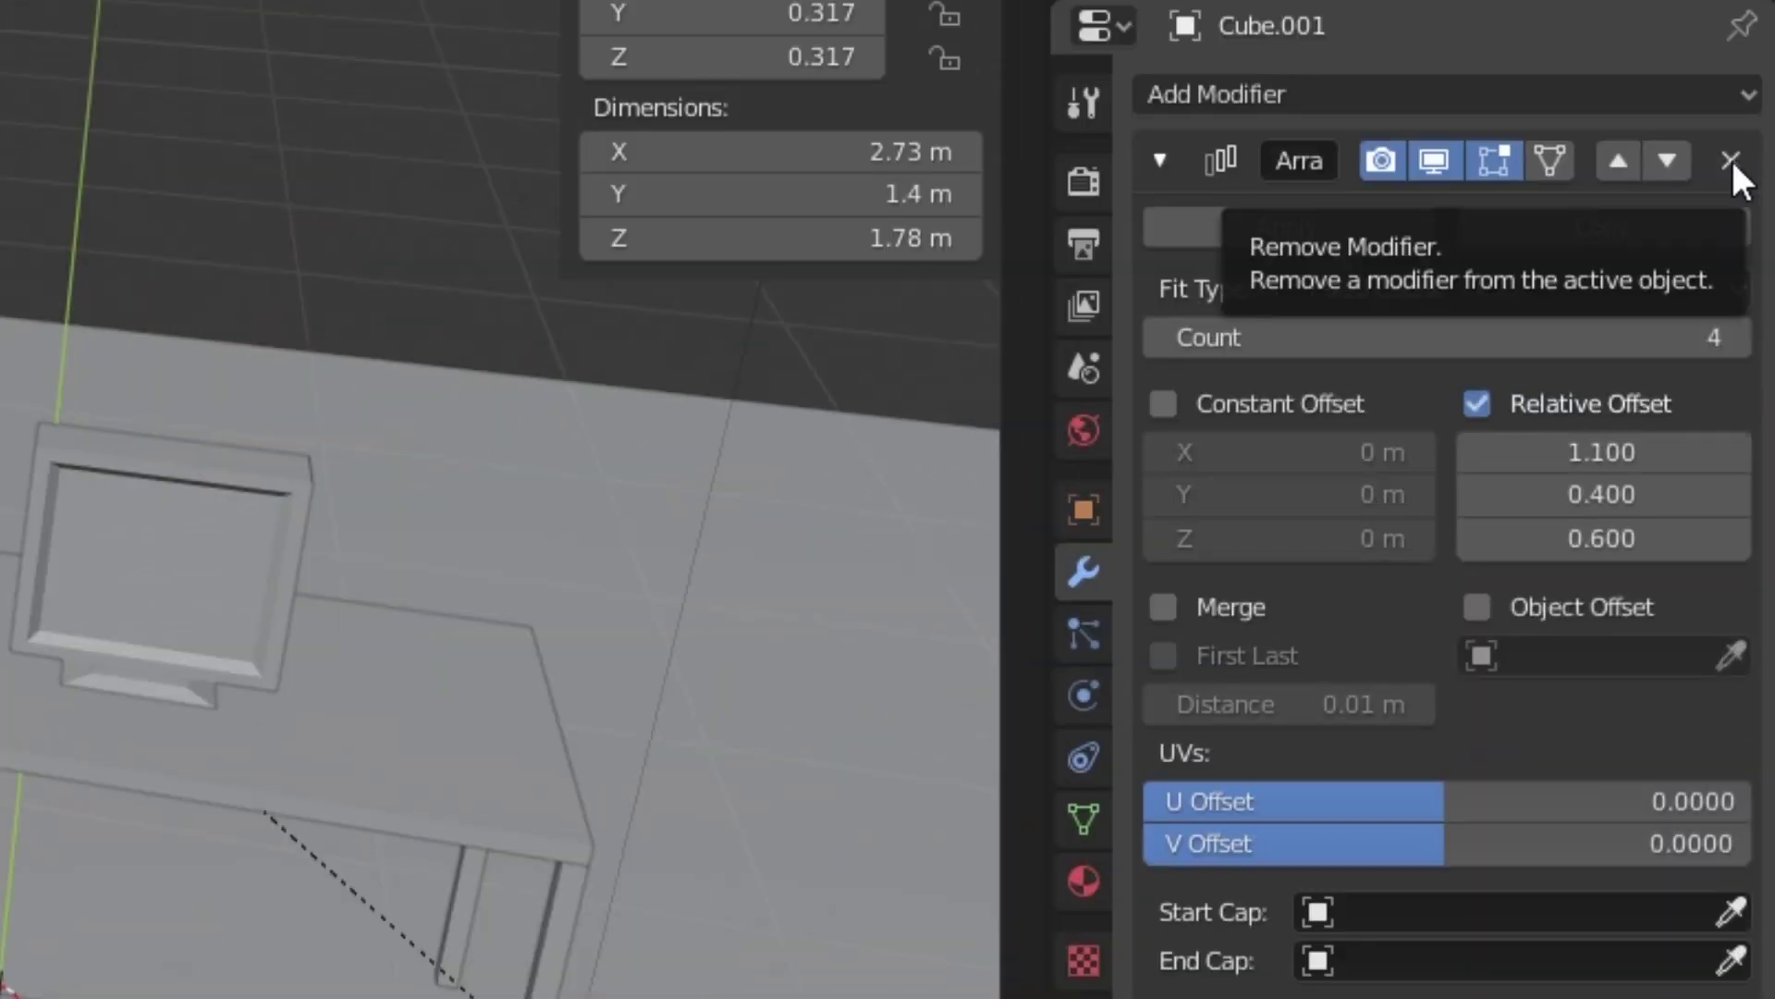
{"action": "left_click", "coordinate": [1731, 159]}
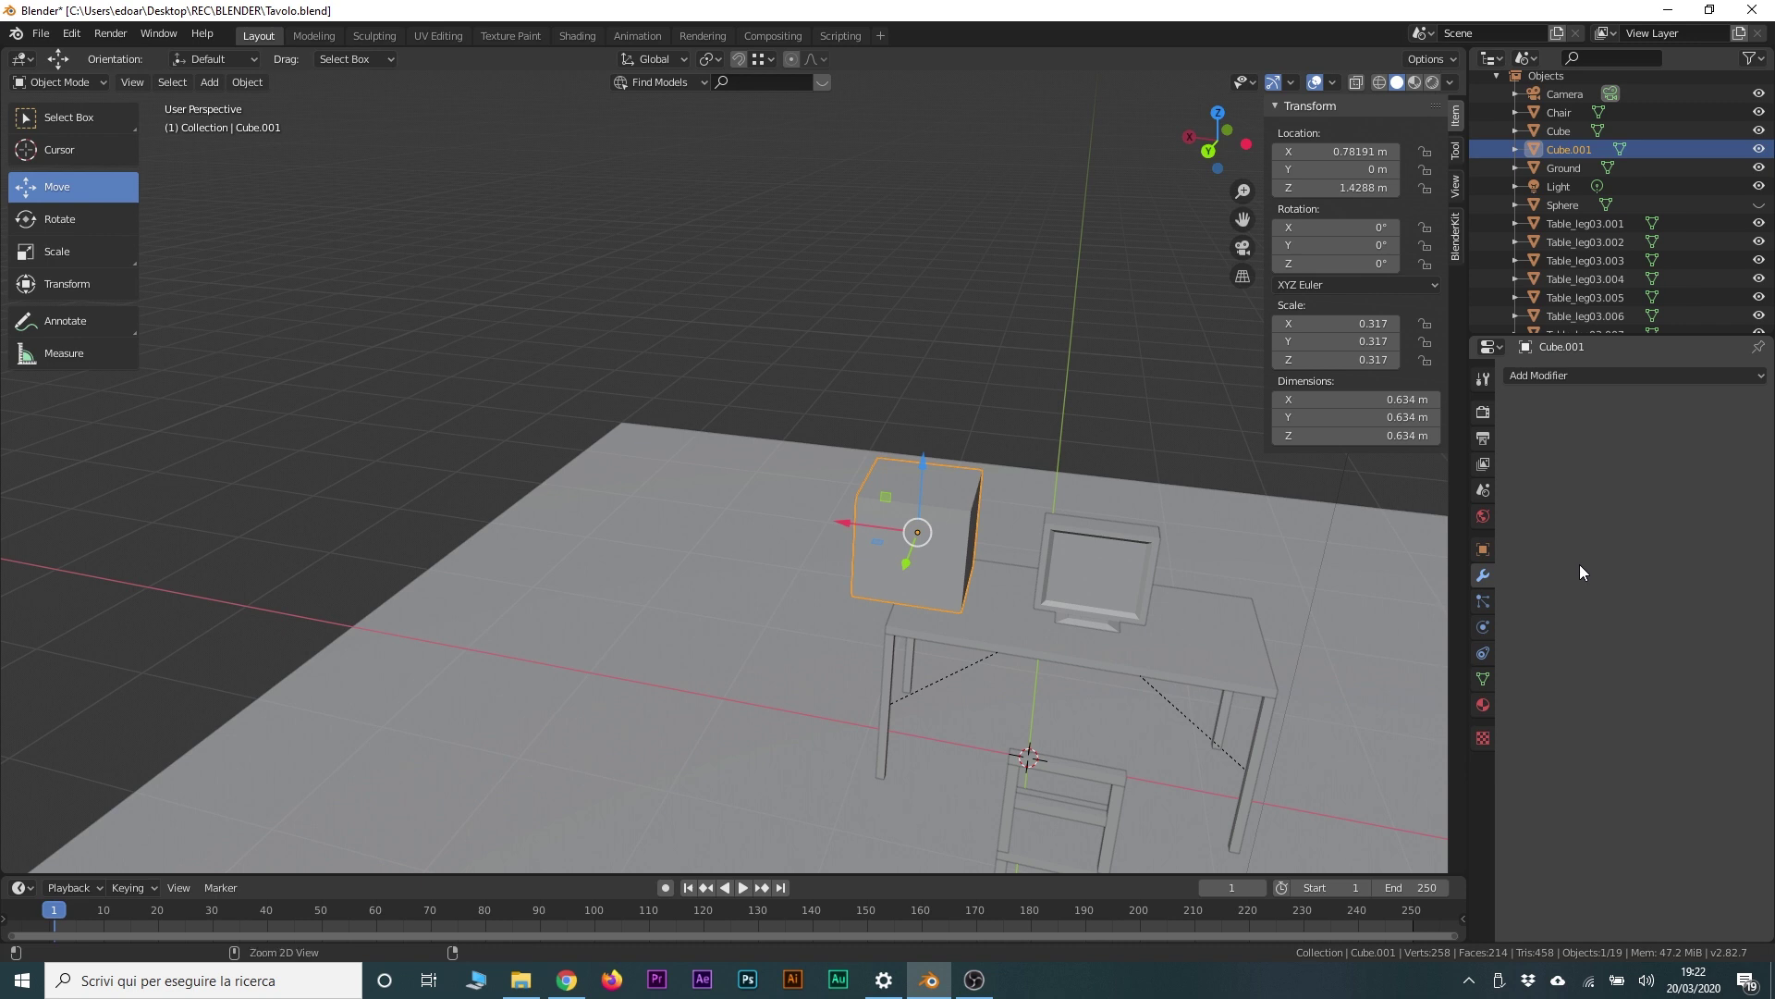
{"action": "key", "text": "ctrl+z"}
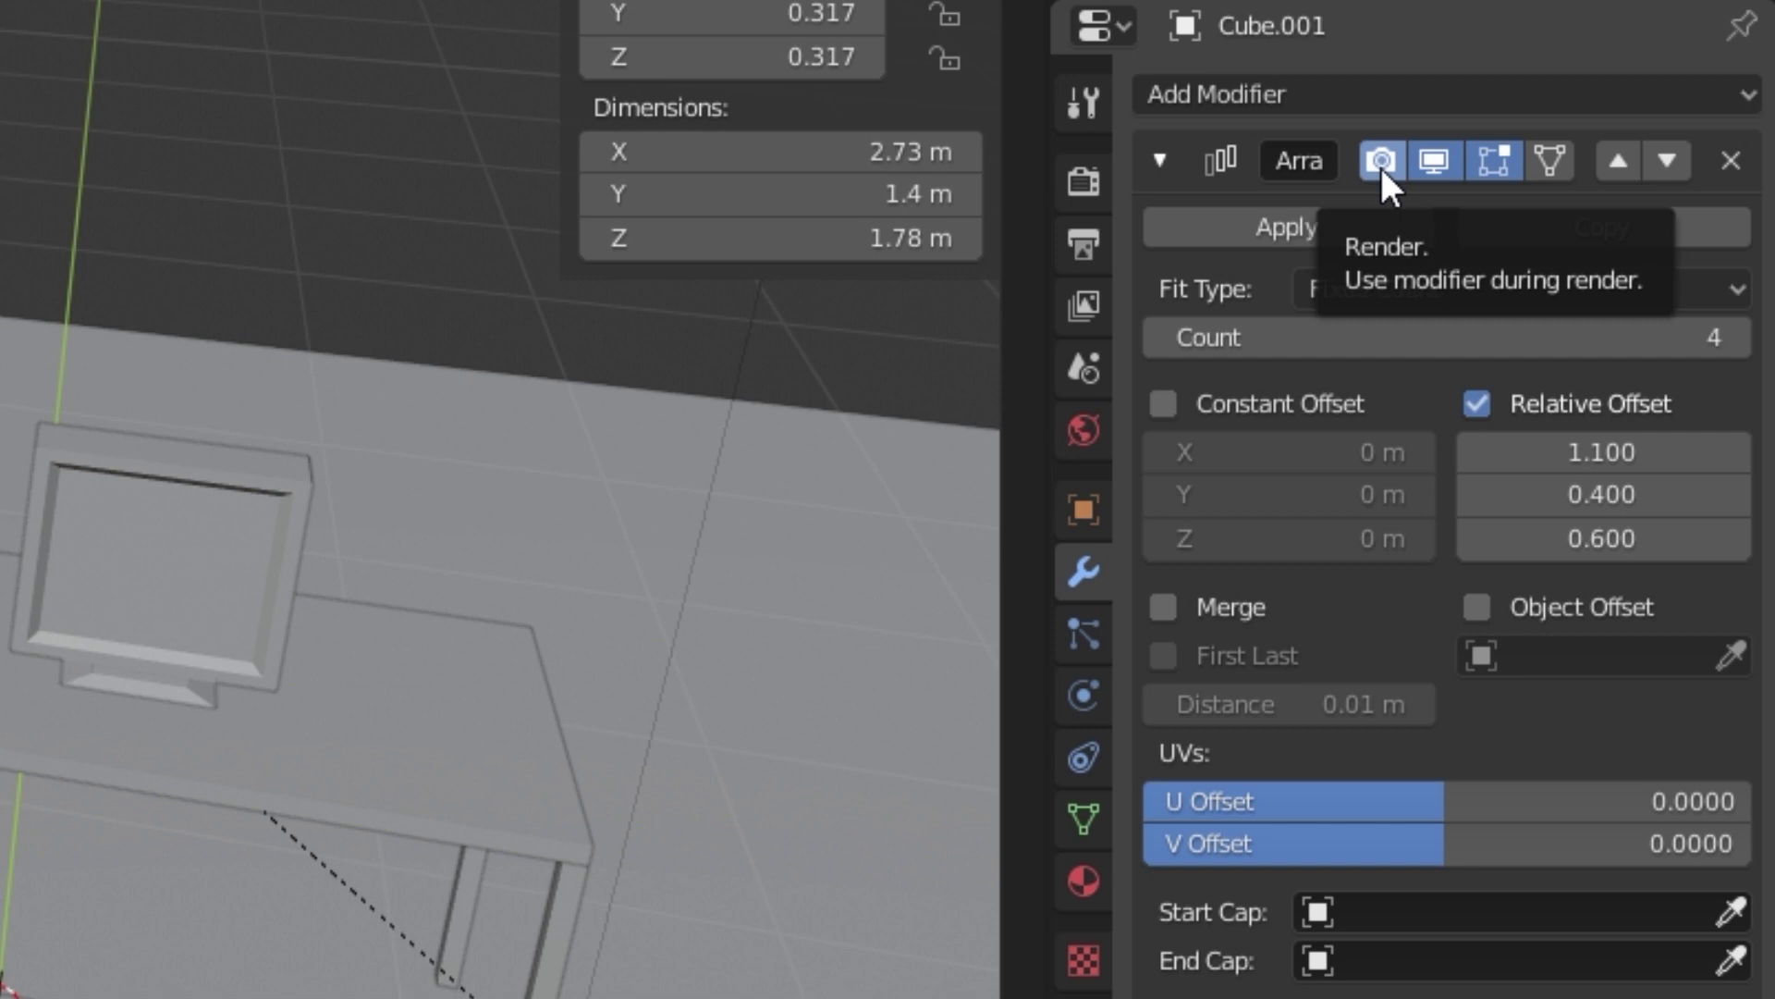
{"action": "left_click", "coordinate": [1381, 163]}
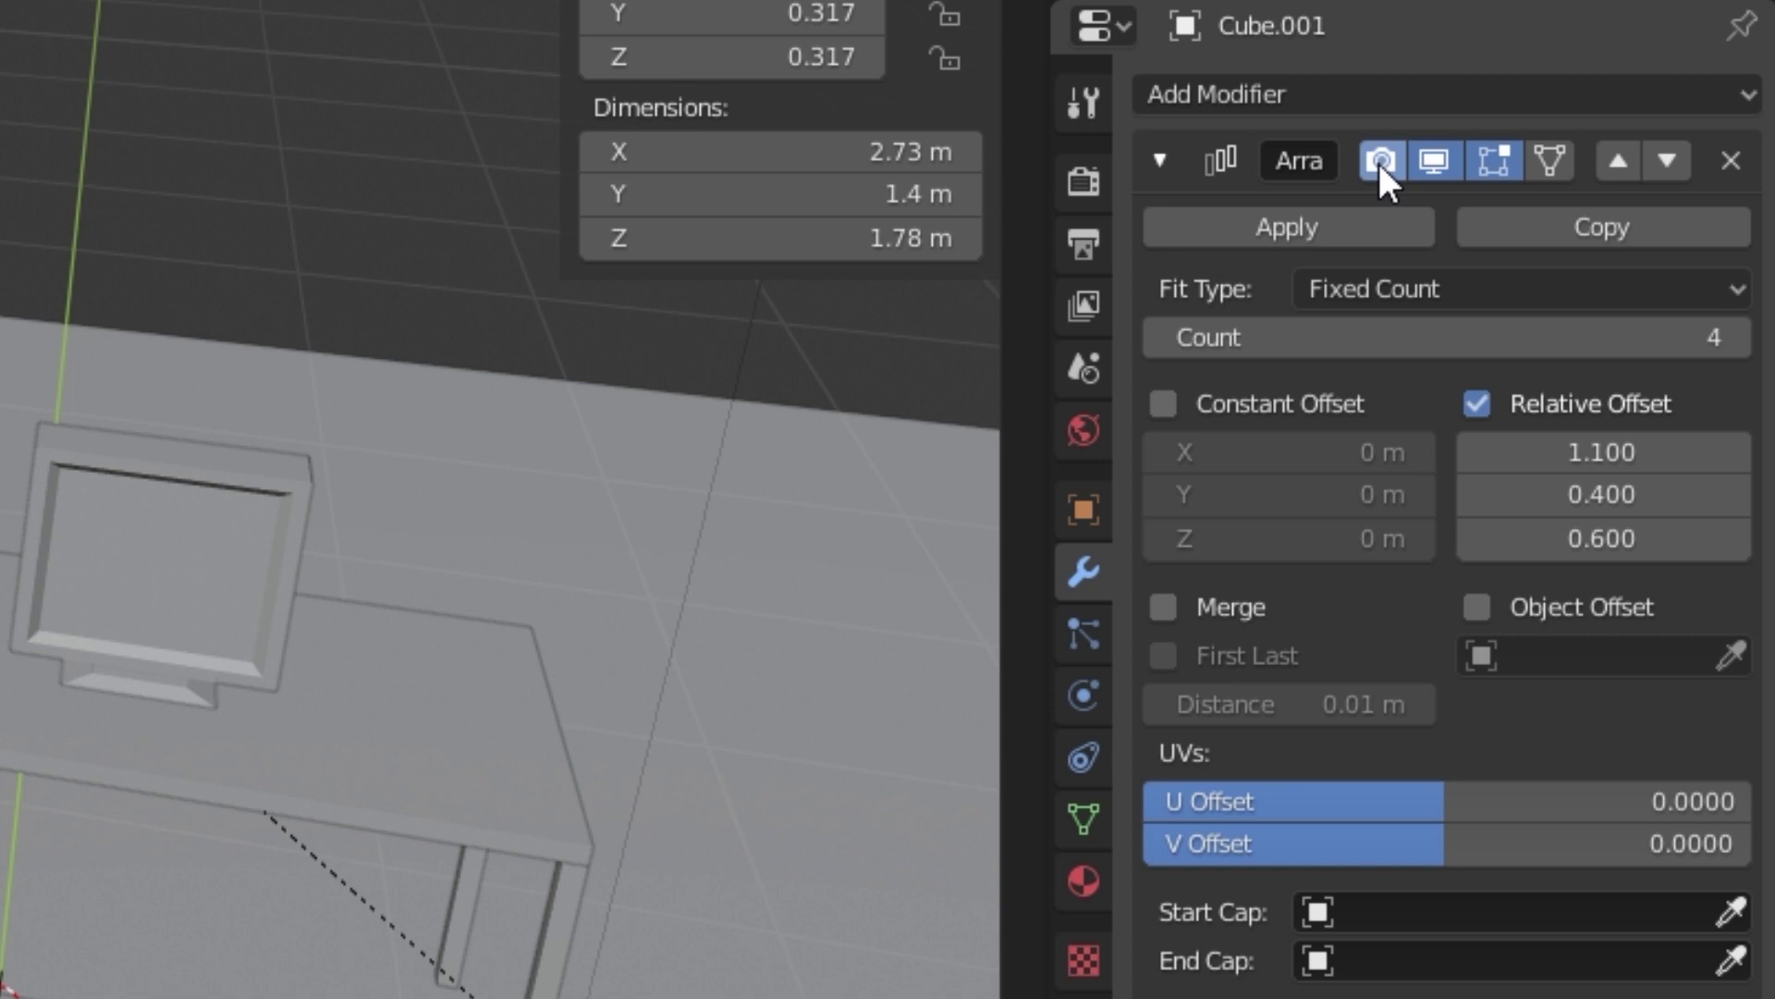
{"action": "left_click", "coordinate": [1432, 164]}
{"action": "left_click", "coordinate": [1433, 163]}
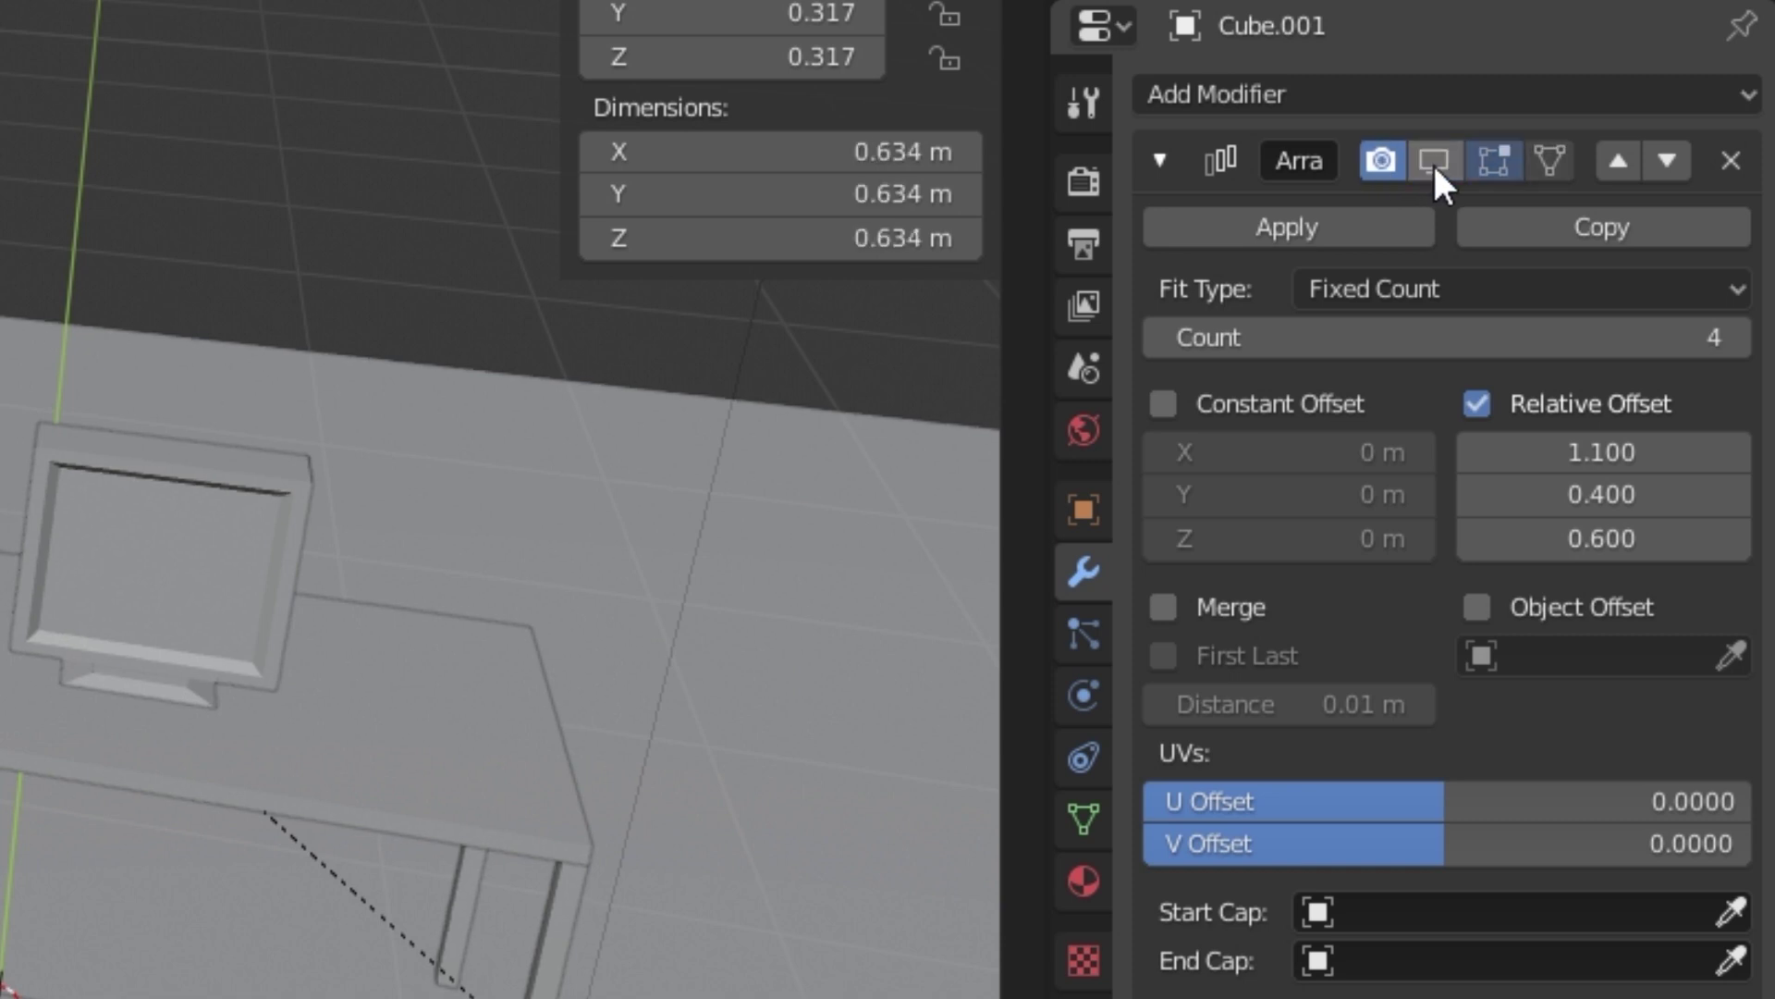
{"action": "left_click", "coordinate": [1433, 162]}
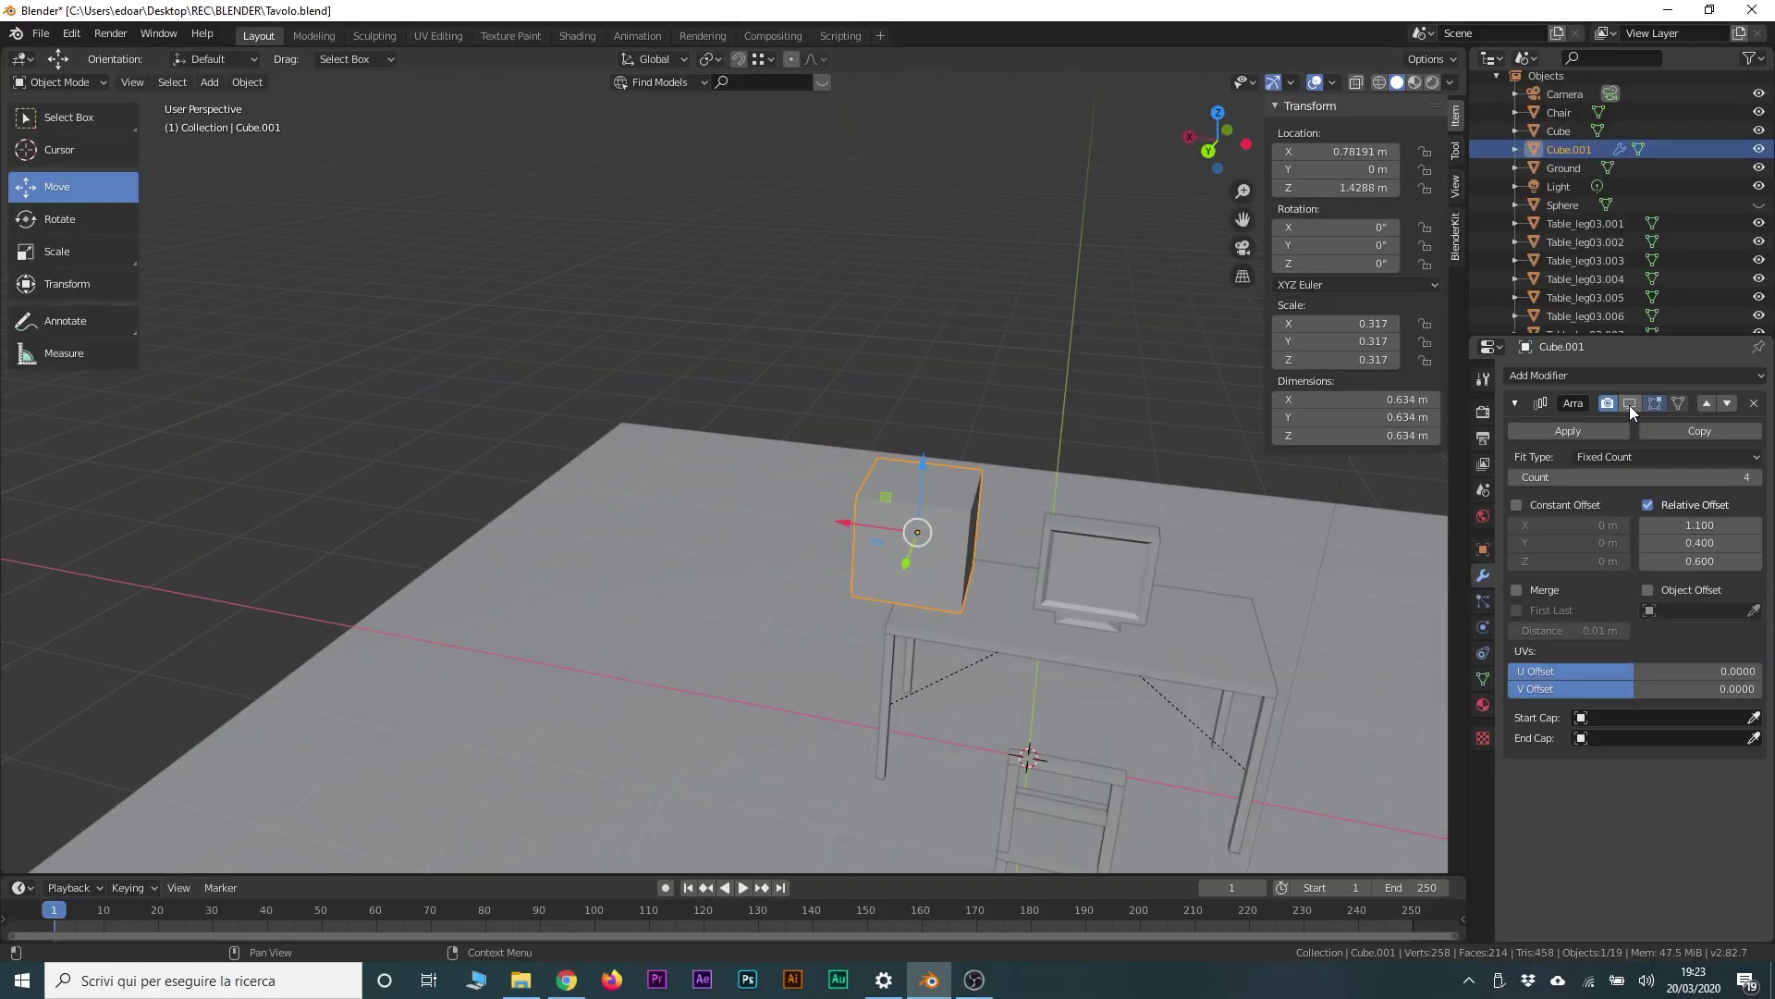
{"action": "left_click", "coordinate": [1630, 405]}
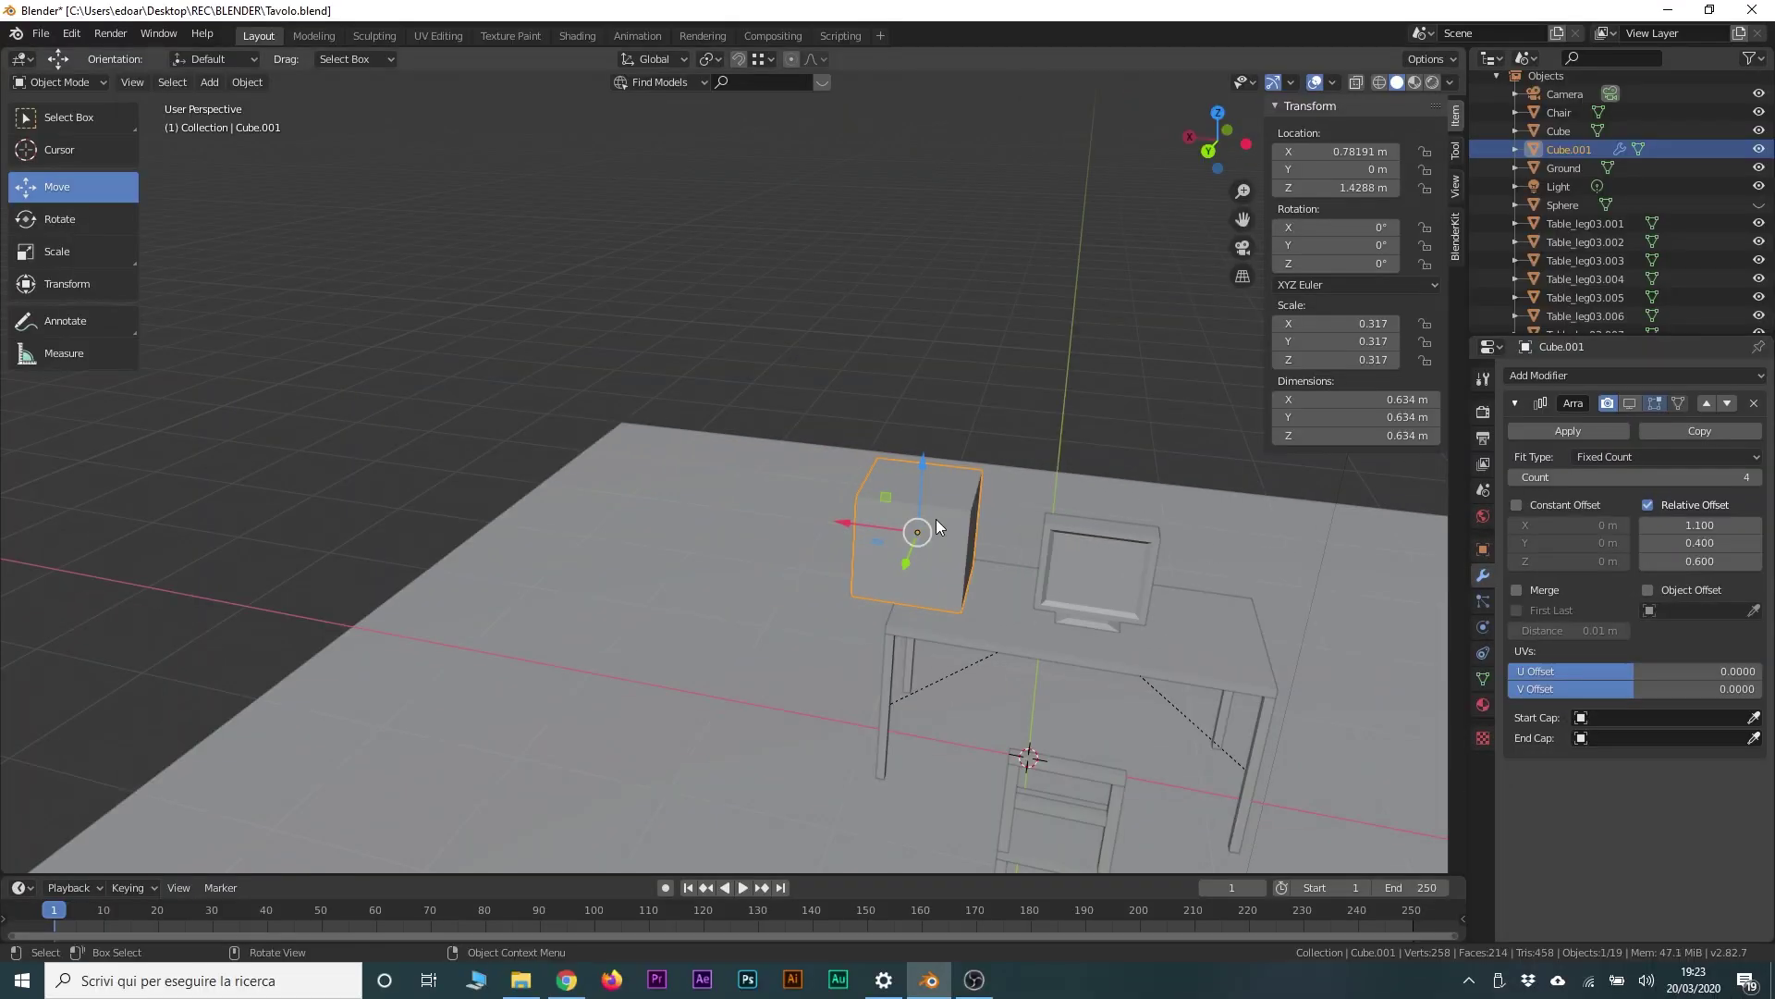
{"action": "left_click", "coordinate": [1631, 405]}
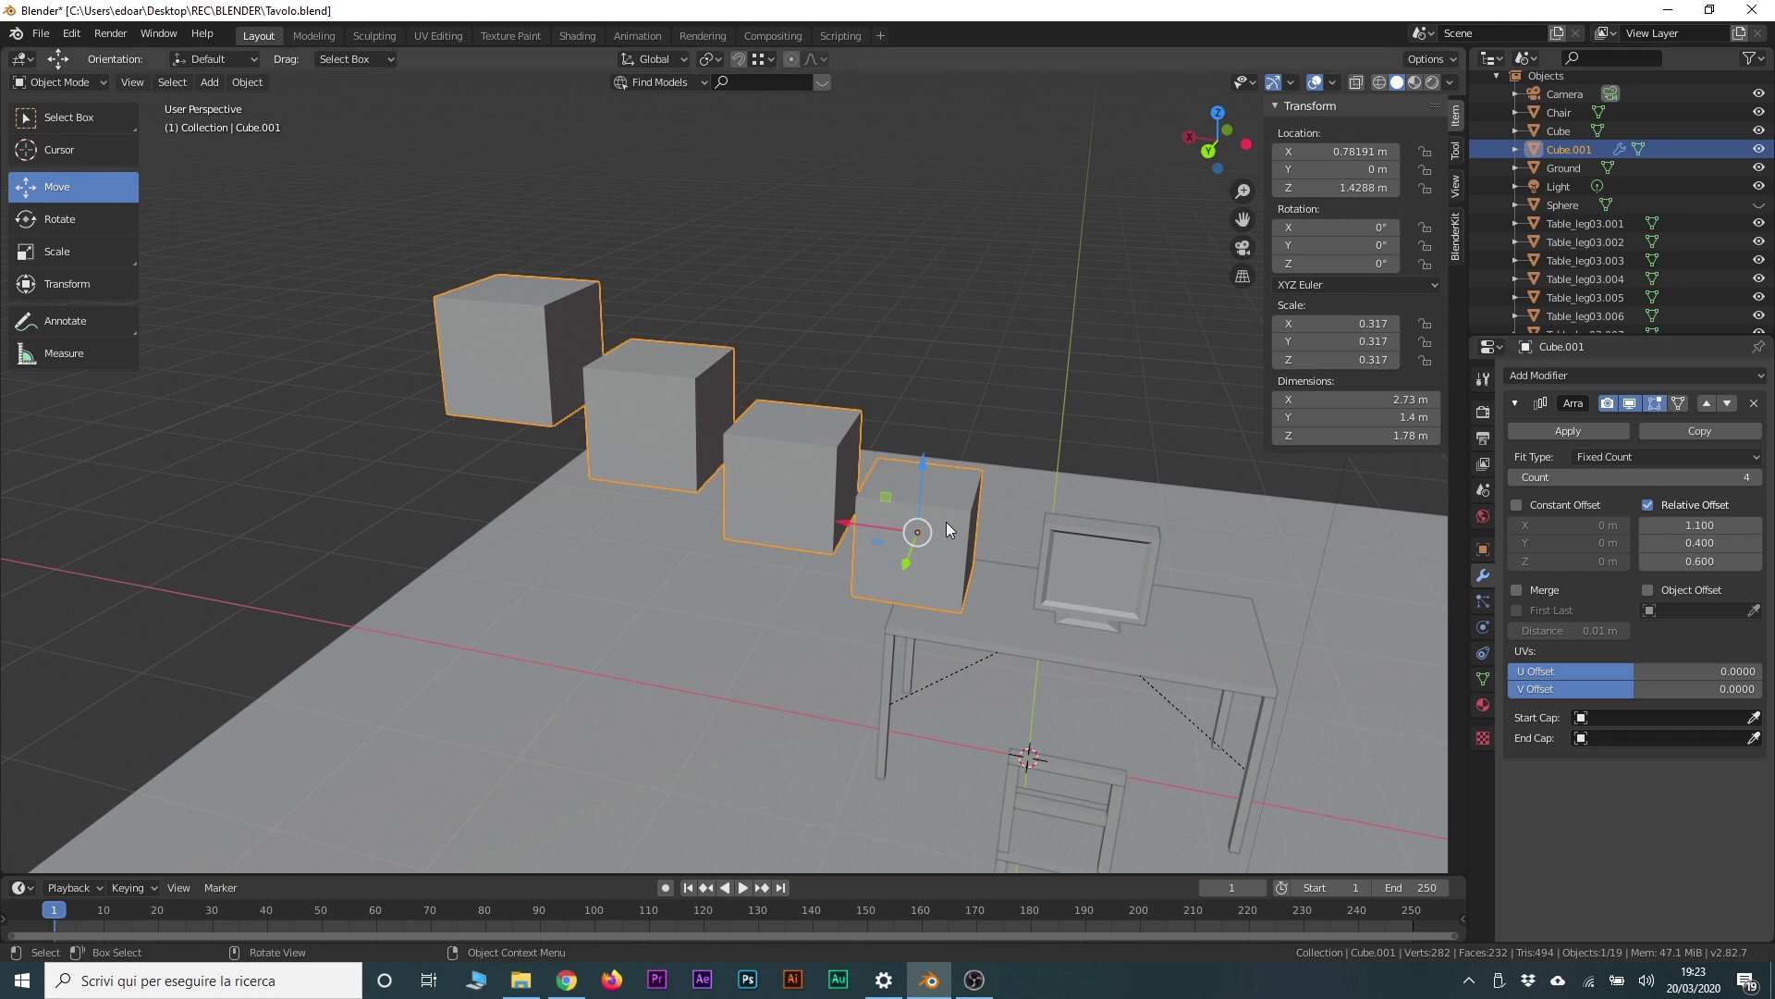
Step: Toggle the Array modifier's Edit Mode display off and back on while editing the mesh
{"action": "key", "text": "Tab"}
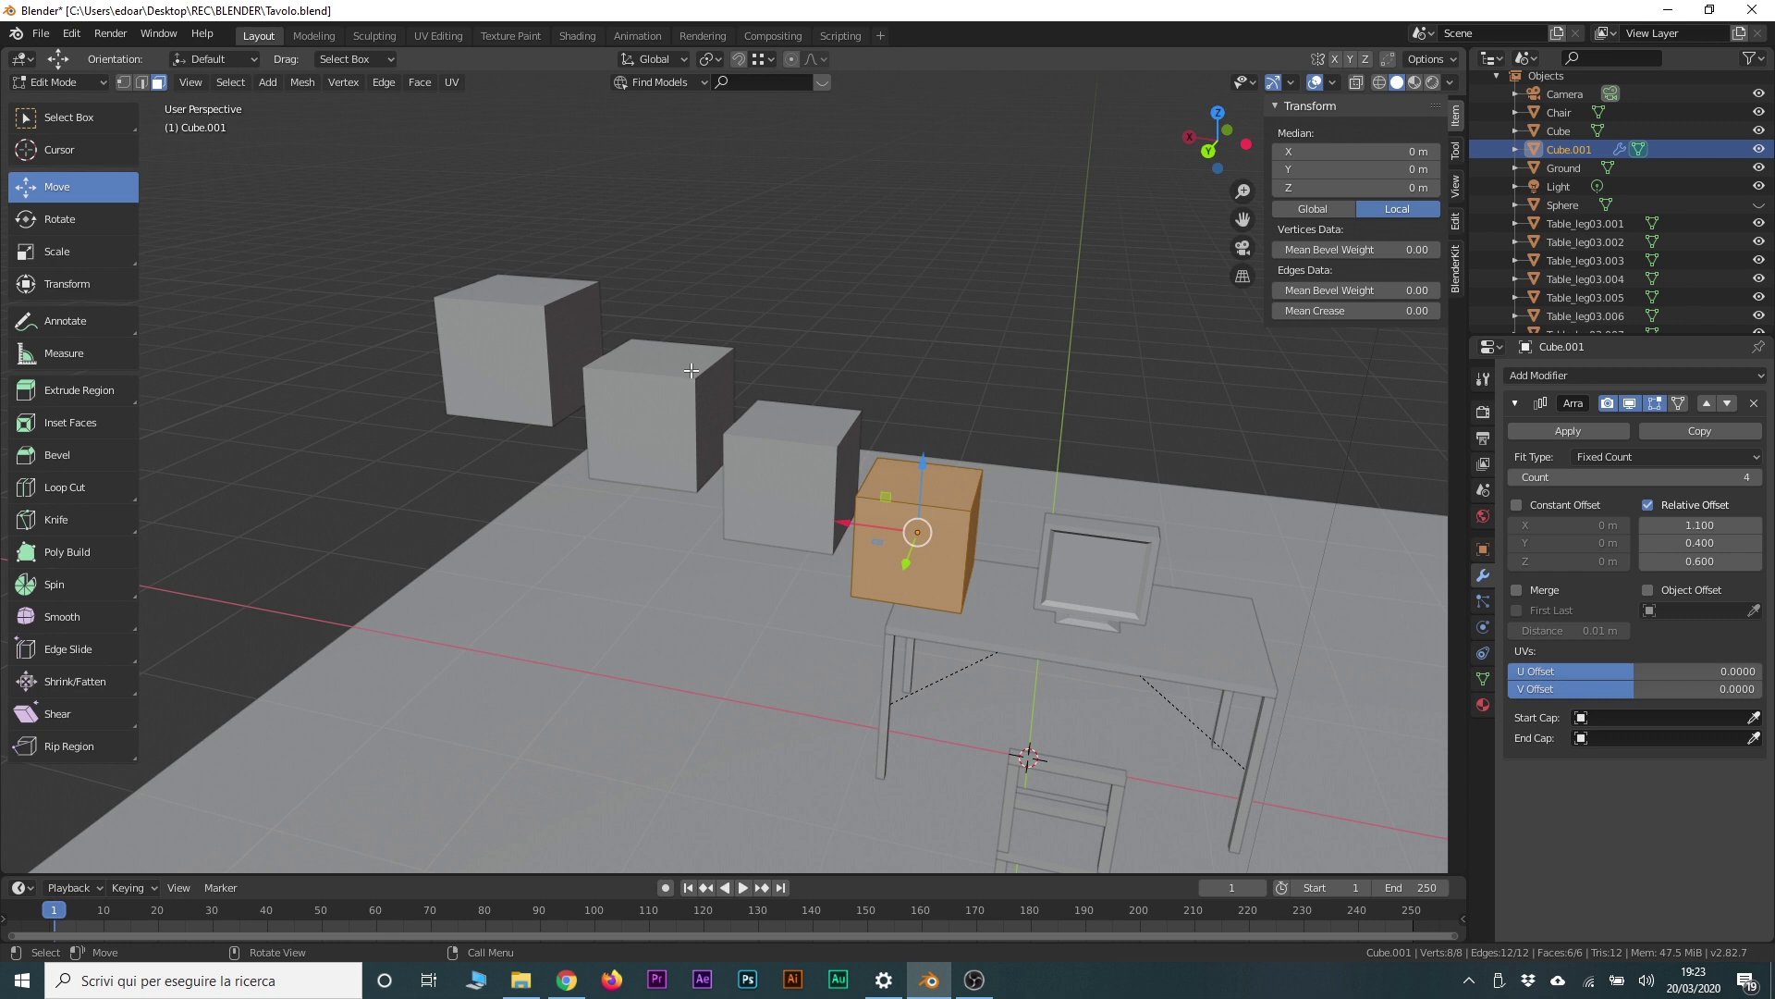
{"action": "key", "text": "Tab"}
{"action": "left_click", "coordinate": [1657, 403]}
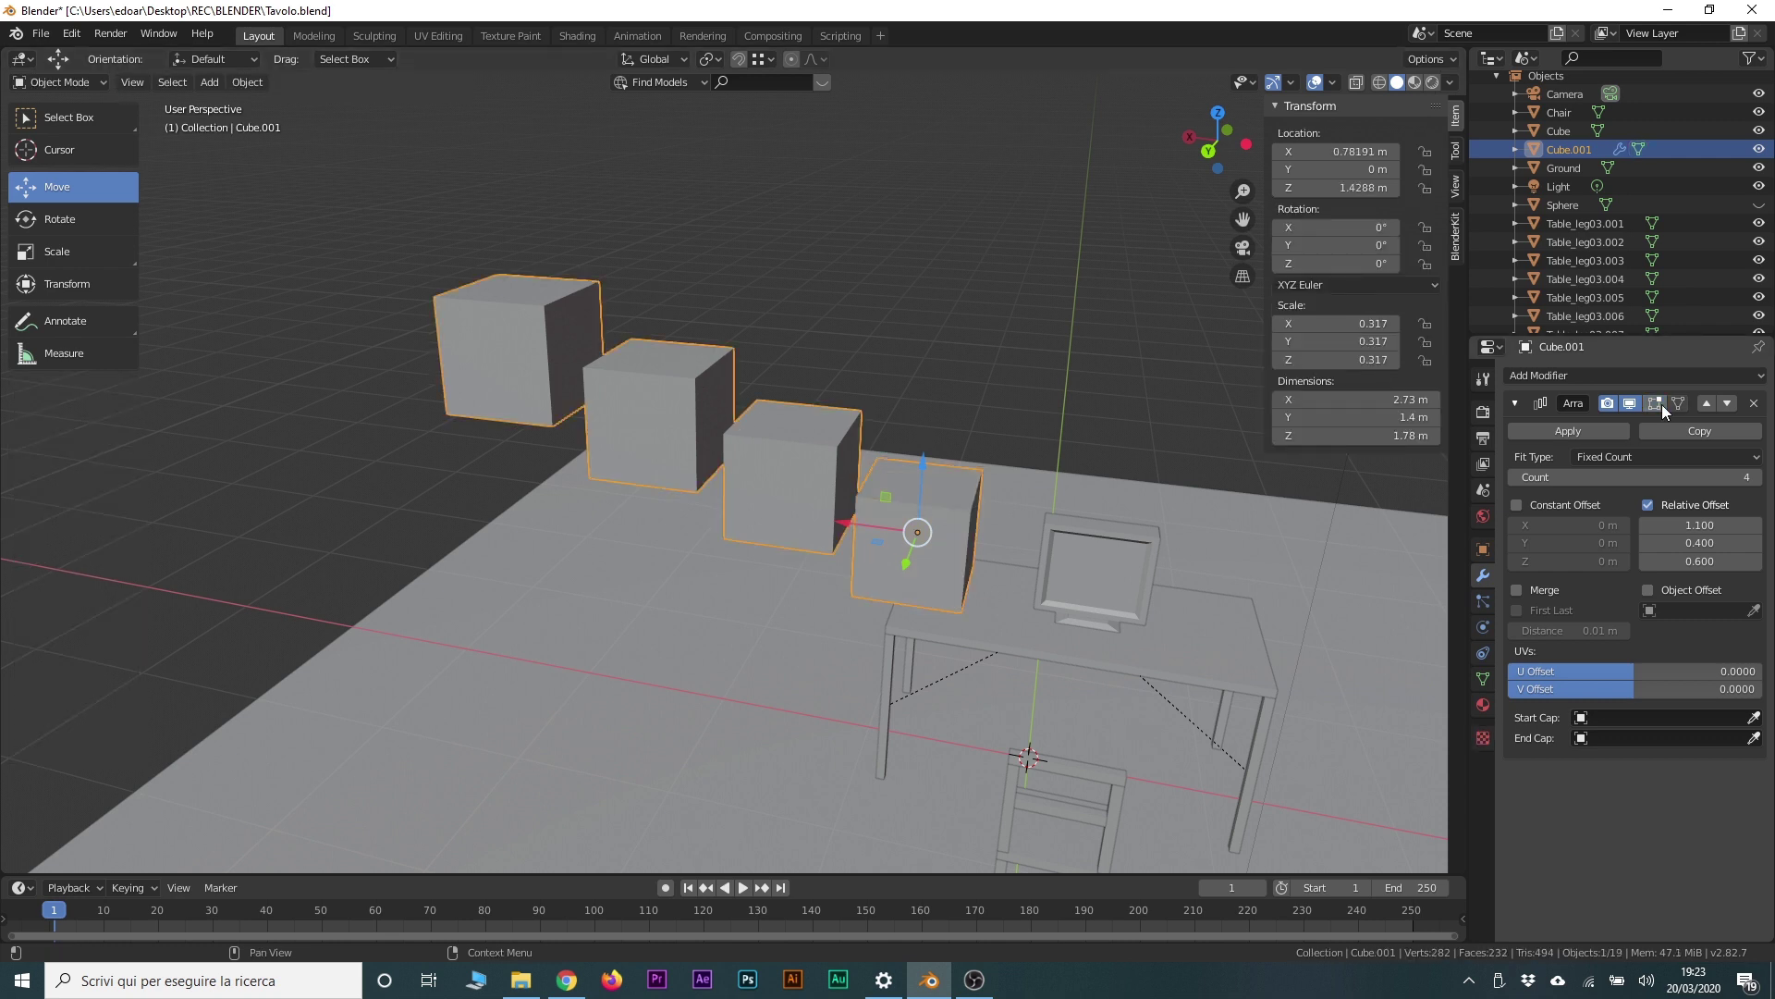
{"action": "key", "text": "Tab"}
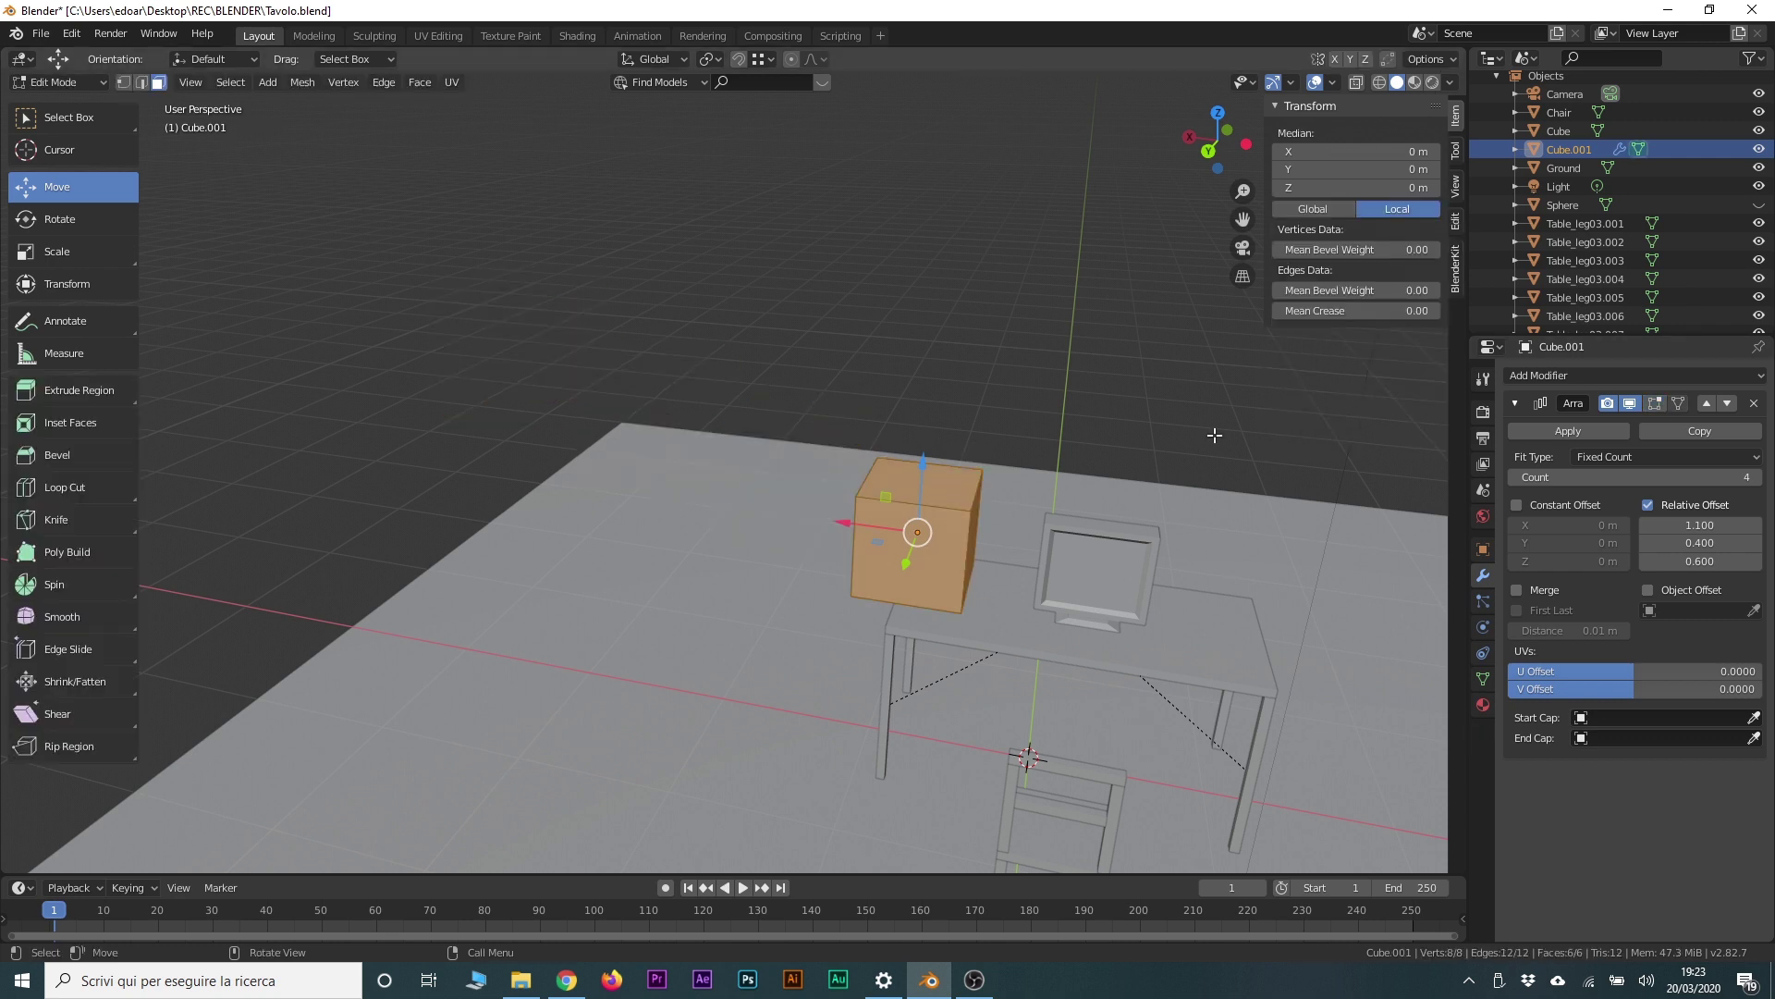
{"action": "left_click", "coordinate": [1628, 408]}
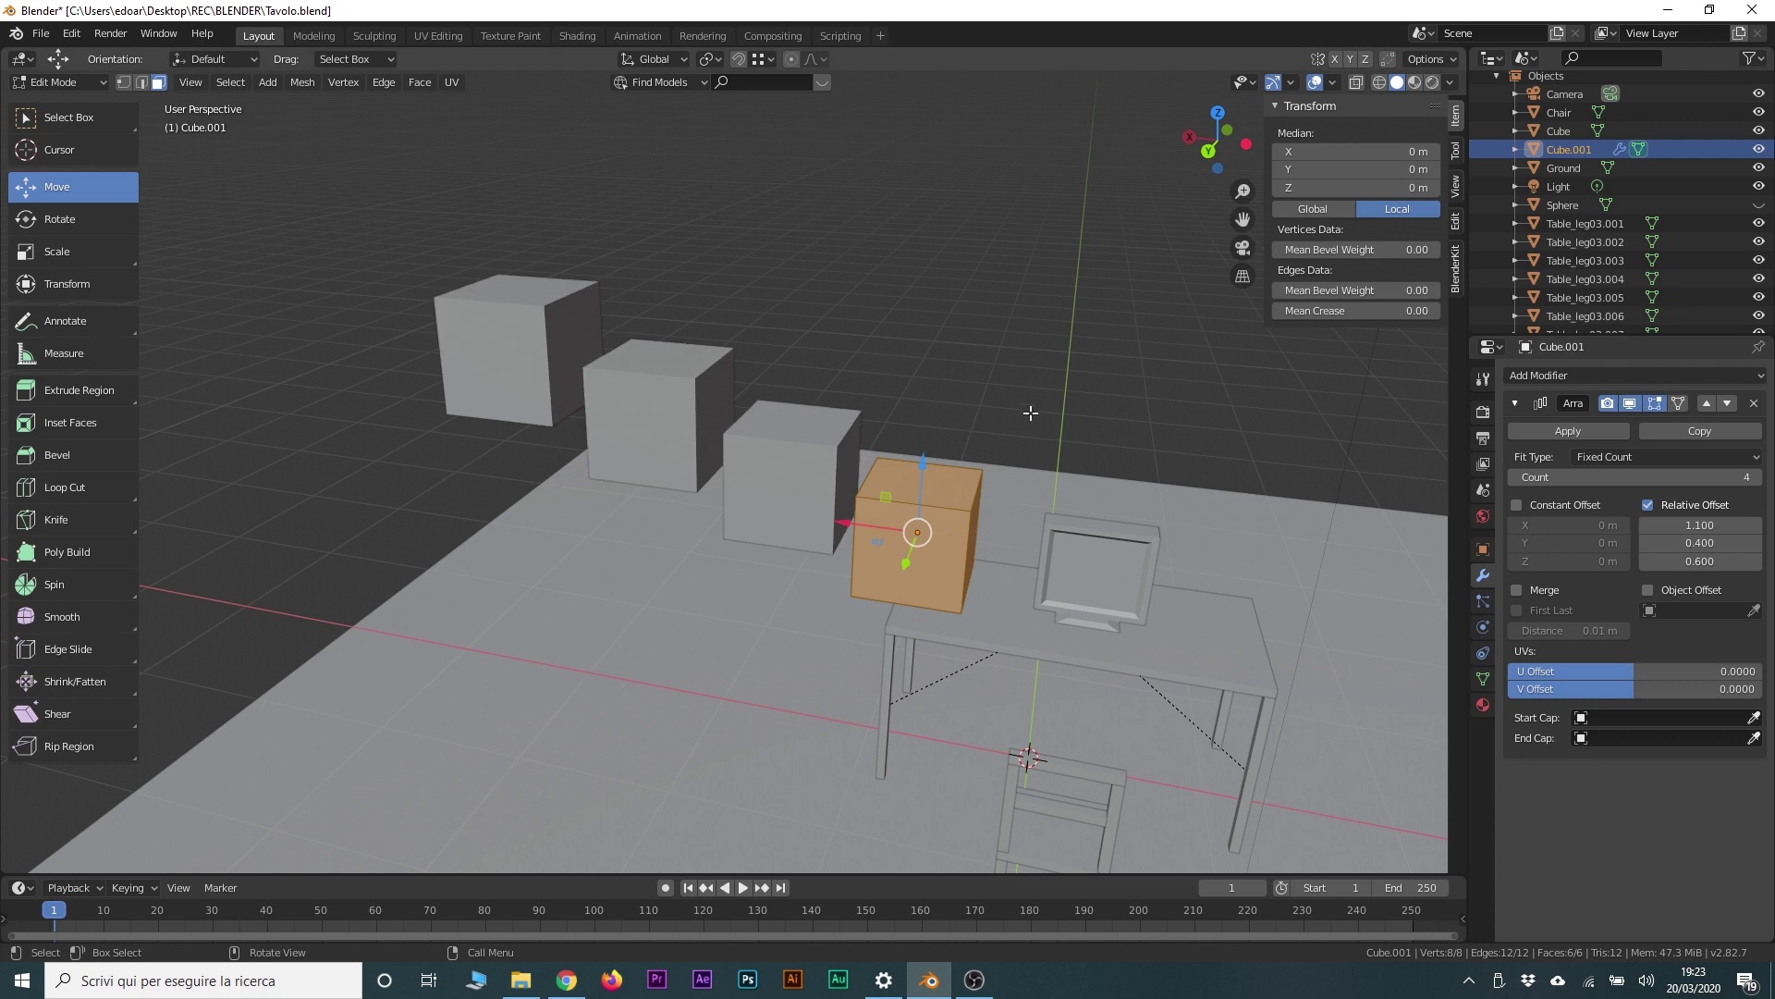
Step: In Object Mode, reselect the cube array and try two moves, cancelling both
{"action": "key", "text": "Tab"}
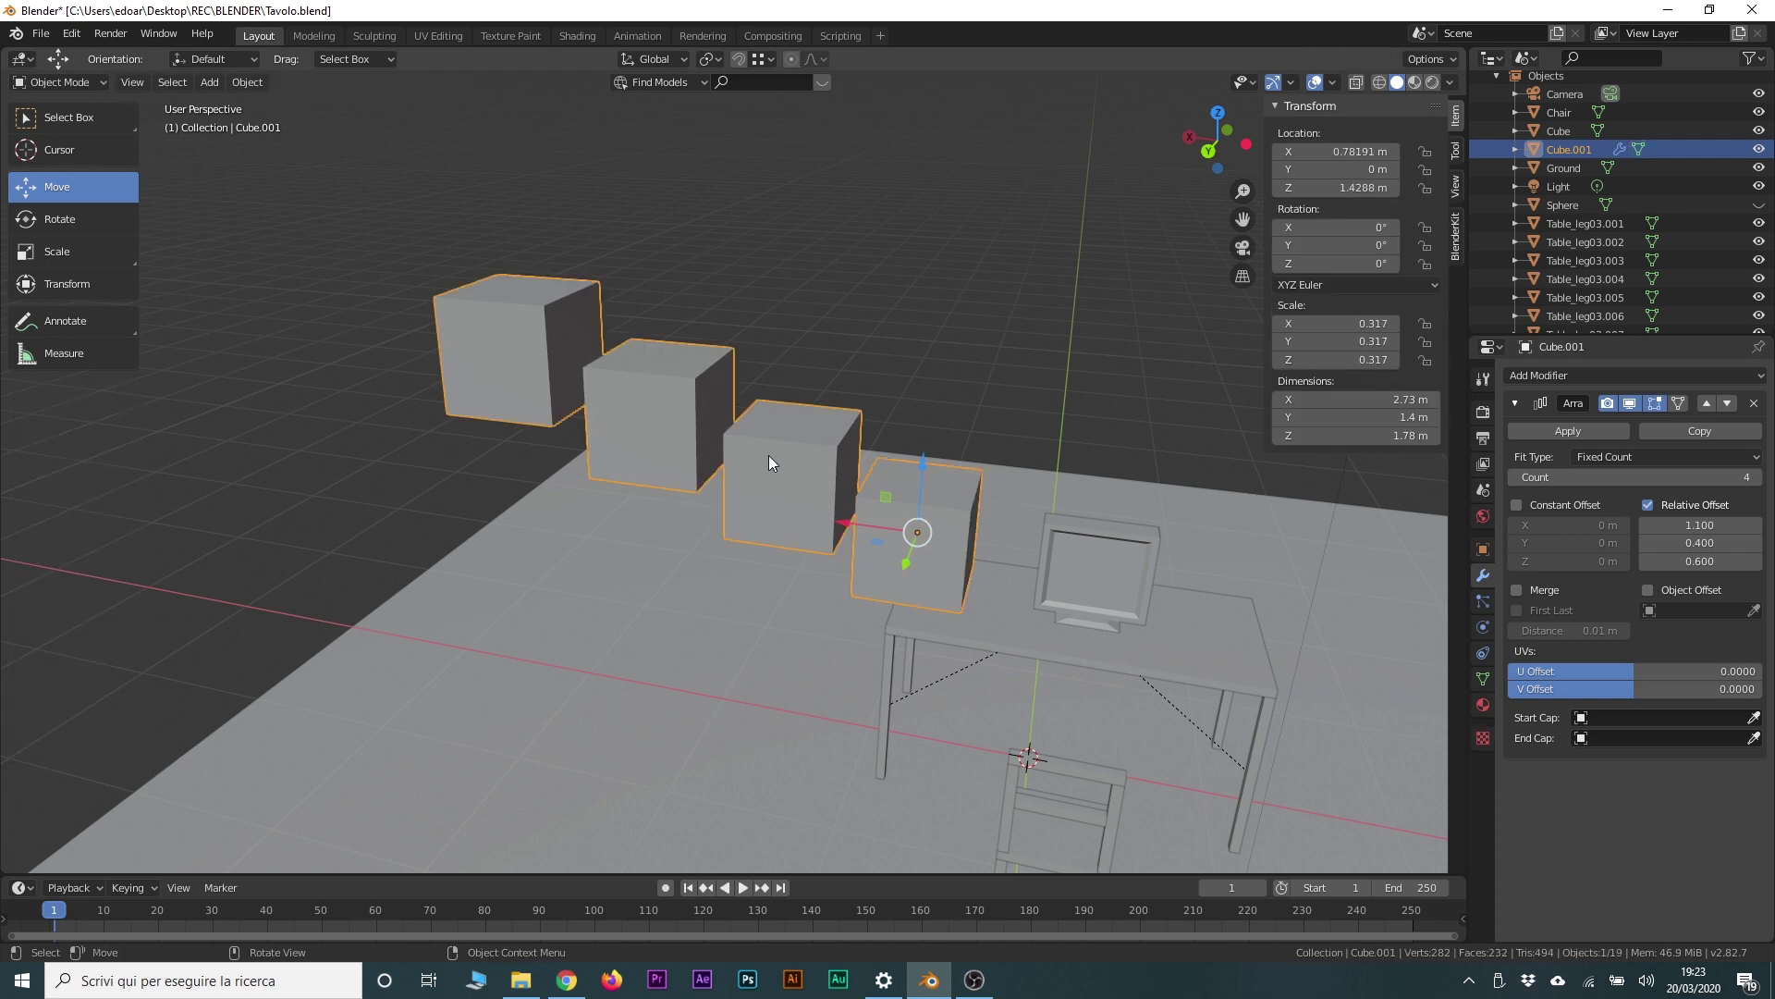
{"action": "left_click", "coordinate": [934, 366]}
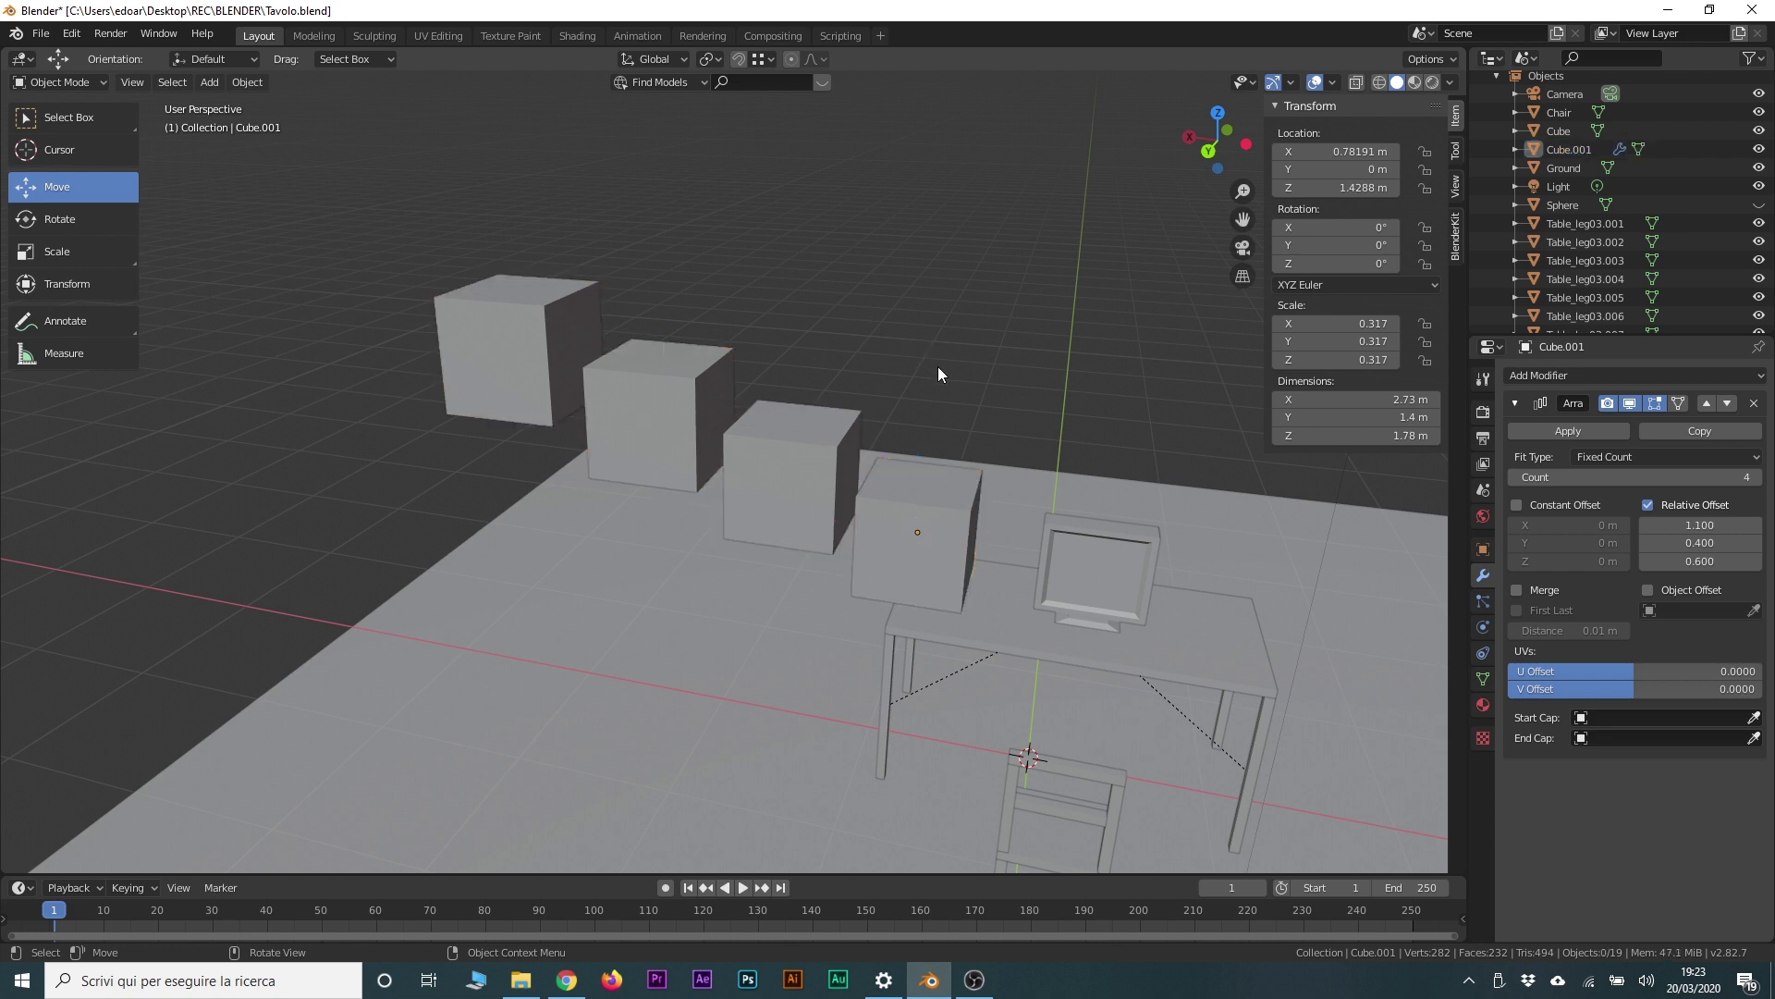
{"action": "left_click", "coordinate": [943, 486]}
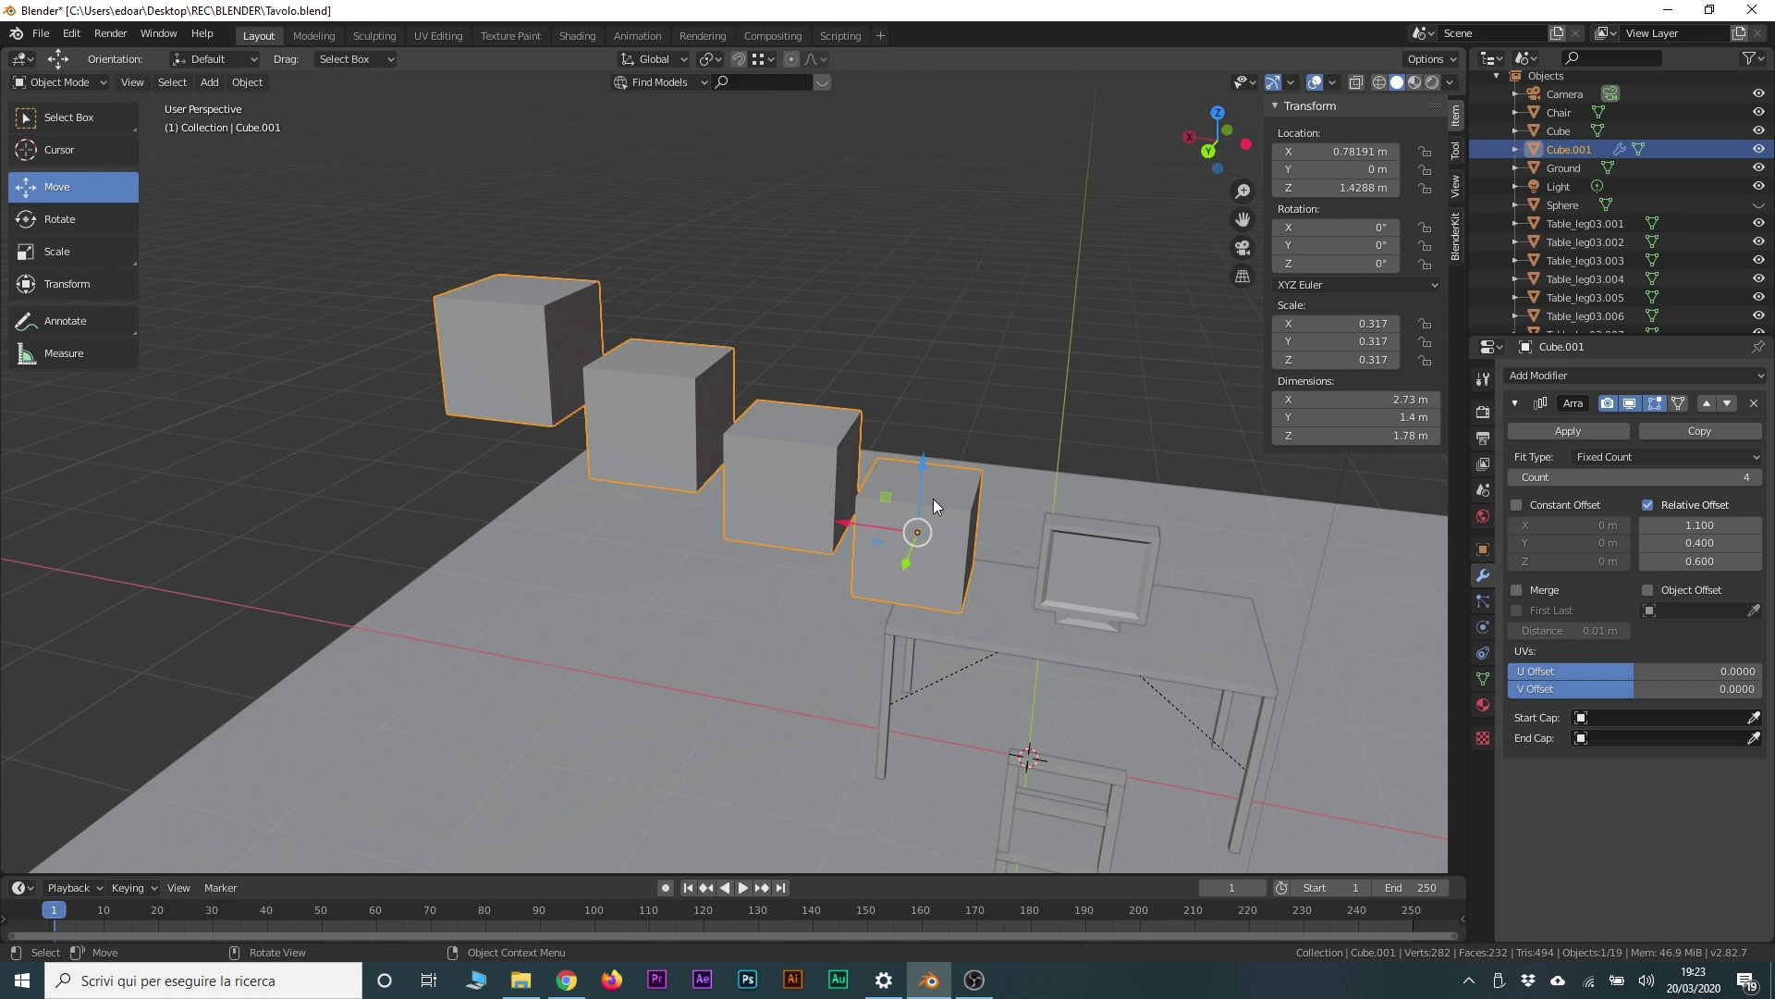
{"action": "key", "text": "g"}
{"action": "key", "text": "Escape"}
{"action": "key", "text": "g"}
{"action": "key", "text": "Escape"}
Step: Extrude one cube face and scale it to 0.611, tapering all four array copies
{"action": "key", "text": "Tab"}
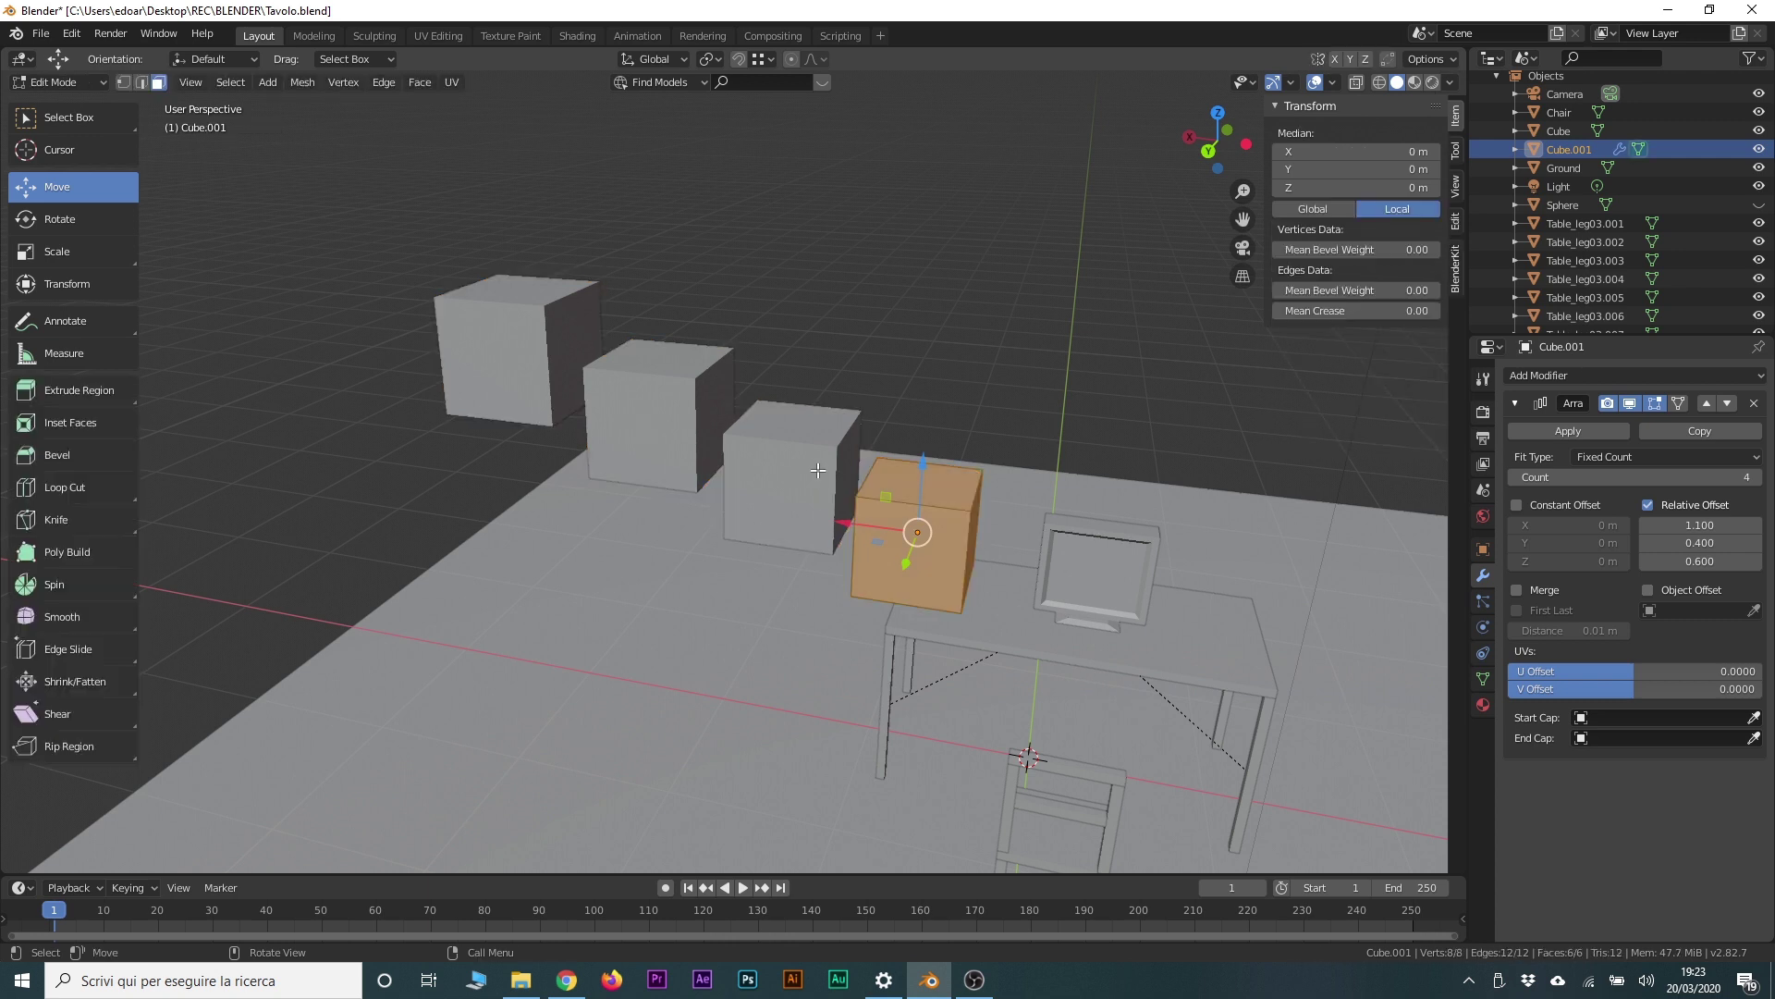
{"action": "mouse_move", "coordinate": [982, 568]}
{"action": "middle_mouse_down"}
{"action": "mouse_move", "coordinate": [884, 575]}
{"action": "mouse_move", "coordinate": [921, 597]}
{"action": "middle_mouse_up"}
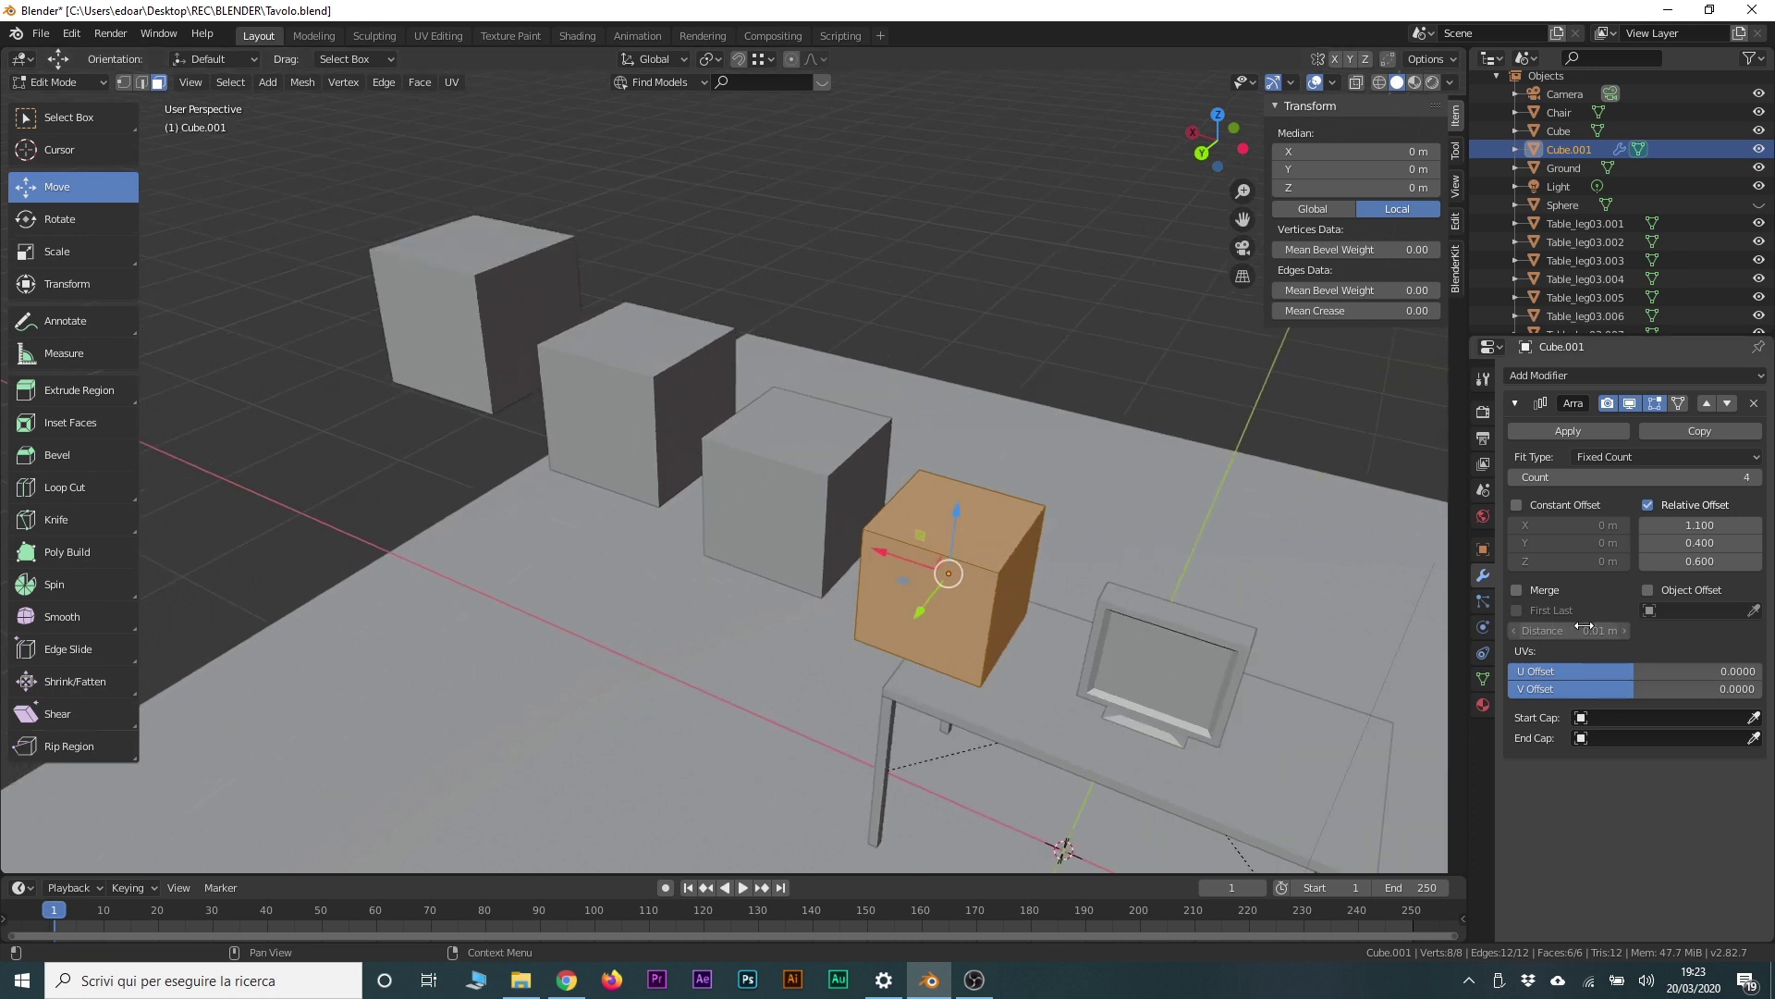
{"action": "mouse_move", "coordinate": [913, 608]}
{"action": "middle_mouse_down"}
{"action": "mouse_move", "coordinate": [945, 605]}
{"action": "mouse_move", "coordinate": [916, 592]}
{"action": "middle_mouse_up"}
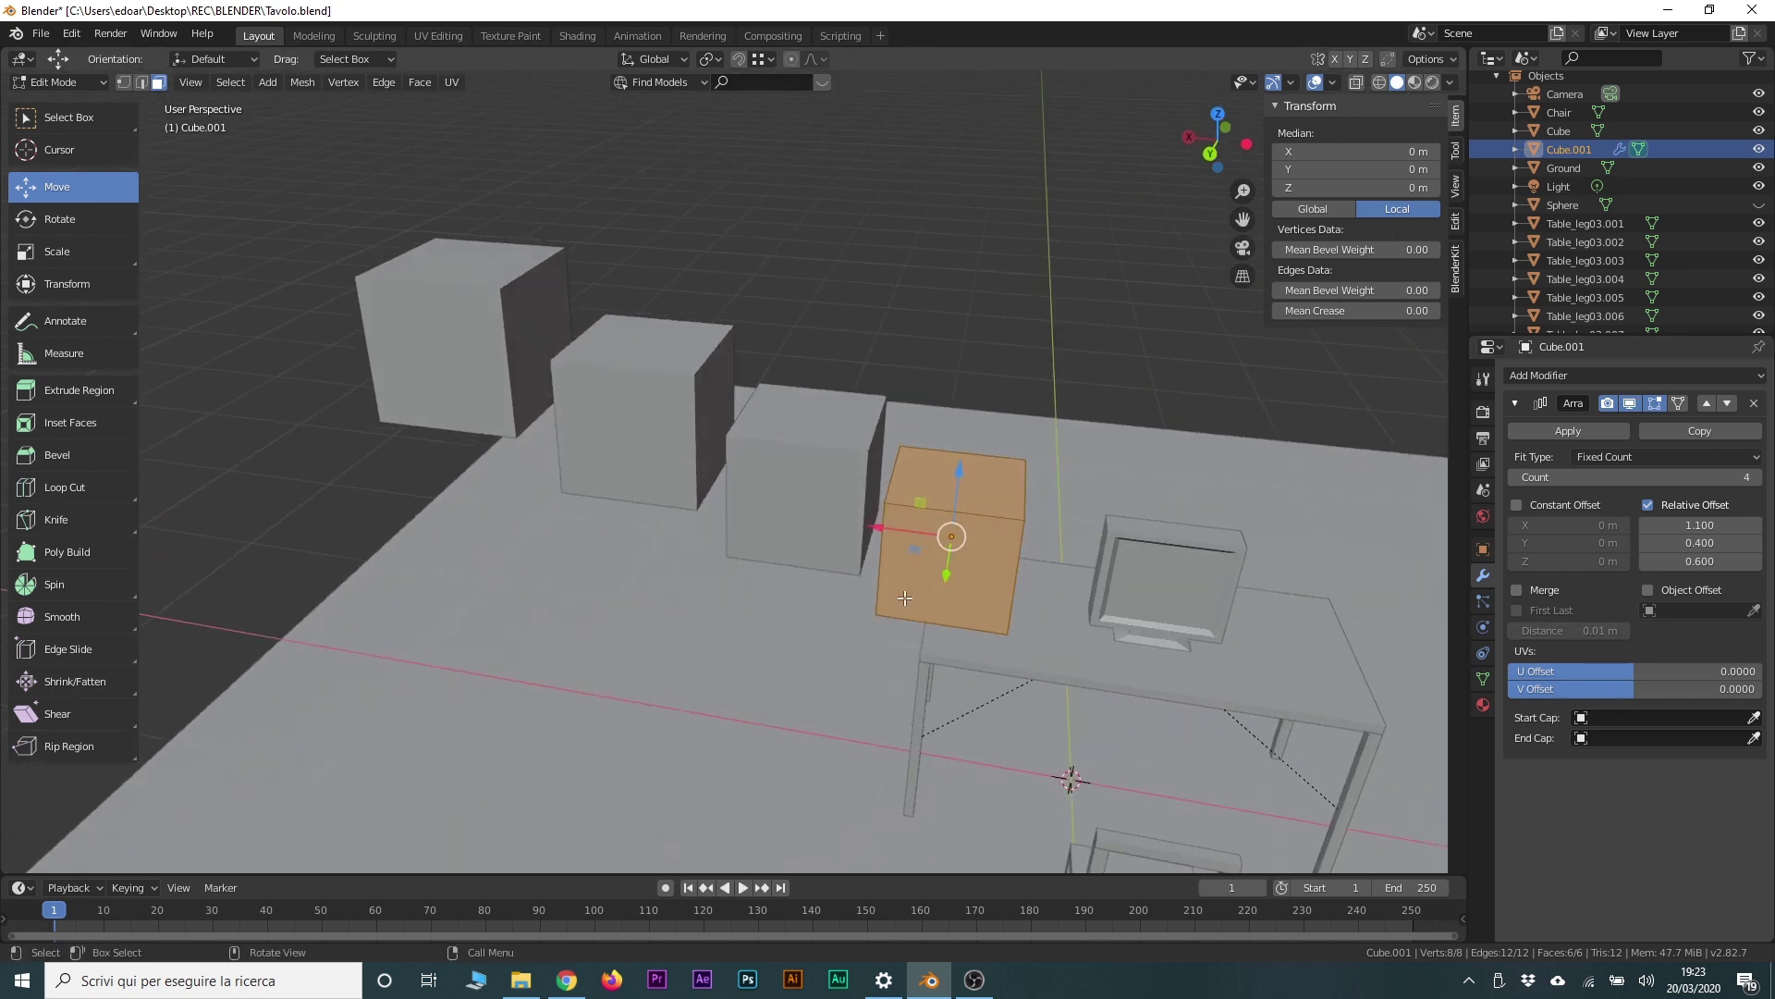
{"action": "left_click", "coordinate": [911, 588]}
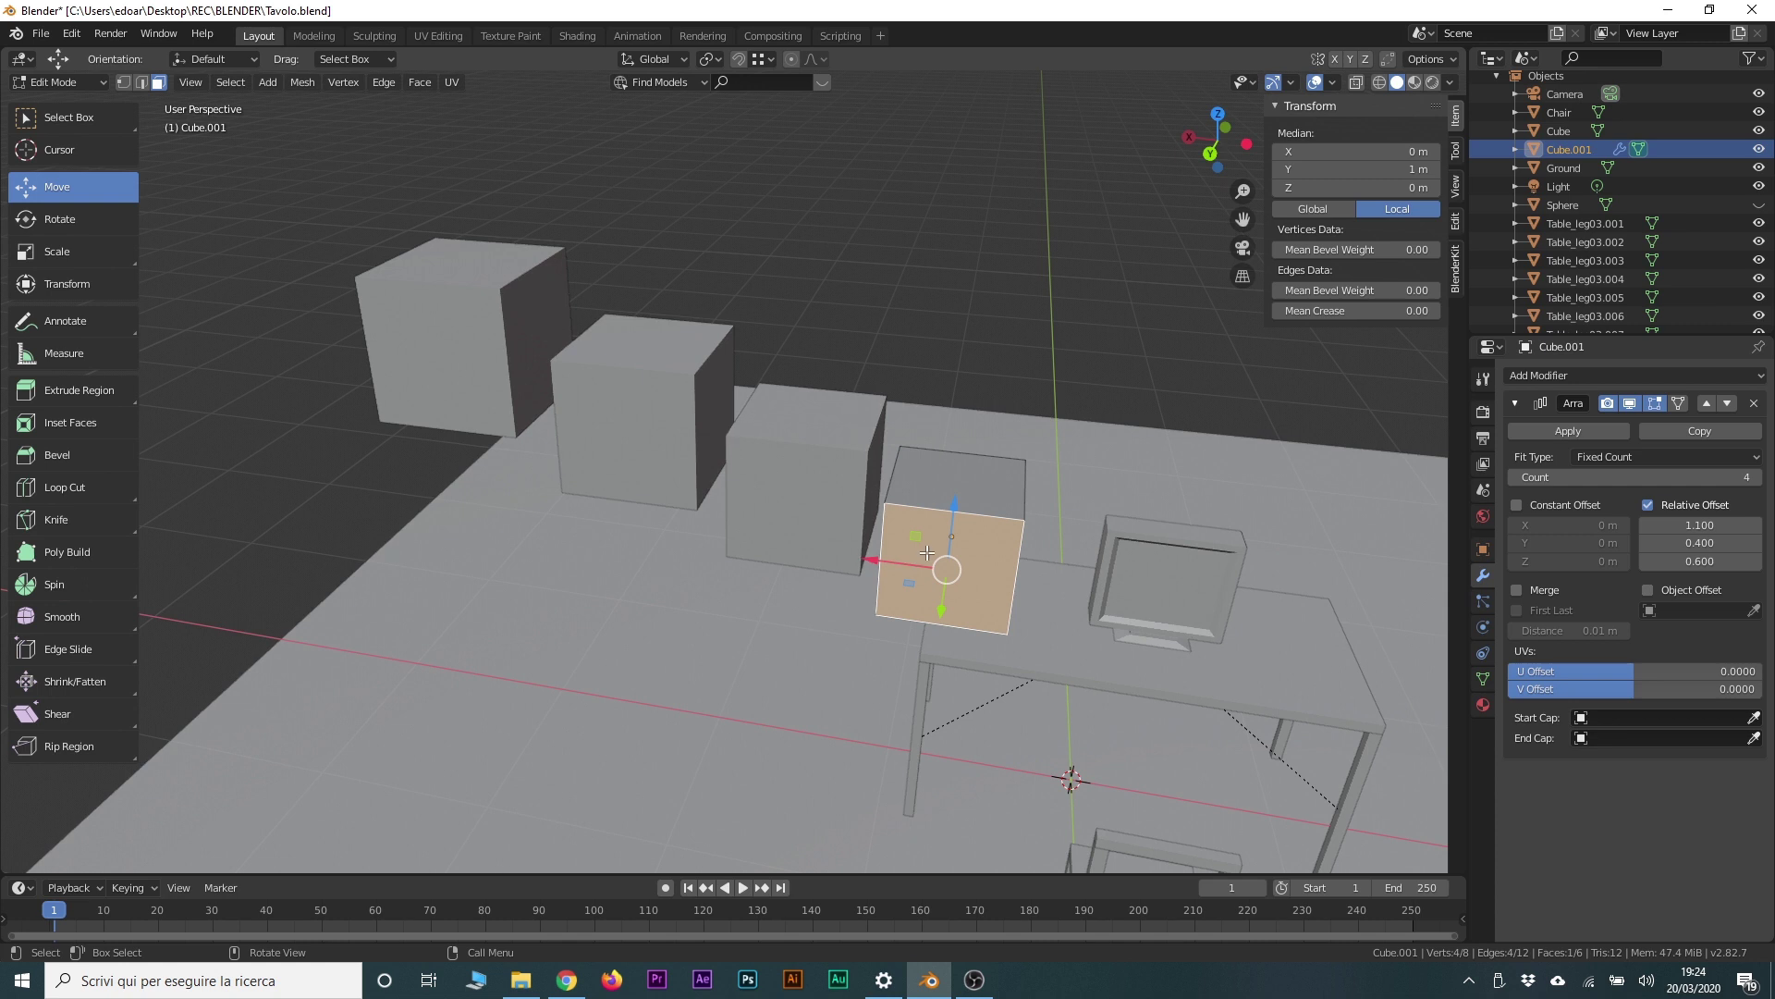
{"action": "key", "text": "e"}
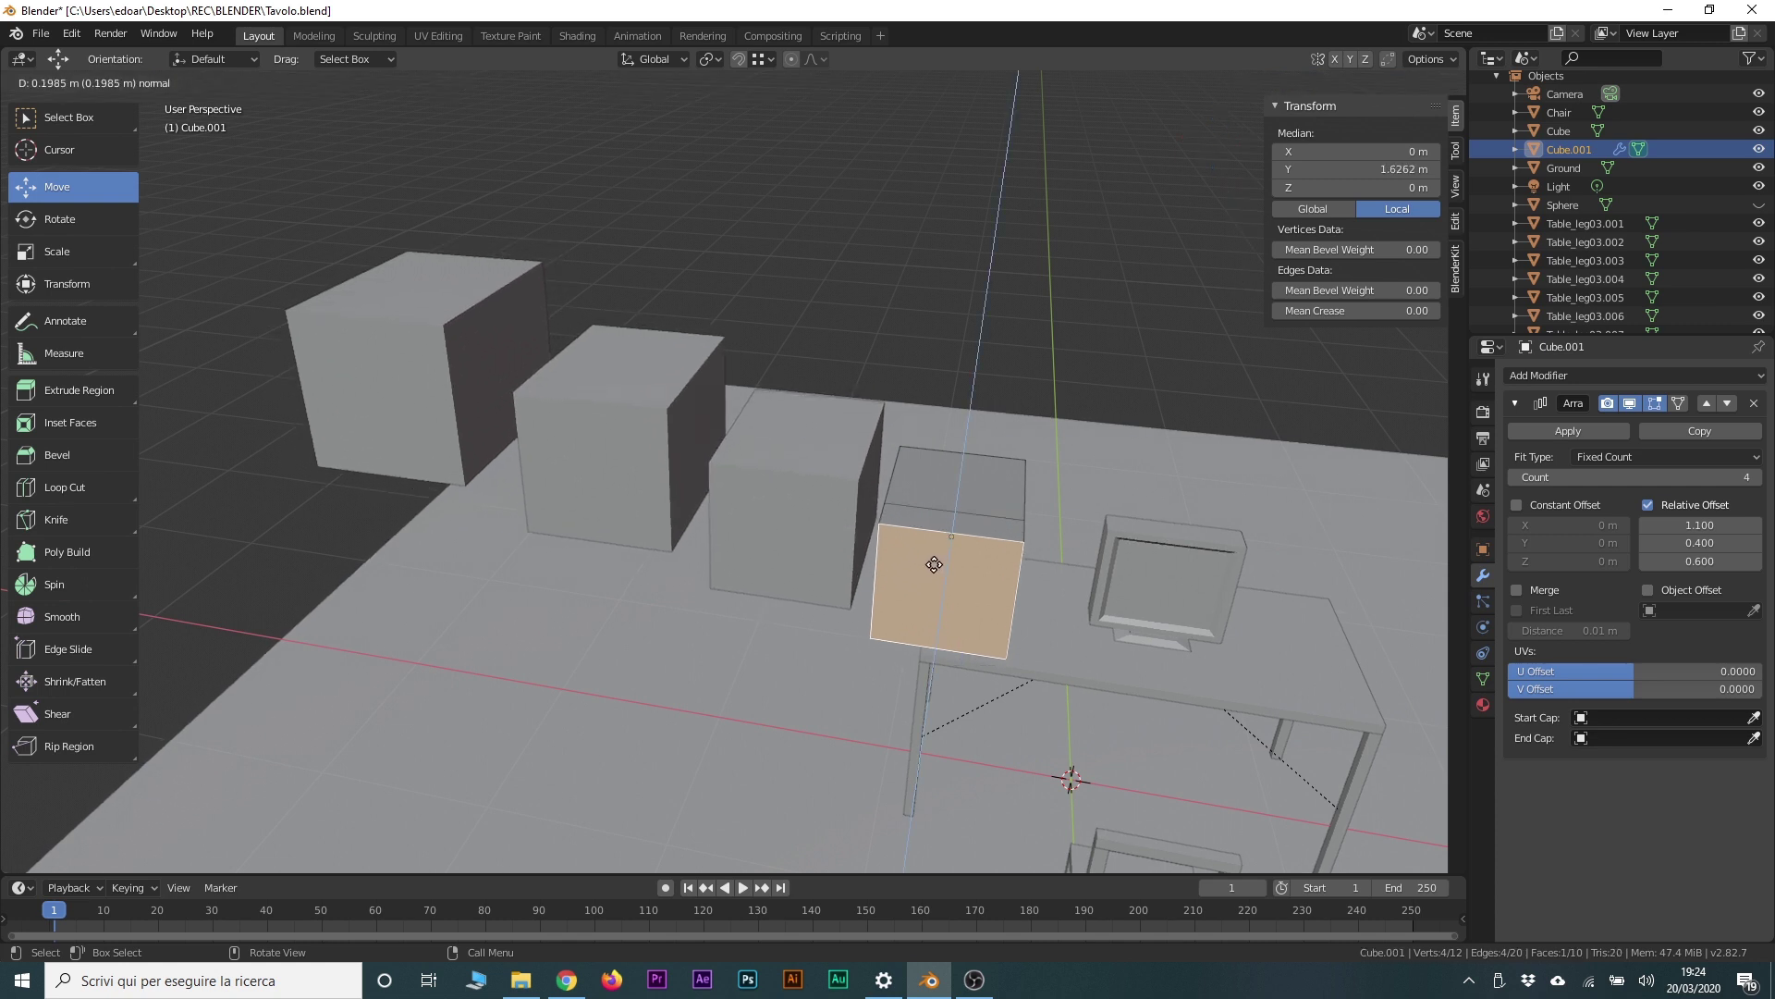
{"action": "left_click", "coordinate": [936, 560]}
{"action": "key", "text": "s"}
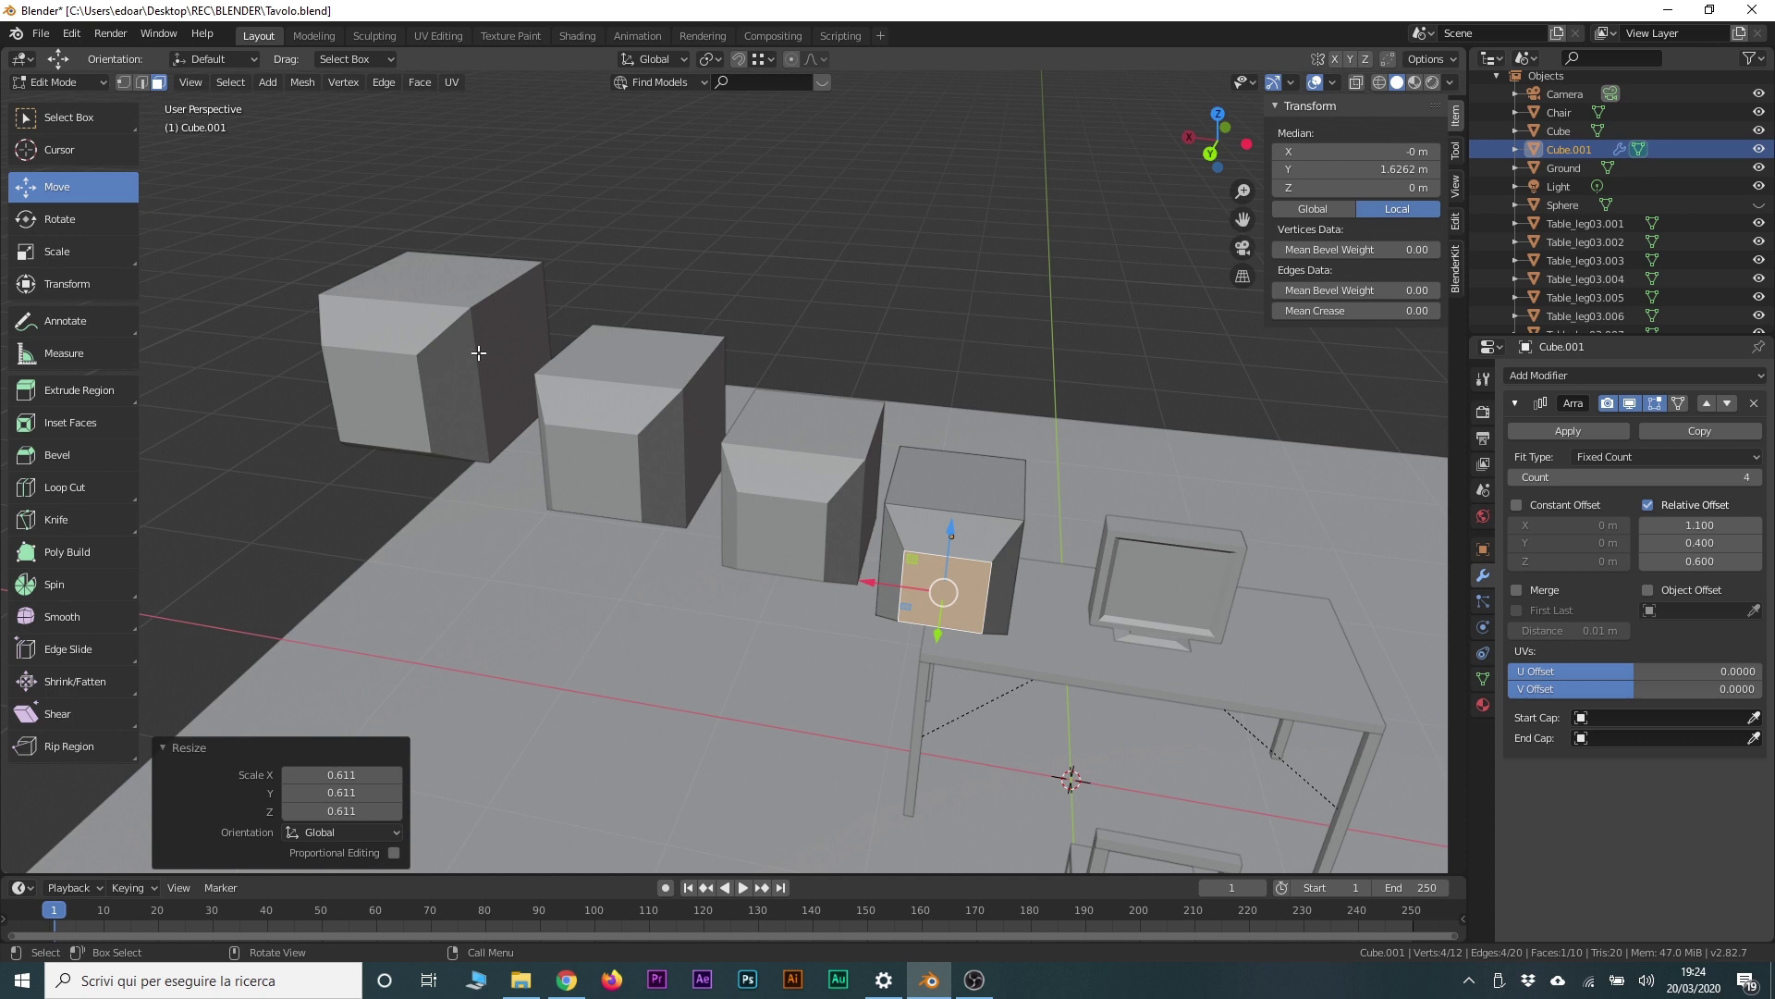
{"action": "key", "text": "Tab"}
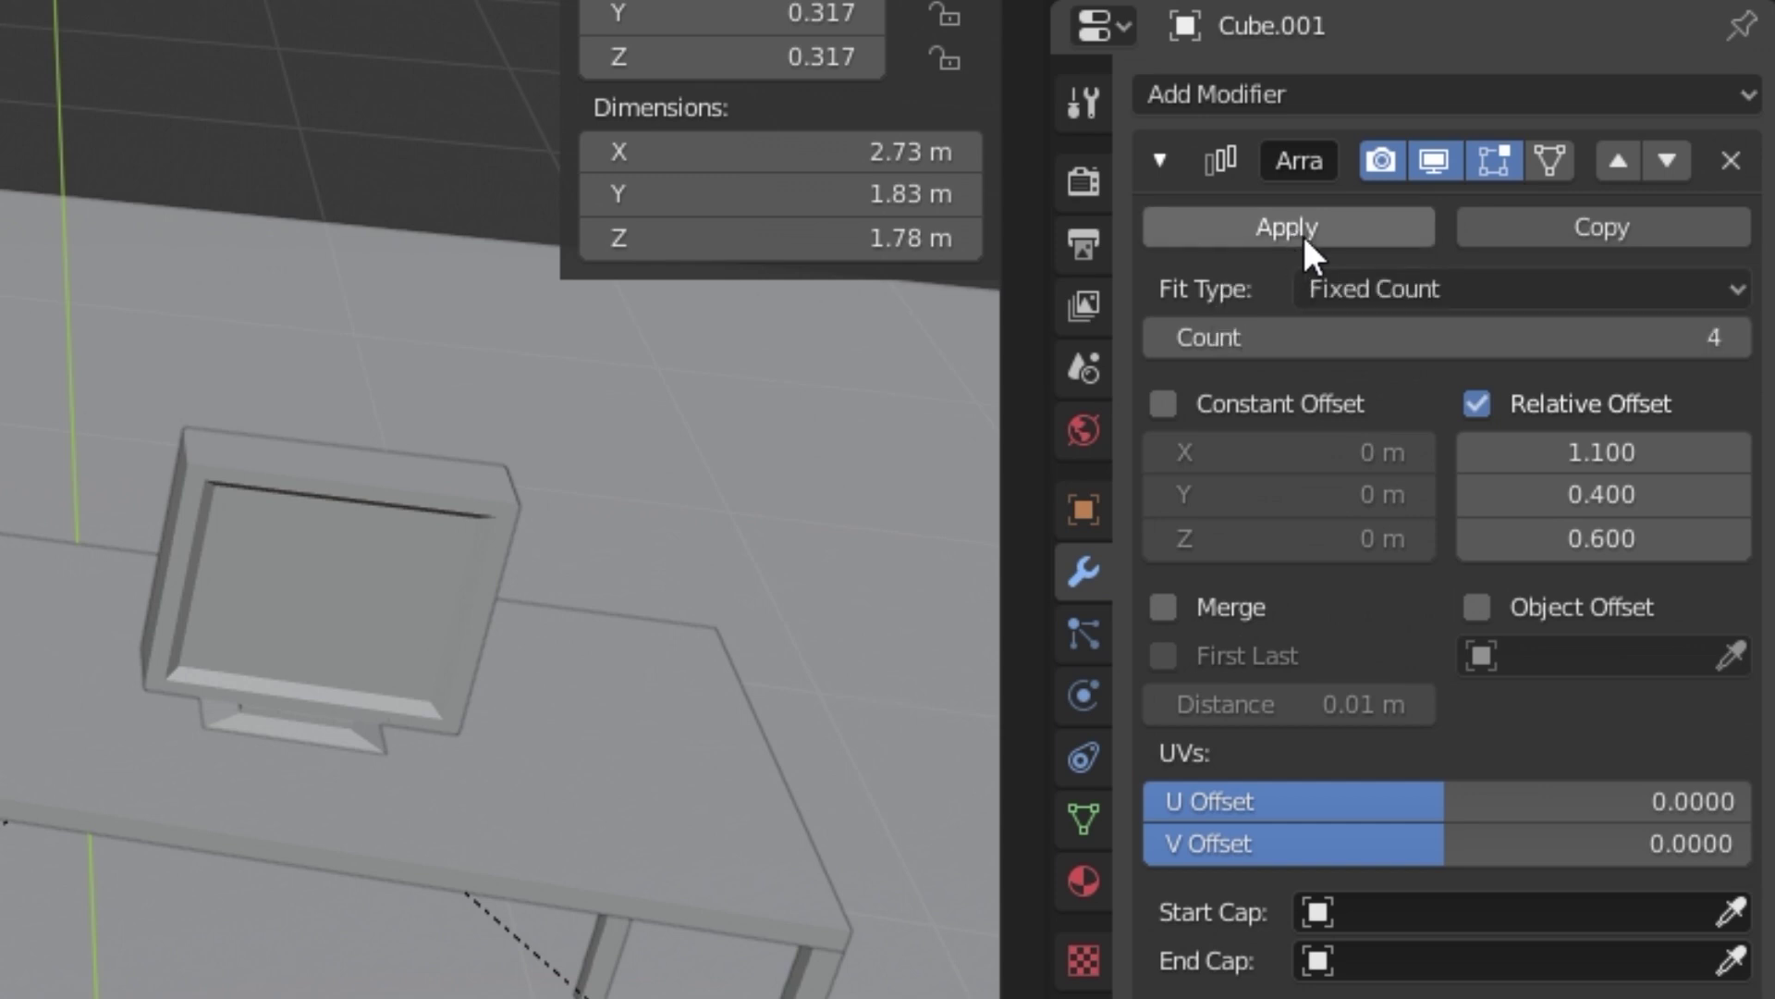
Step: Apply the Array modifier and select faces in Edit Mode, ending on the second box's top
{"action": "left_click", "coordinate": [1321, 223]}
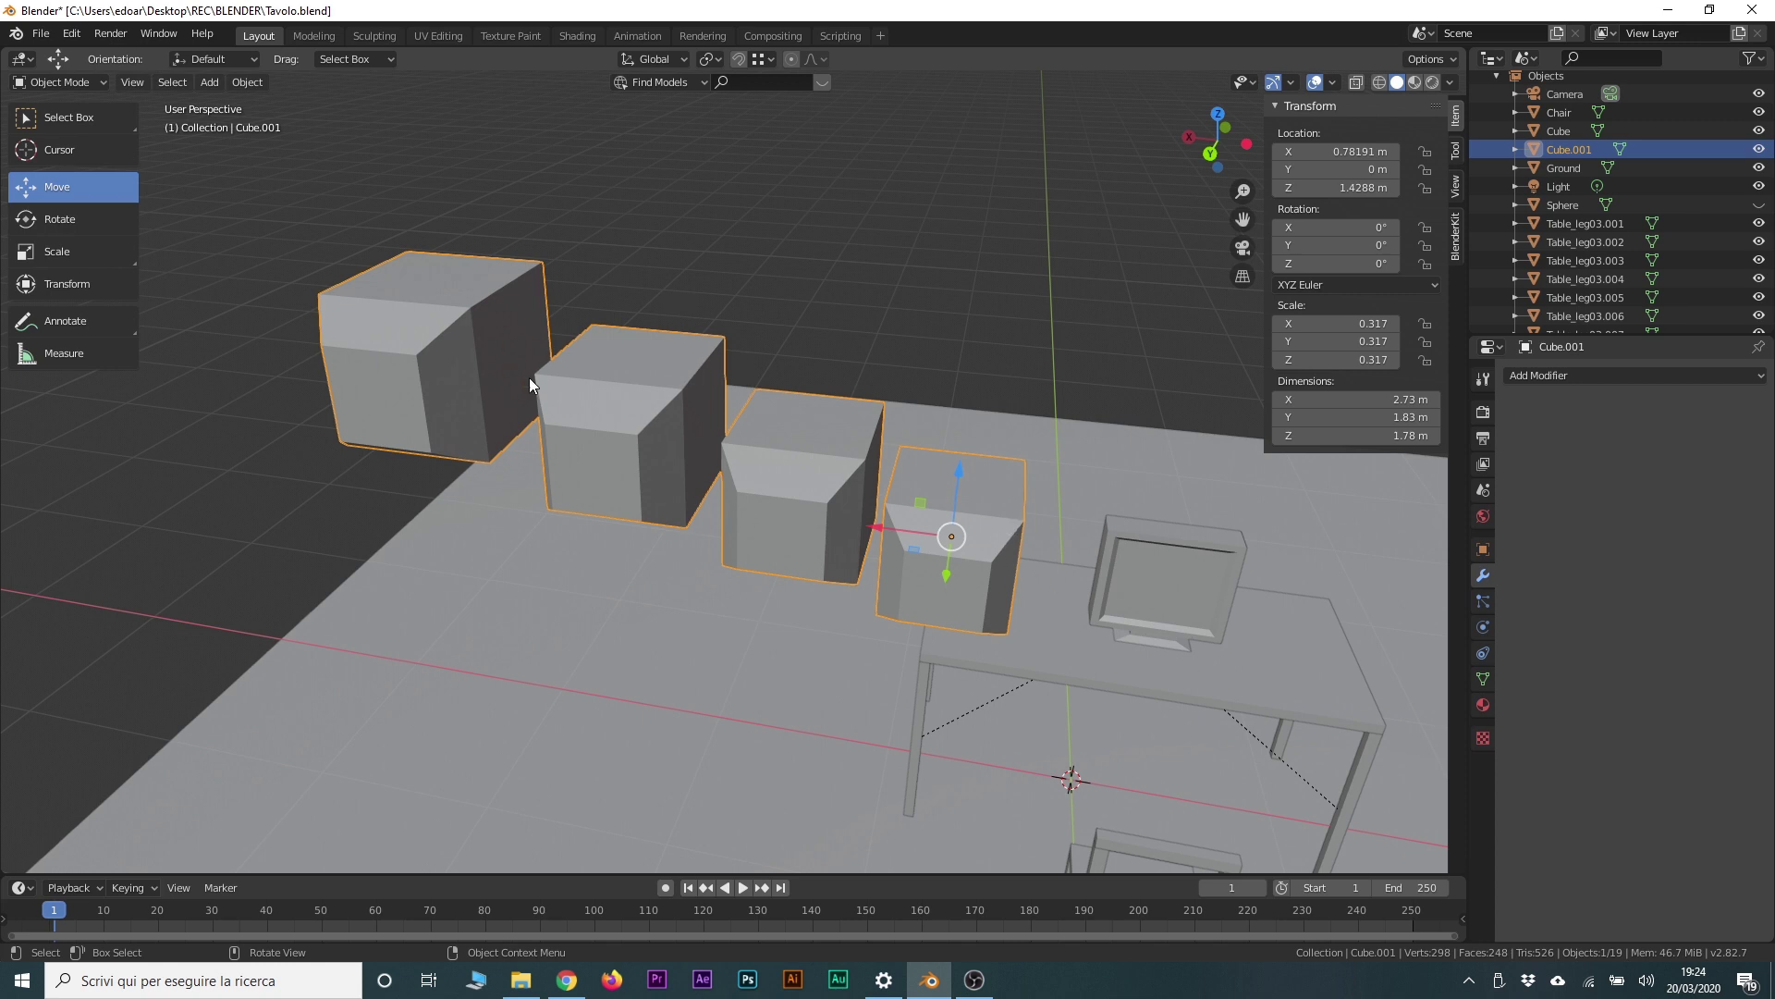
{"action": "key", "text": "Tab"}
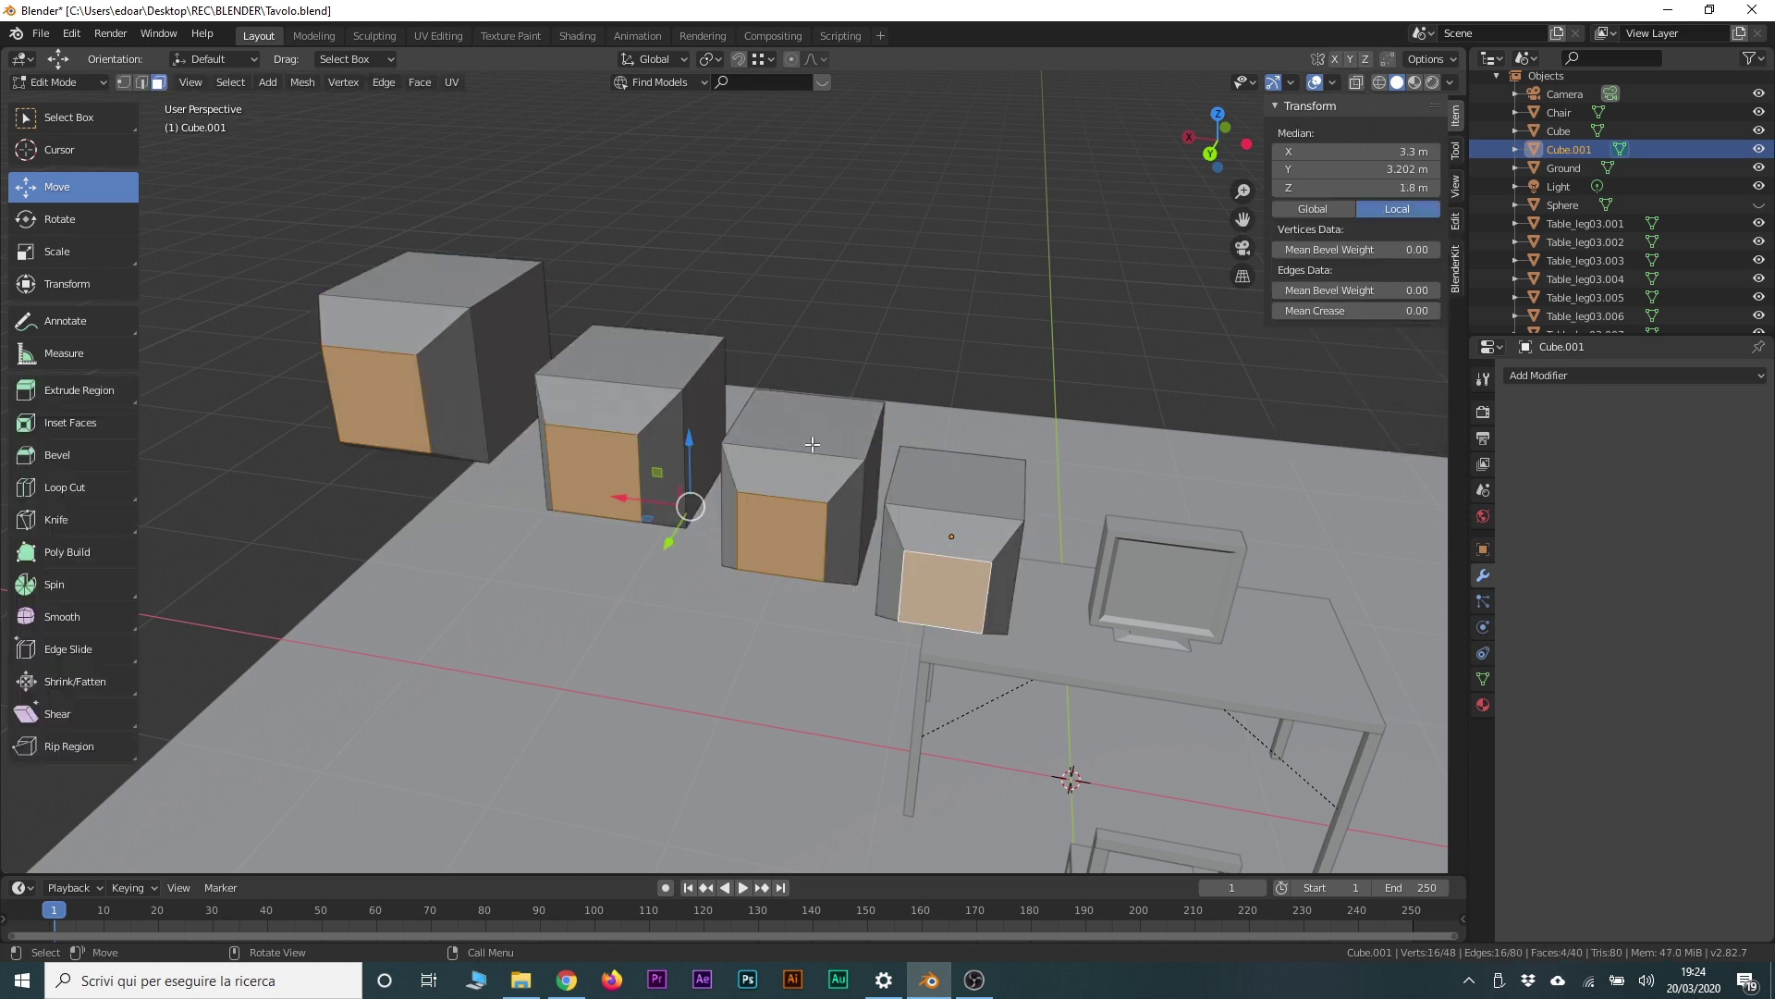
{"action": "left_click", "coordinate": [795, 467]}
{"action": "left_click", "coordinate": [975, 598]}
{"action": "left_click", "coordinate": [967, 513]}
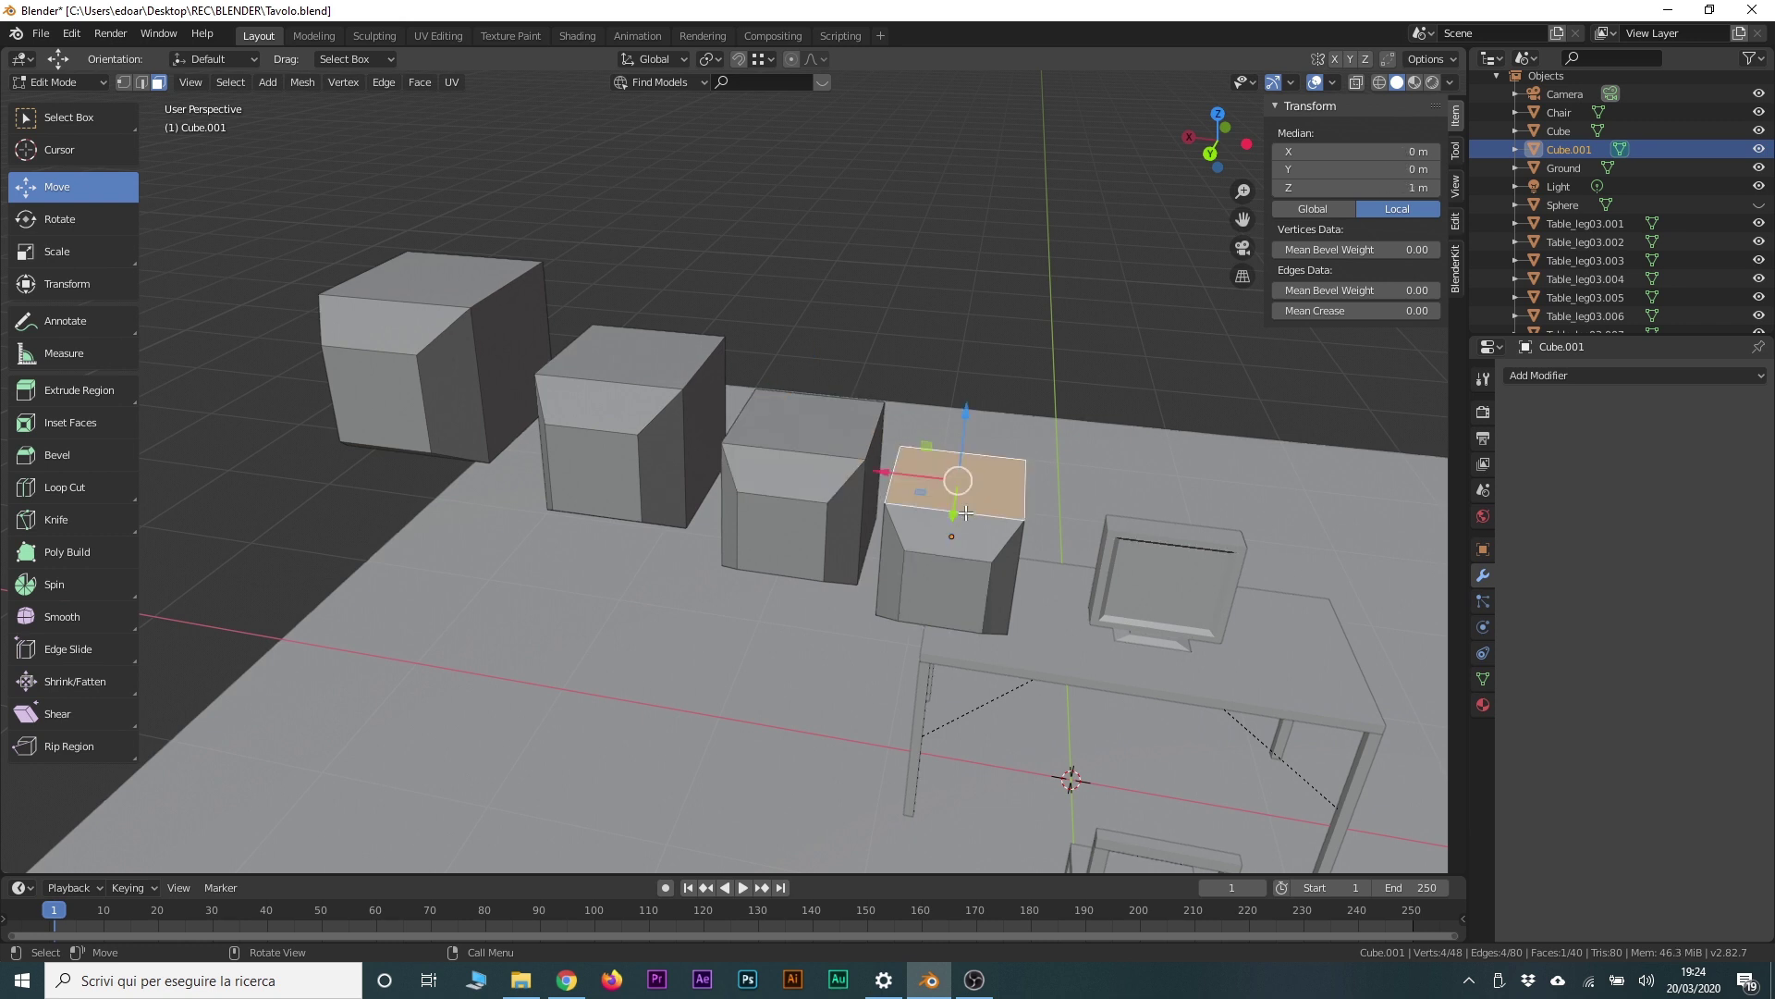
{"action": "left_click", "coordinate": [826, 535]}
{"action": "left_click", "coordinate": [574, 452]}
{"action": "left_click", "coordinate": [486, 357]}
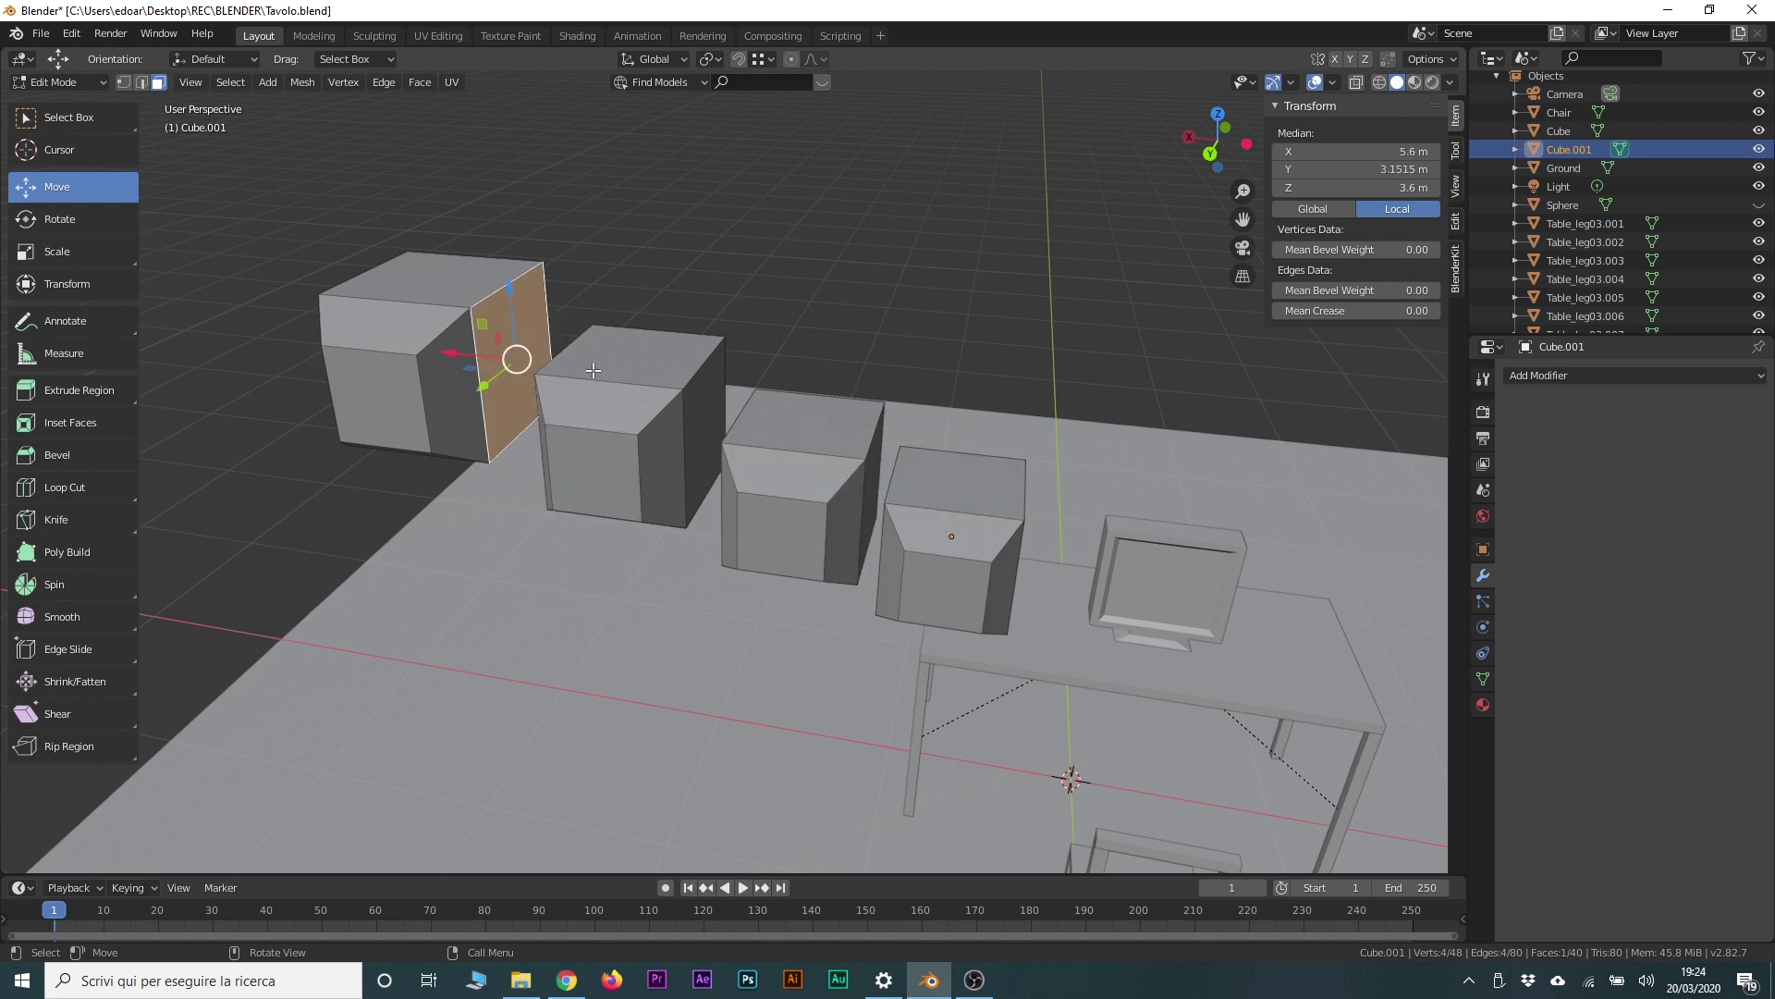
{"action": "left_click", "coordinate": [596, 362]}
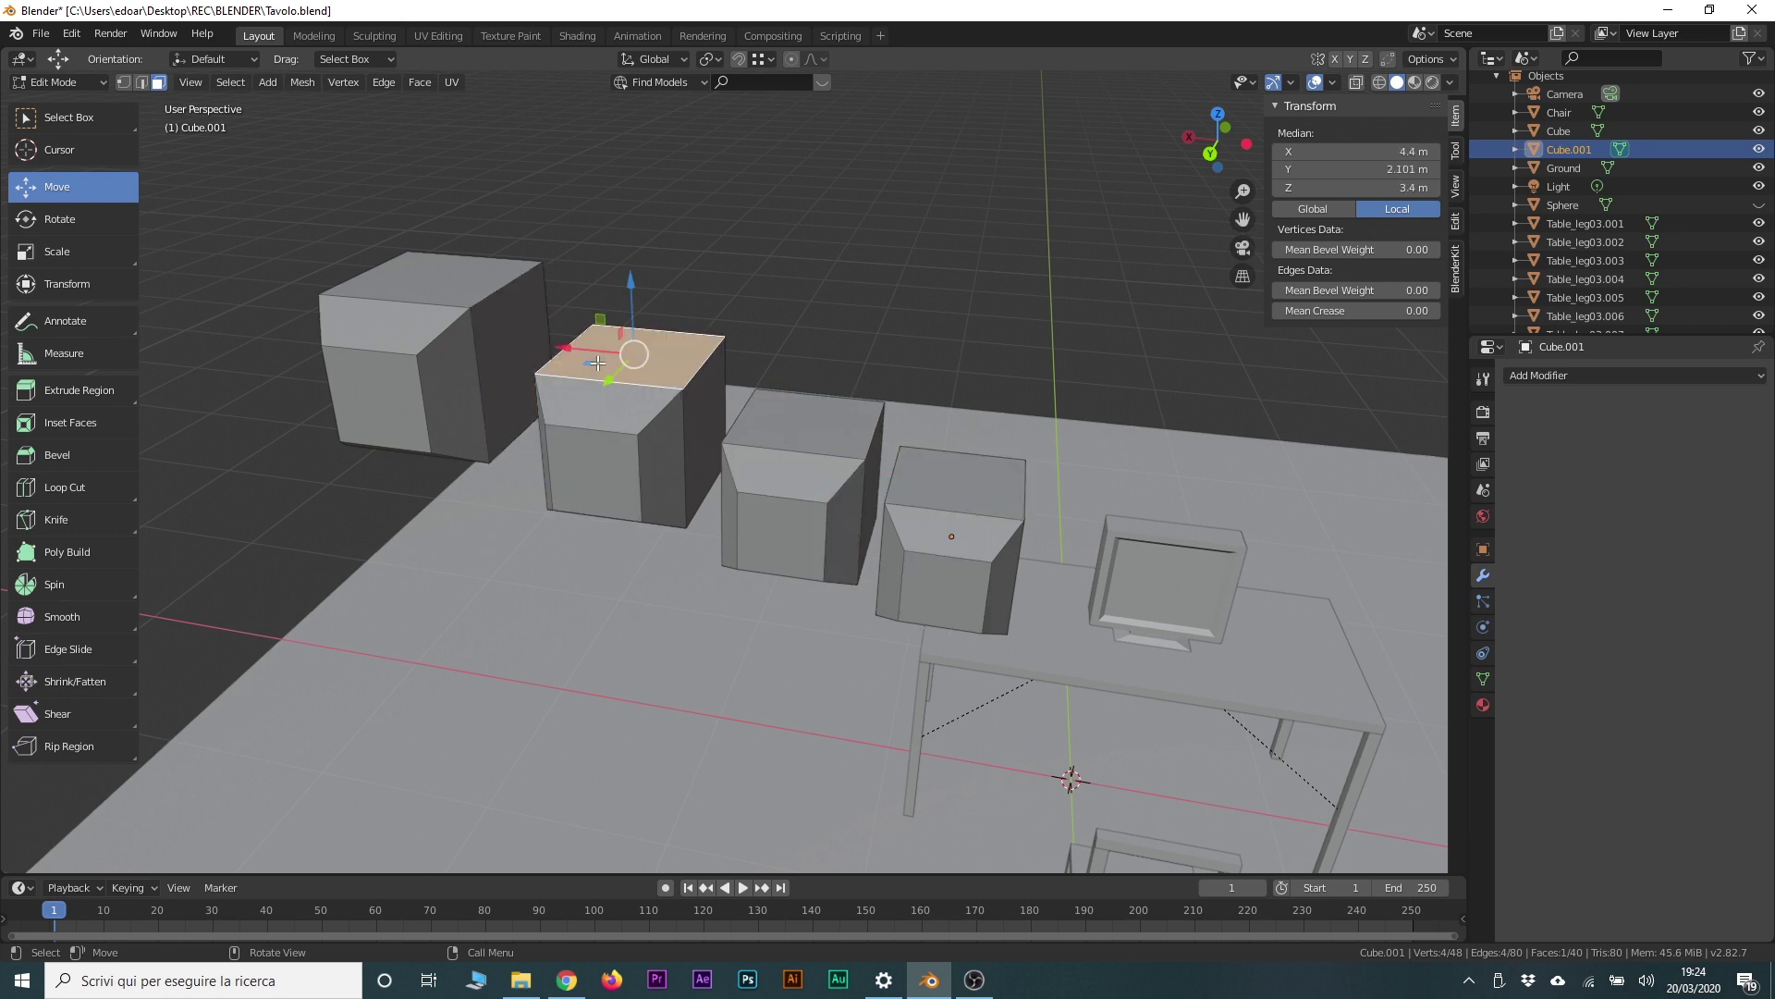
Step: Extrude the second box's top 0.285 m, scale it to 0.667, then delete the row
{"action": "key", "text": "e"}
{"action": "left_click", "coordinate": [629, 289]}
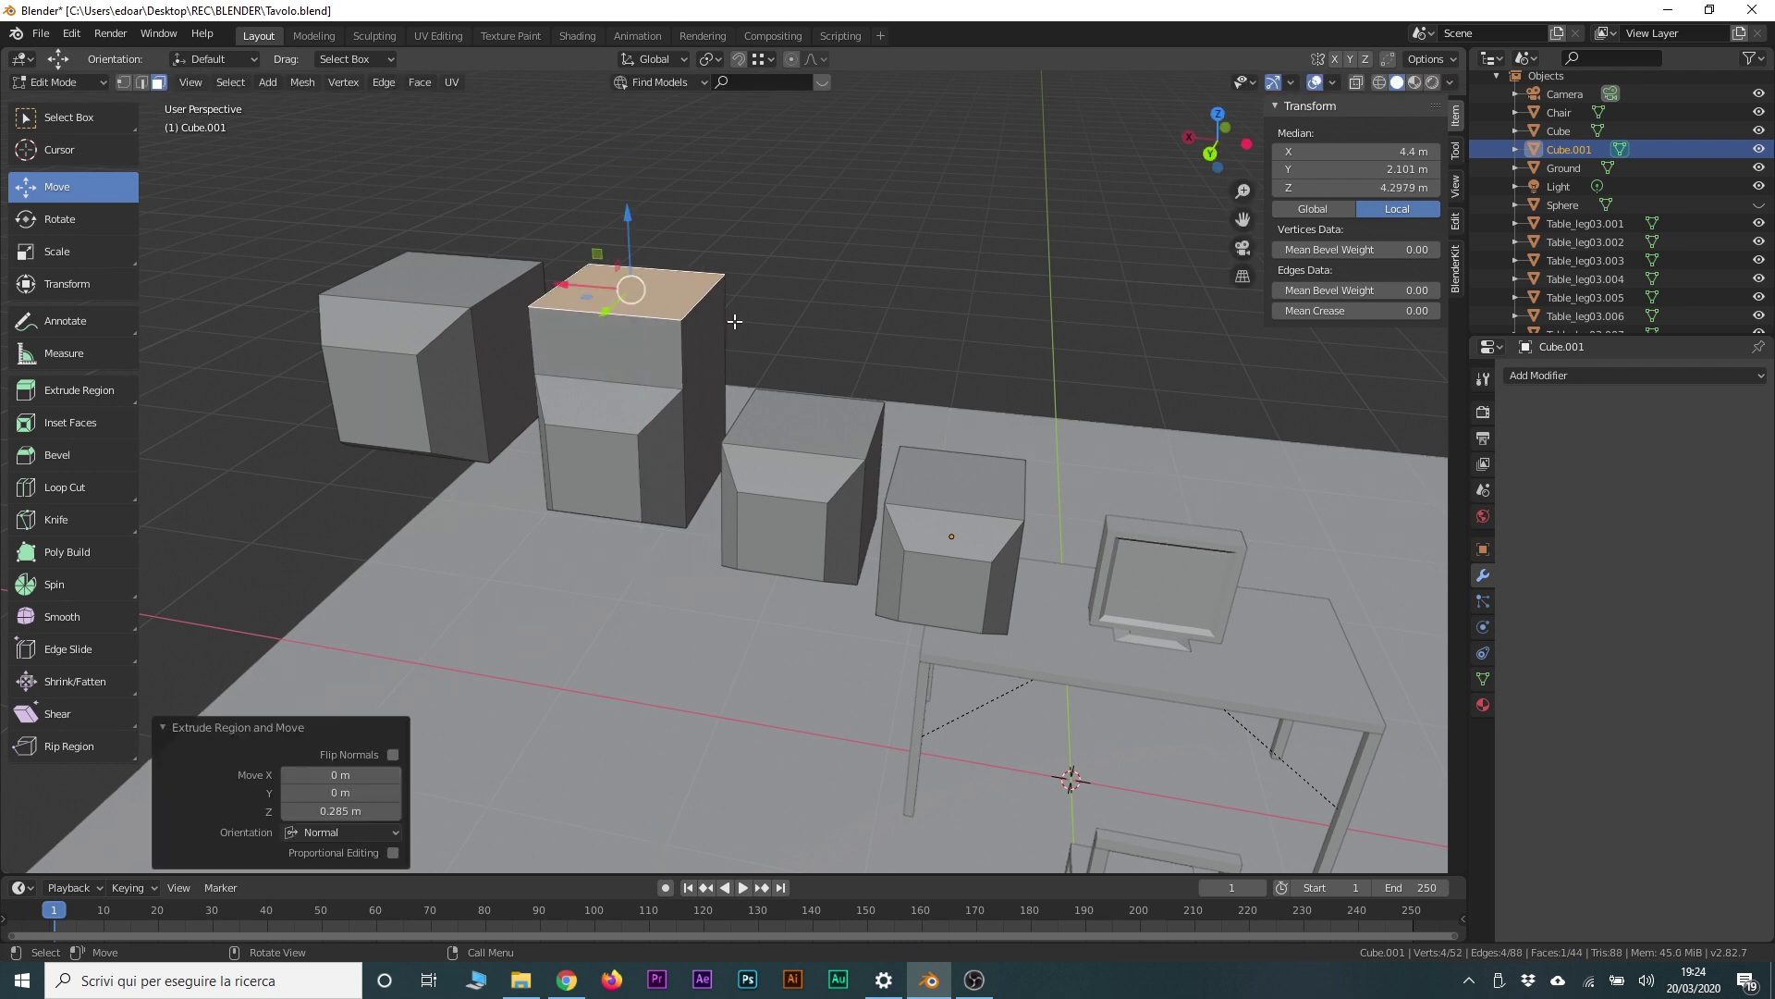
{"action": "key", "text": "s"}
{"action": "left_click", "coordinate": [686, 338]}
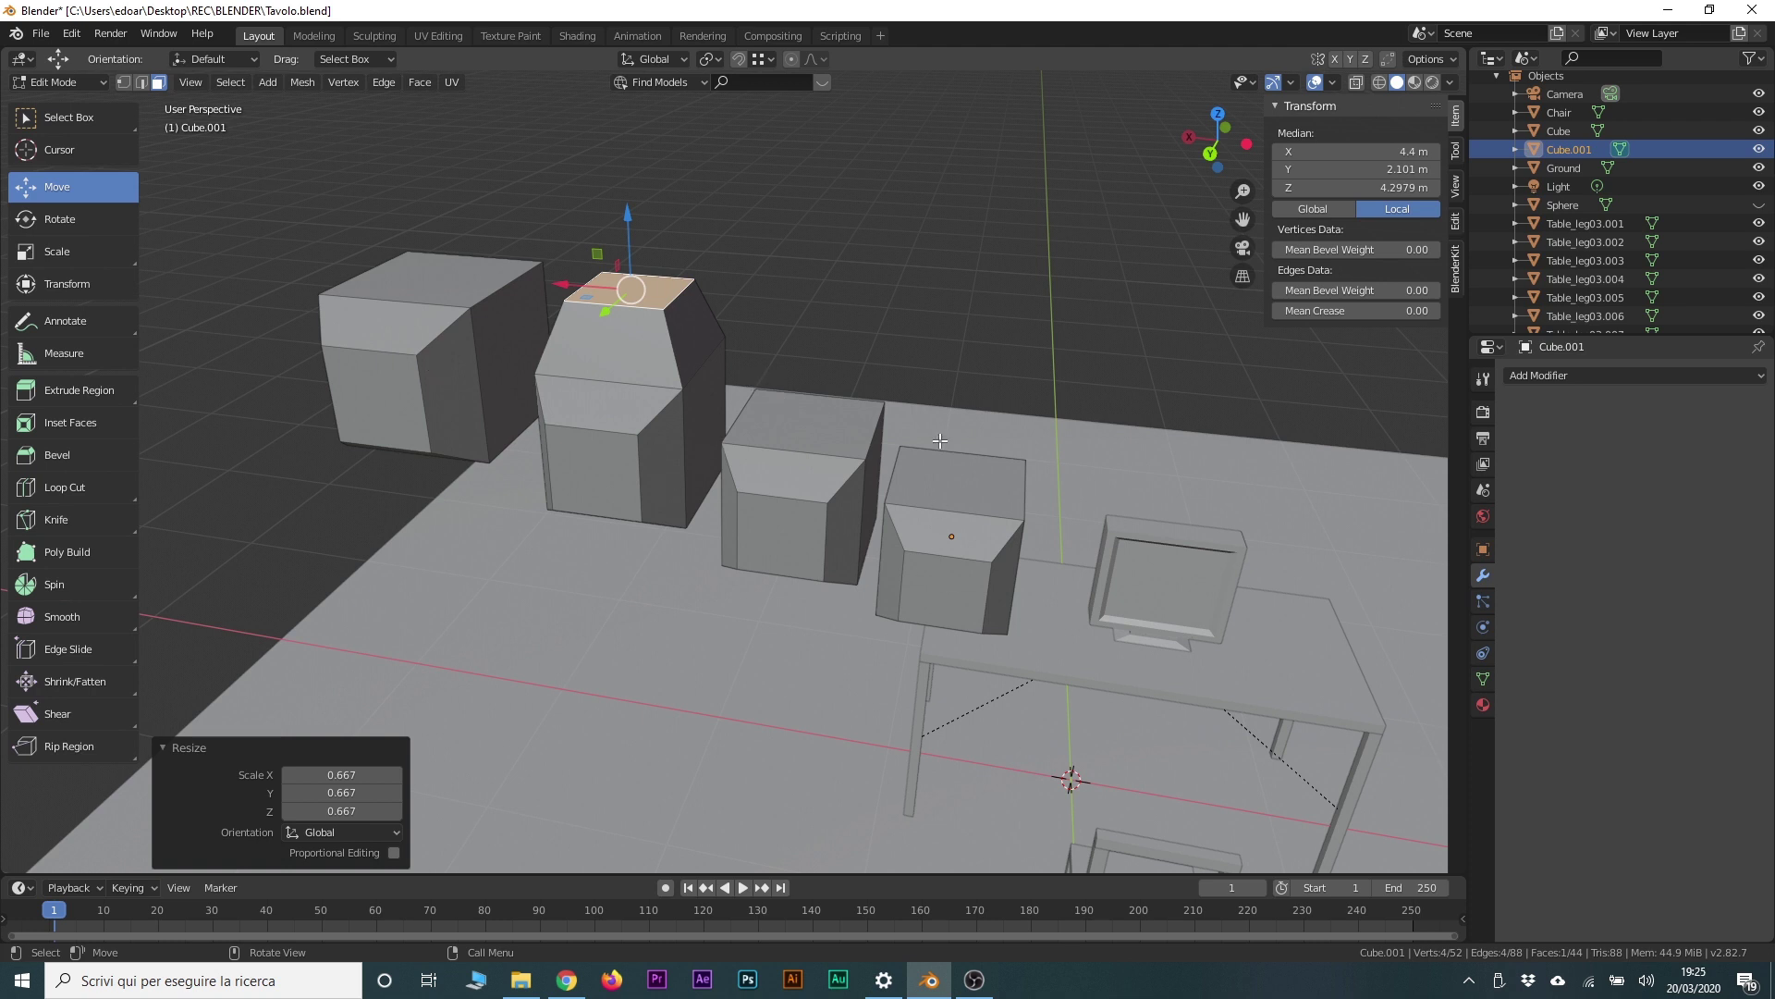
{"action": "key", "text": "Tab"}
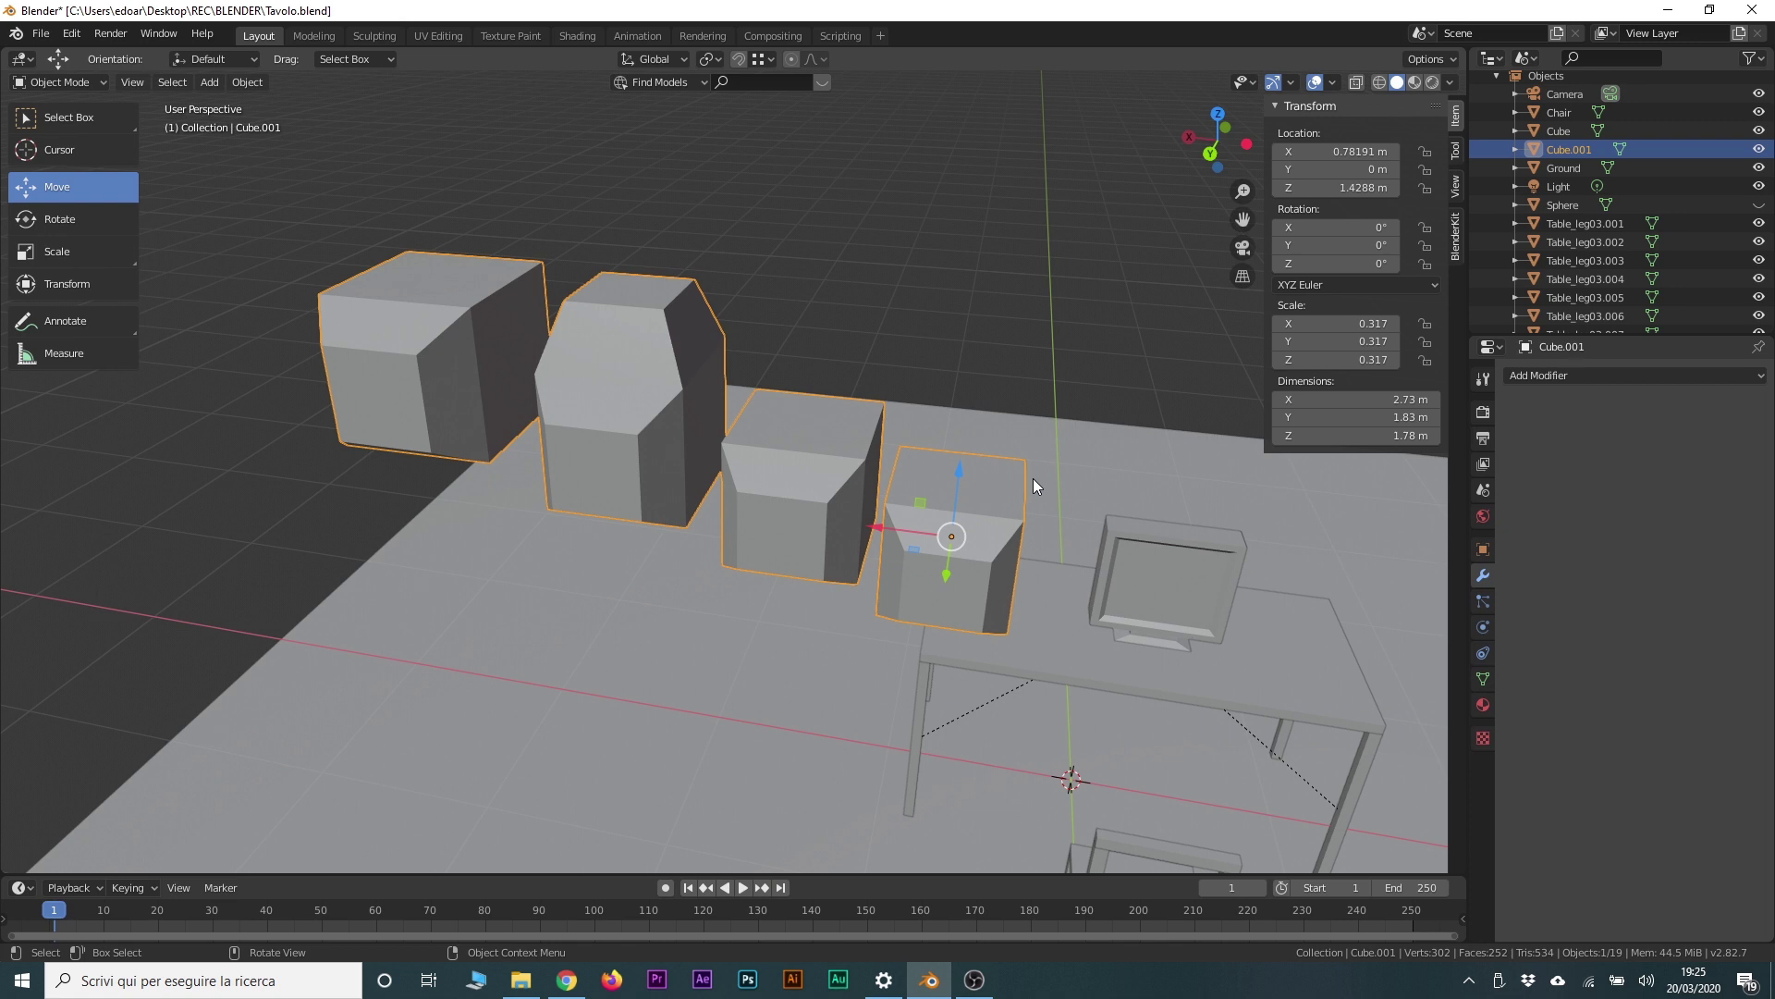
{"action": "key", "text": "Delete"}
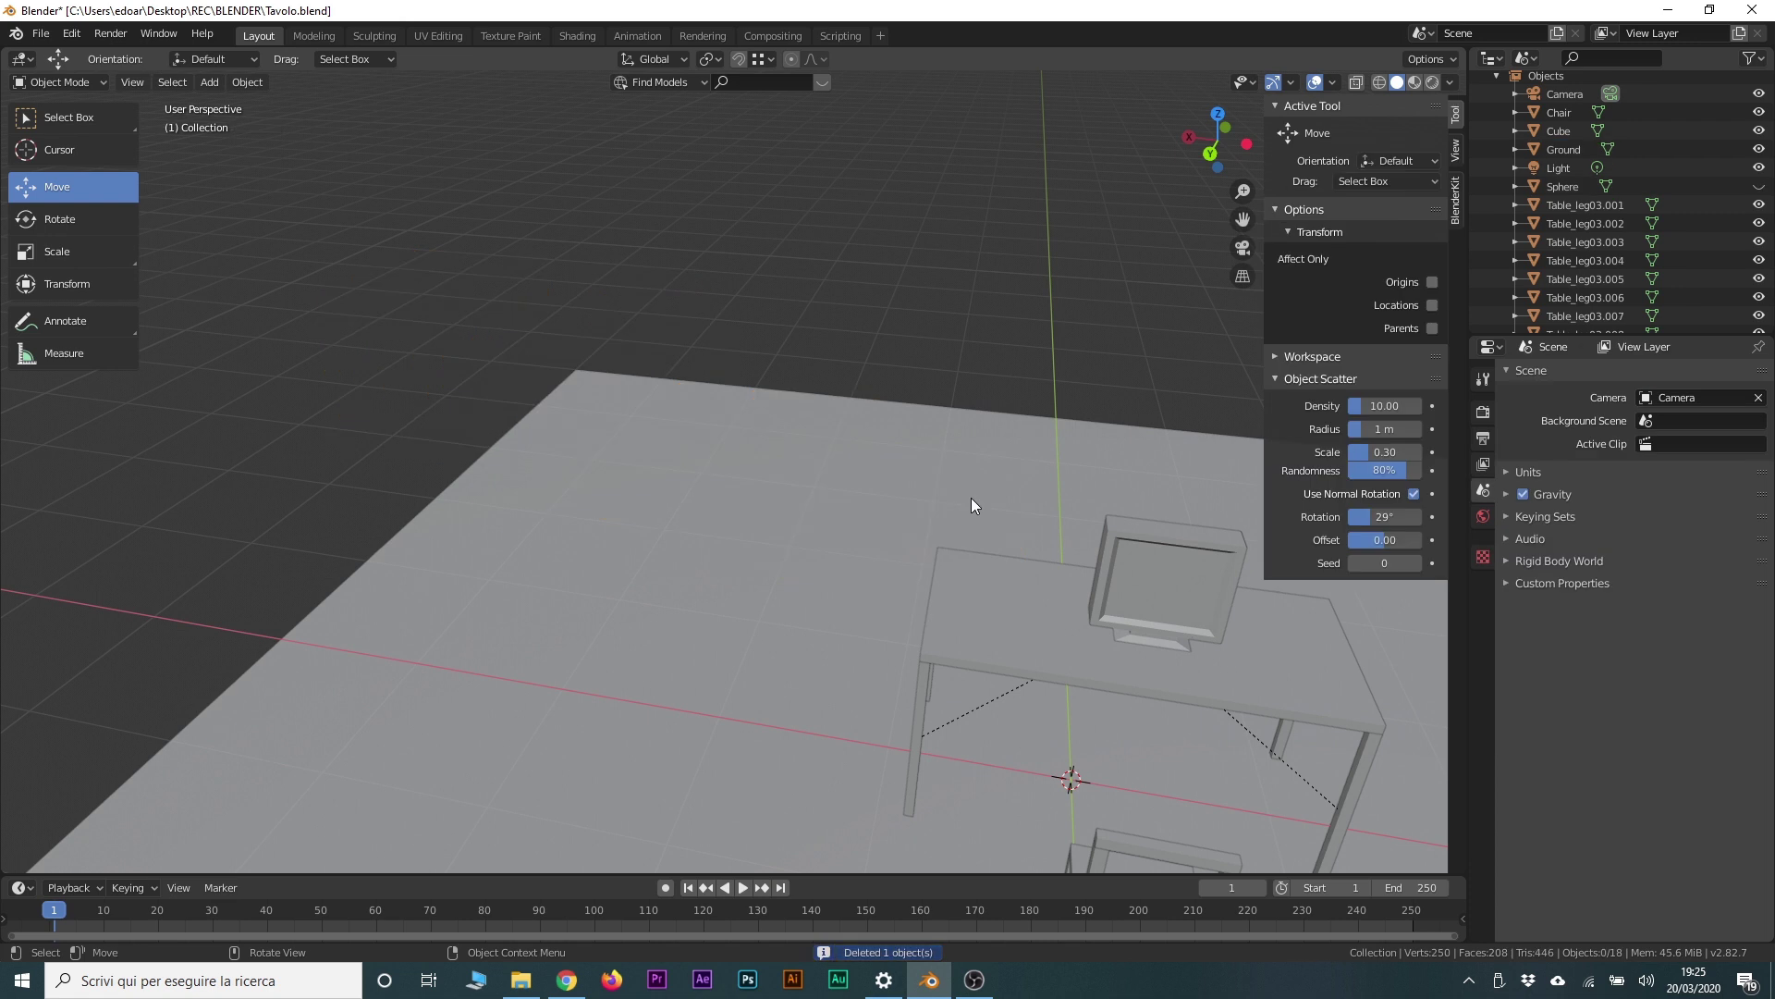
Step: Orbit to face the table and add a fresh Cube.001 above the desk
{"action": "scroll", "coordinate": [1060, 602], "scroll_direction": "up", "scroll_amount": 3}
{"action": "scroll", "coordinate": [1113, 562], "scroll_direction": "down", "scroll_amount": 2}
{"action": "mouse_move", "coordinate": [1113, 562]}
{"action": "middle_mouse_down"}
{"action": "mouse_move", "coordinate": [758, 467]}
{"action": "mouse_move", "coordinate": [896, 553]}
{"action": "mouse_move", "coordinate": [975, 524]}
{"action": "mouse_move", "coordinate": [751, 524]}
{"action": "mouse_move", "coordinate": [939, 480]}
{"action": "middle_mouse_up"}
{"action": "scroll", "coordinate": [753, 519], "scroll_direction": "up", "scroll_amount": 2}
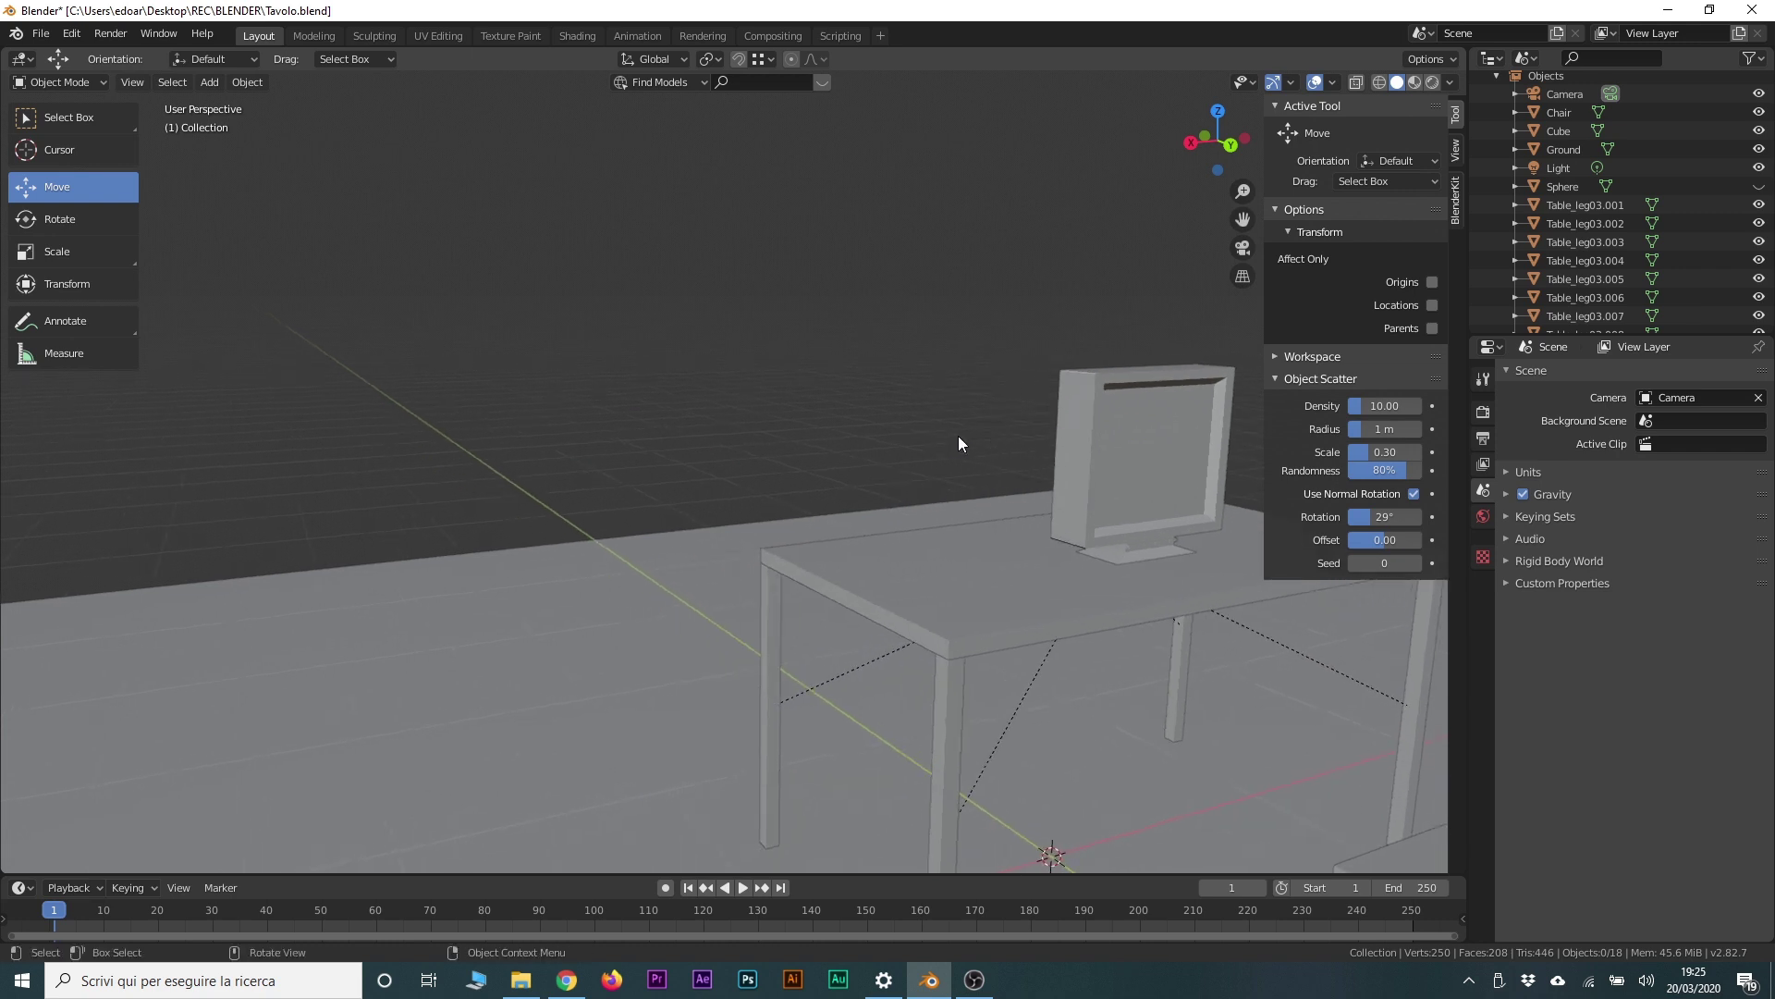
{"action": "middle_click_drag", "start_coordinate": [779, 294], "coordinate": [920, 305]}
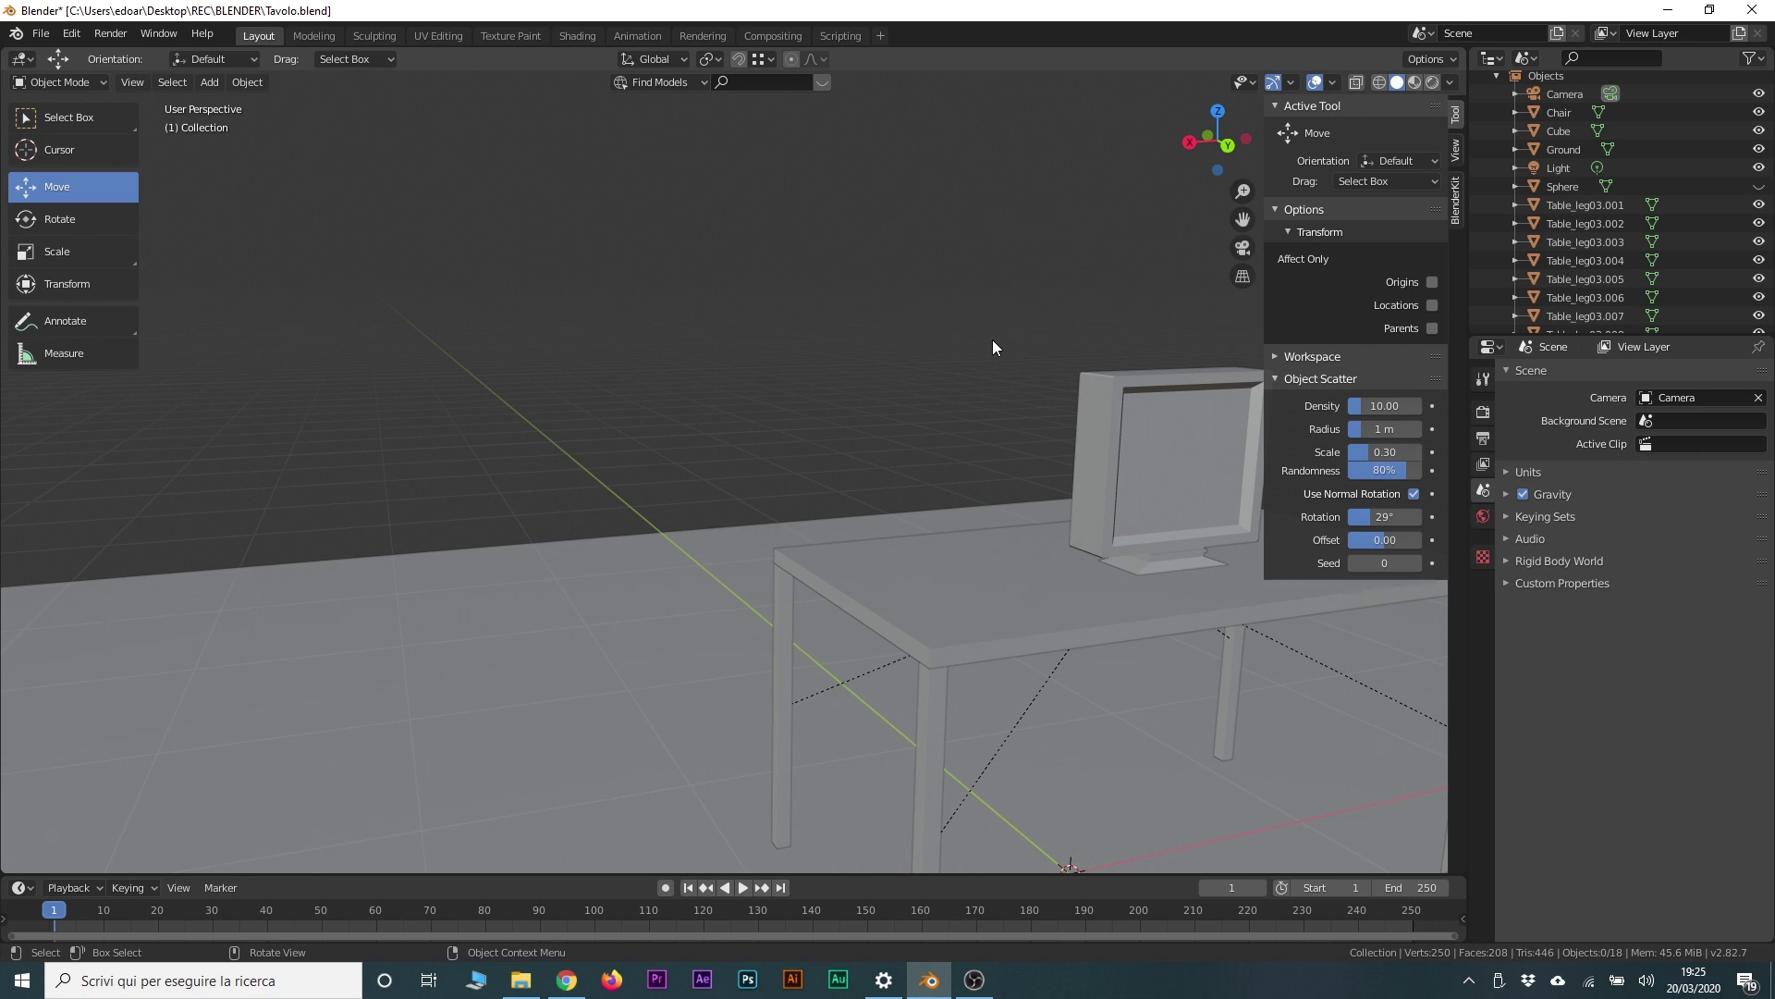
{"action": "left_click", "coordinate": [211, 83]}
{"action": "mouse_move", "coordinate": [233, 103]}
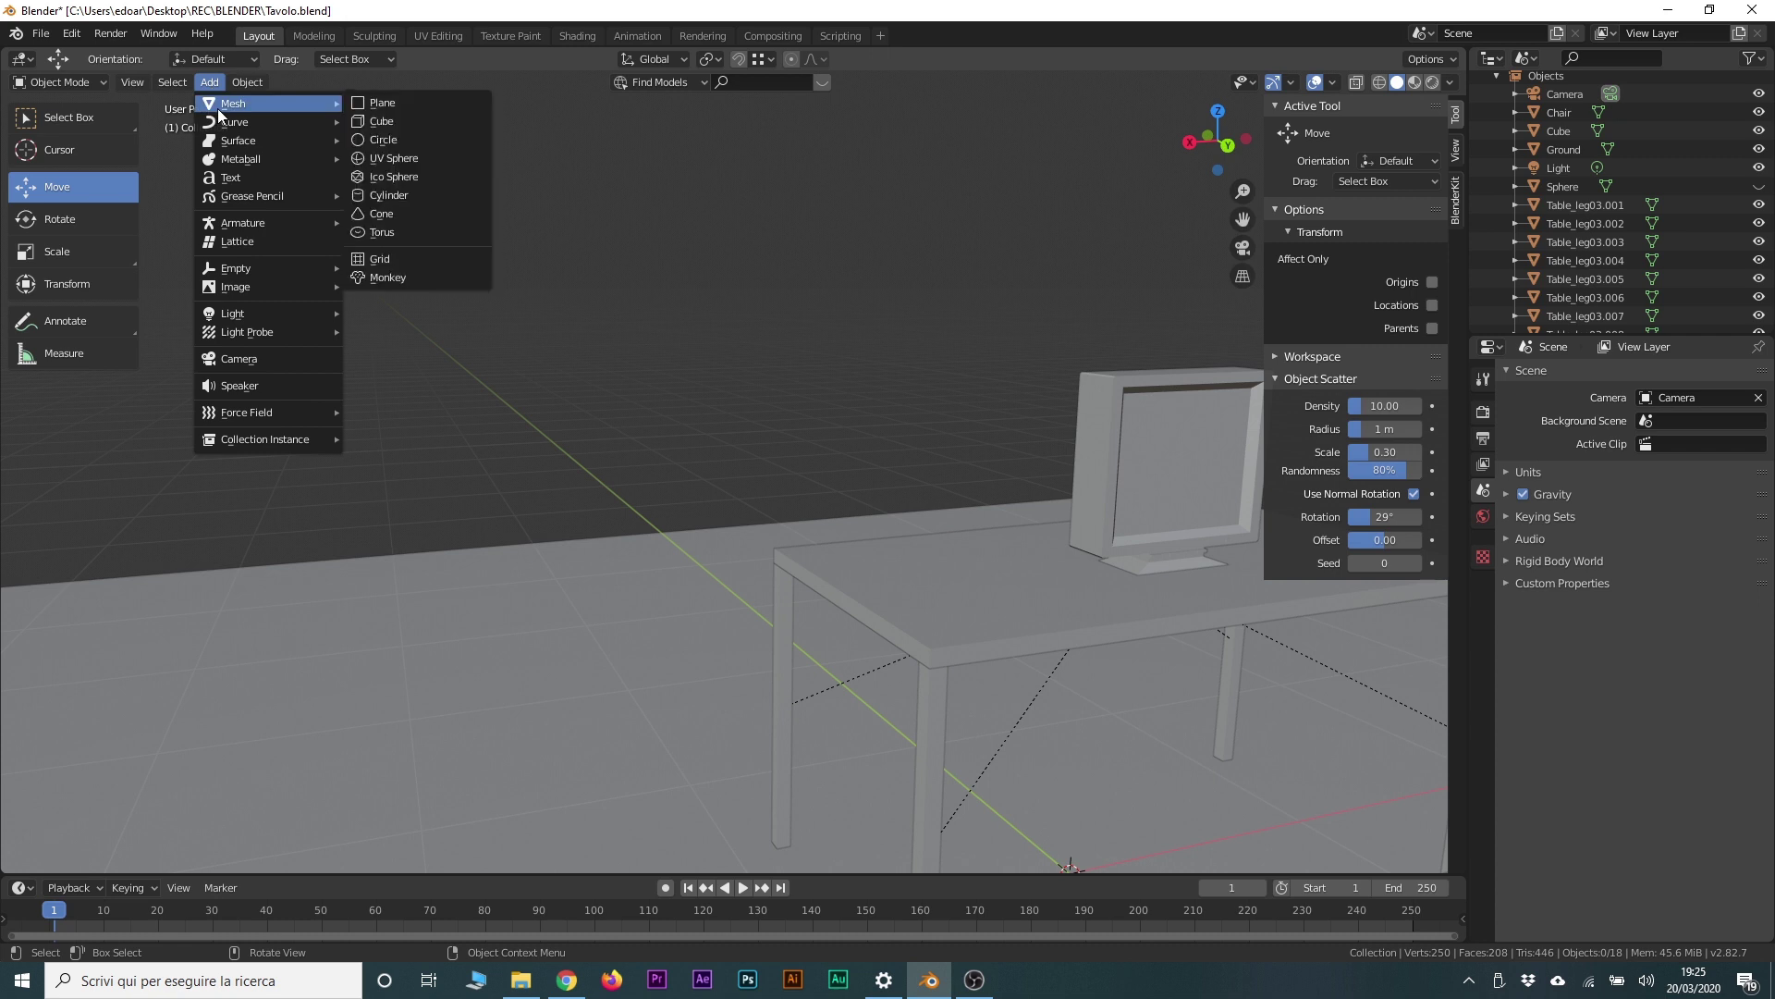
{"action": "left_click", "coordinate": [416, 122]}
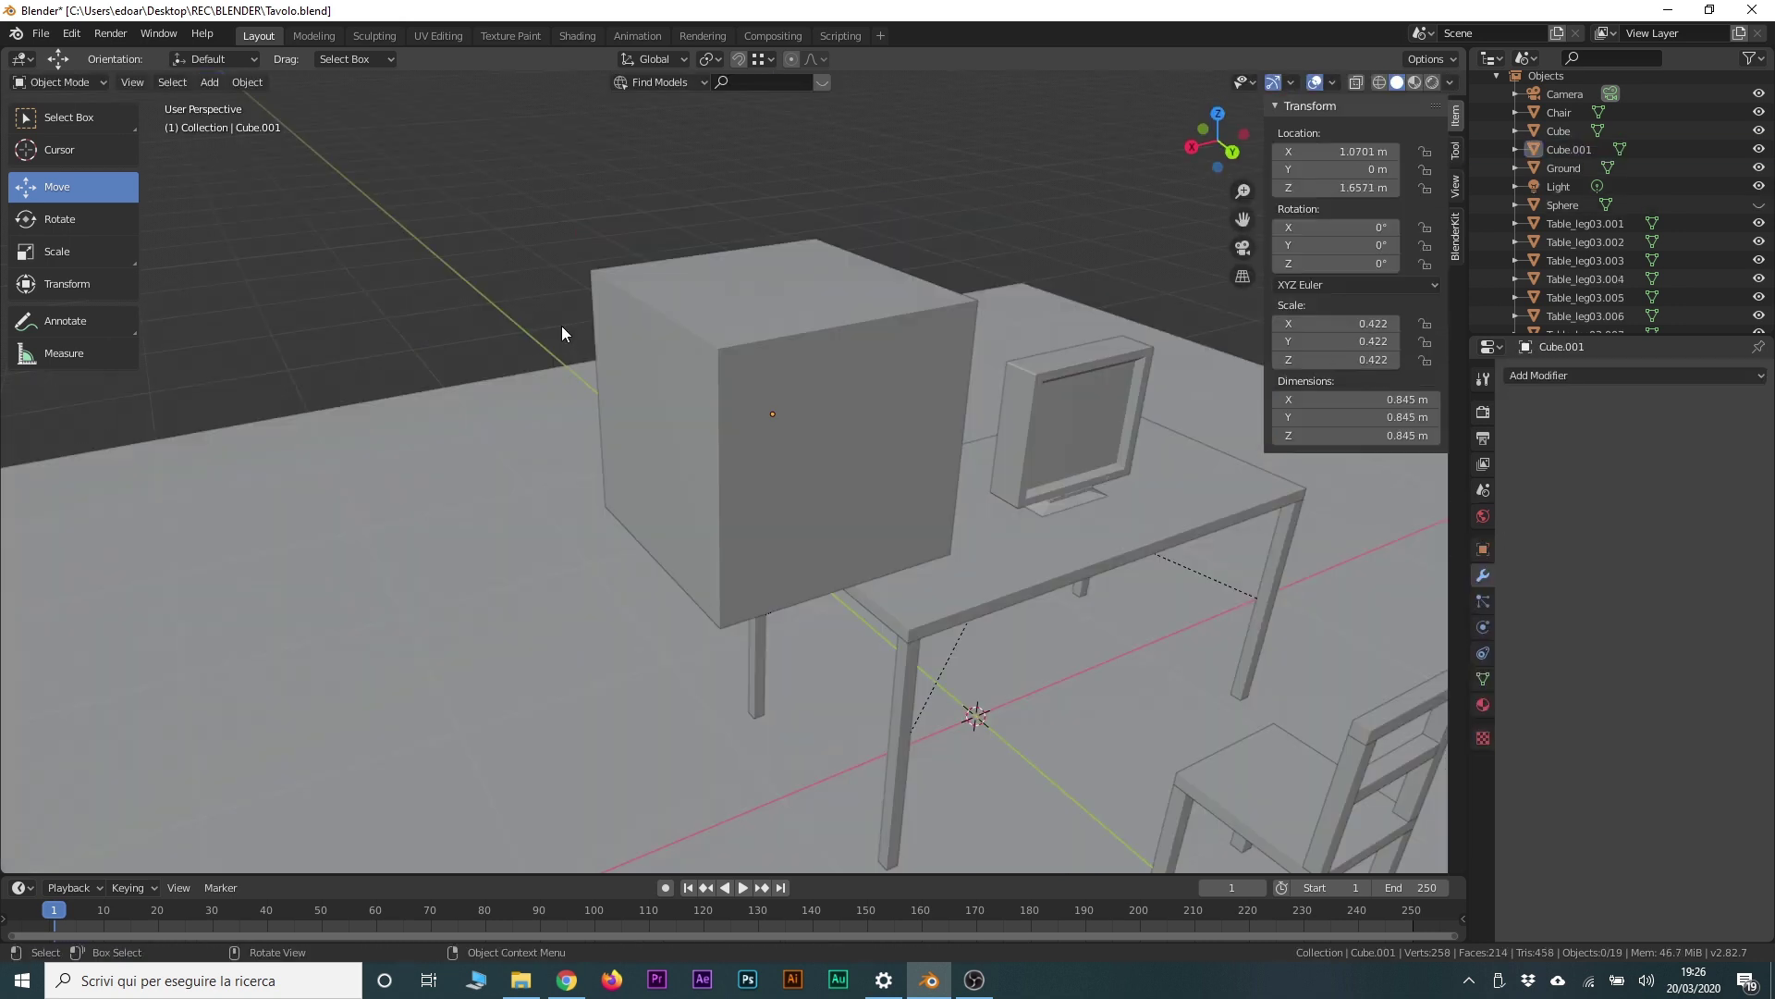
{"action": "key", "text": "shift+a"}
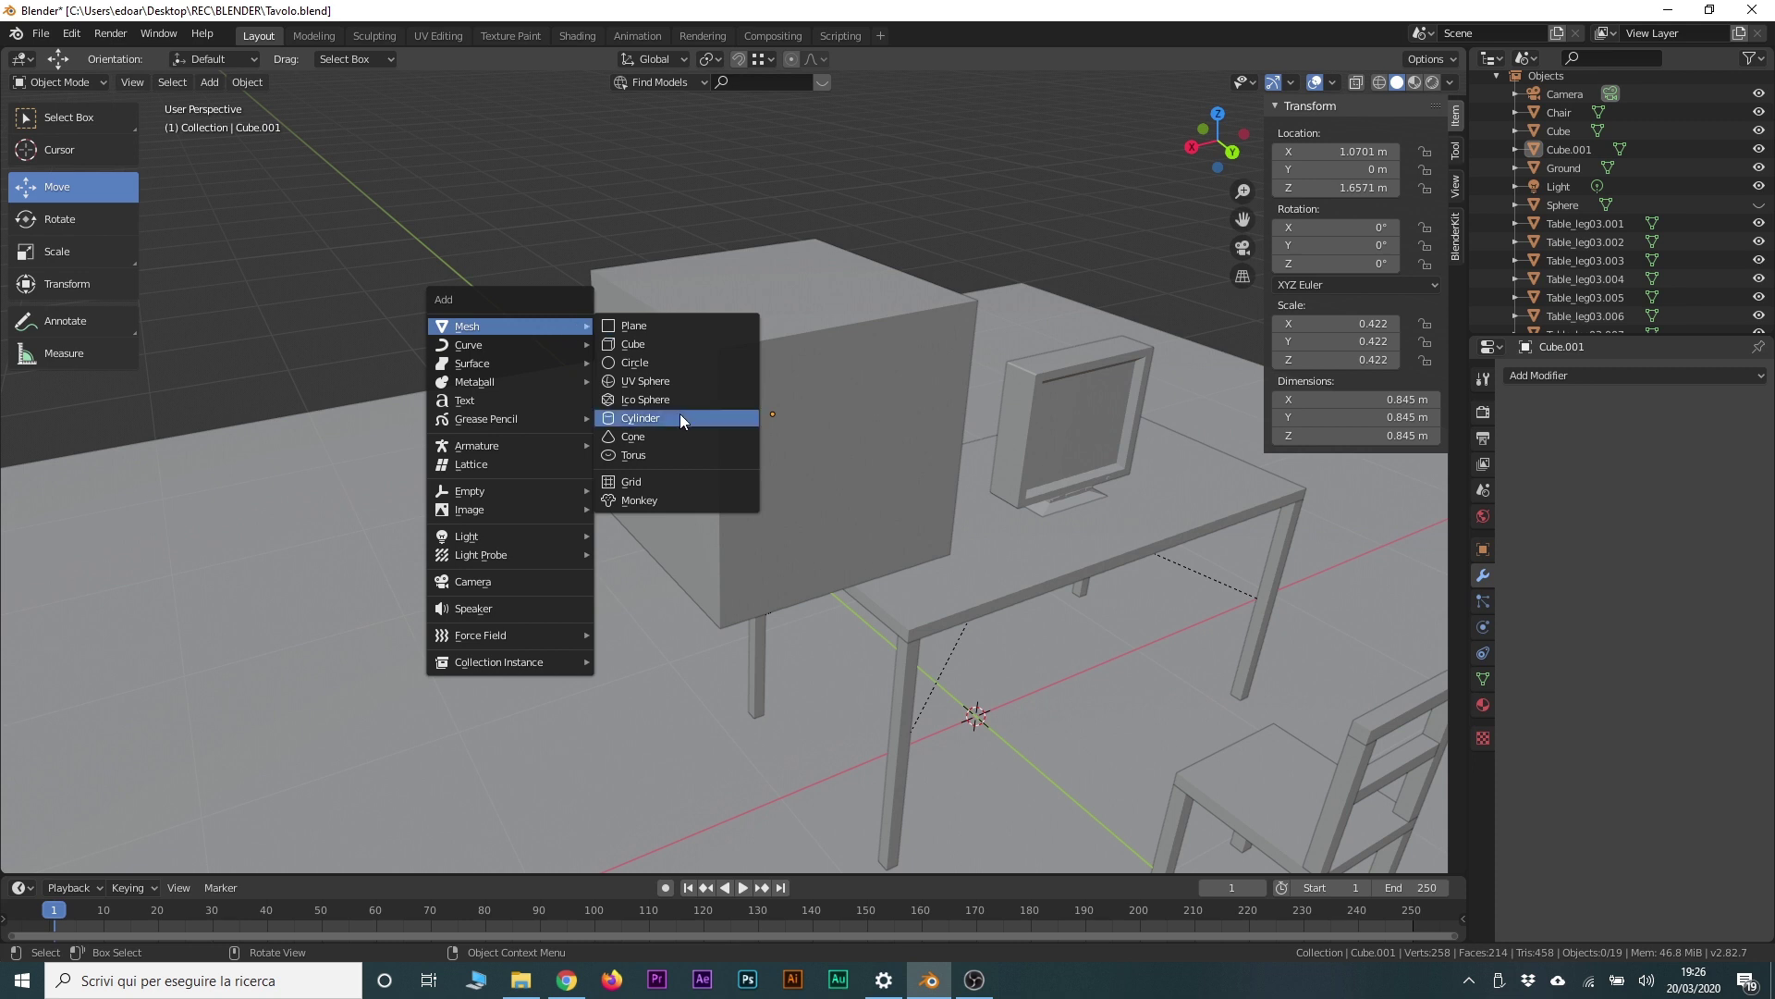
Step: Add a cylinder and position it through the middle of the cube
{"action": "left_click", "coordinate": [679, 413]}
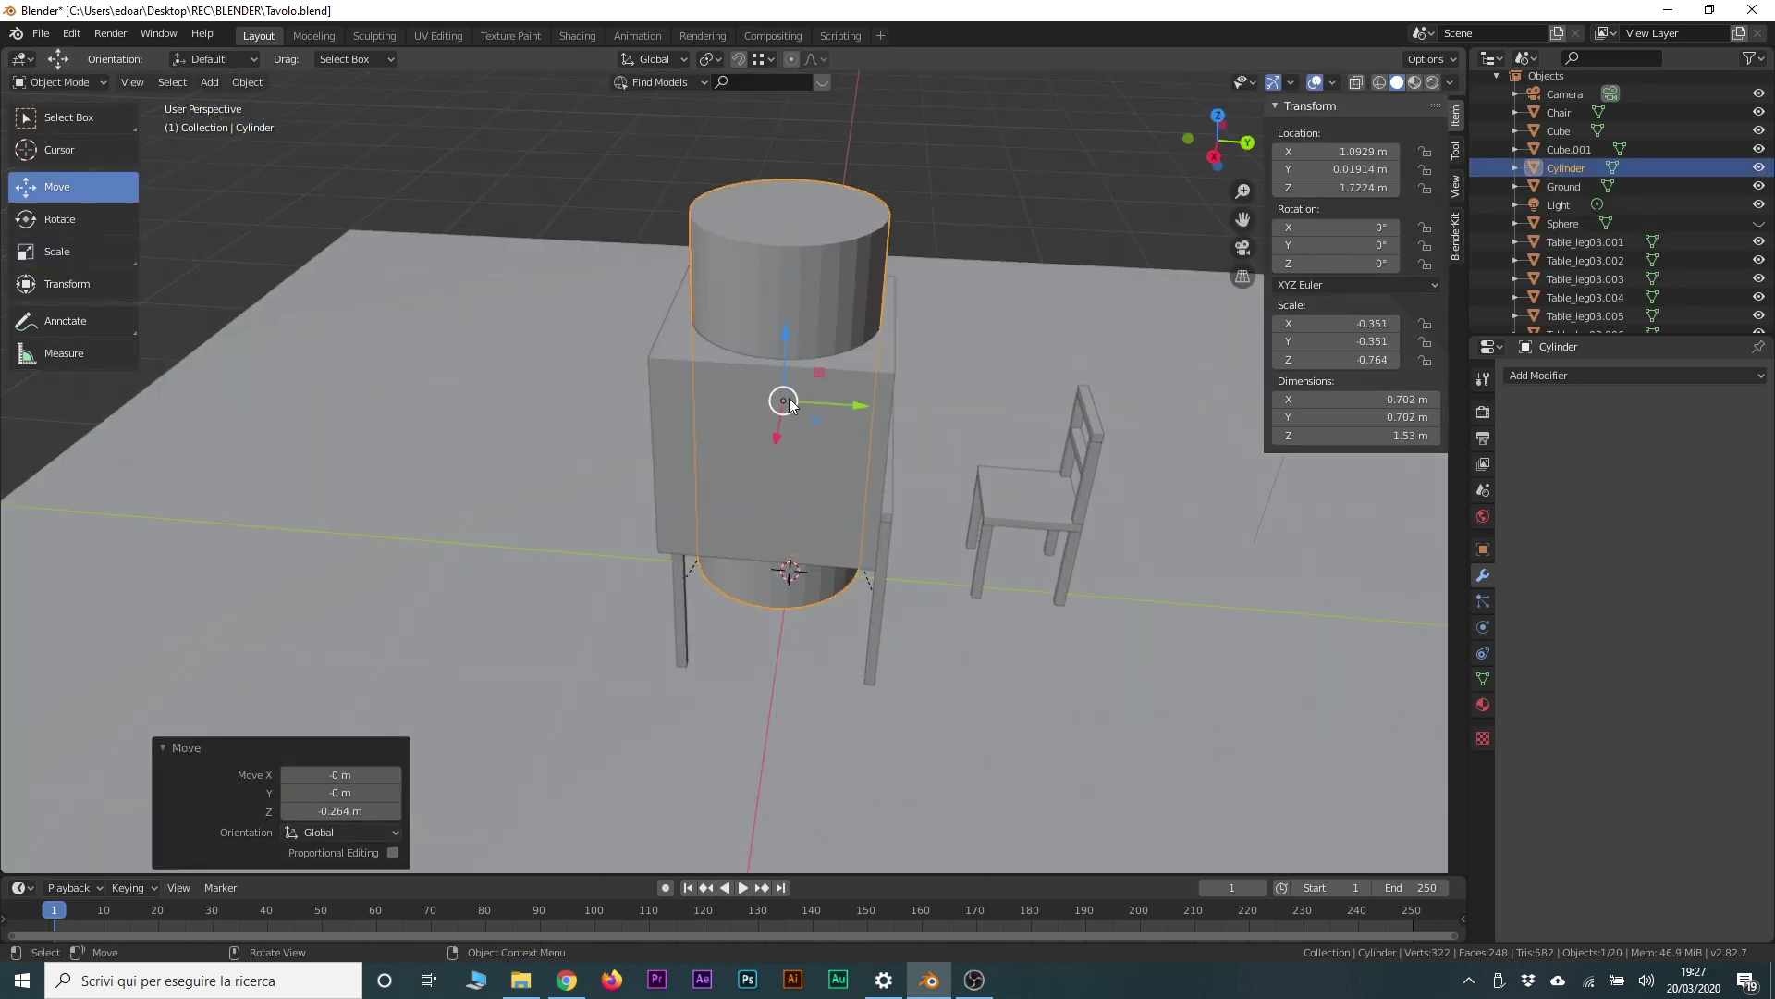
{"action": "left_click_drag", "start_coordinate": [775, 430], "coordinate": [779, 442]}
{"action": "middle_click_drag", "start_coordinate": [1028, 338], "coordinate": [825, 342]}
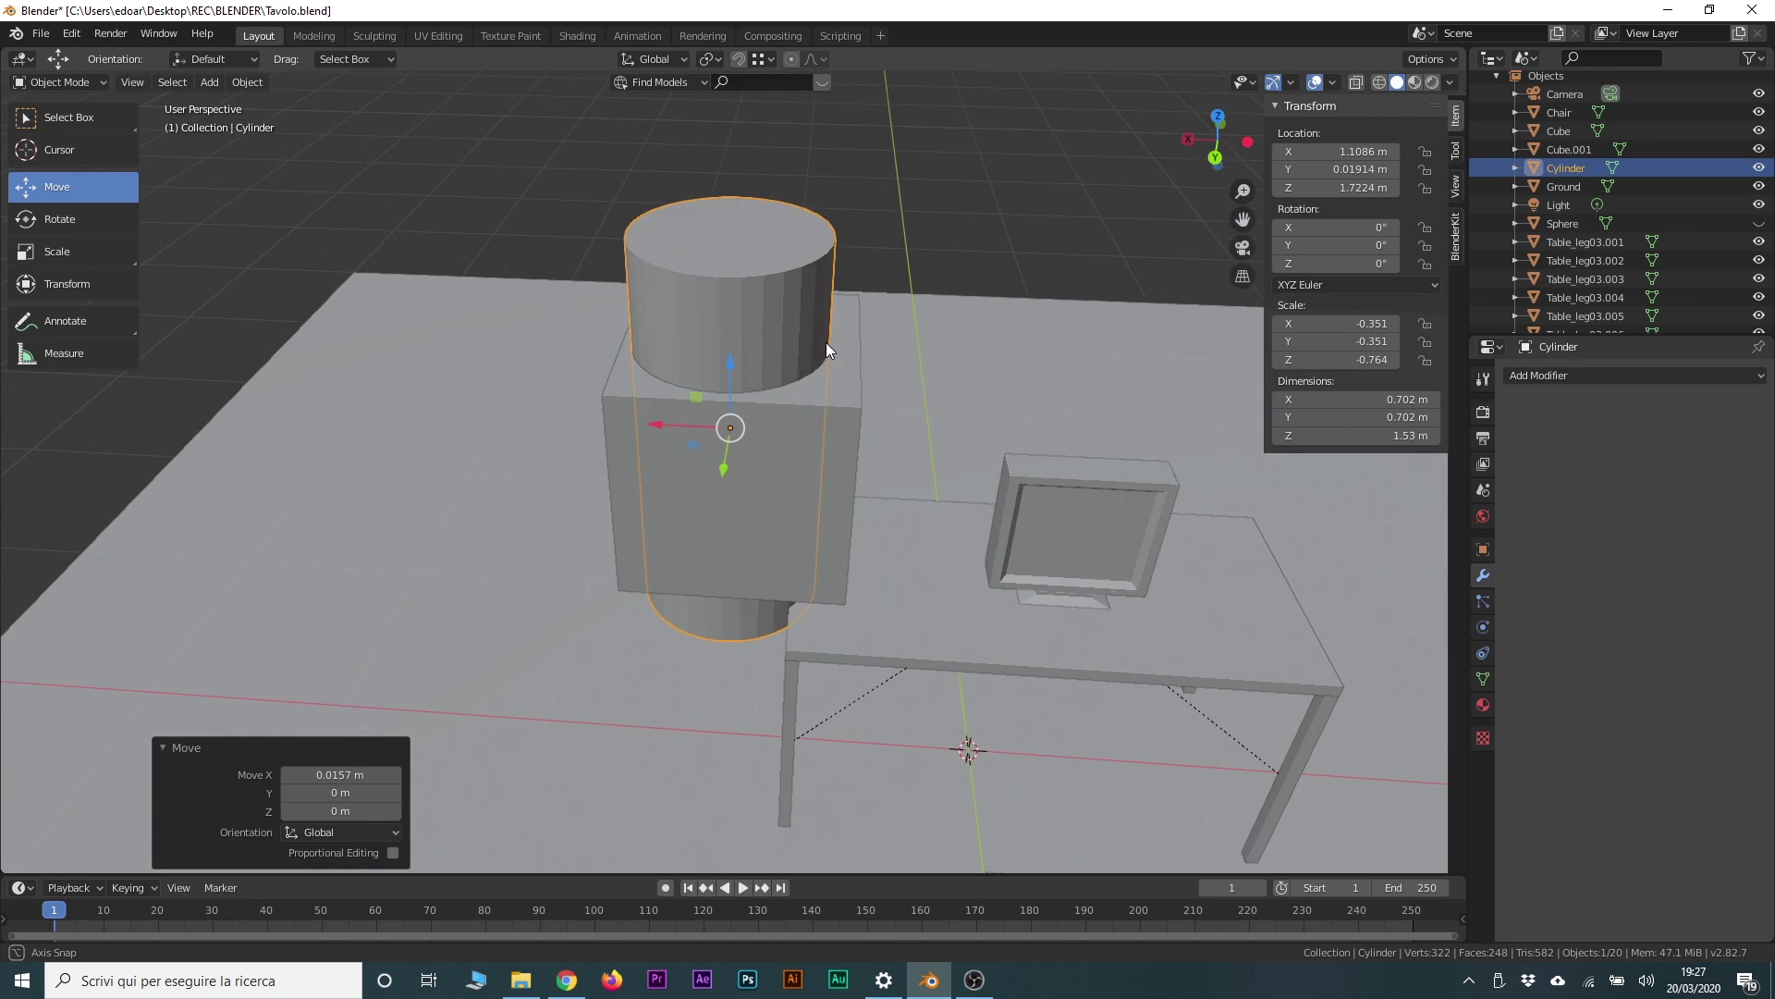
{"action": "left_click_drag", "start_coordinate": [685, 423], "coordinate": [691, 426]}
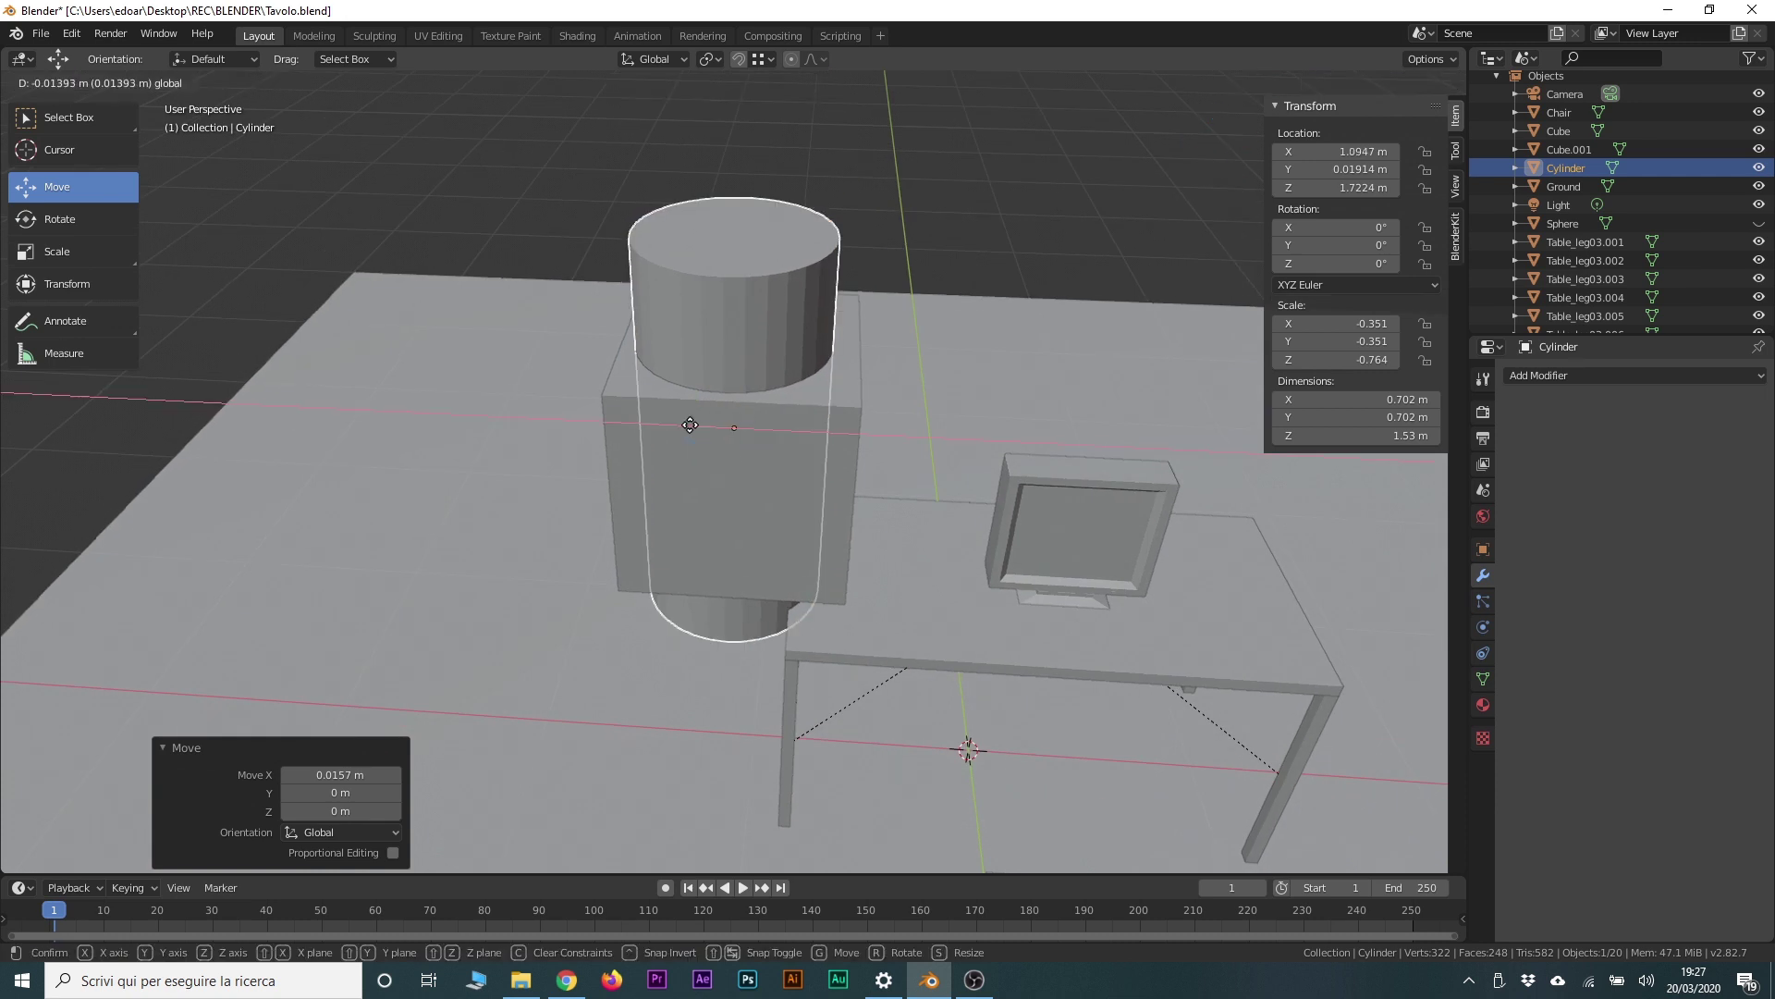
{"action": "scroll", "coordinate": [919, 469], "scroll_direction": "up", "scroll_amount": 2}
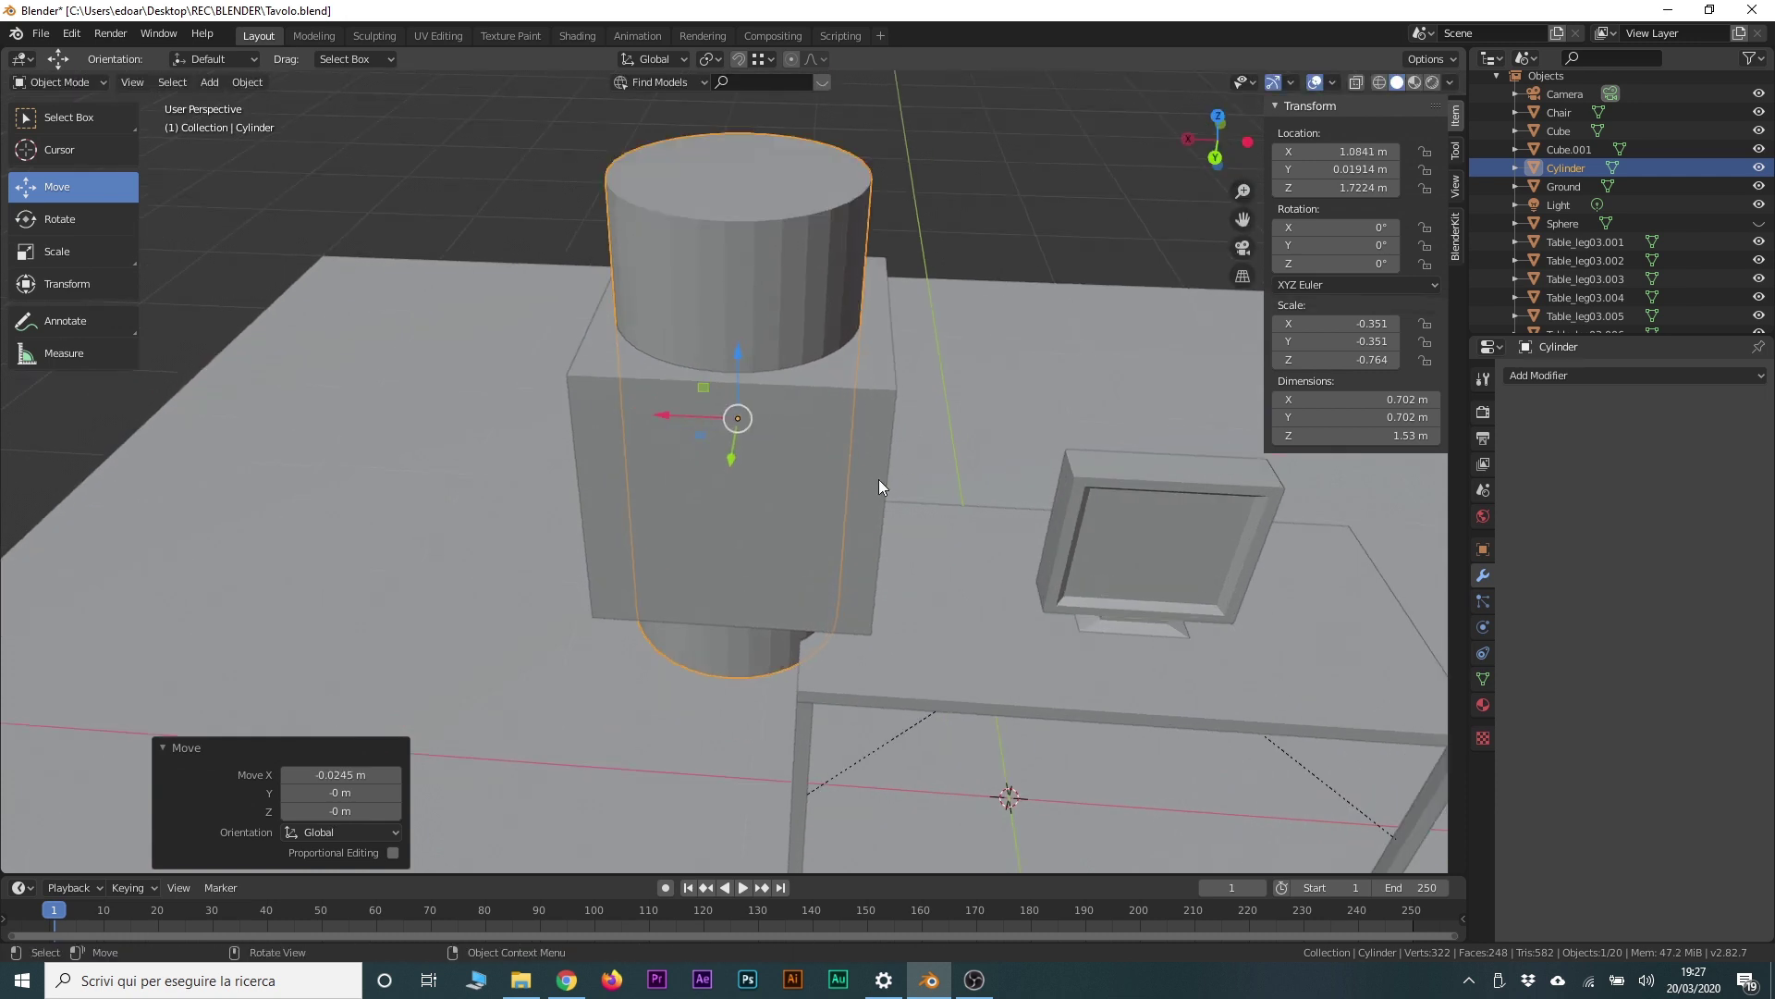
{"action": "scroll", "coordinate": [878, 479], "scroll_direction": "up", "scroll_amount": 3}
{"action": "left_click_drag", "start_coordinate": [765, 331], "coordinate": [814, 373]}
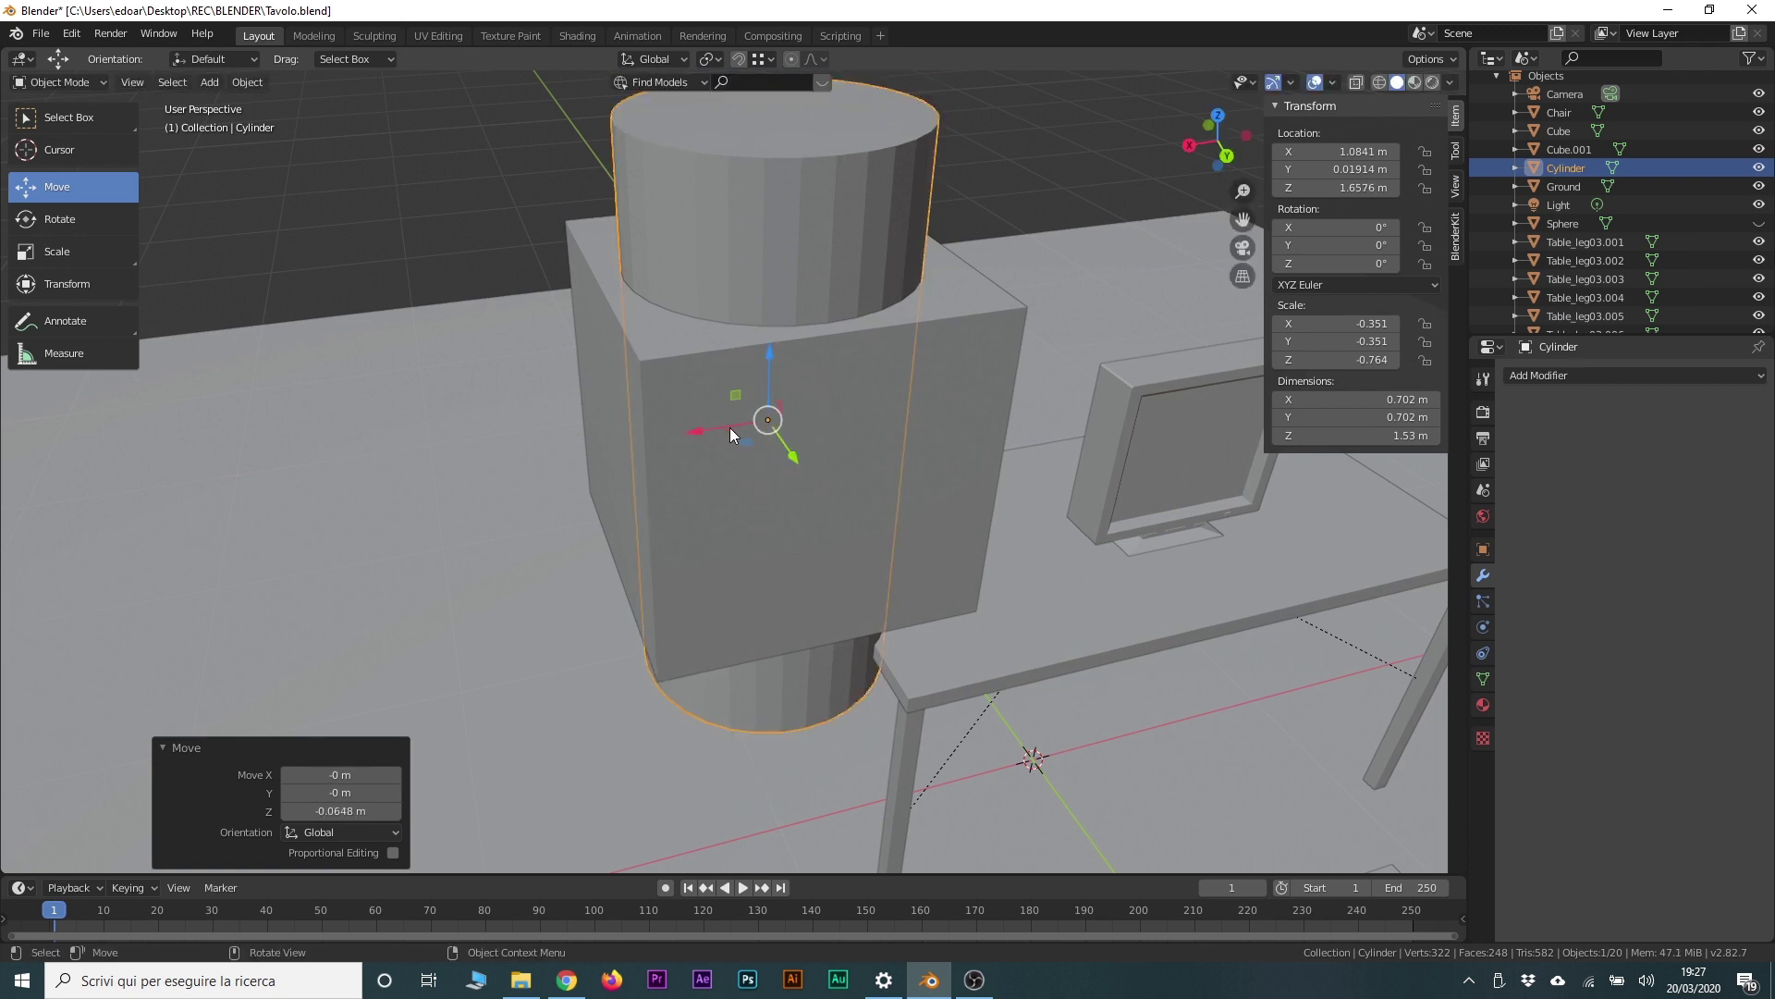
Step: Select the cube and bring up its list of modifiers
{"action": "left_click", "coordinate": [968, 360]}
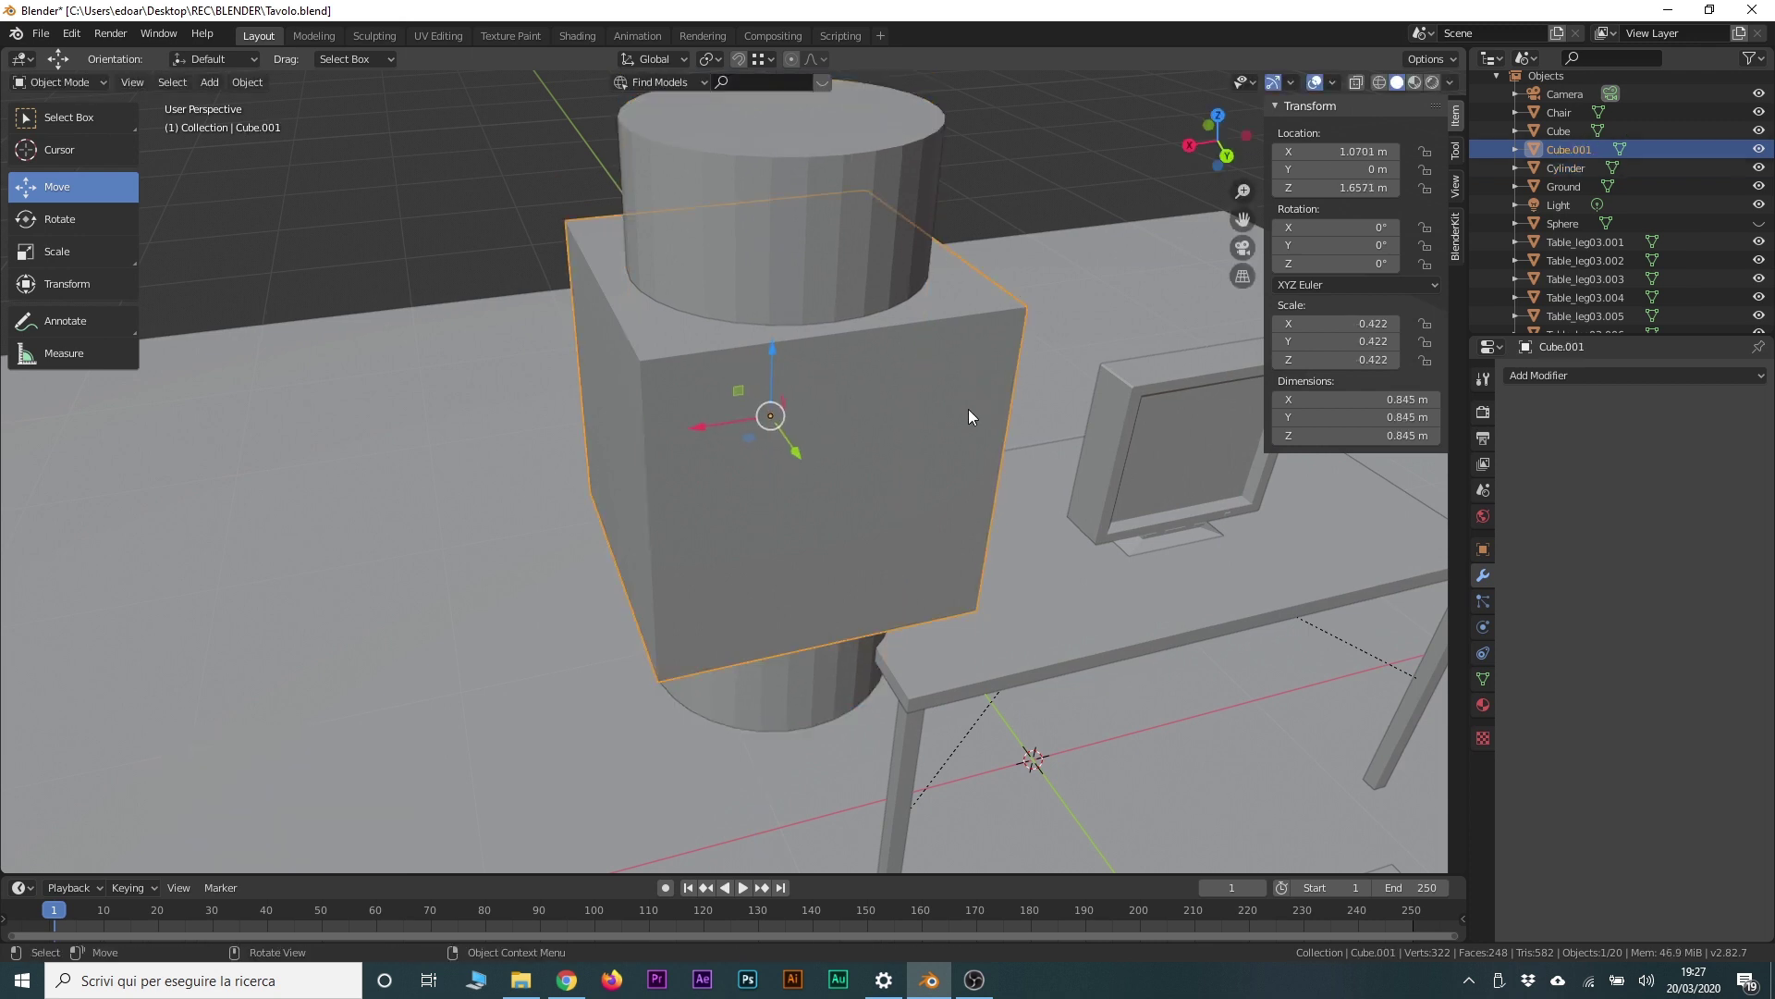
{"action": "scroll", "coordinate": [968, 416], "scroll_direction": "down", "scroll_amount": 3}
{"action": "left_click", "coordinate": [1544, 375]}
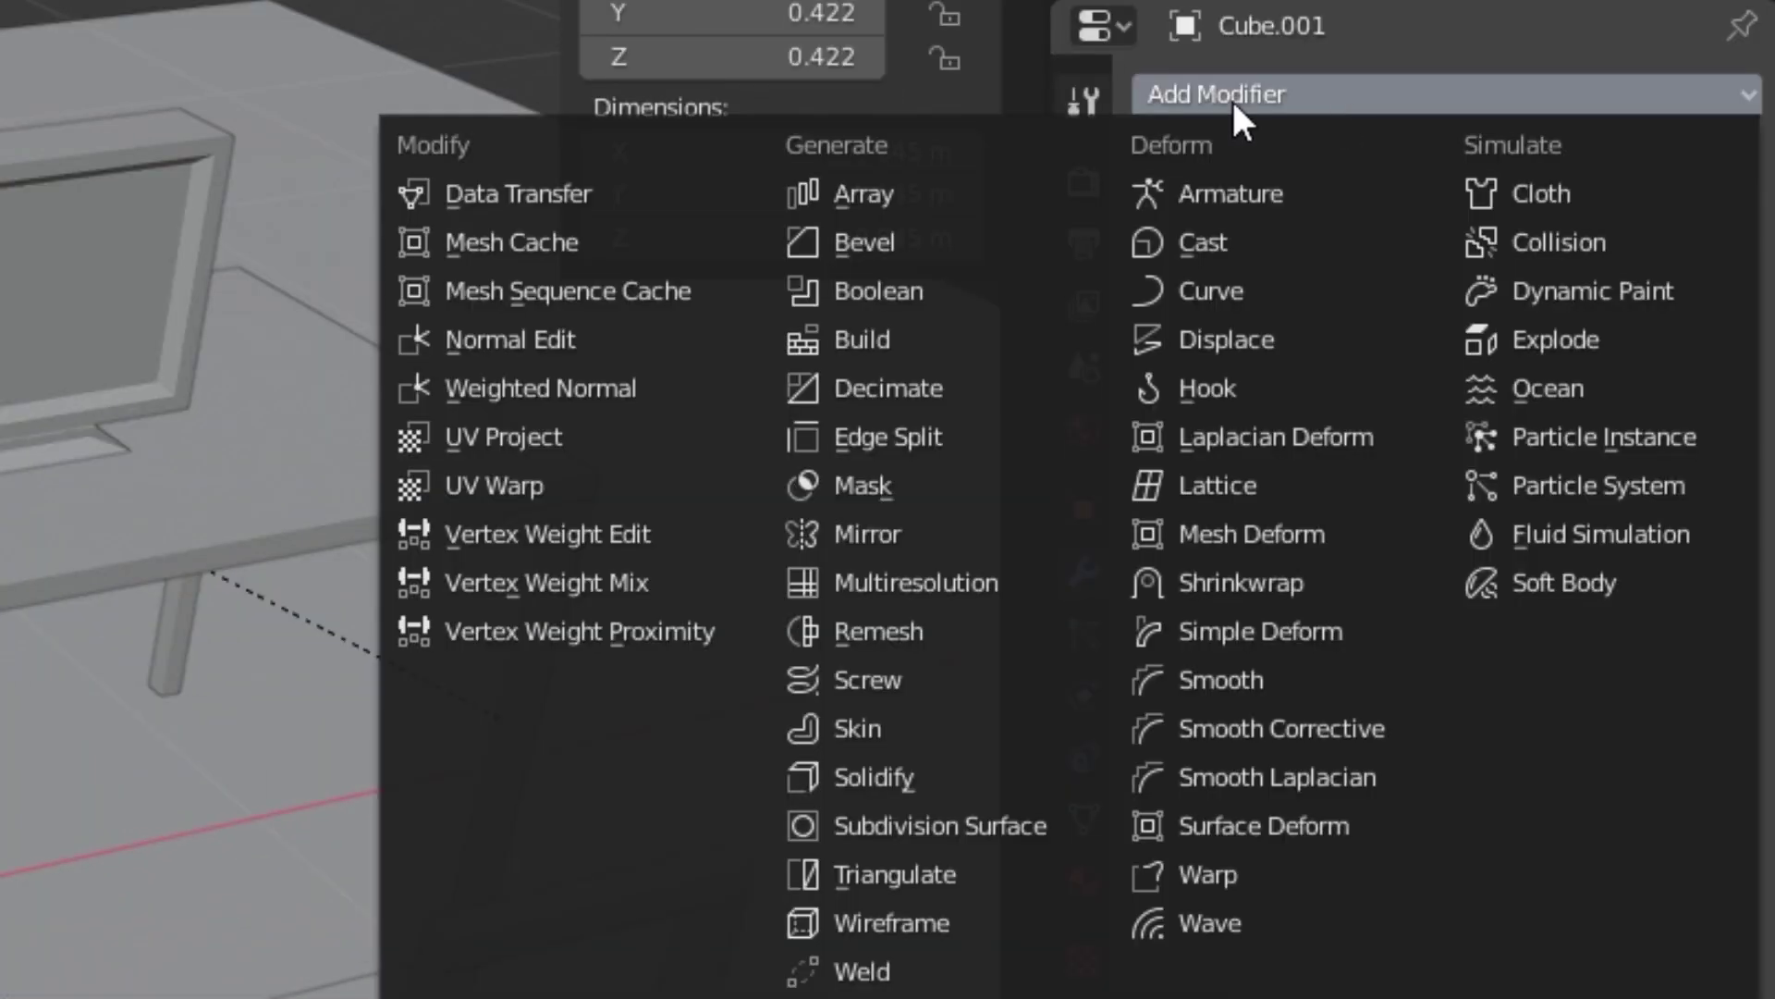
Step: Add a Boolean modifier to the cube using Cylinder as object with Difference operation
{"action": "left_click", "coordinate": [923, 292]}
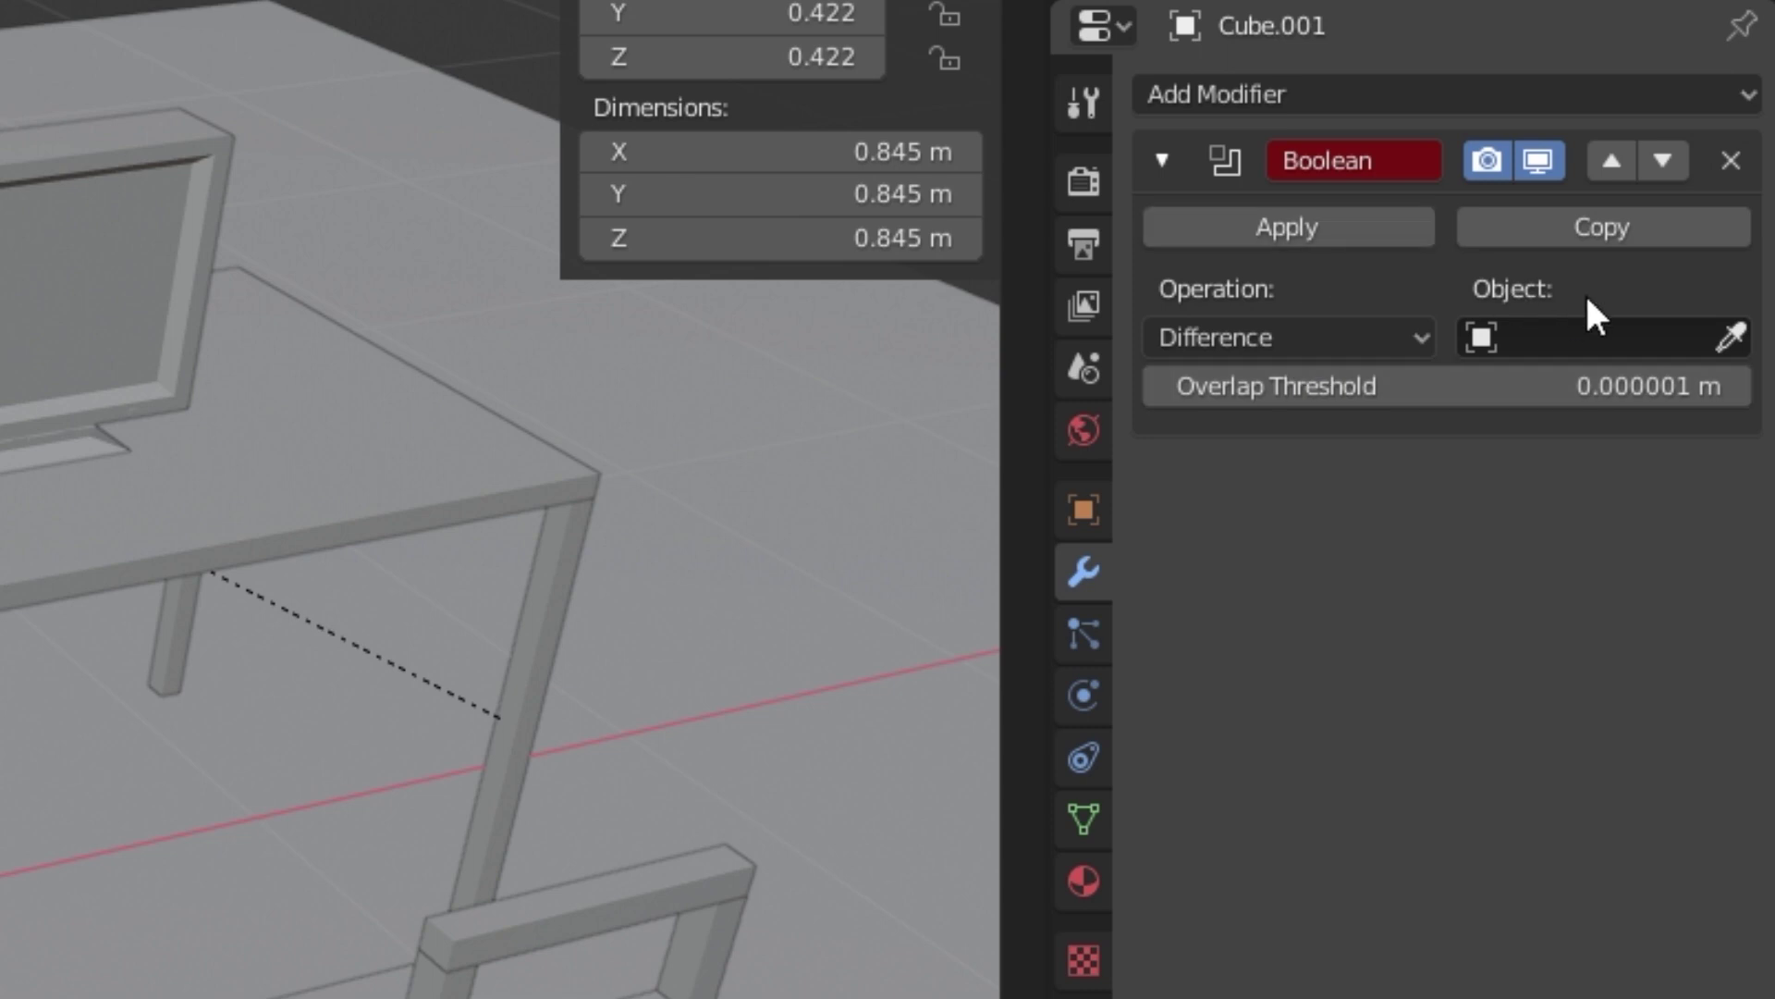
{"action": "left_click", "coordinate": [1735, 326]}
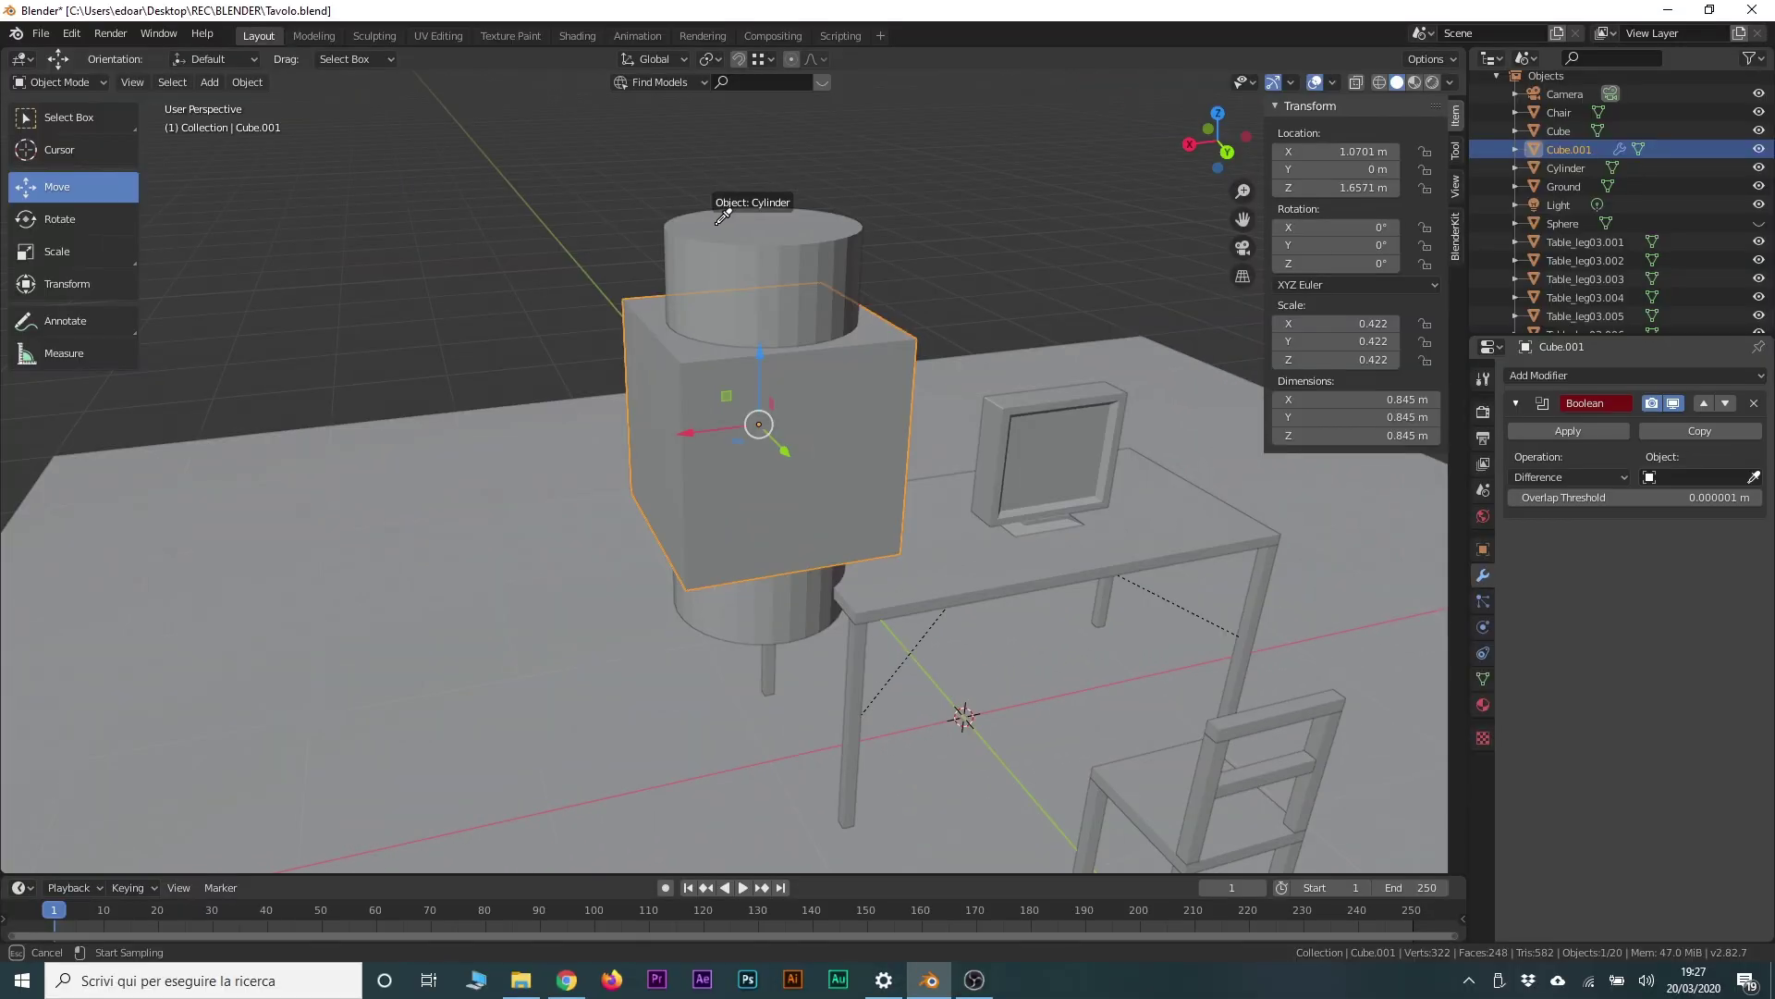
{"action": "left_click", "coordinate": [722, 215]}
{"action": "mouse_move", "coordinate": [729, 302]}
{"action": "middle_mouse_down"}
{"action": "mouse_move", "coordinate": [777, 303]}
{"action": "mouse_move", "coordinate": [762, 279]}
{"action": "mouse_move", "coordinate": [752, 302]}
{"action": "middle_mouse_up"}
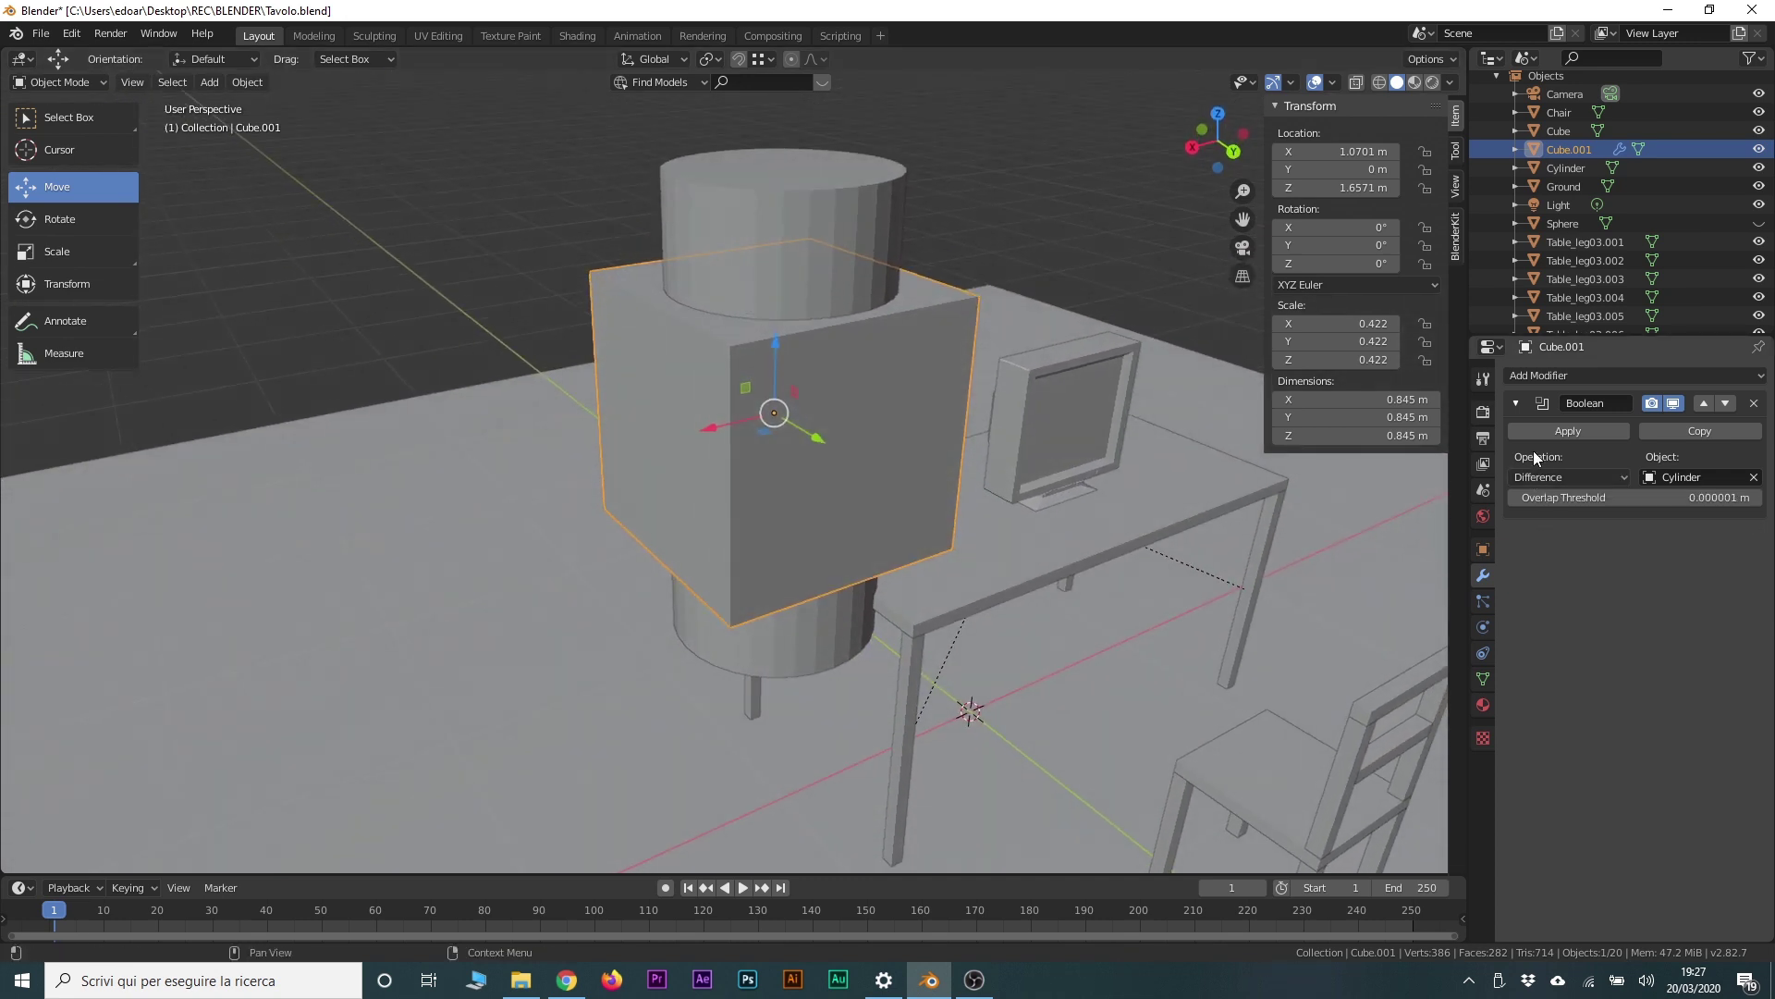
{"action": "left_click", "coordinate": [1539, 476]}
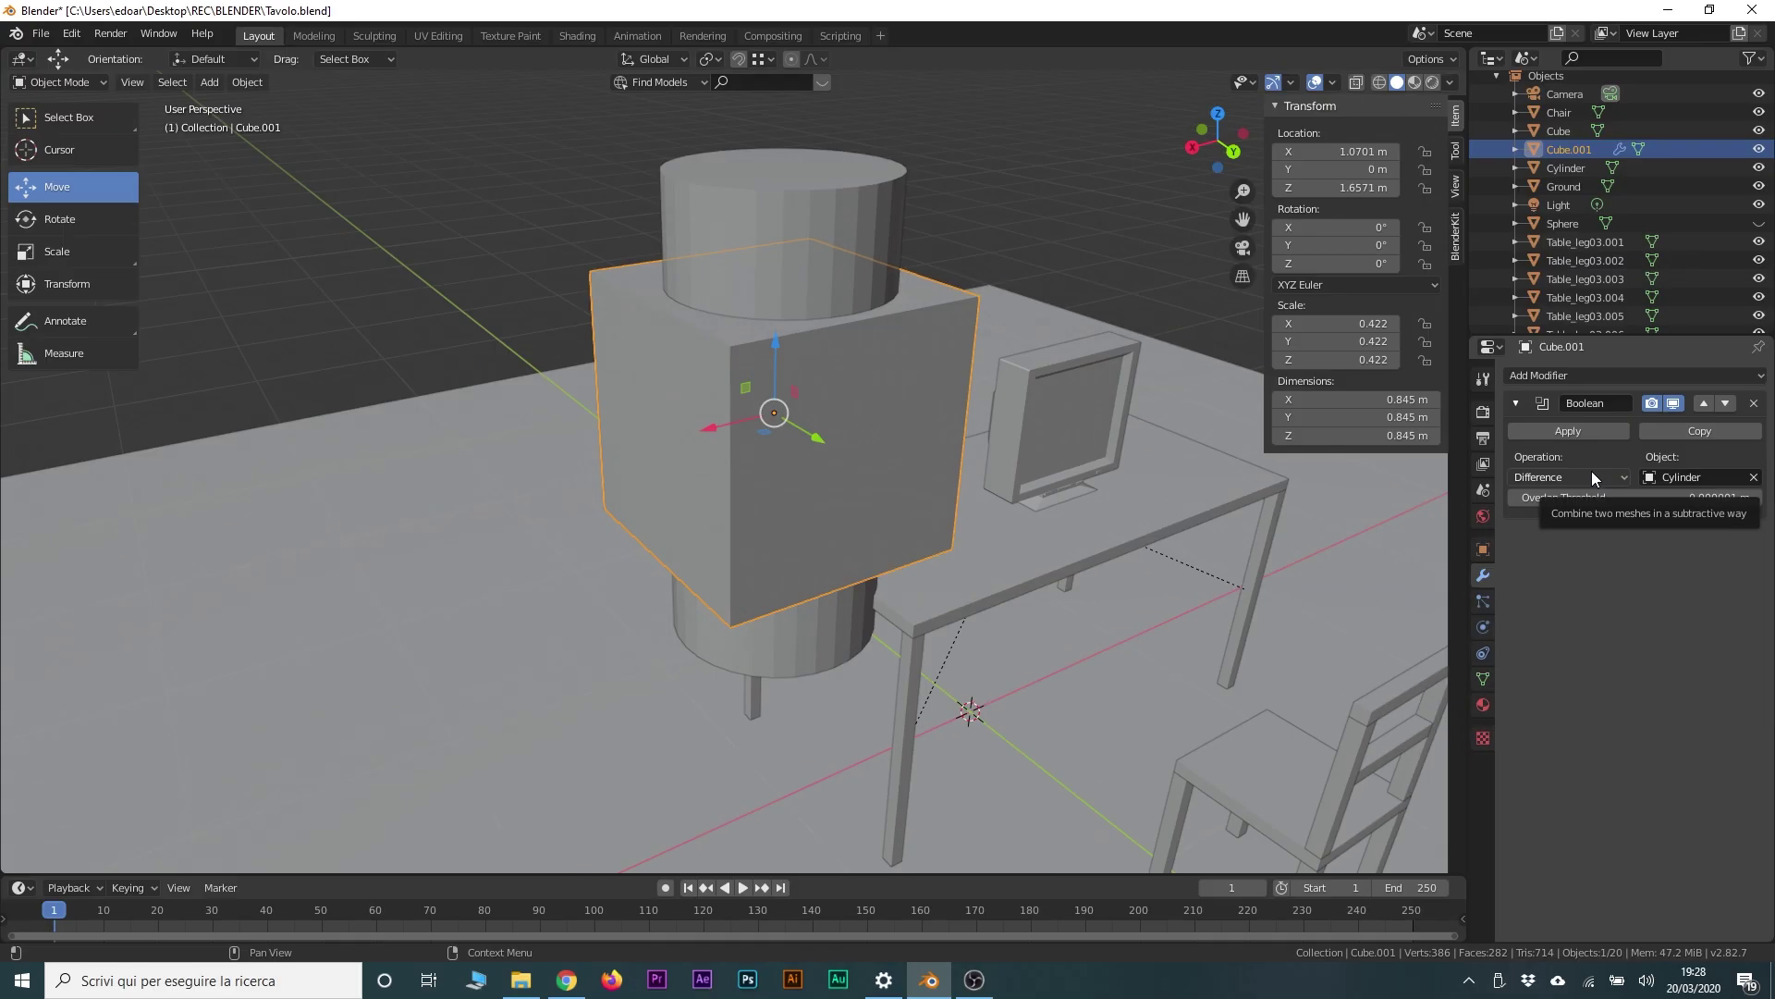
{"action": "left_click", "coordinate": [882, 187]}
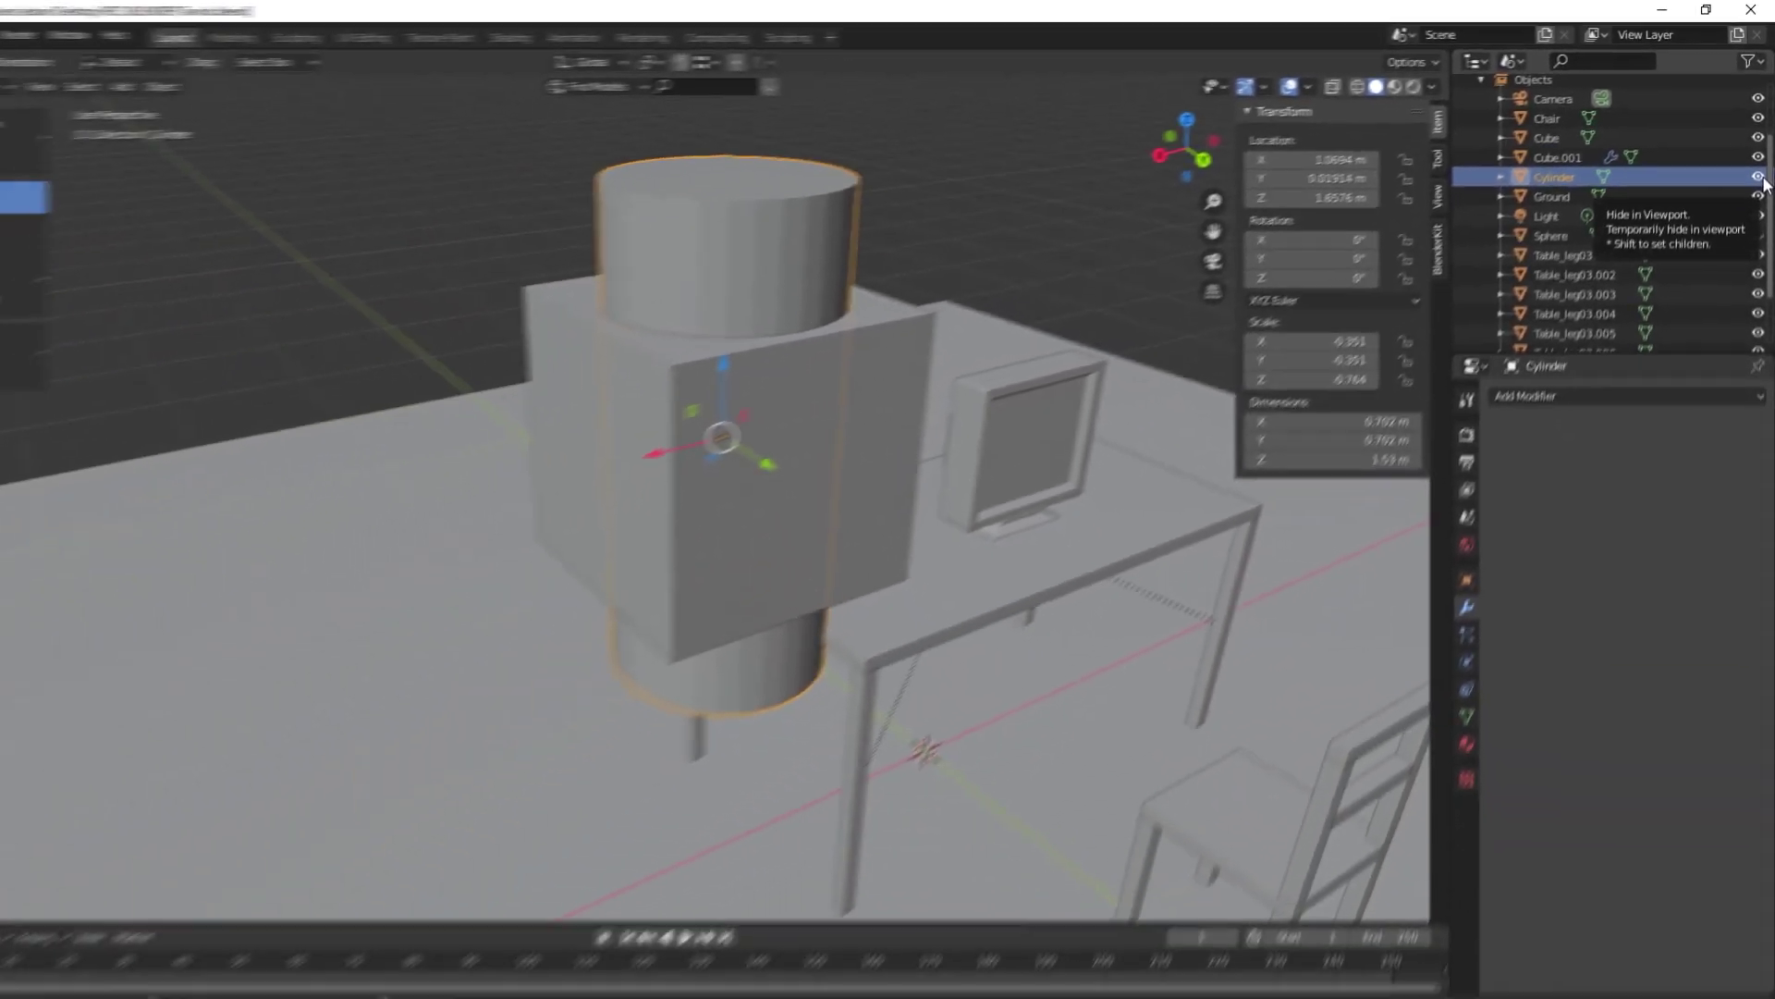
Step: Hide the cylinder and reselect the box to view the cut
{"action": "left_click", "coordinate": [1759, 169]}
{"action": "mouse_move", "coordinate": [901, 335]}
{"action": "middle_mouse_down"}
{"action": "mouse_move", "coordinate": [890, 231]}
{"action": "mouse_move", "coordinate": [768, 269]}
{"action": "middle_mouse_up"}
{"action": "middle_click_drag", "start_coordinate": [863, 220], "coordinate": [857, 246]}
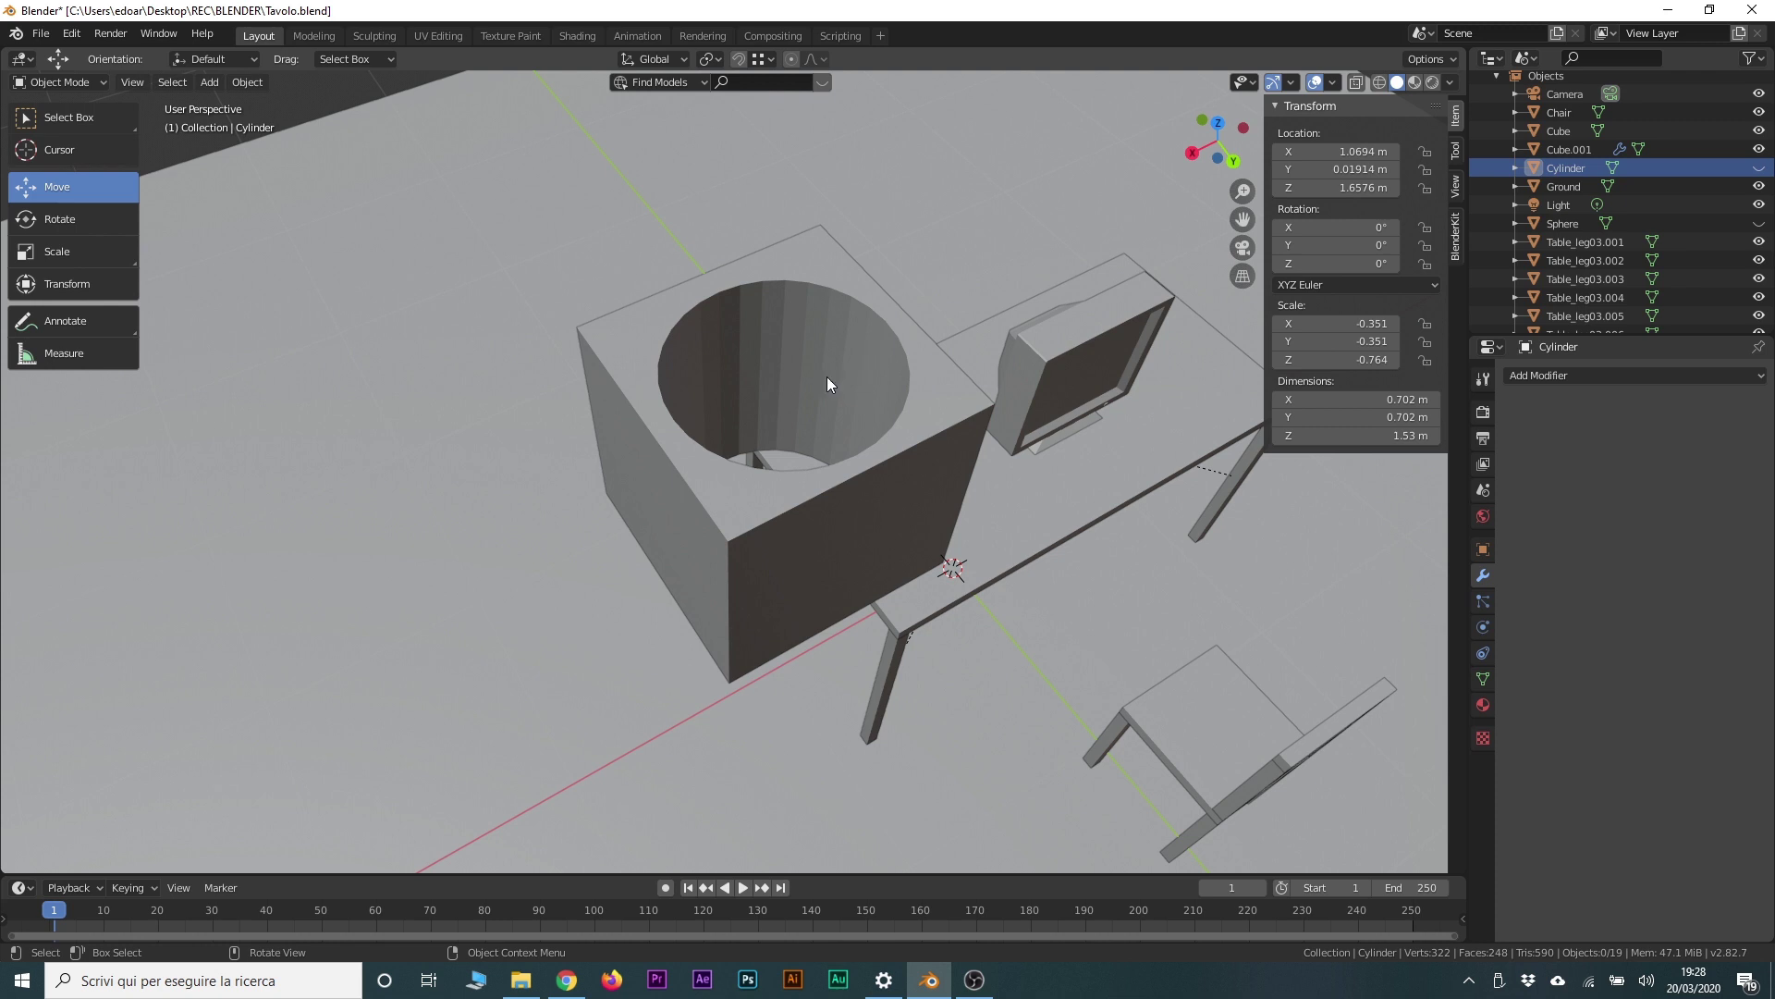
{"action": "left_click", "coordinate": [886, 458]}
{"action": "middle_click_drag", "start_coordinate": [838, 470], "coordinate": [890, 482]}
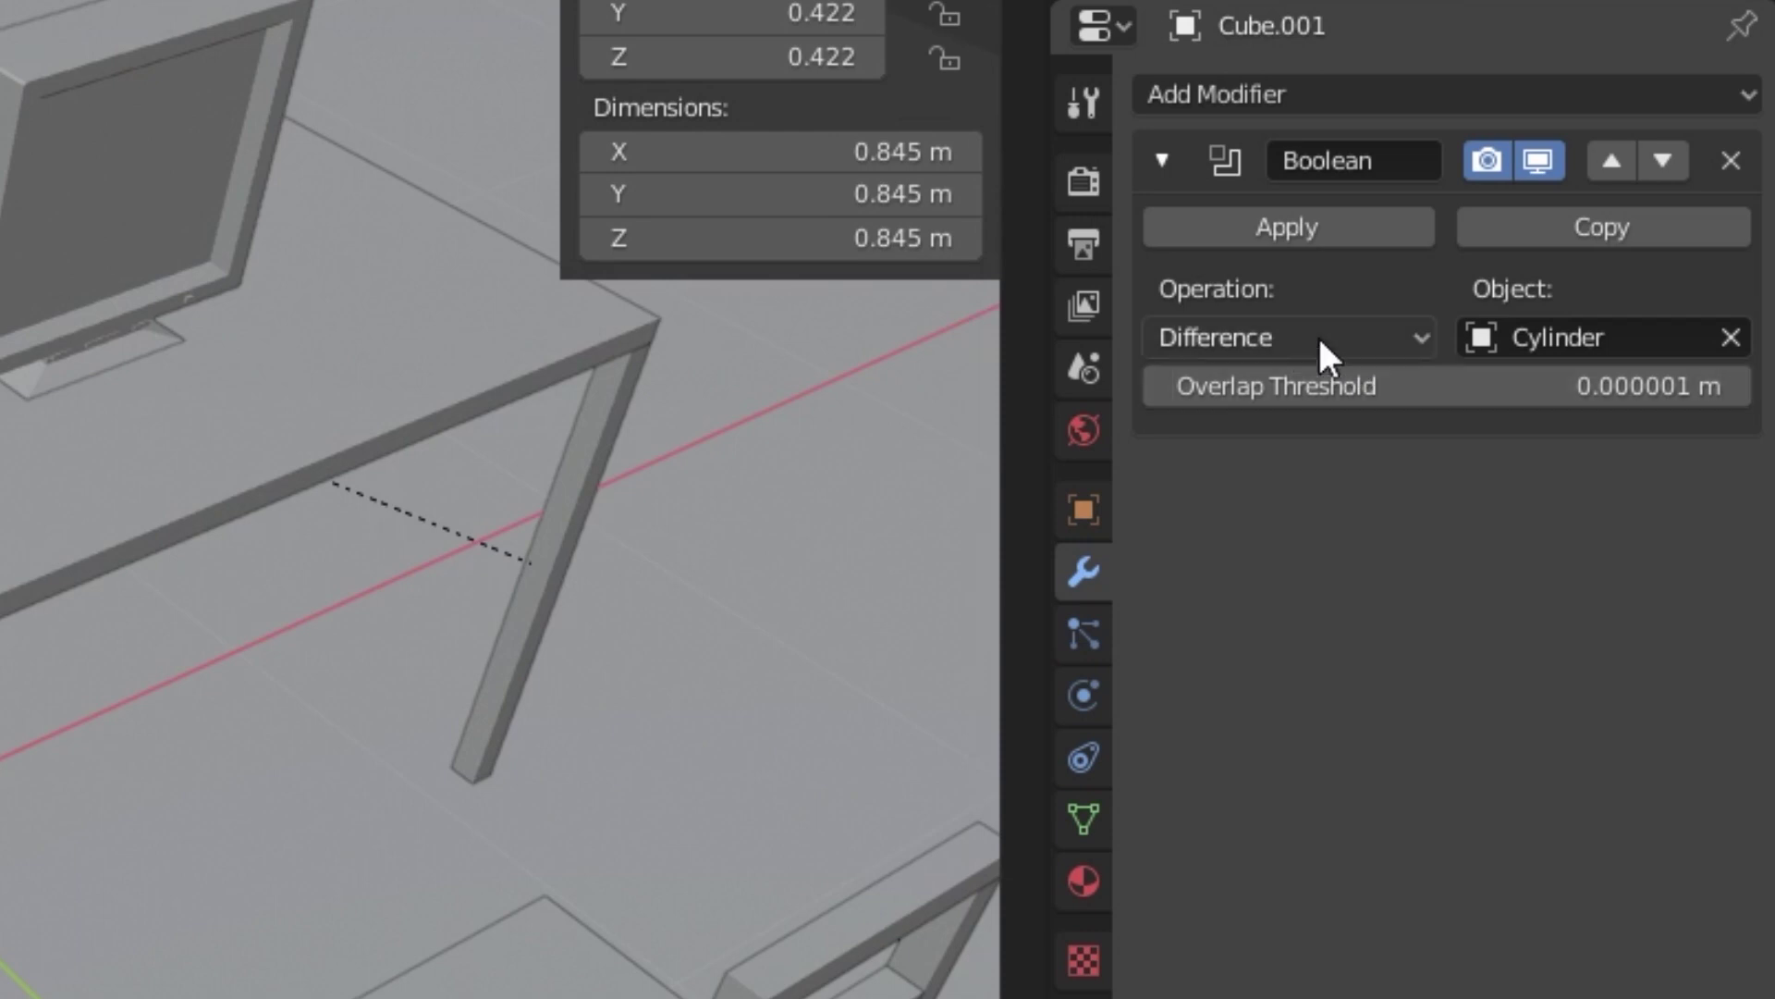
Step: Try the Boolean Intersect and Union operations, then return to Difference
{"action": "left_click", "coordinate": [1583, 477]}
{"action": "left_click", "coordinate": [1302, 394]}
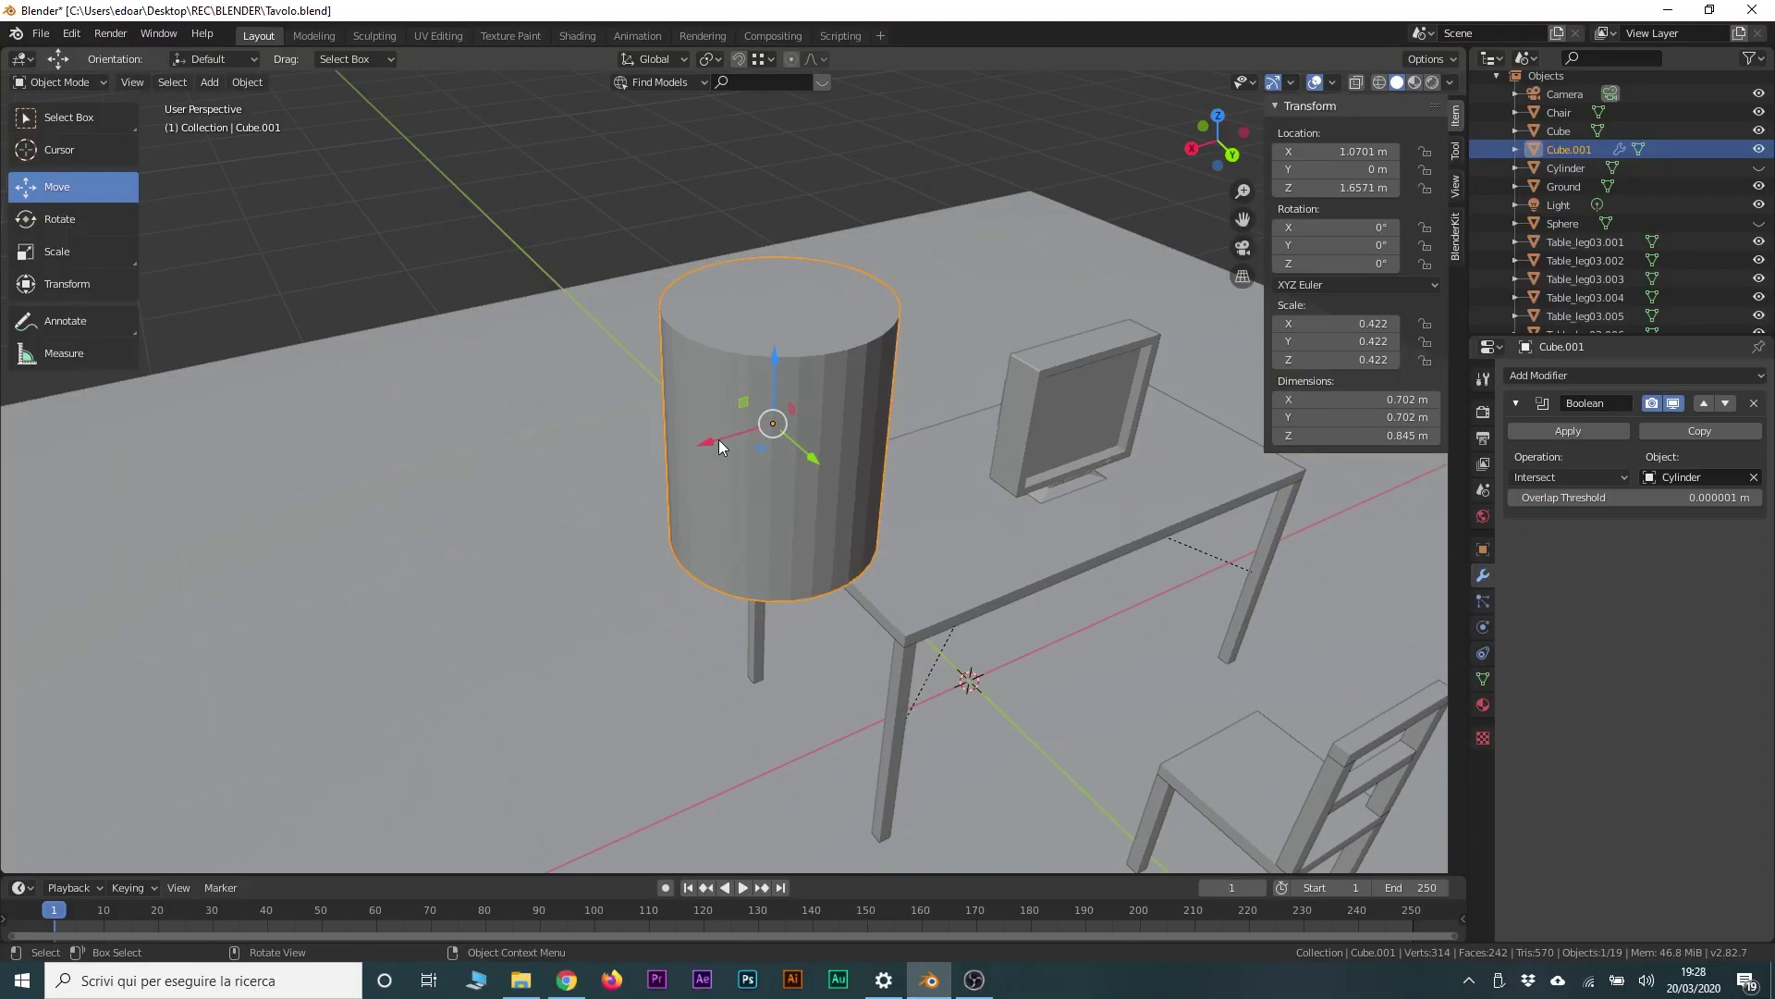
{"action": "left_click", "coordinate": [1572, 476]}
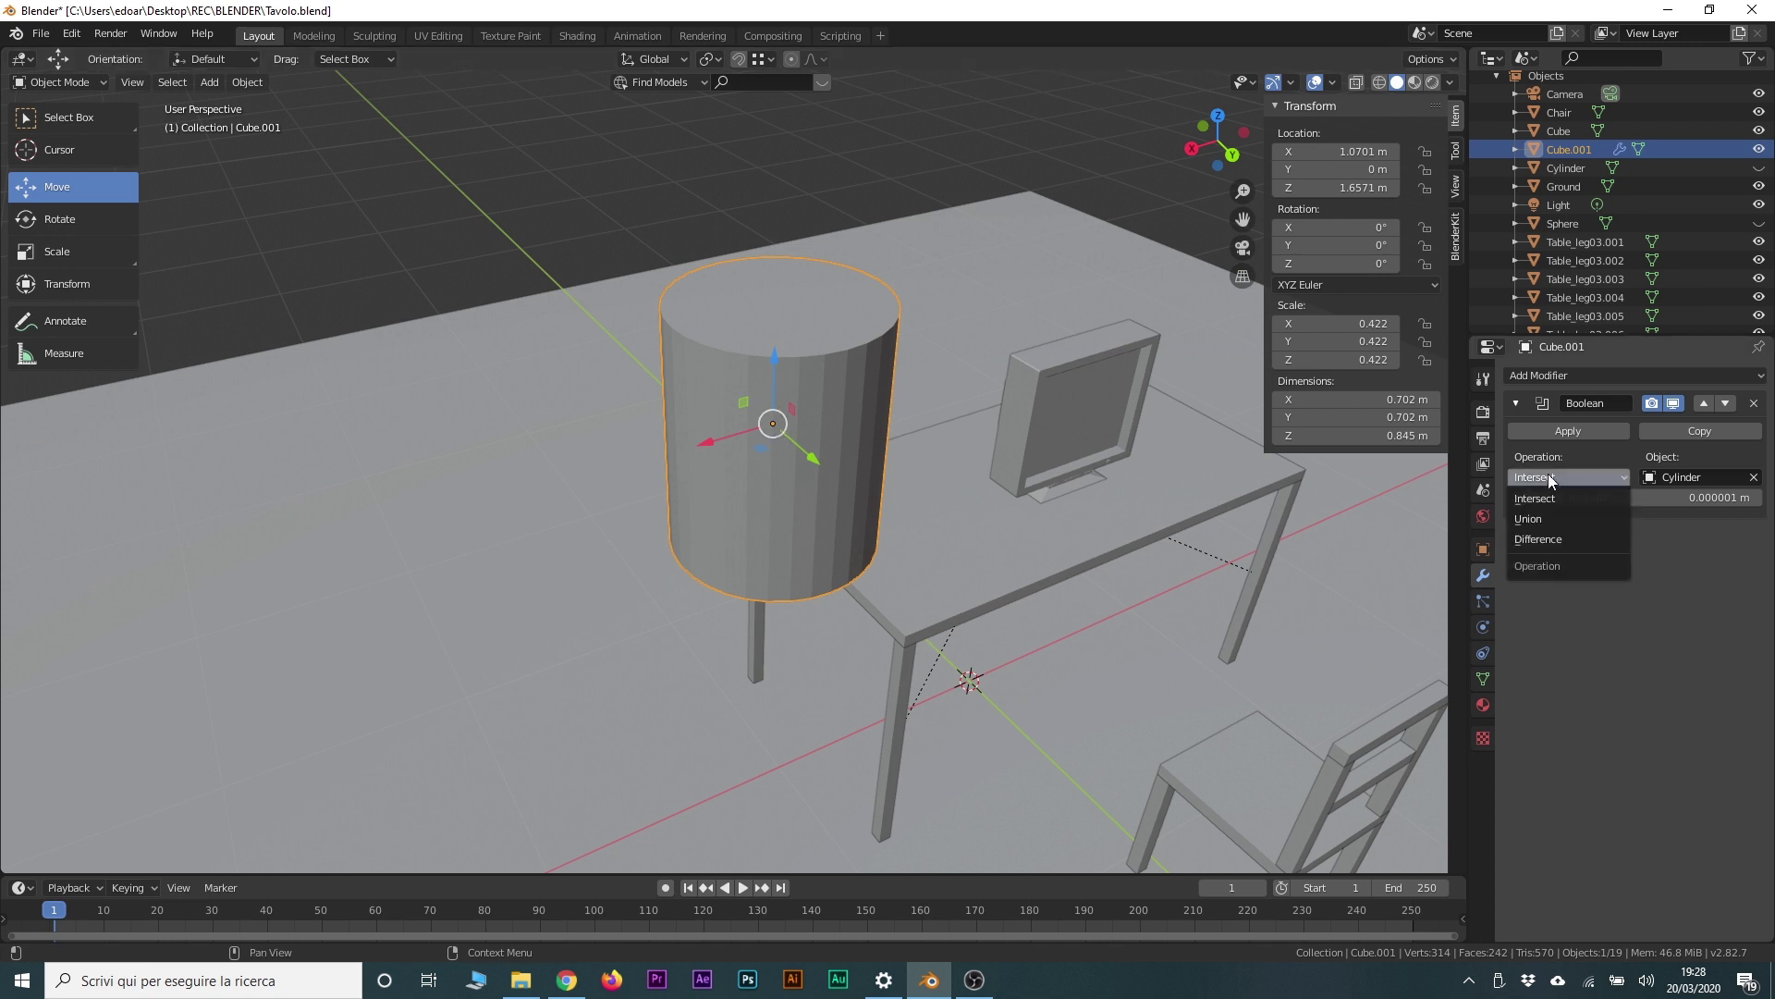
{"action": "left_click", "coordinate": [1563, 507]}
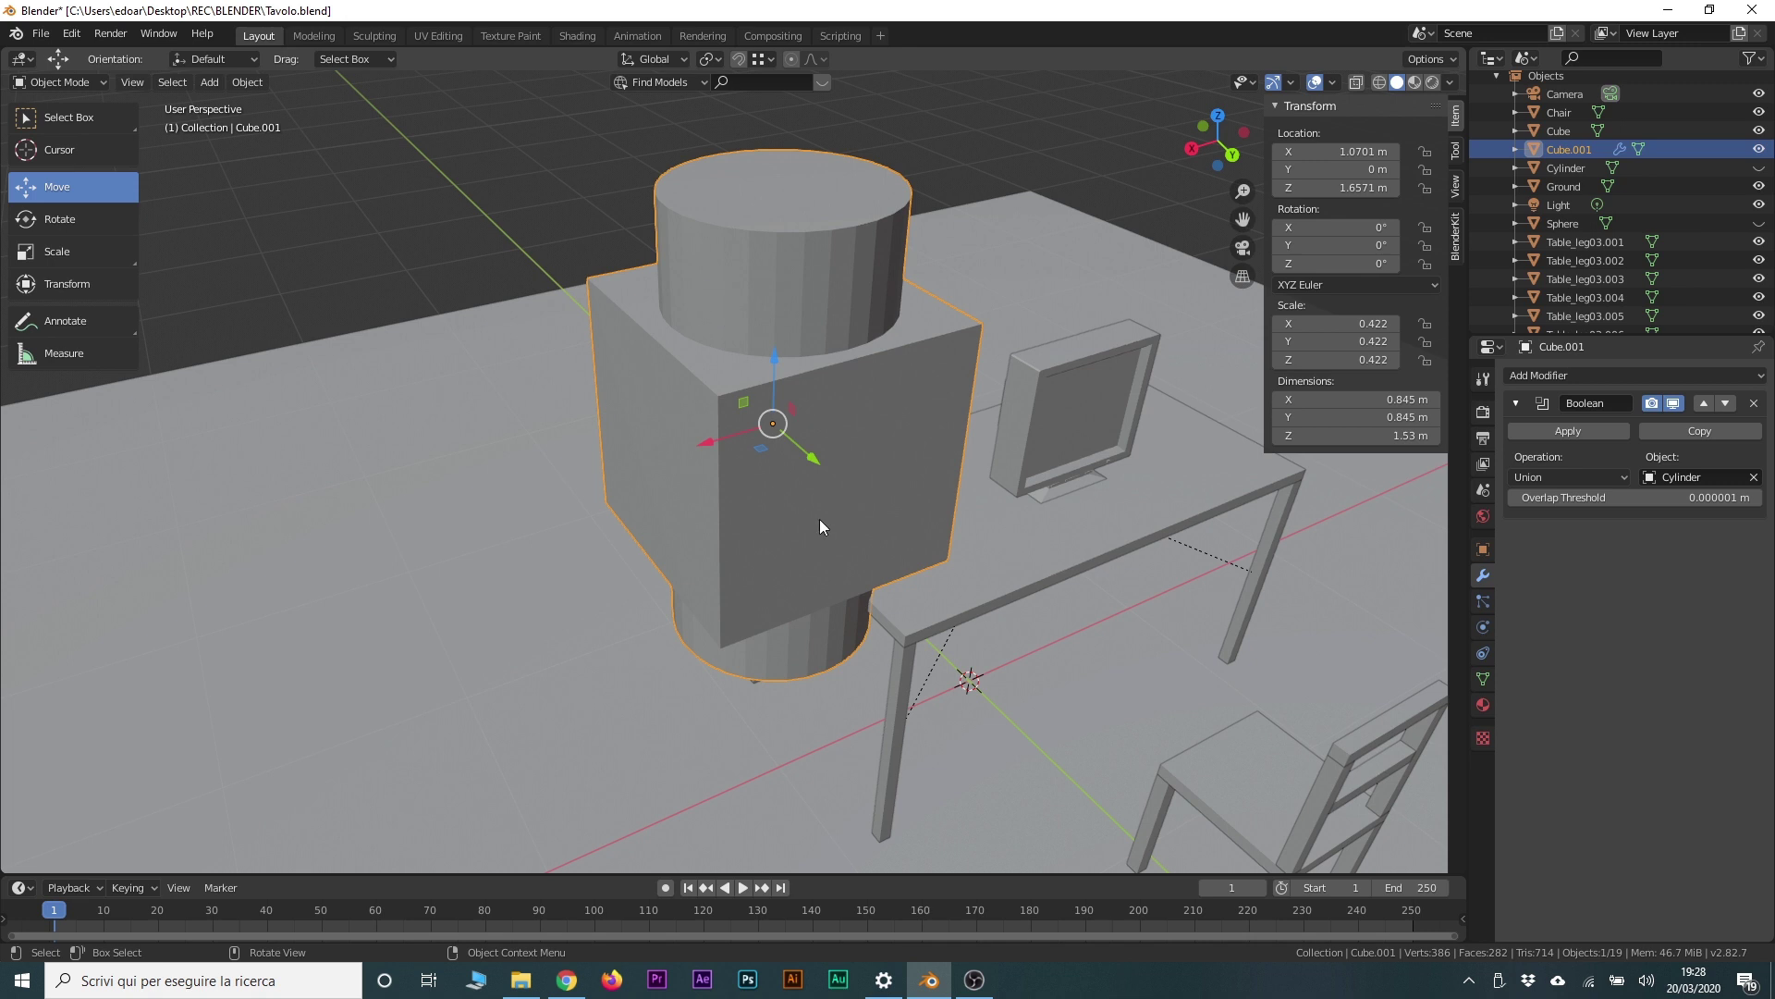
{"action": "left_click", "coordinate": [1592, 477]}
{"action": "left_click", "coordinate": [1578, 533]}
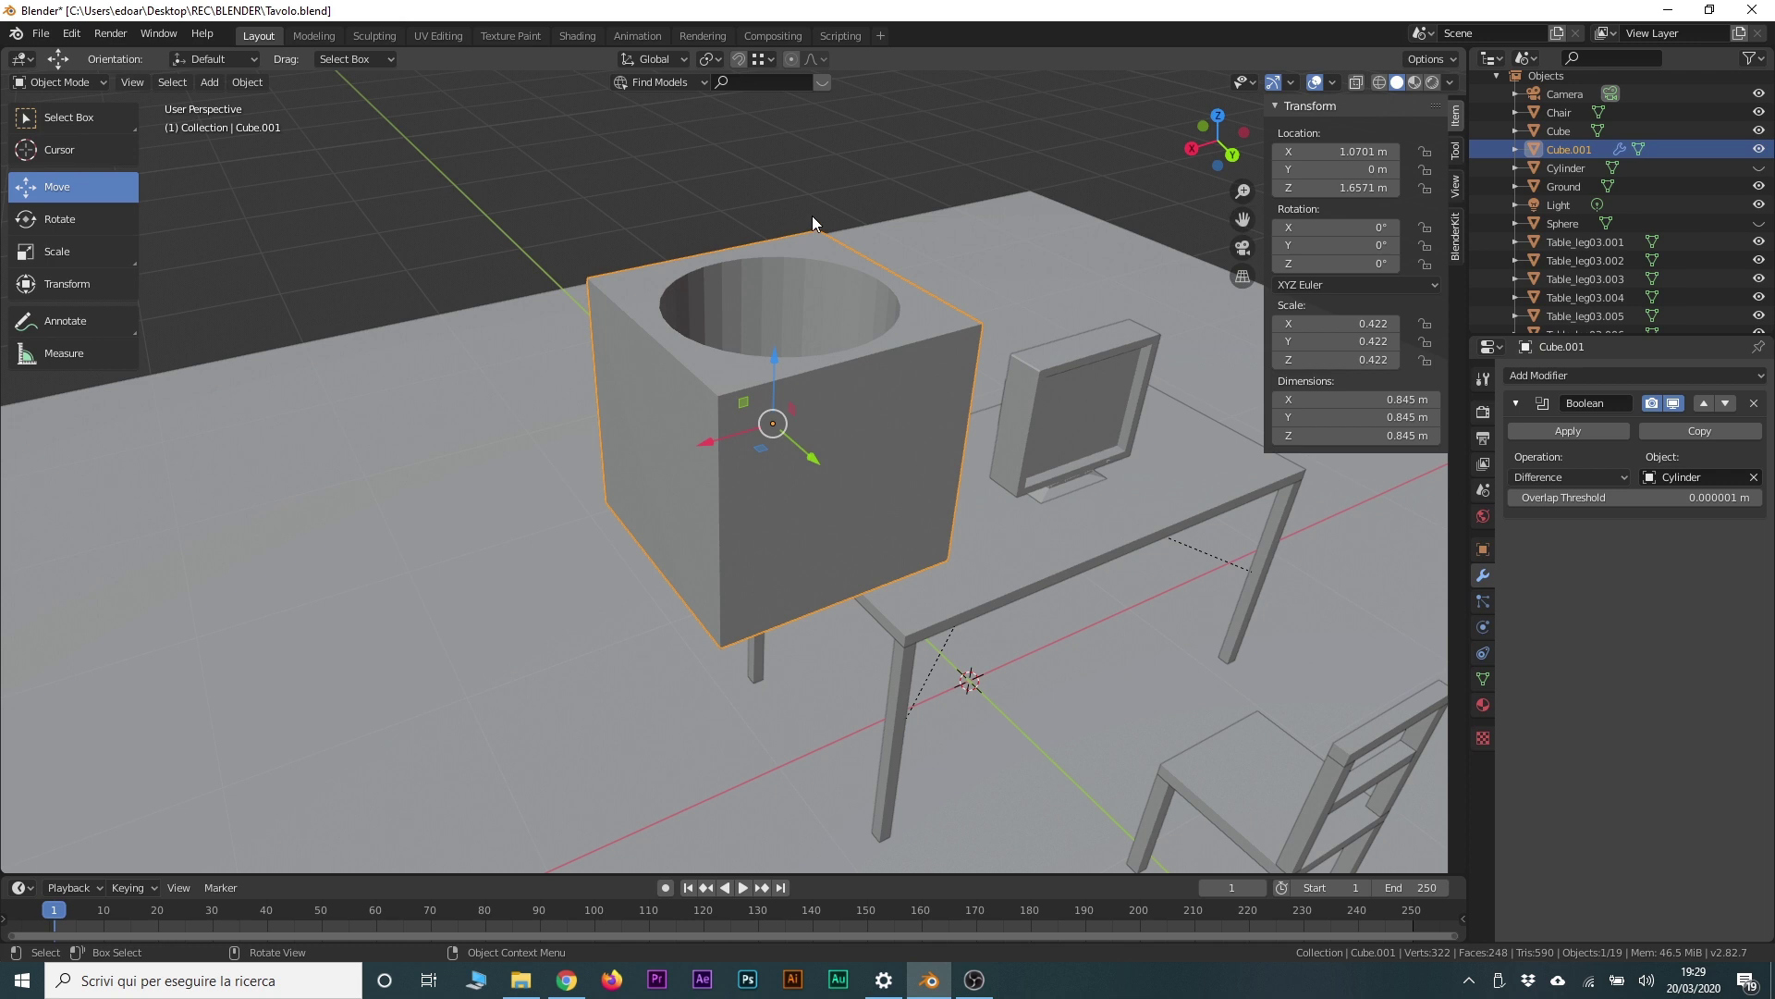
{"action": "scroll", "coordinate": [812, 214], "scroll_direction": "up", "scroll_amount": 3}
{"action": "key", "text": "g"}
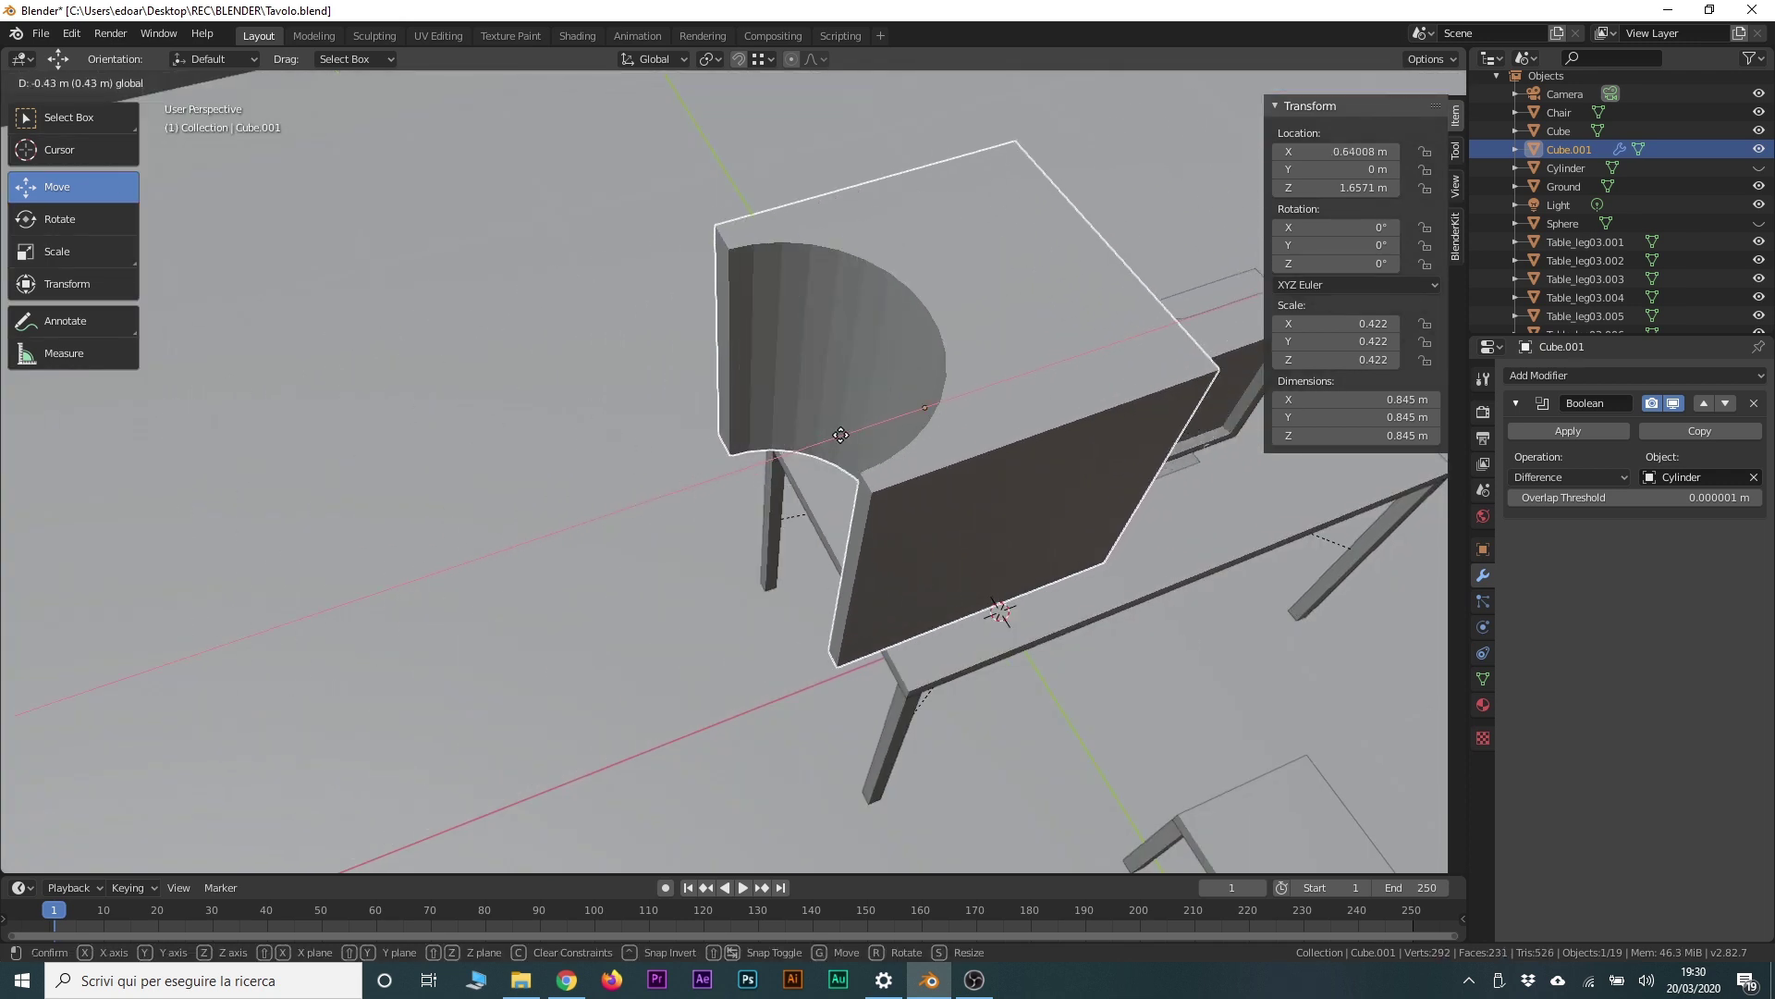
{"action": "mouse_move", "coordinate": [956, 410]}
{"action": "left_mouse_down"}
{"action": "mouse_move", "coordinate": [617, 486]}
{"action": "mouse_move", "coordinate": [890, 344]}
{"action": "left_mouse_up"}
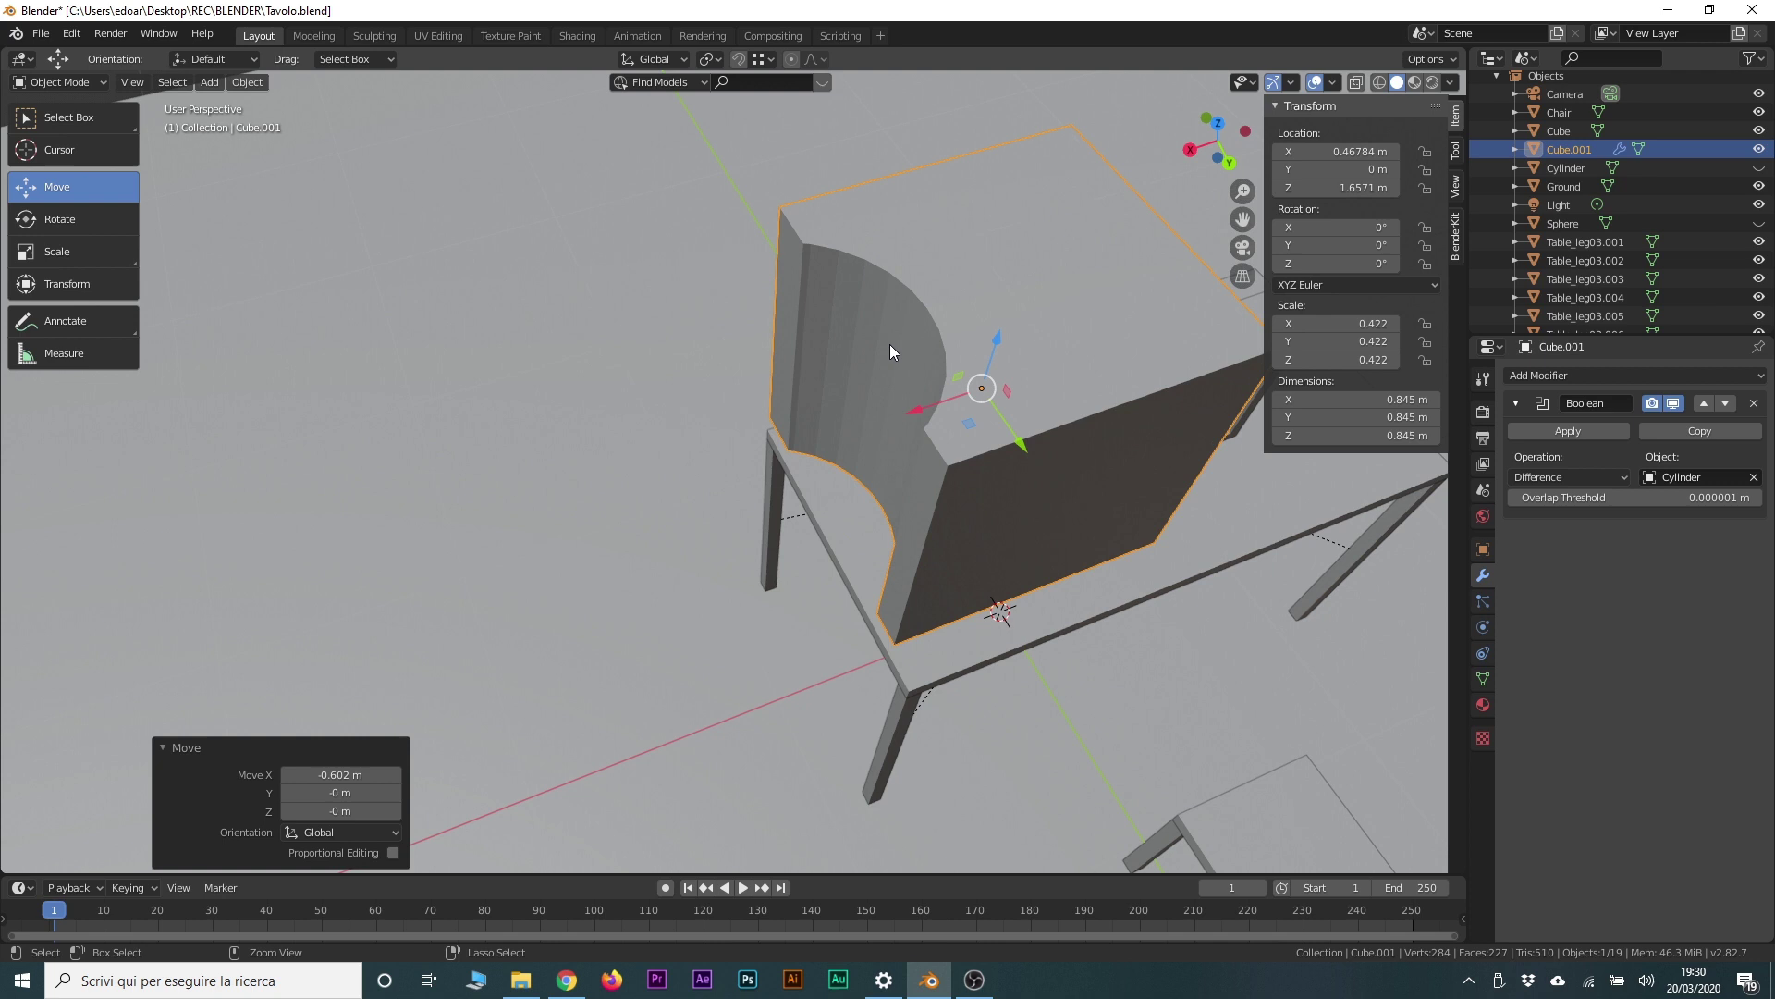
{"action": "key", "text": "ctrl+z"}
{"action": "left_click", "coordinate": [1570, 477]}
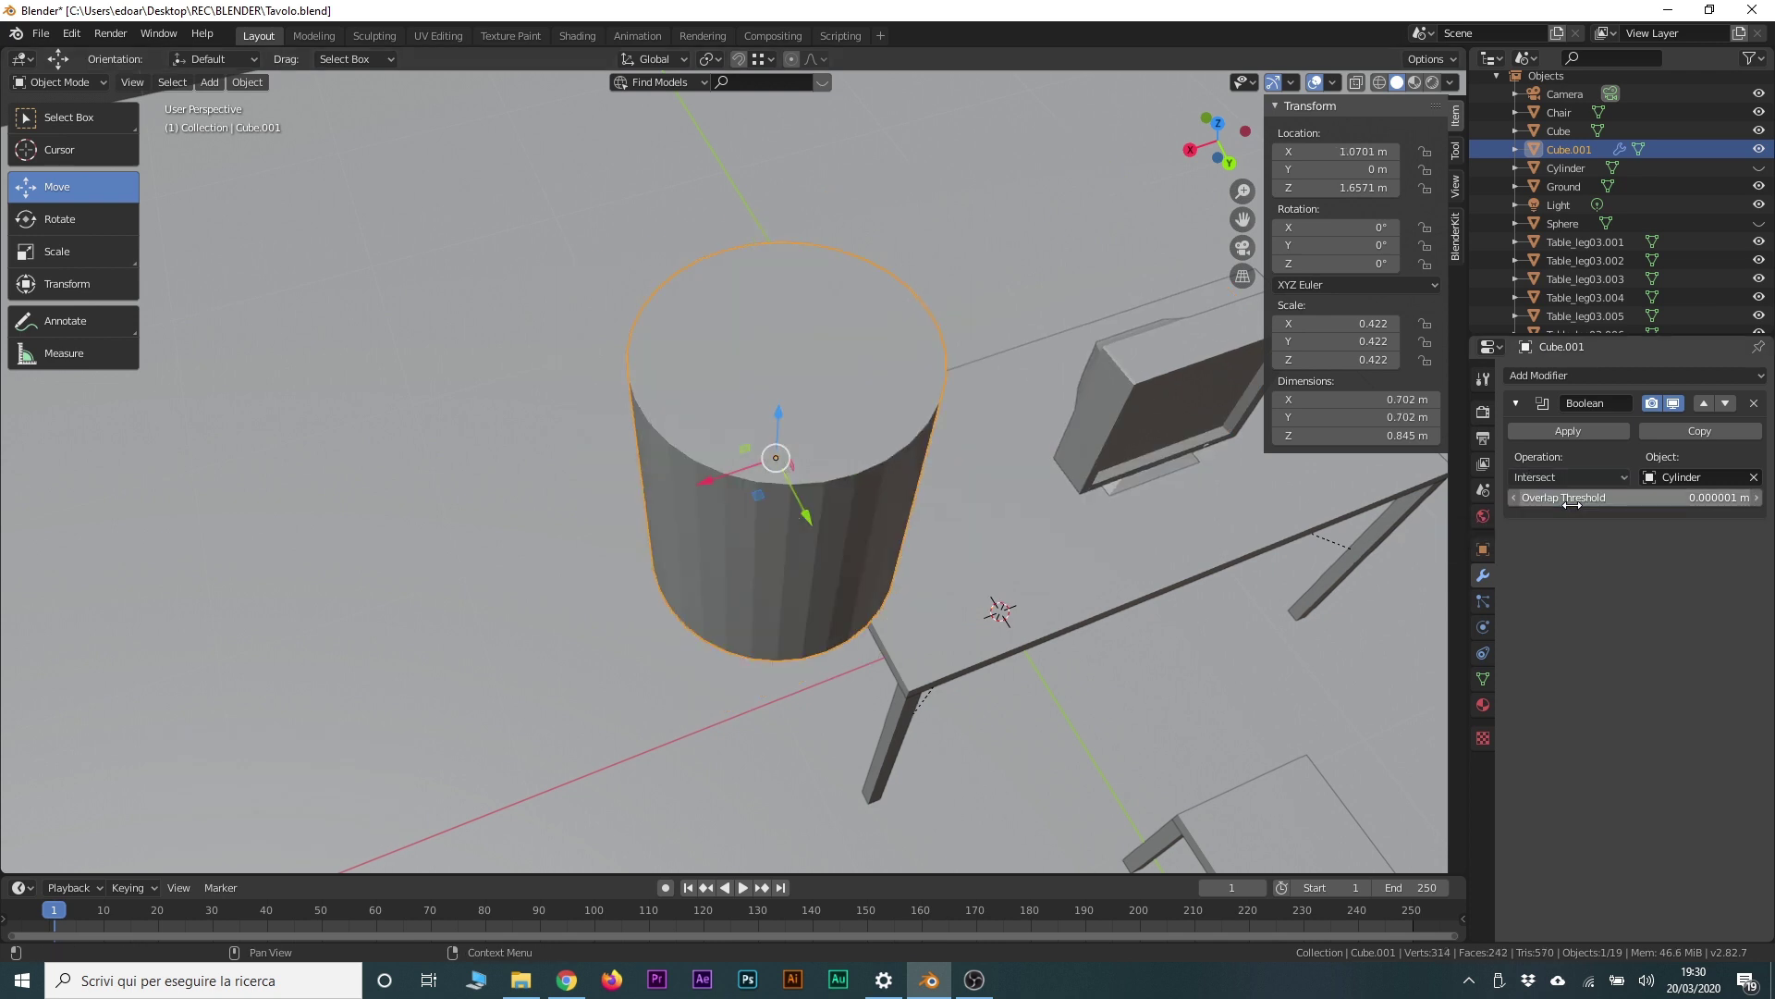
{"action": "left_click_drag", "start_coordinate": [717, 487], "coordinate": [1031, 407]}
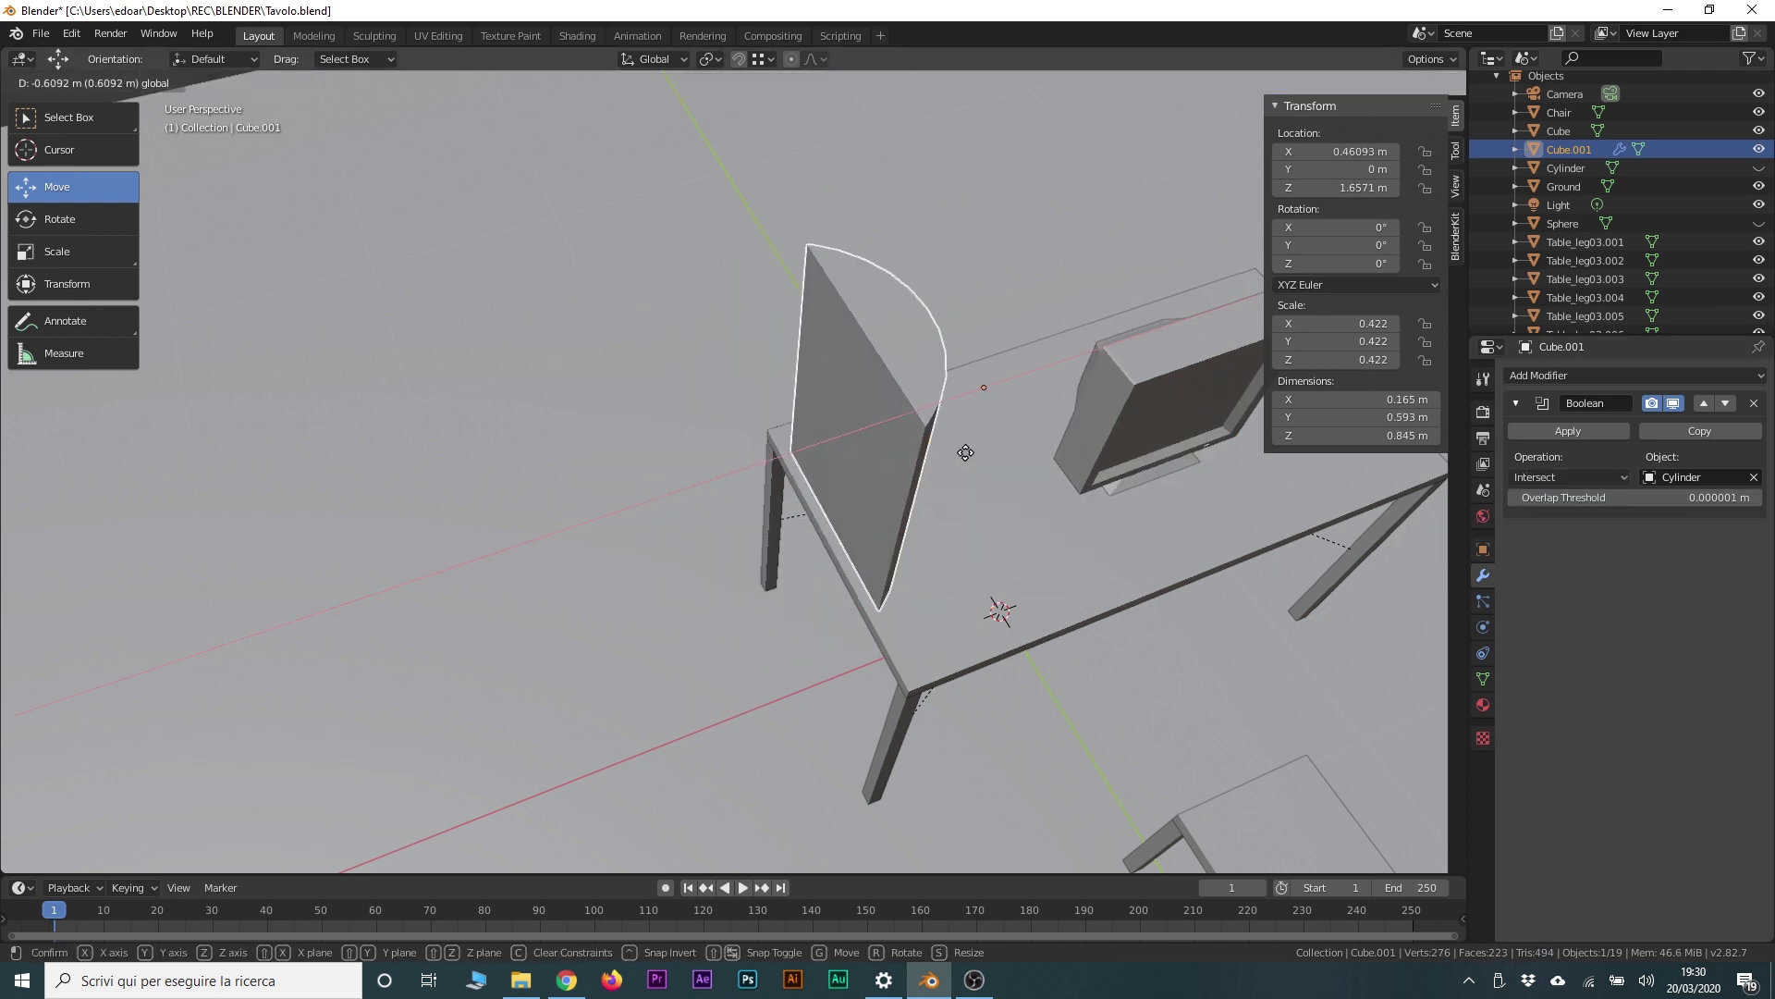
{"action": "left_click_drag", "start_coordinate": [1031, 406], "coordinate": [463, 534]}
{"action": "key", "text": "ctrl+z"}
{"action": "left_click", "coordinate": [1569, 477]}
{"action": "left_click", "coordinate": [1577, 539]}
{"action": "left_click", "coordinate": [1596, 168]}
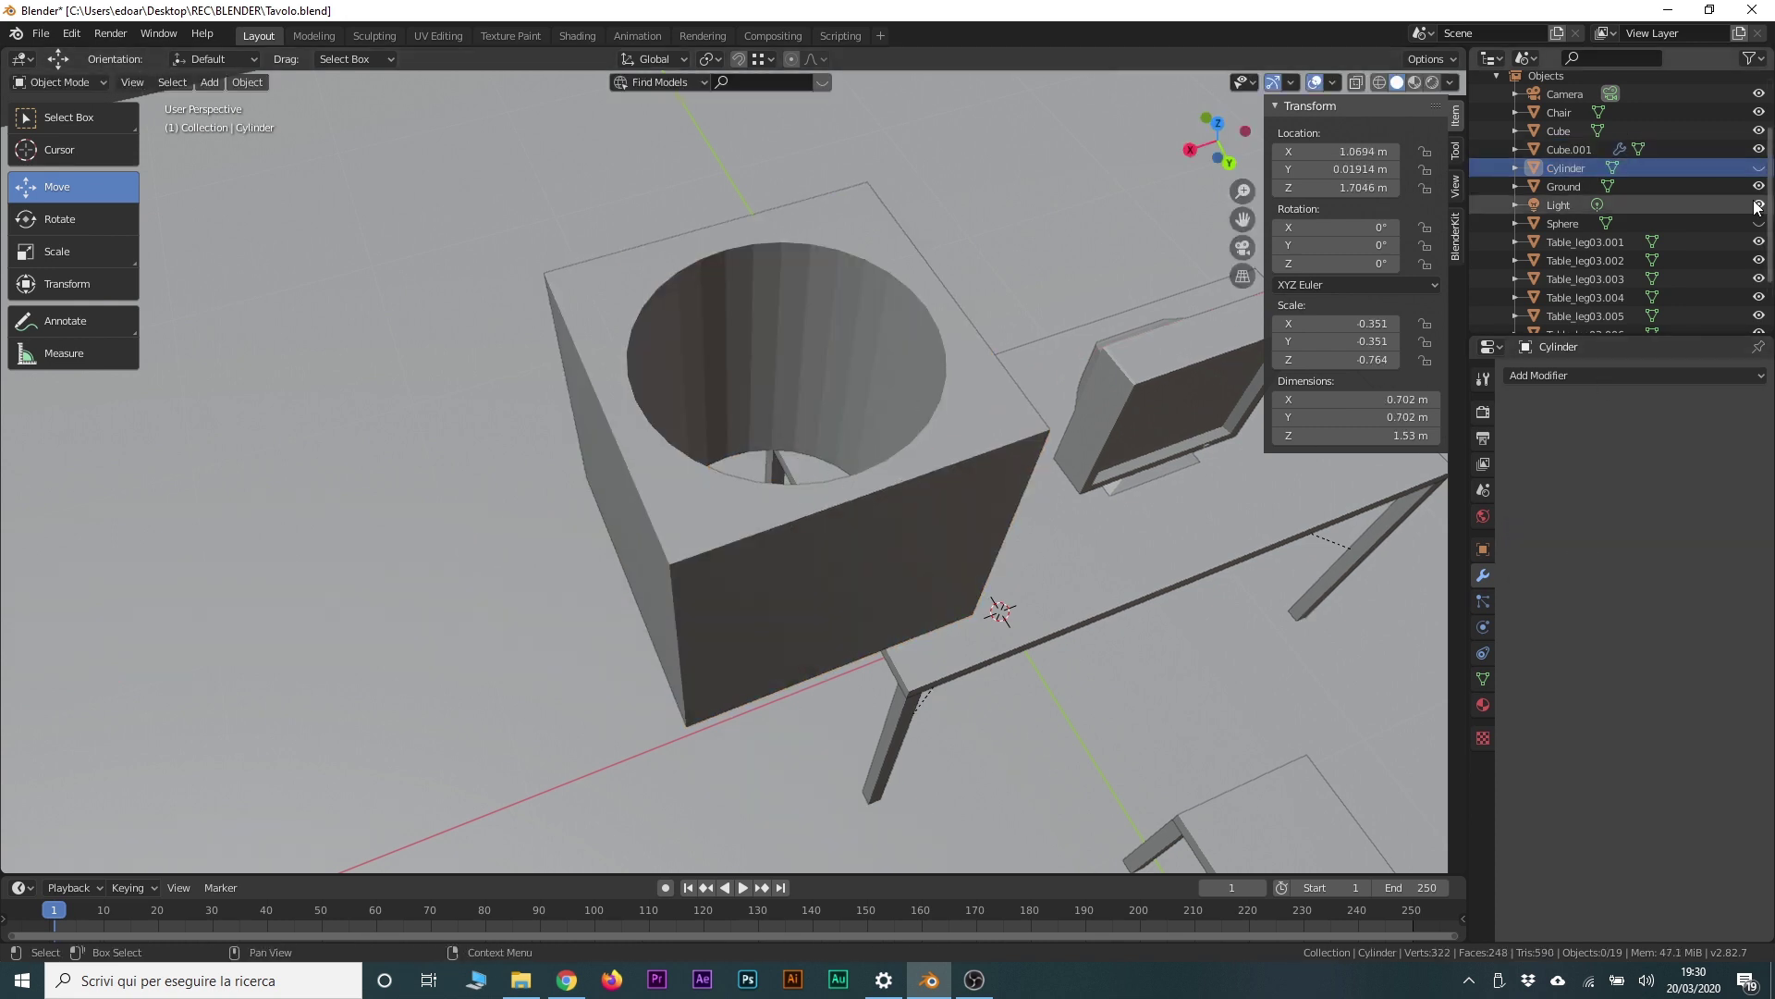
Step: Unhide the Cylinder and push one of its side faces inward in Edit Mode
{"action": "left_click", "coordinate": [1759, 167]}
{"action": "key", "text": "Tab"}
{"action": "left_click", "coordinate": [711, 418]}
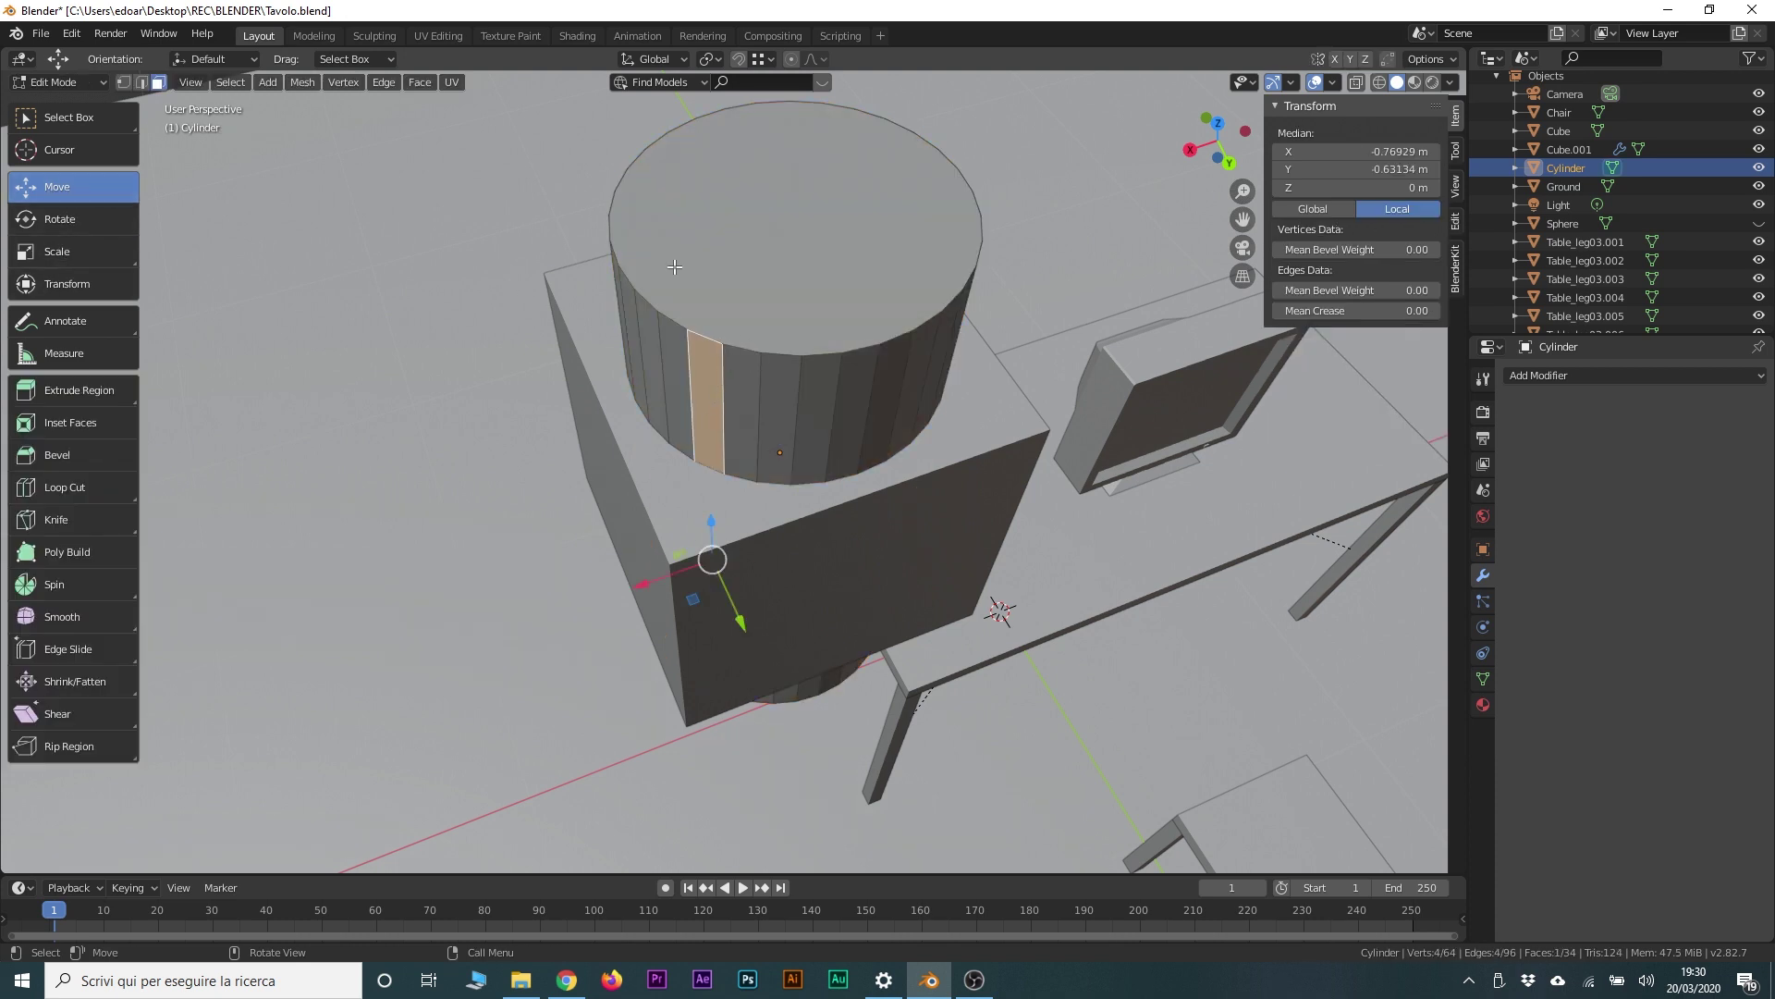
{"action": "key", "text": "g"}
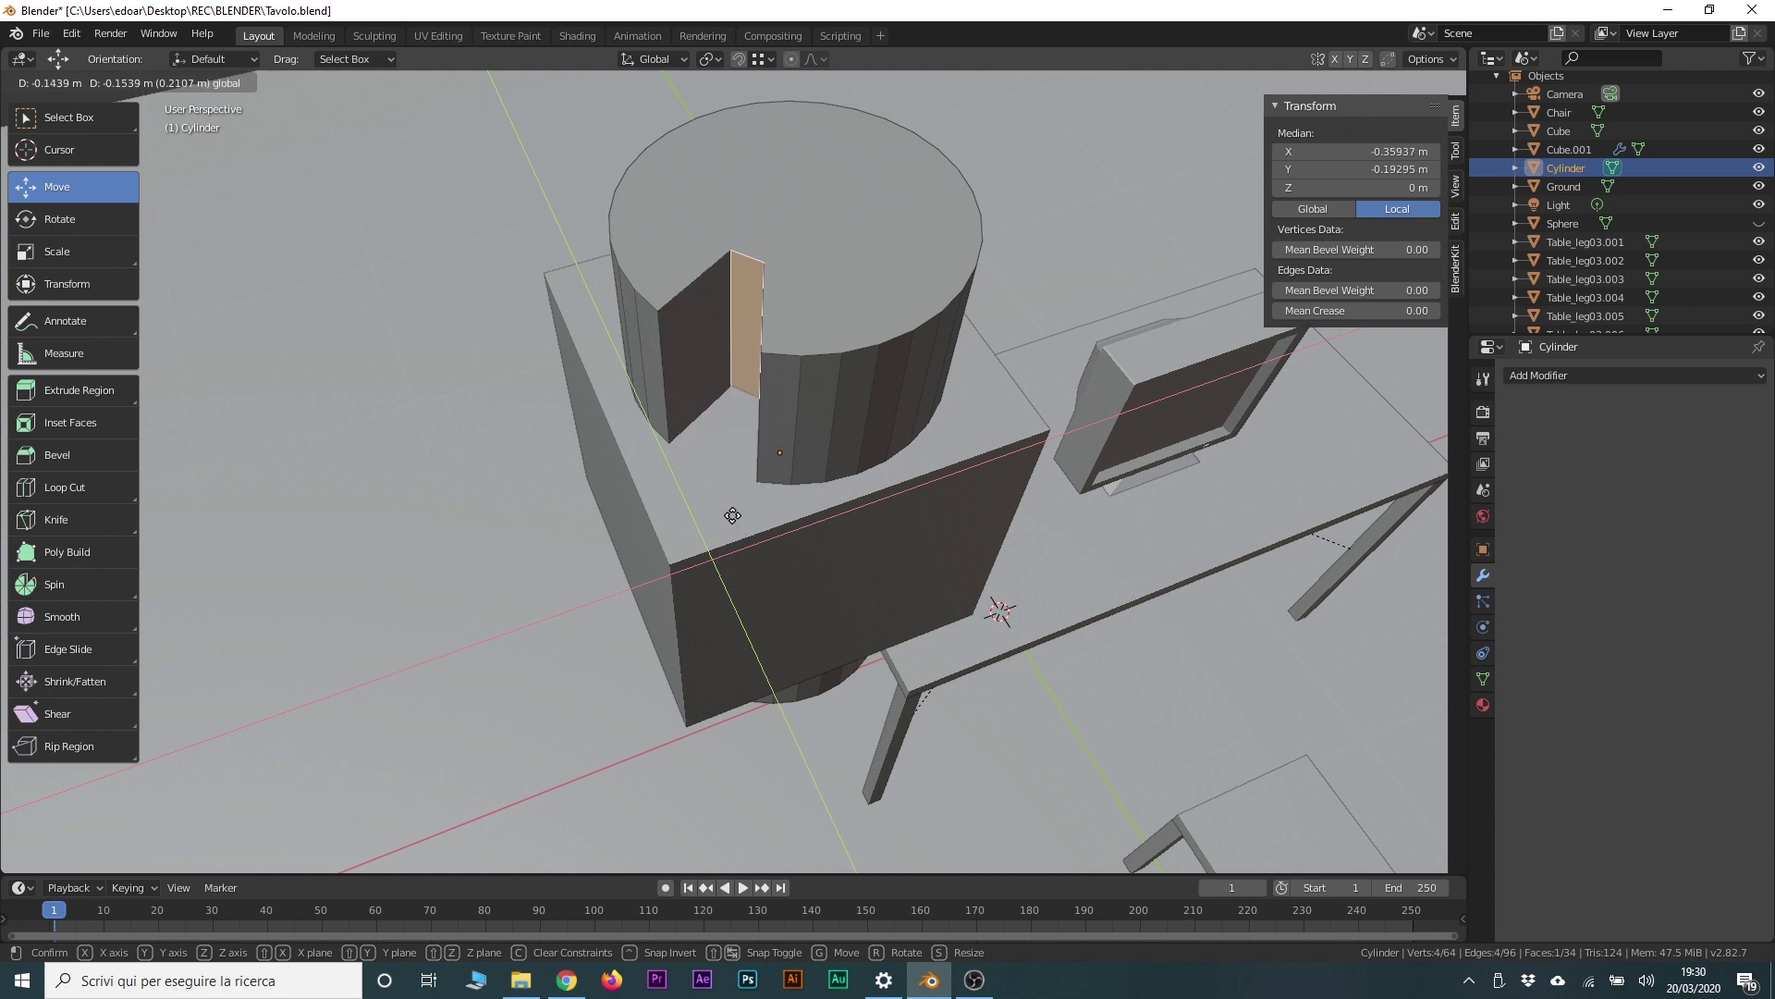
{"action": "left_click", "coordinate": [766, 454]}
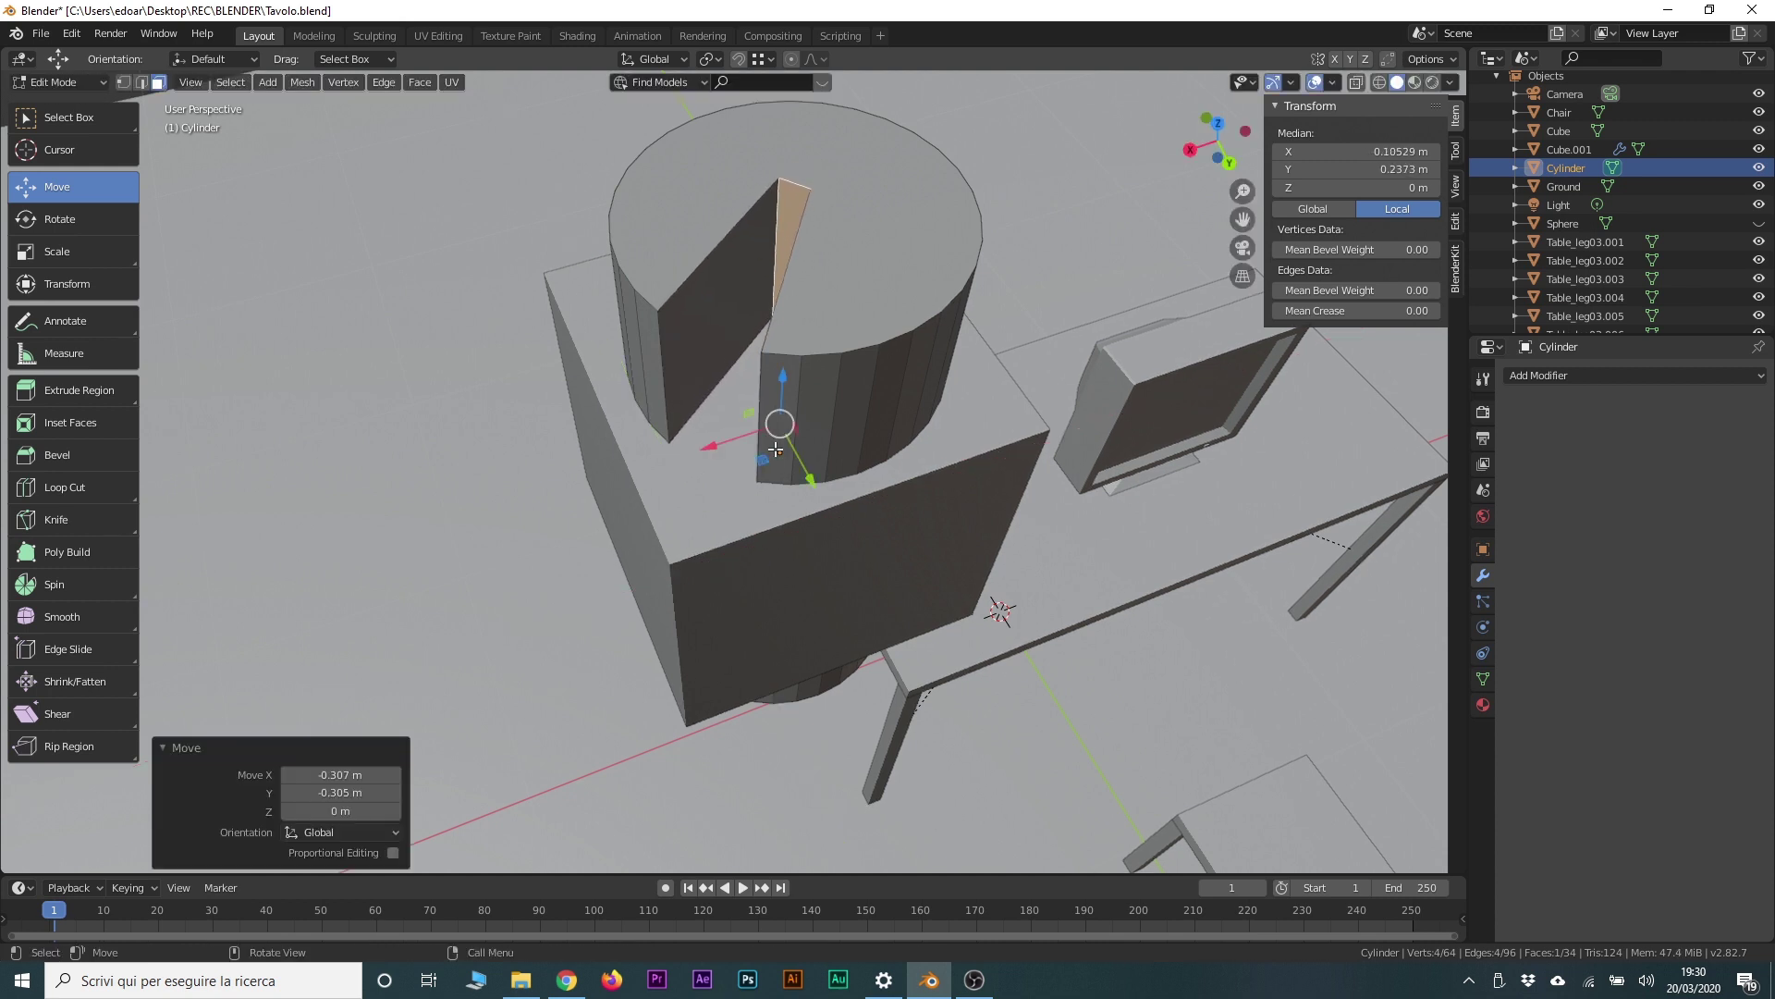
{"action": "key", "text": "ctrl+z"}
{"action": "key", "text": "g"}
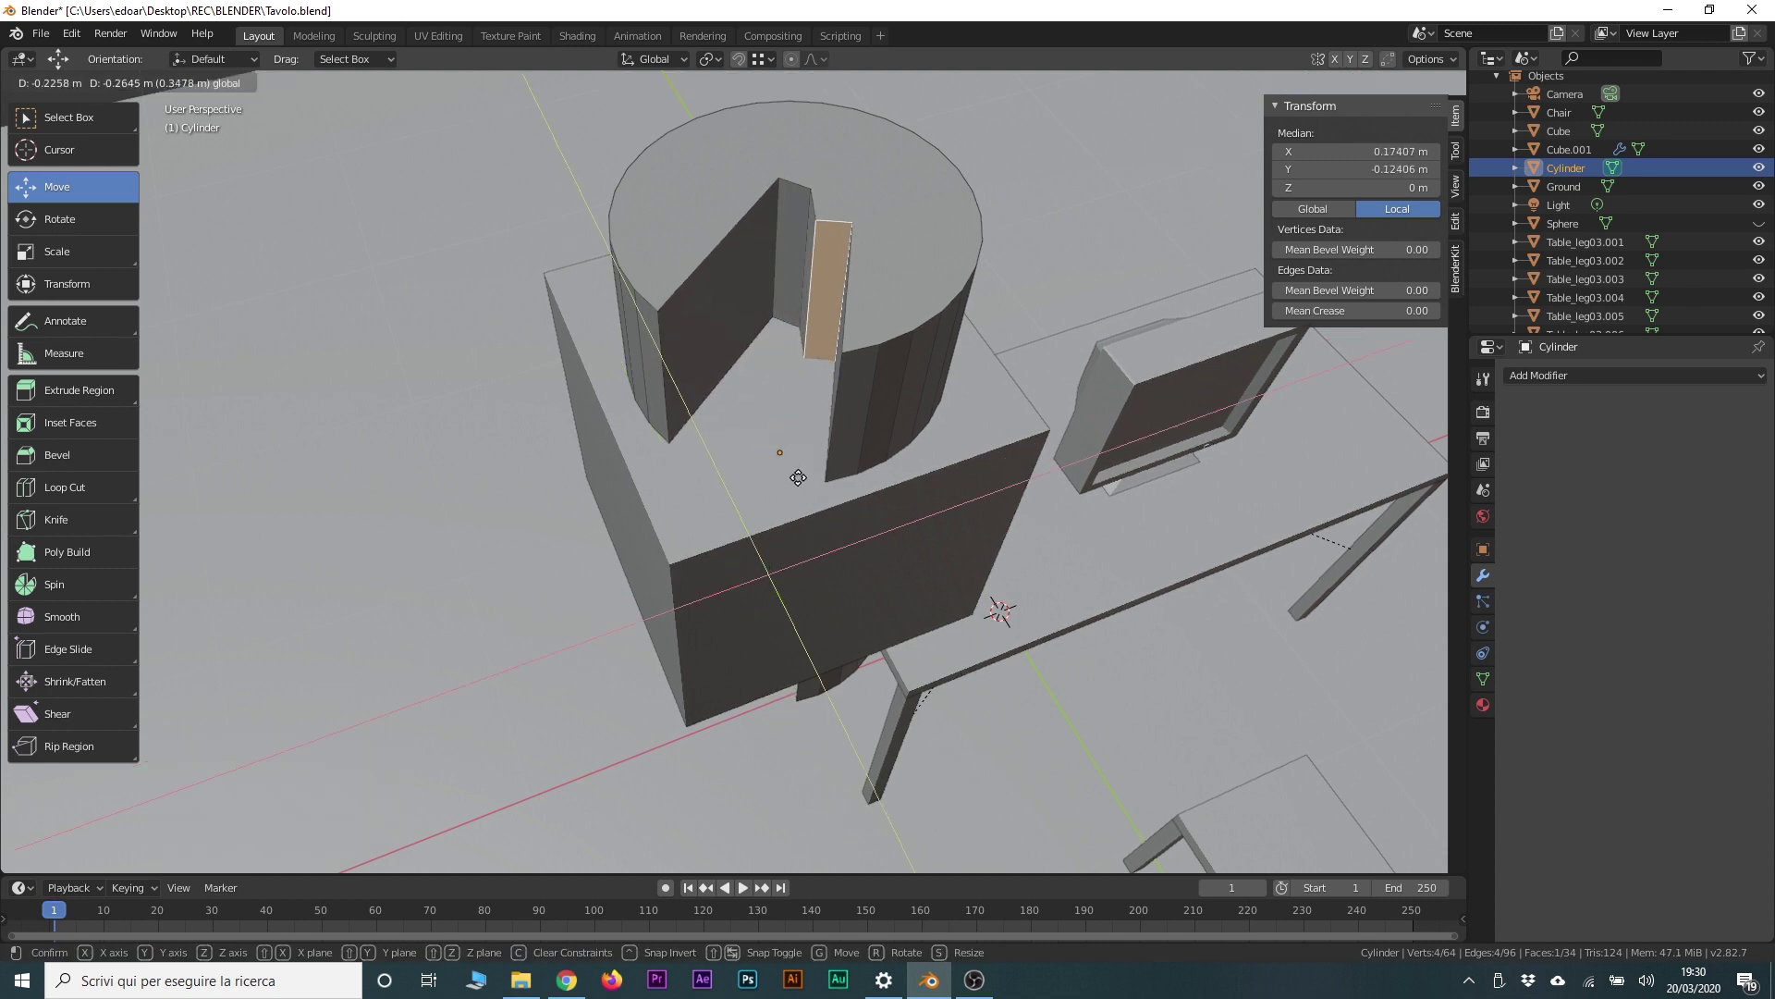
{"action": "left_click", "coordinate": [800, 488]}
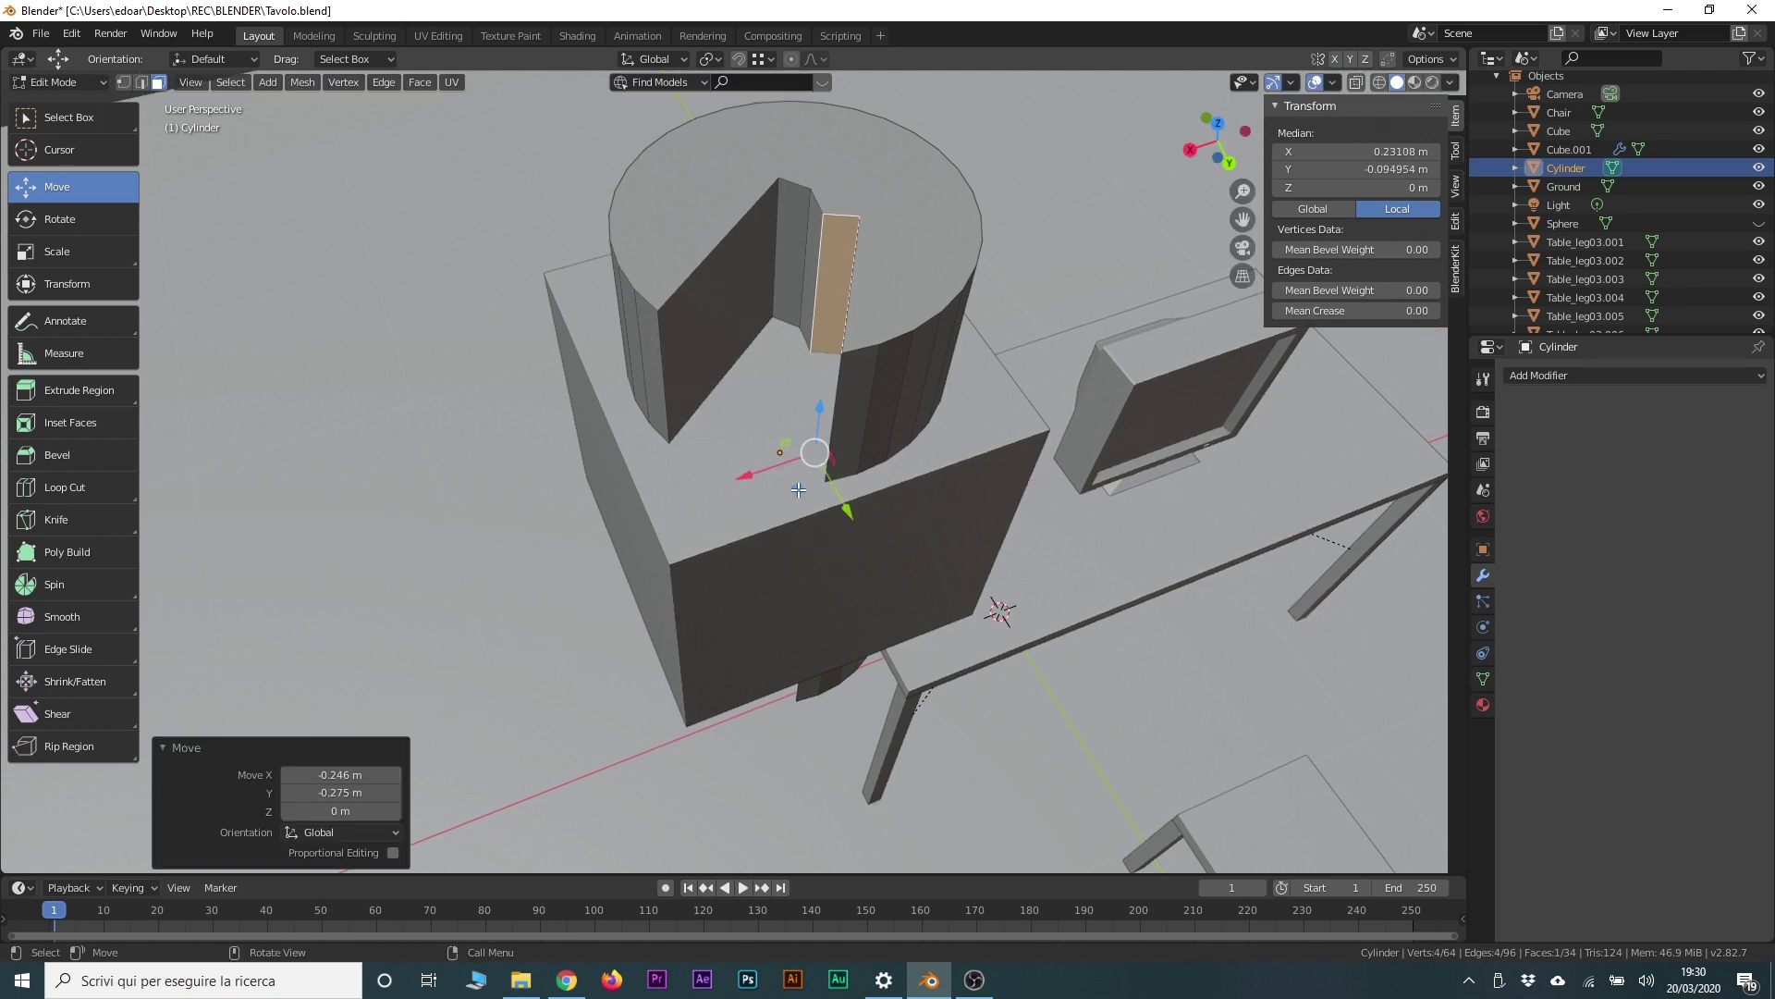
Step: Return to Object Mode, hide the Cylinder again, and view the notched hole from above
{"action": "key", "text": "Tab"}
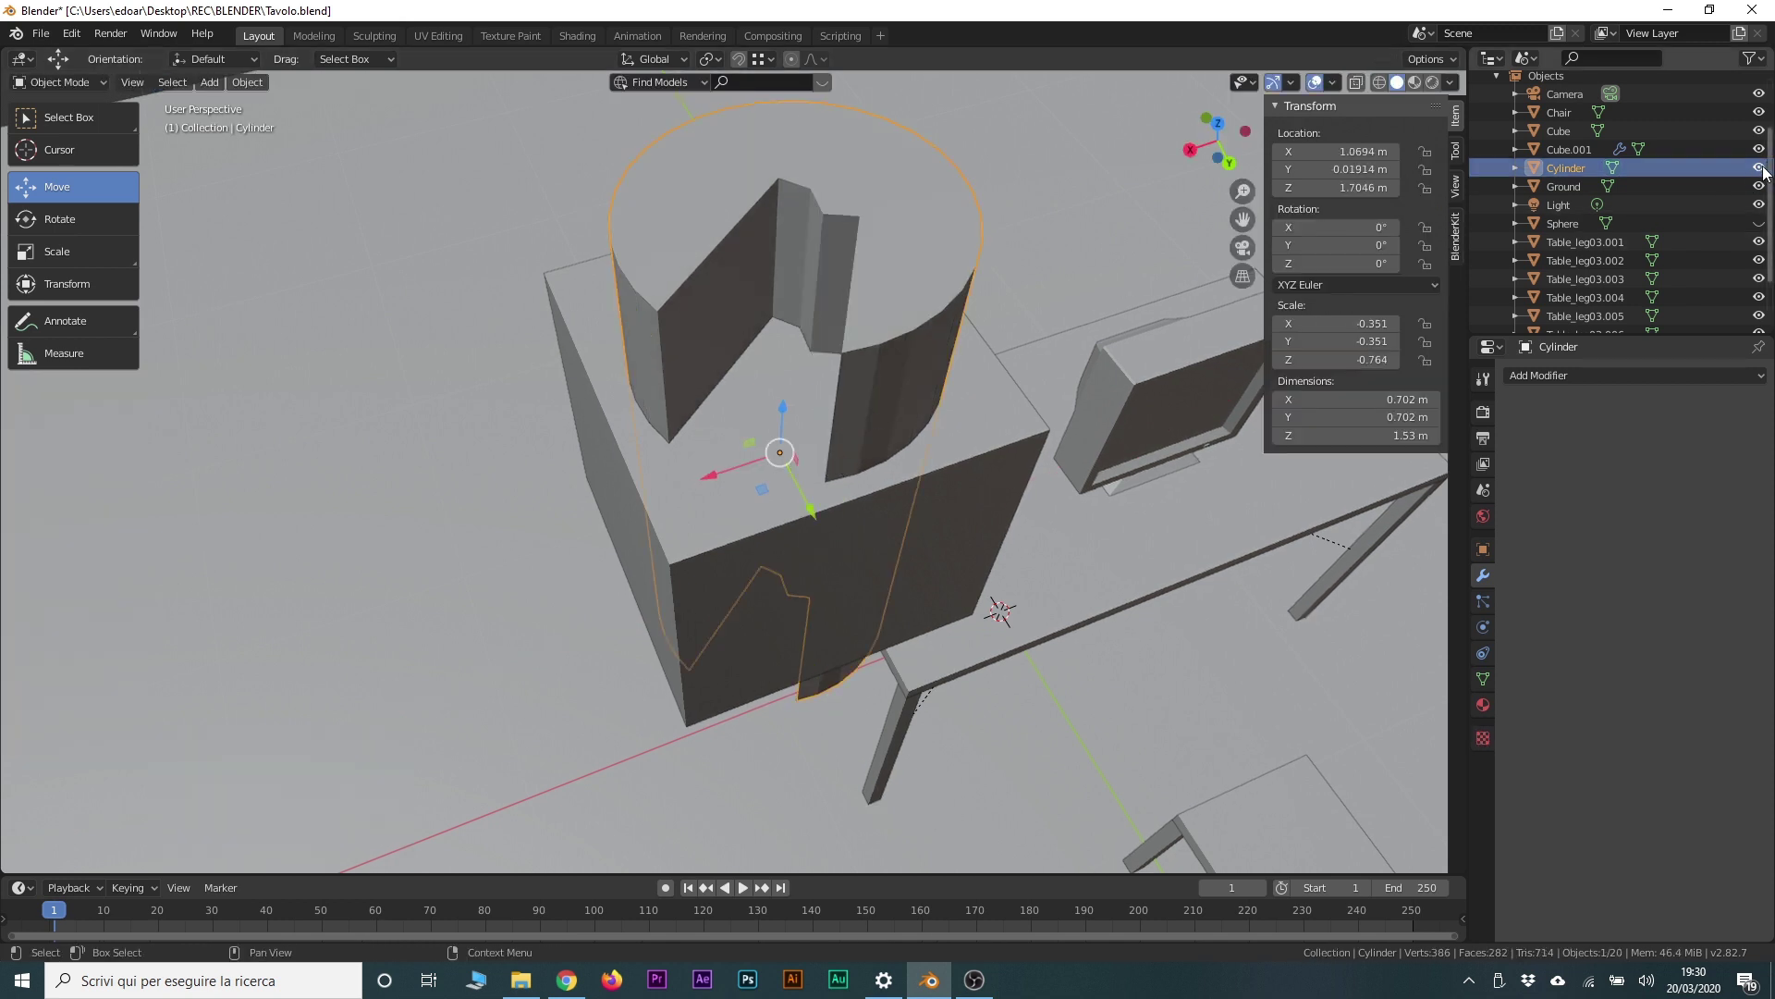
{"action": "left_click", "coordinate": [1759, 168]}
{"action": "mouse_move", "coordinate": [856, 368]}
{"action": "middle_mouse_down"}
{"action": "mouse_move", "coordinate": [657, 346]}
{"action": "mouse_move", "coordinate": [878, 224]}
{"action": "mouse_move", "coordinate": [963, 289]}
{"action": "mouse_move", "coordinate": [897, 324]}
{"action": "middle_mouse_up"}
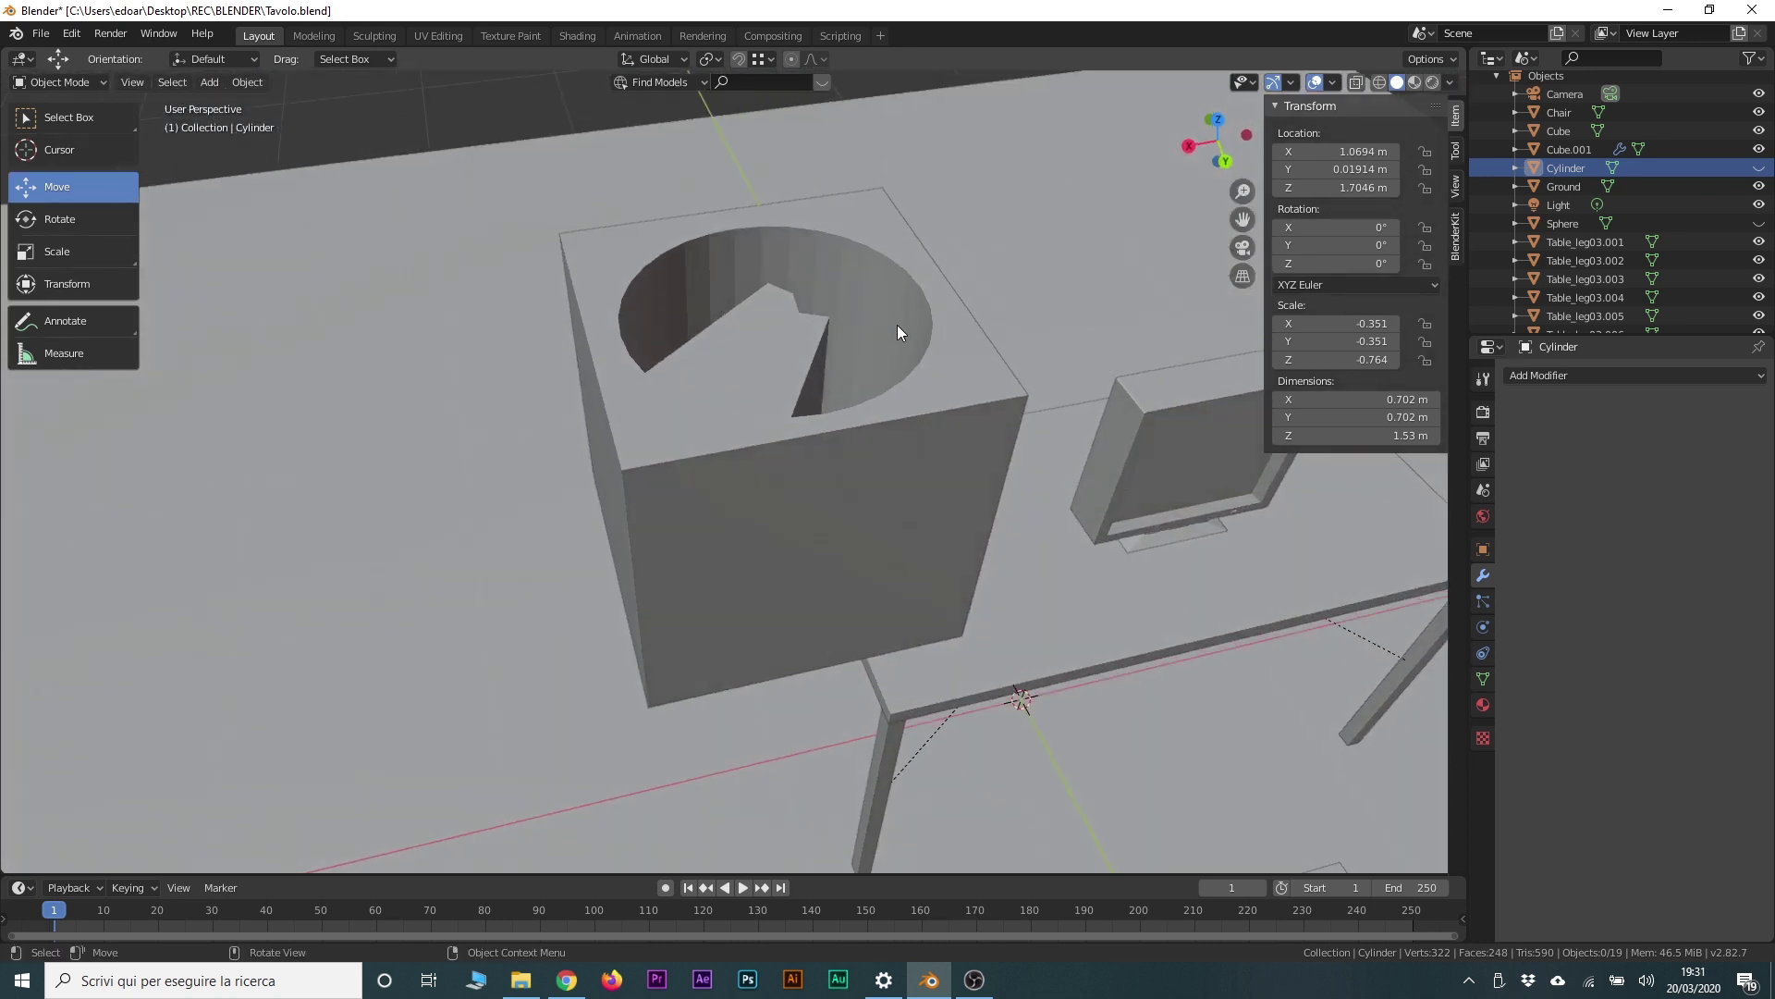
Step: Undo the cylinder face edits to restore the round hole
{"action": "key", "text": "Tab"}
{"action": "key", "text": "ctrl+z"}
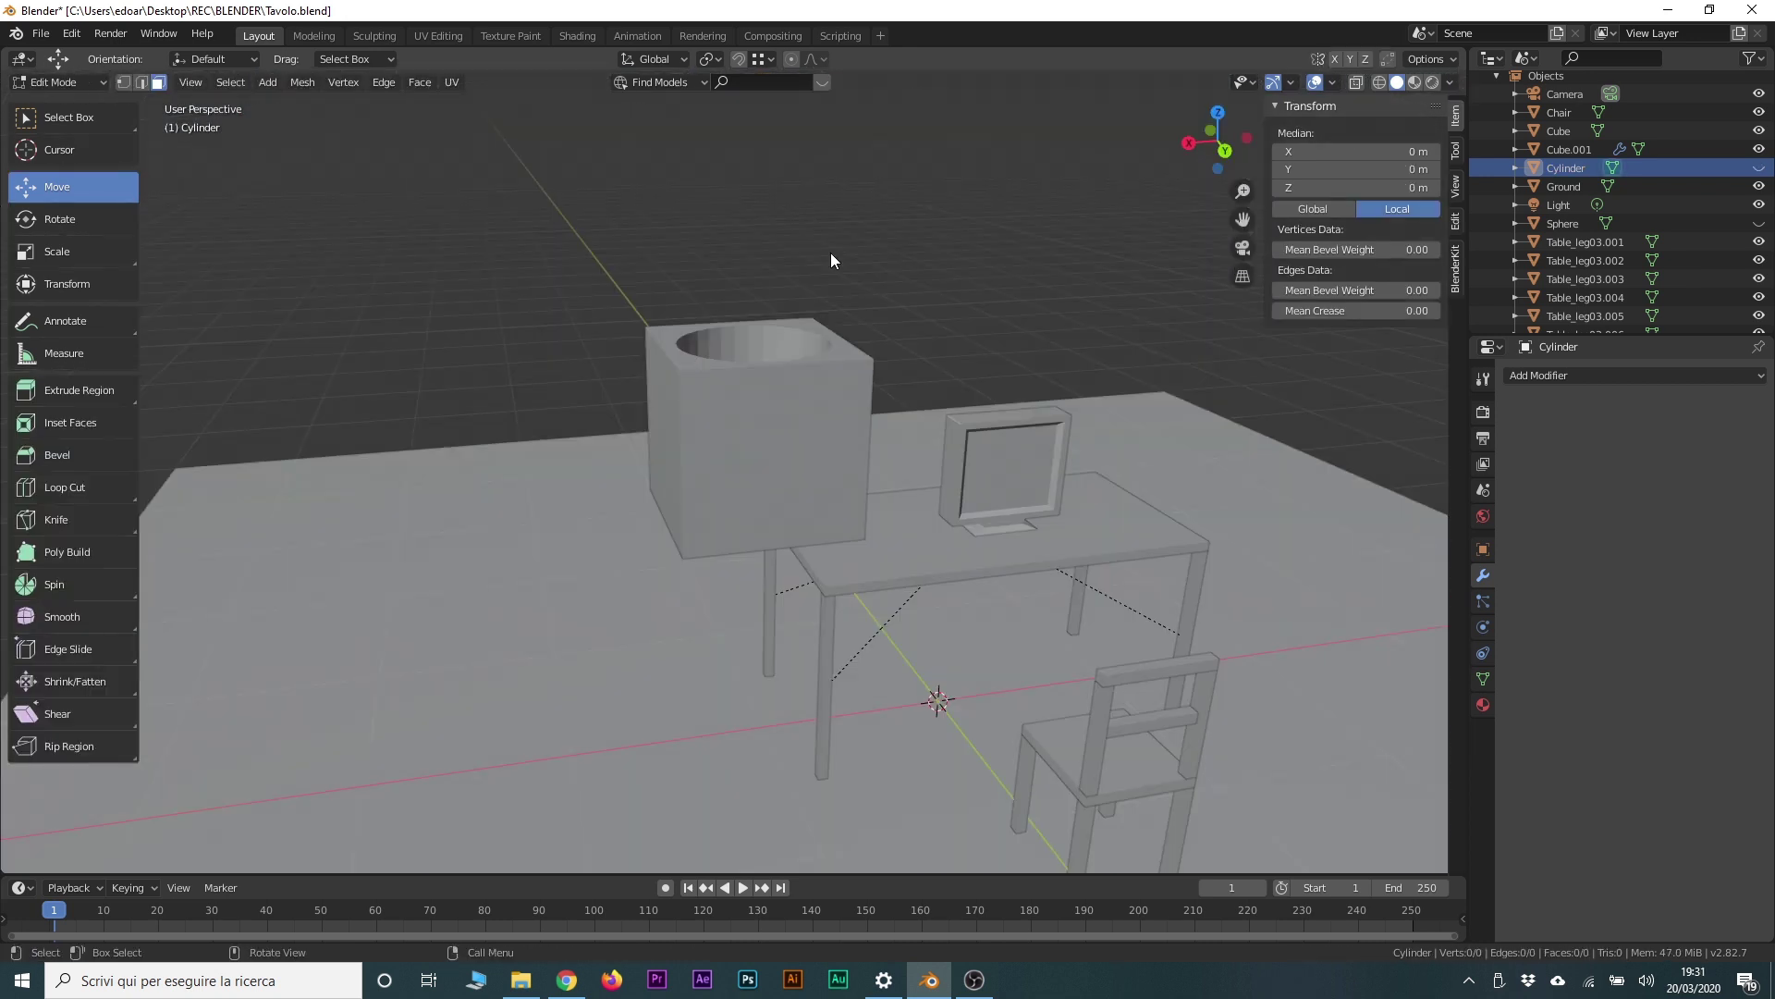
{"action": "mouse_move", "coordinate": [830, 261]}
{"action": "middle_mouse_down"}
{"action": "mouse_move", "coordinate": [841, 327]}
{"action": "mouse_move", "coordinate": [821, 235]}
{"action": "middle_mouse_up"}
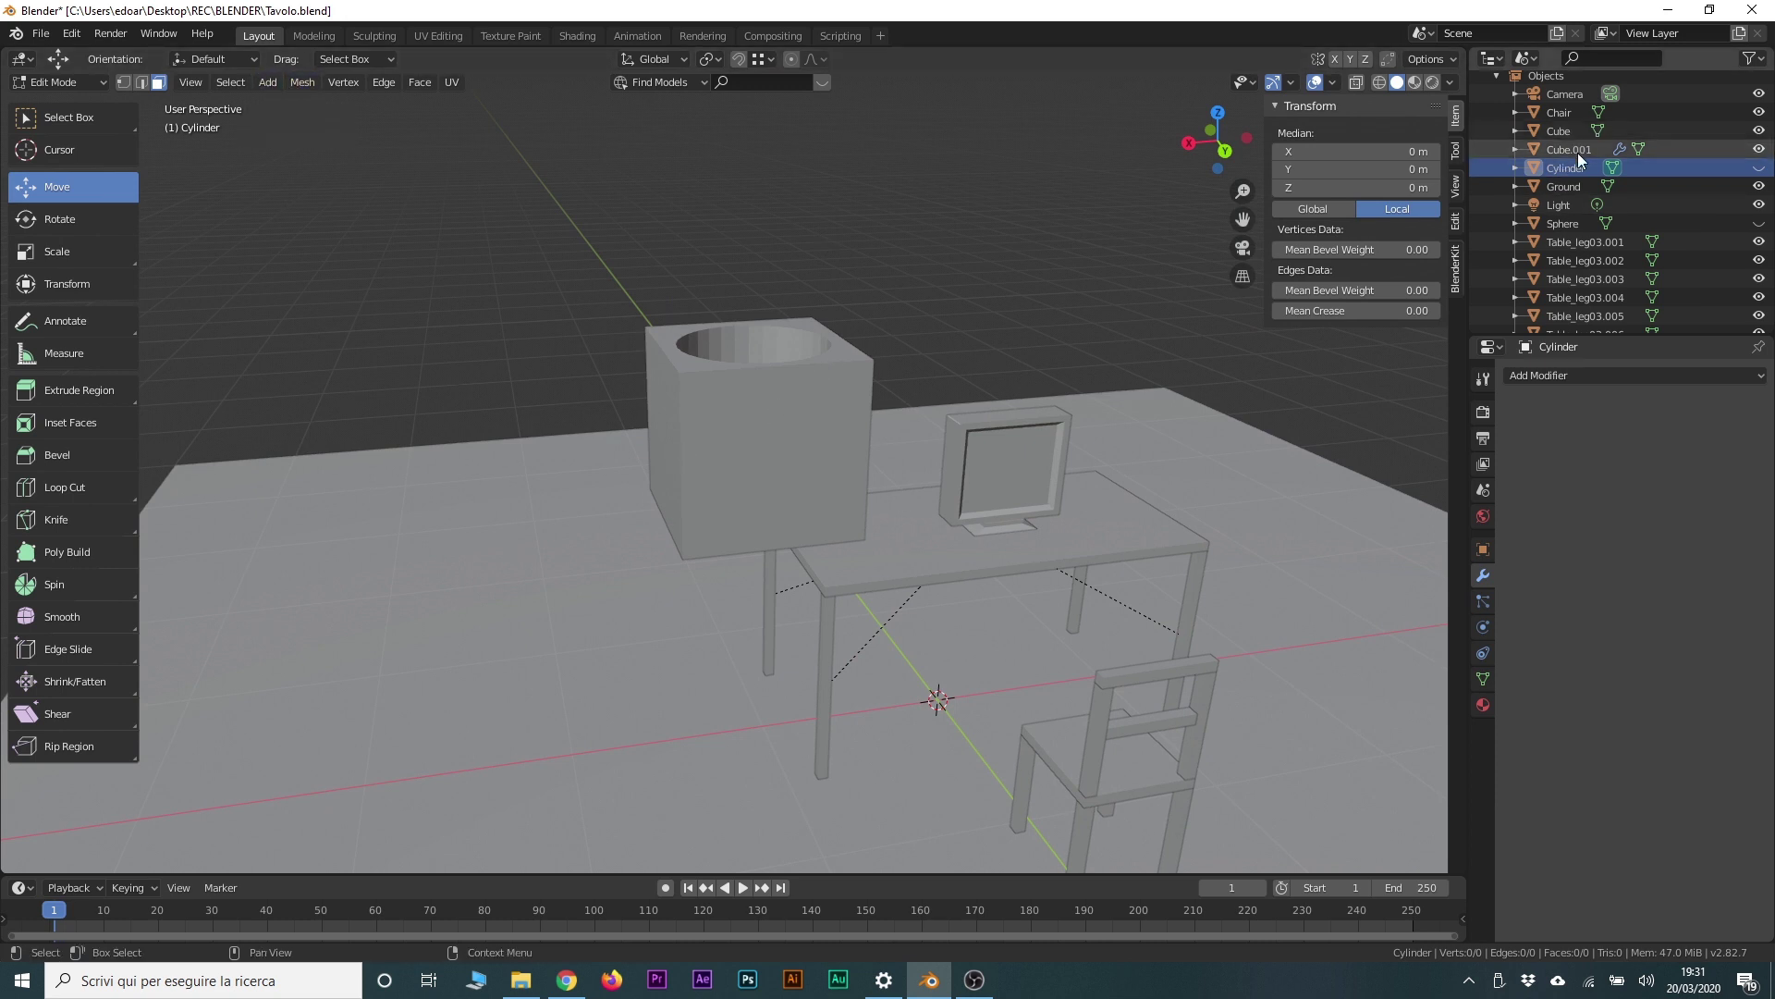
Step: Duplicate the holed box 1.32 m along X and delete the copy's Boolean modifier
{"action": "key", "text": "Tab"}
{"action": "left_click", "coordinate": [683, 454]}
{"action": "key", "text": "shift+d"}
{"action": "key", "text": "x"}
{"action": "left_click", "coordinate": [353, 453]}
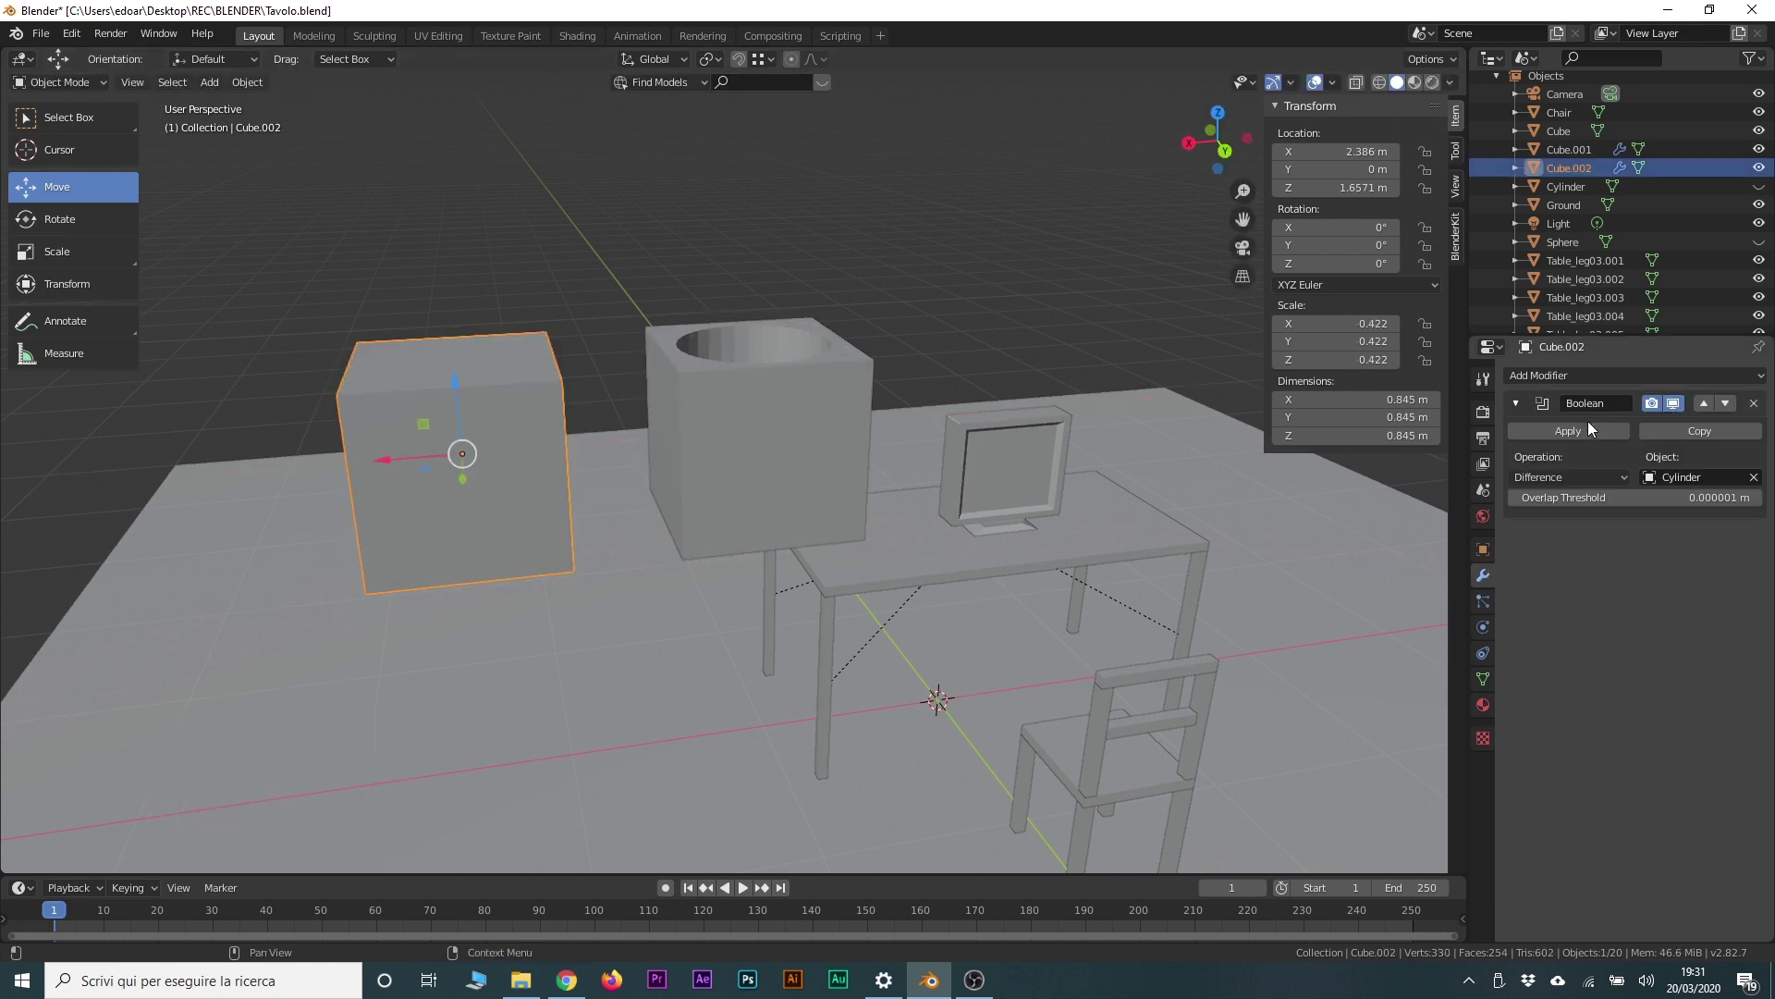
{"action": "left_click", "coordinate": [1754, 405]}
{"action": "left_click", "coordinate": [1585, 374]}
{"action": "mouse_move", "coordinate": [892, 923]}
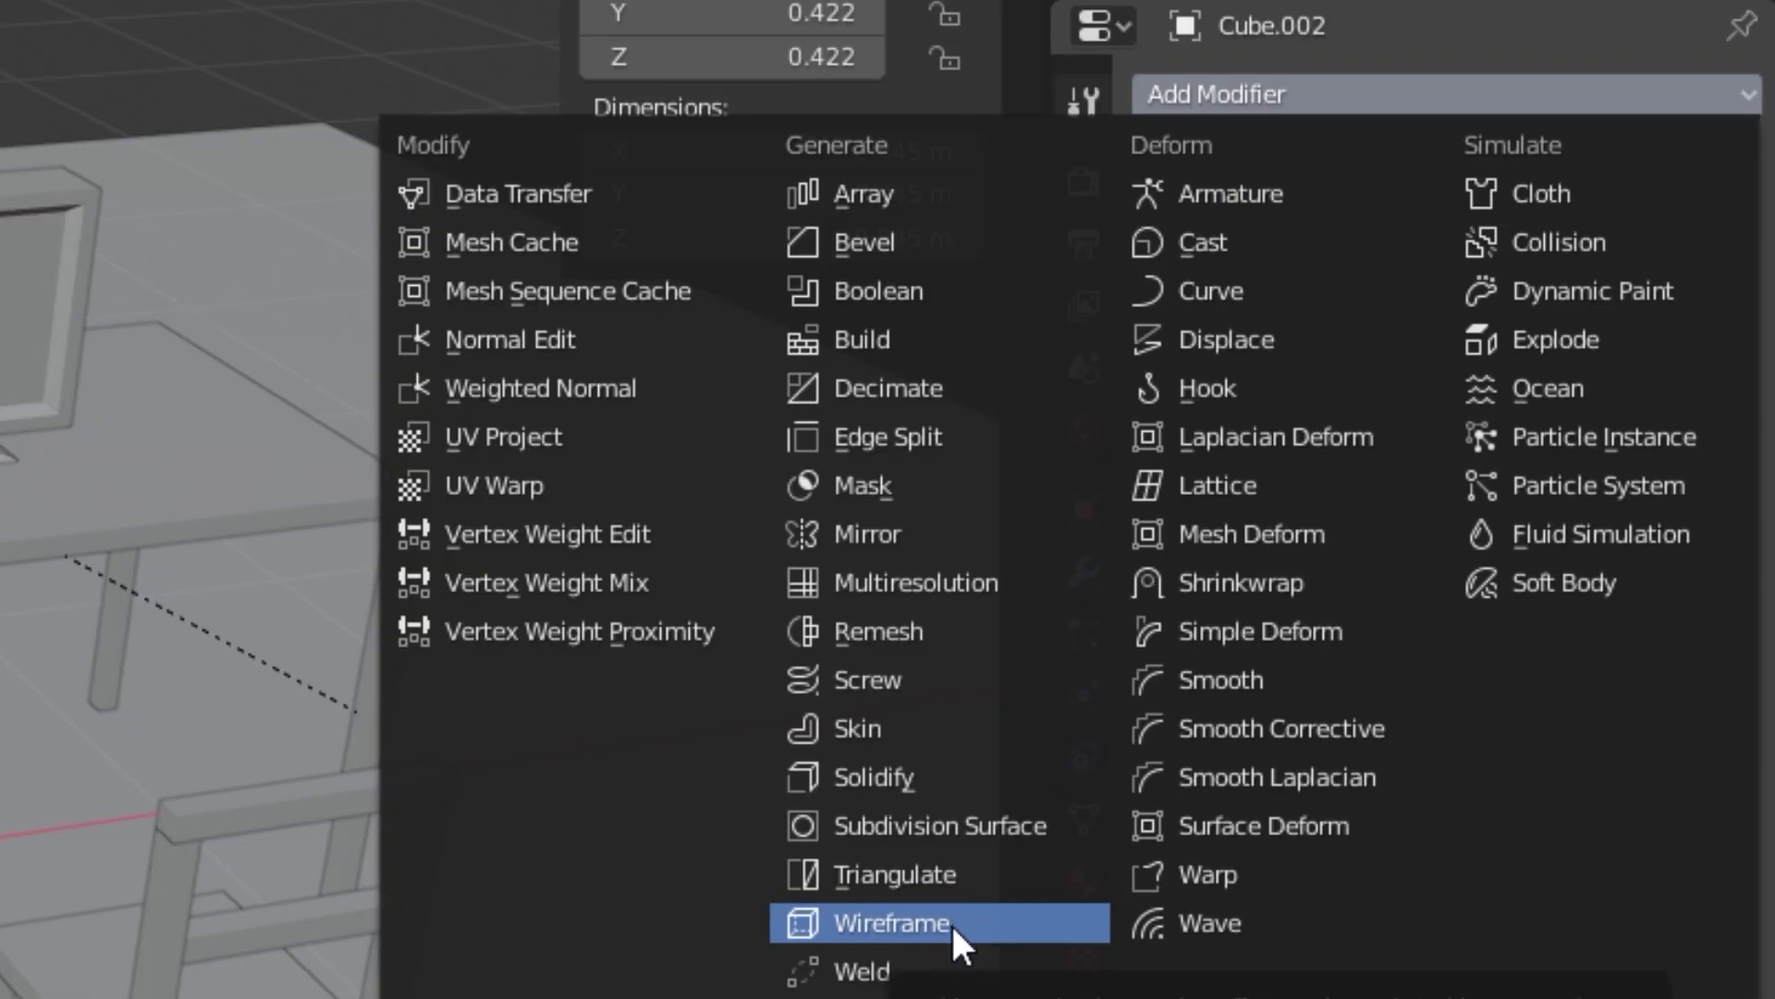
Step: Give Cube.002 a Wireframe modifier with 0.077 m thickness and Relative Thickness enabled
{"action": "left_click", "coordinate": [951, 923]}
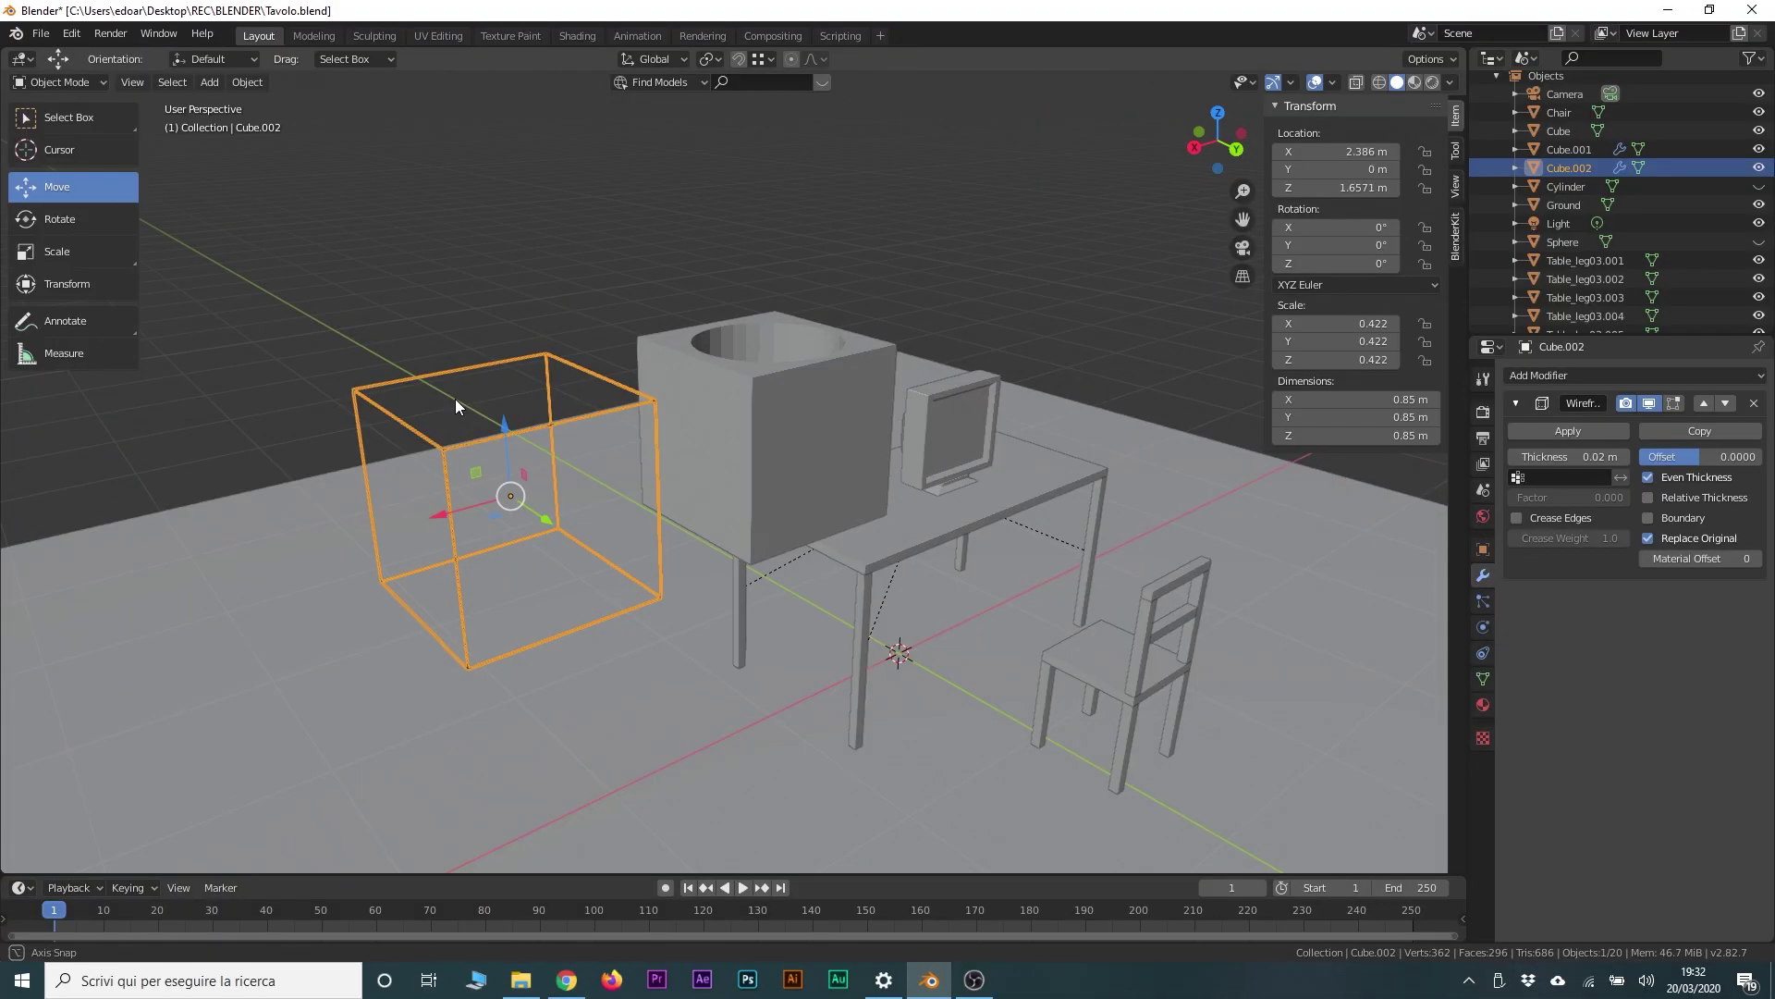
{"action": "scroll", "coordinate": [455, 404], "scroll_direction": "up", "scroll_amount": 2}
{"action": "scroll", "coordinate": [450, 401], "scroll_direction": "up", "scroll_amount": 2}
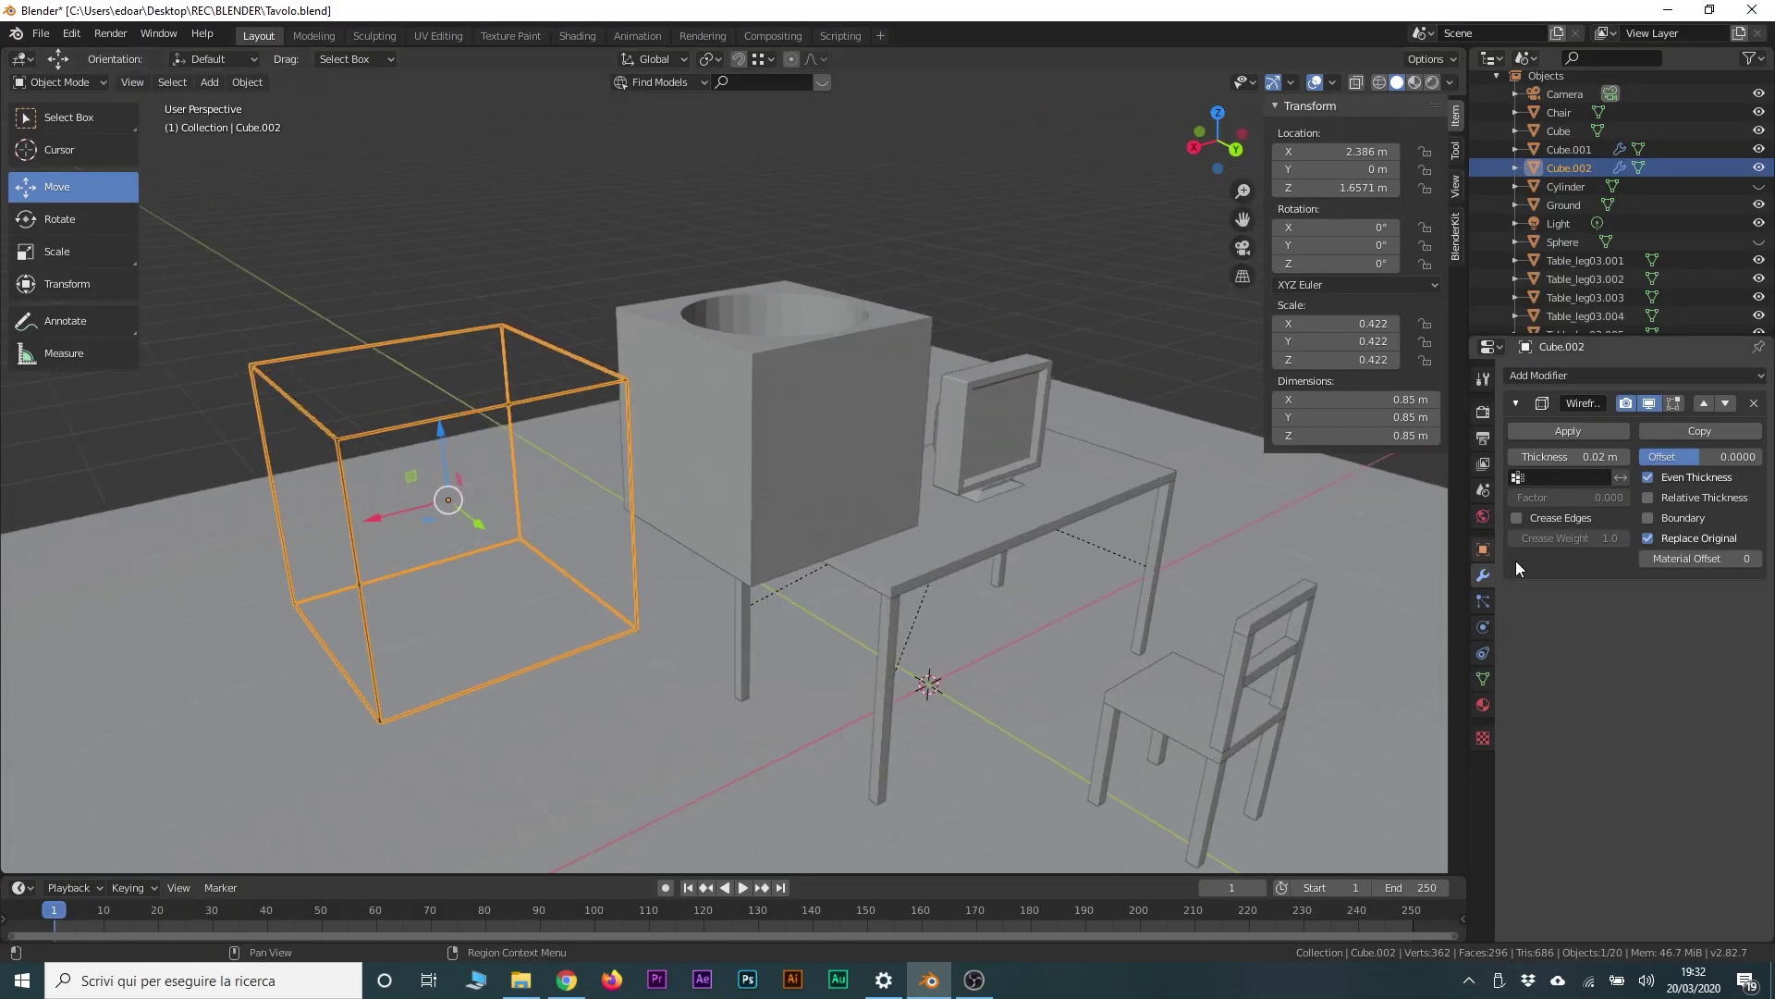
{"action": "mouse_move", "coordinate": [1566, 452]}
{"action": "left_mouse_down"}
{"action": "mouse_move", "coordinate": [1646, 453]}
{"action": "mouse_move", "coordinate": [1605, 456]}
{"action": "left_mouse_up"}
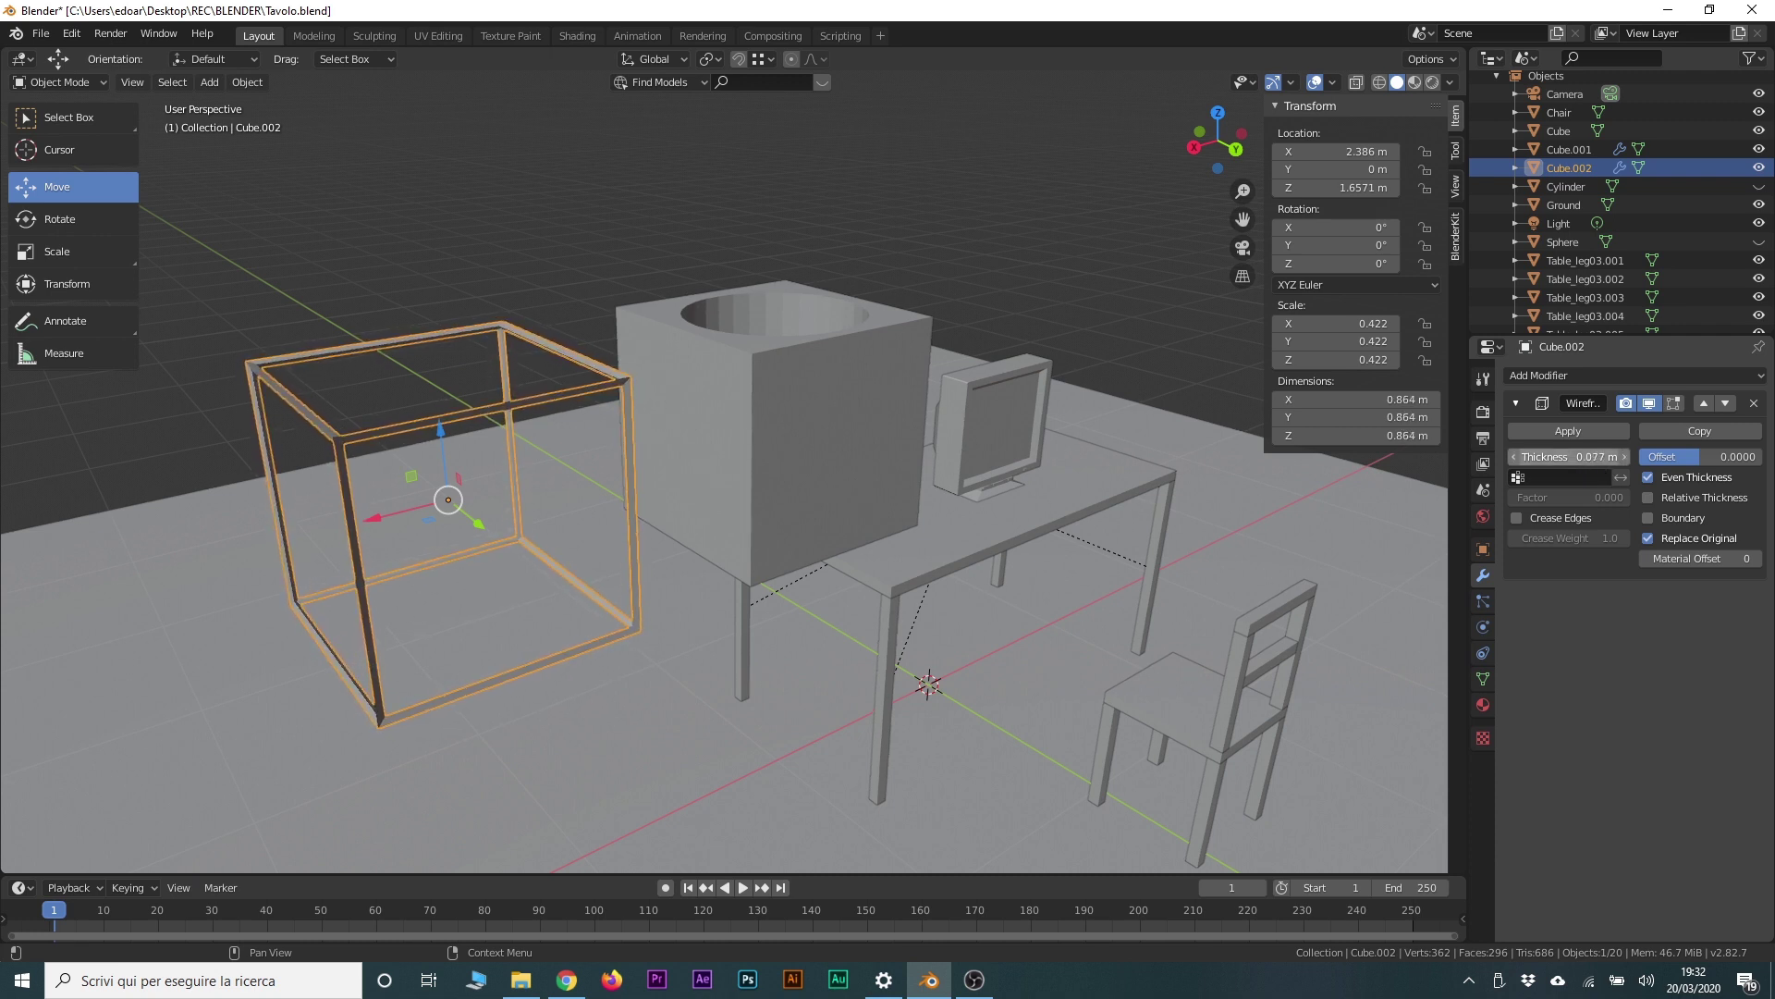
{"action": "left_click", "coordinate": [1646, 498]}
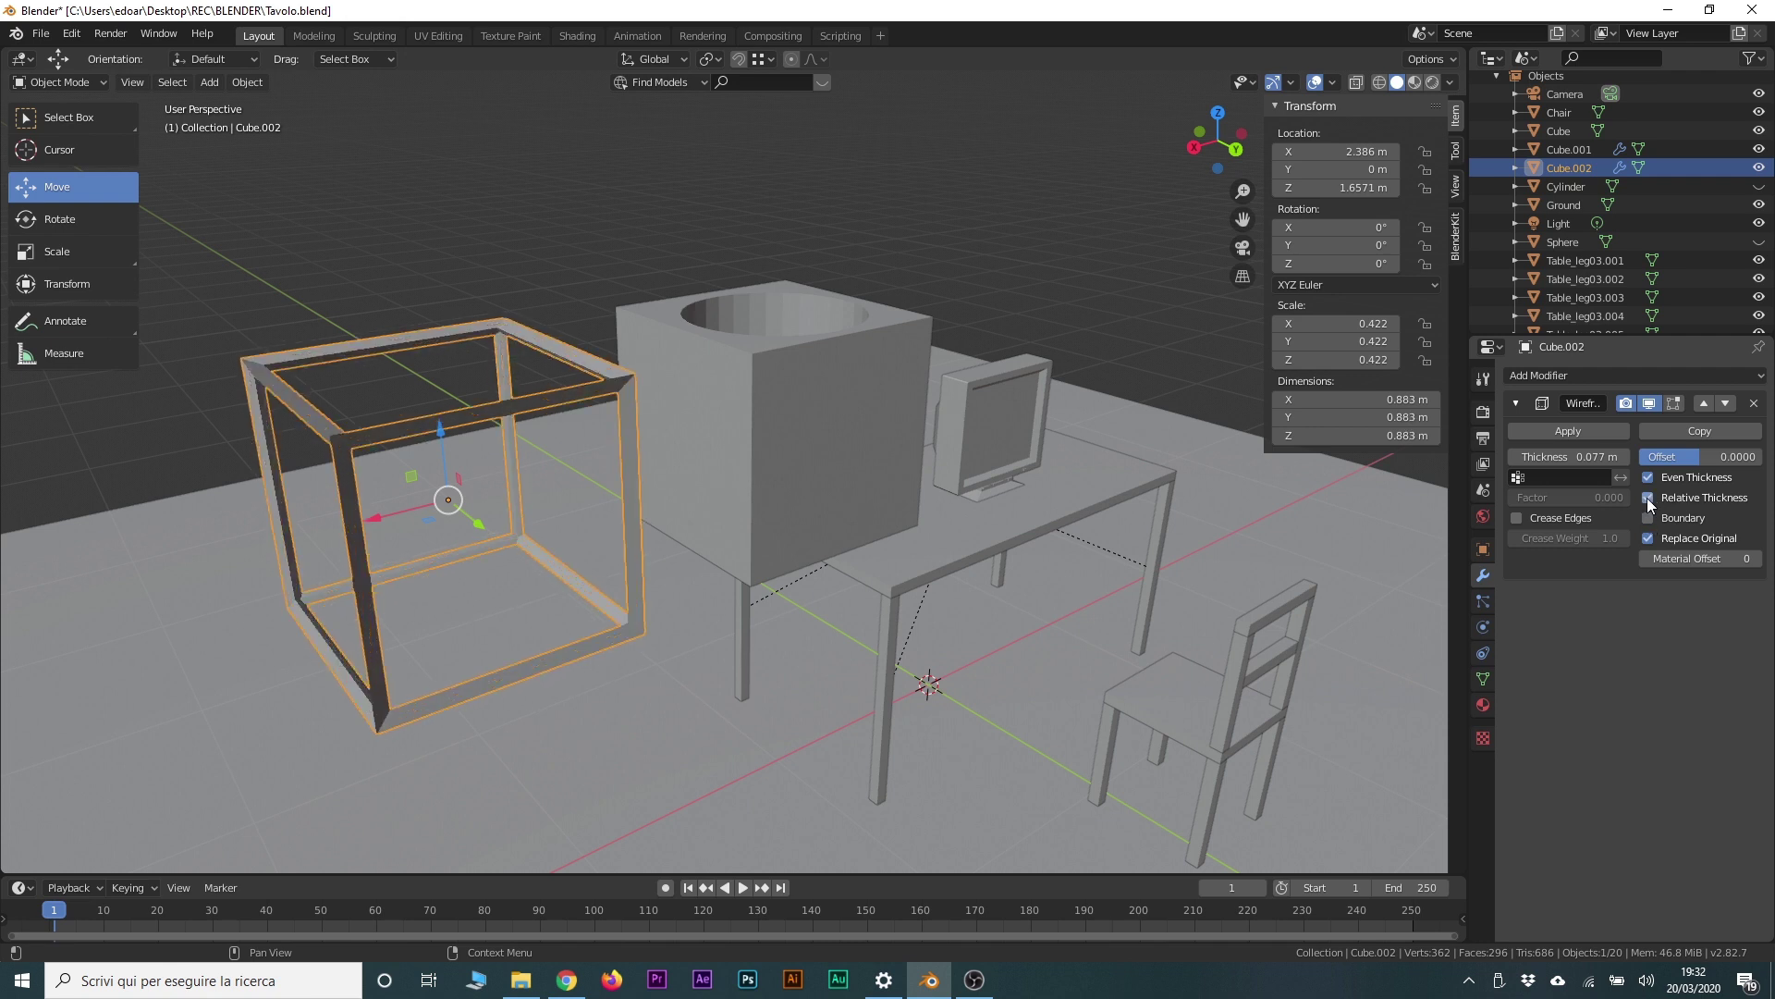
{"action": "left_click", "coordinate": [622, 238]}
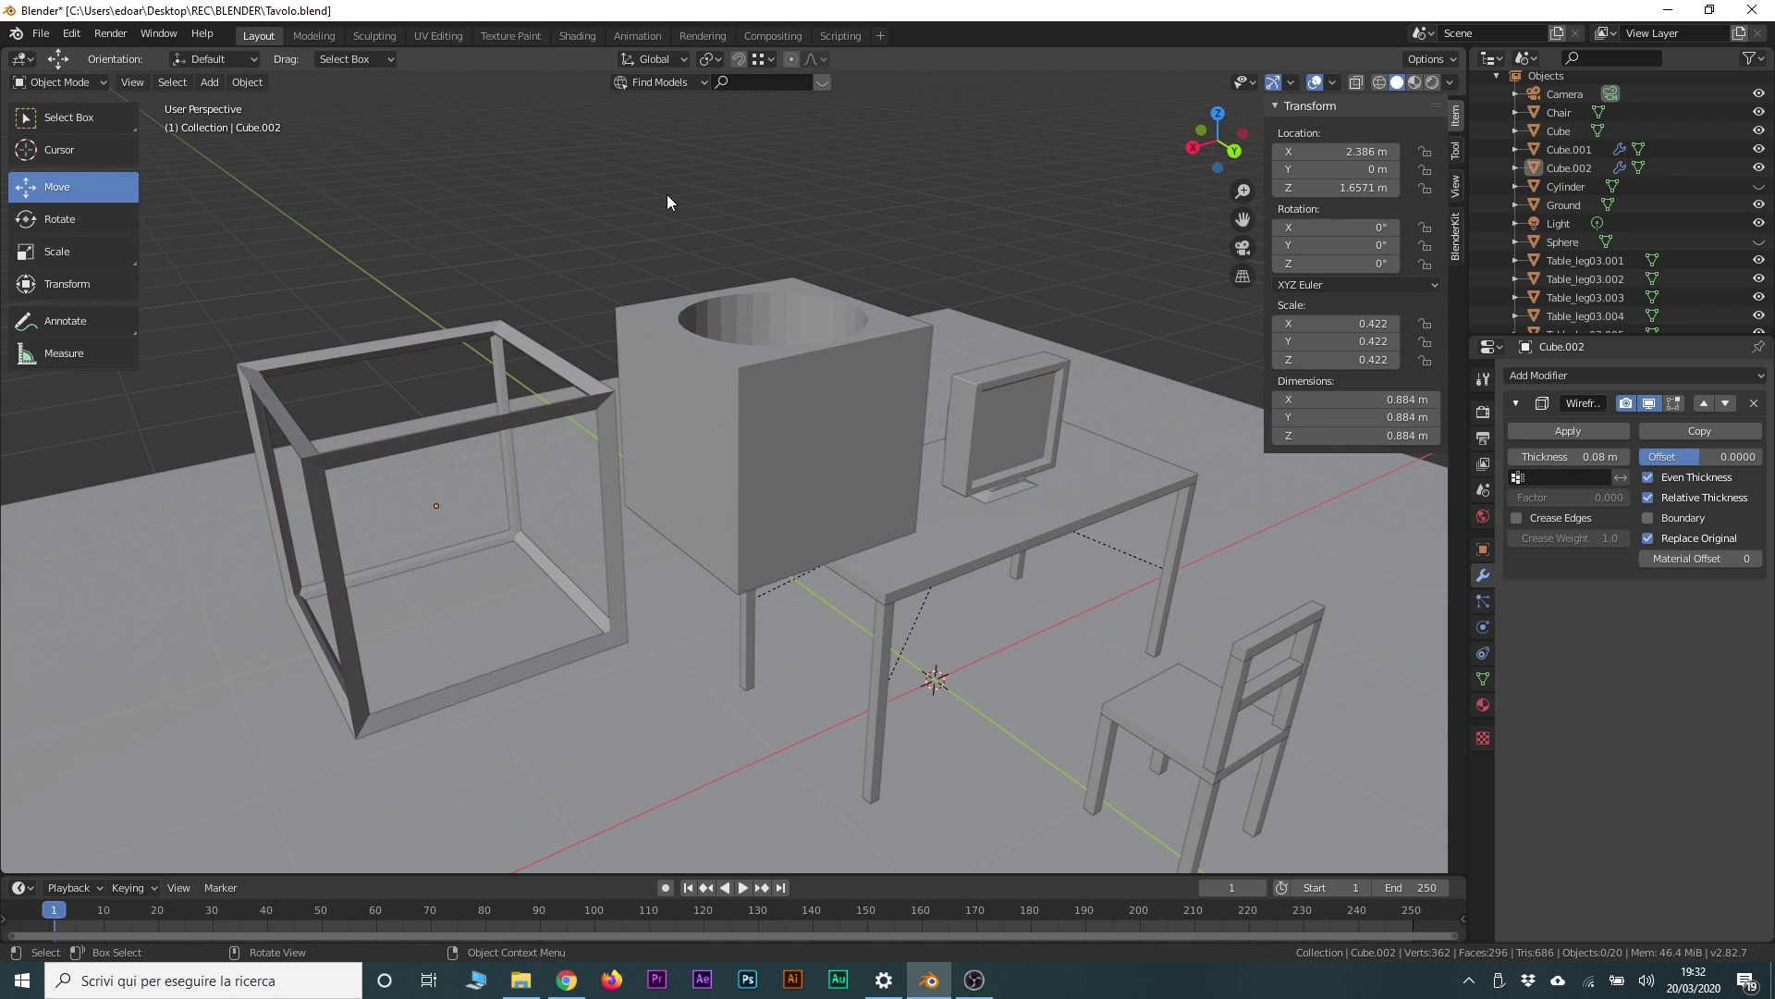
Step: Add a Wireframe modifier of 0.06 m thickness to Cube.001
{"action": "left_click", "coordinate": [797, 436]}
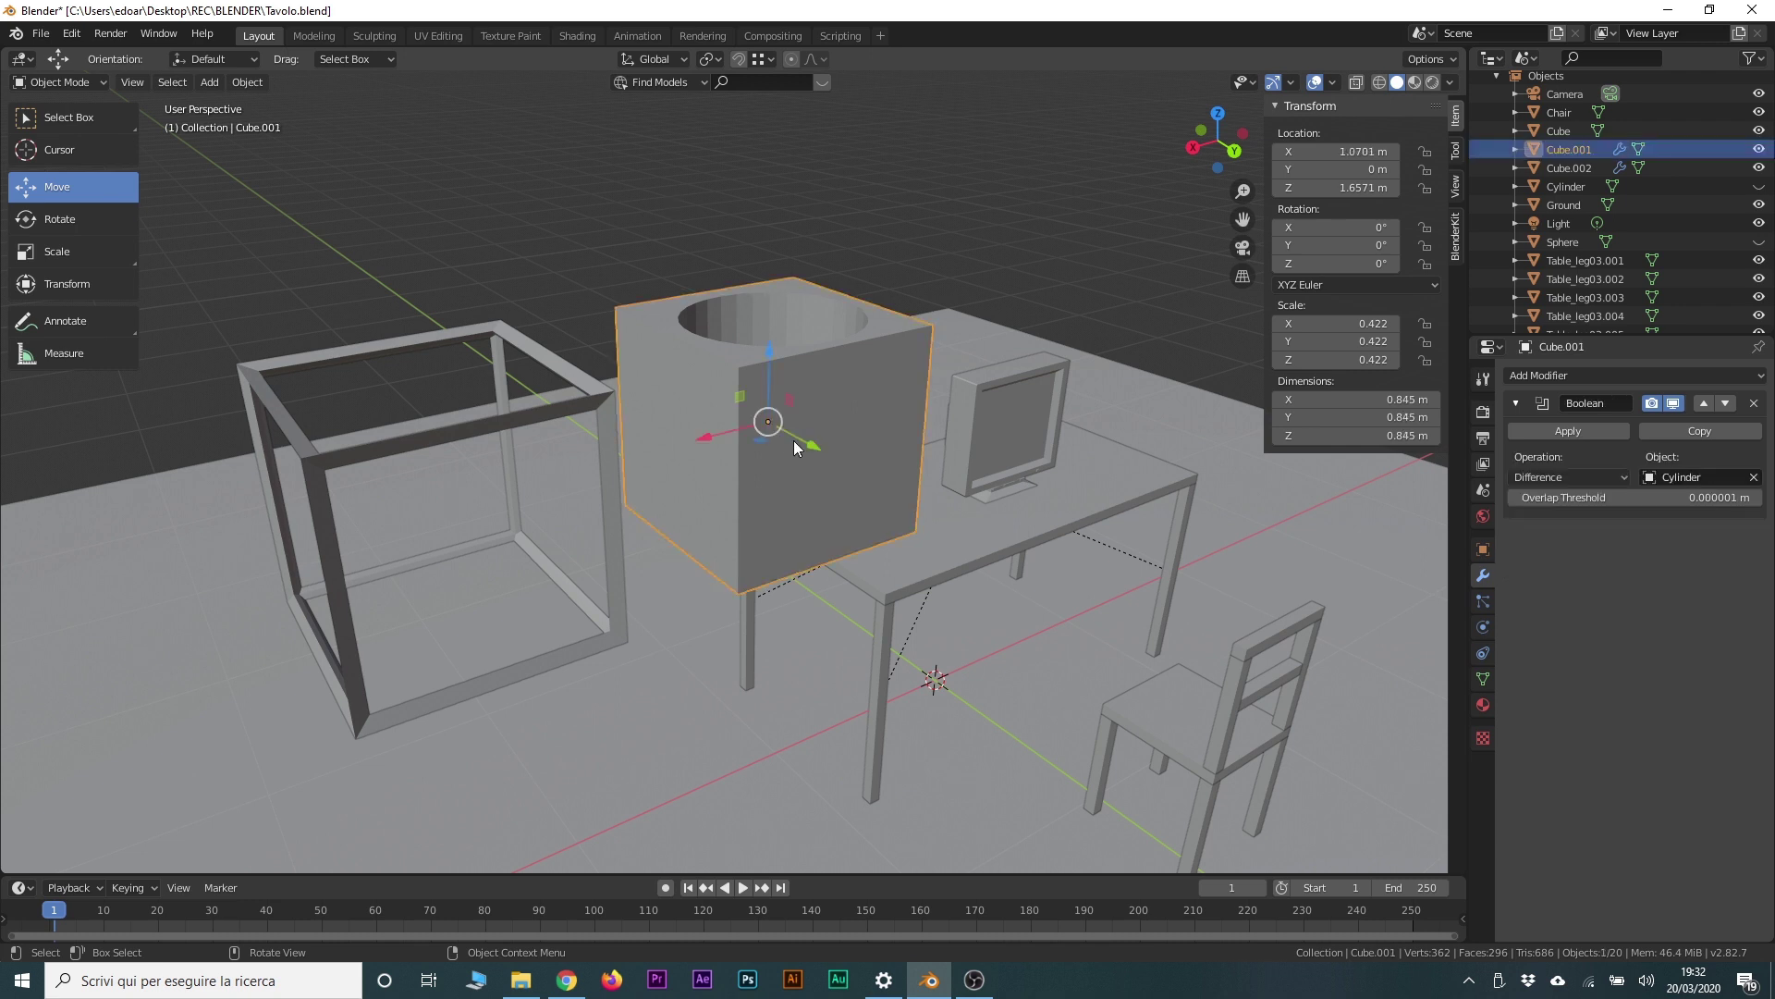
{"action": "mouse_move", "coordinate": [801, 424]}
{"action": "middle_mouse_down"}
{"action": "mouse_move", "coordinate": [871, 297]}
{"action": "mouse_move", "coordinate": [906, 285]}
{"action": "middle_mouse_up"}
{"action": "scroll", "coordinate": [875, 317], "scroll_direction": "up", "scroll_amount": 3}
{"action": "left_click", "coordinate": [1576, 375]}
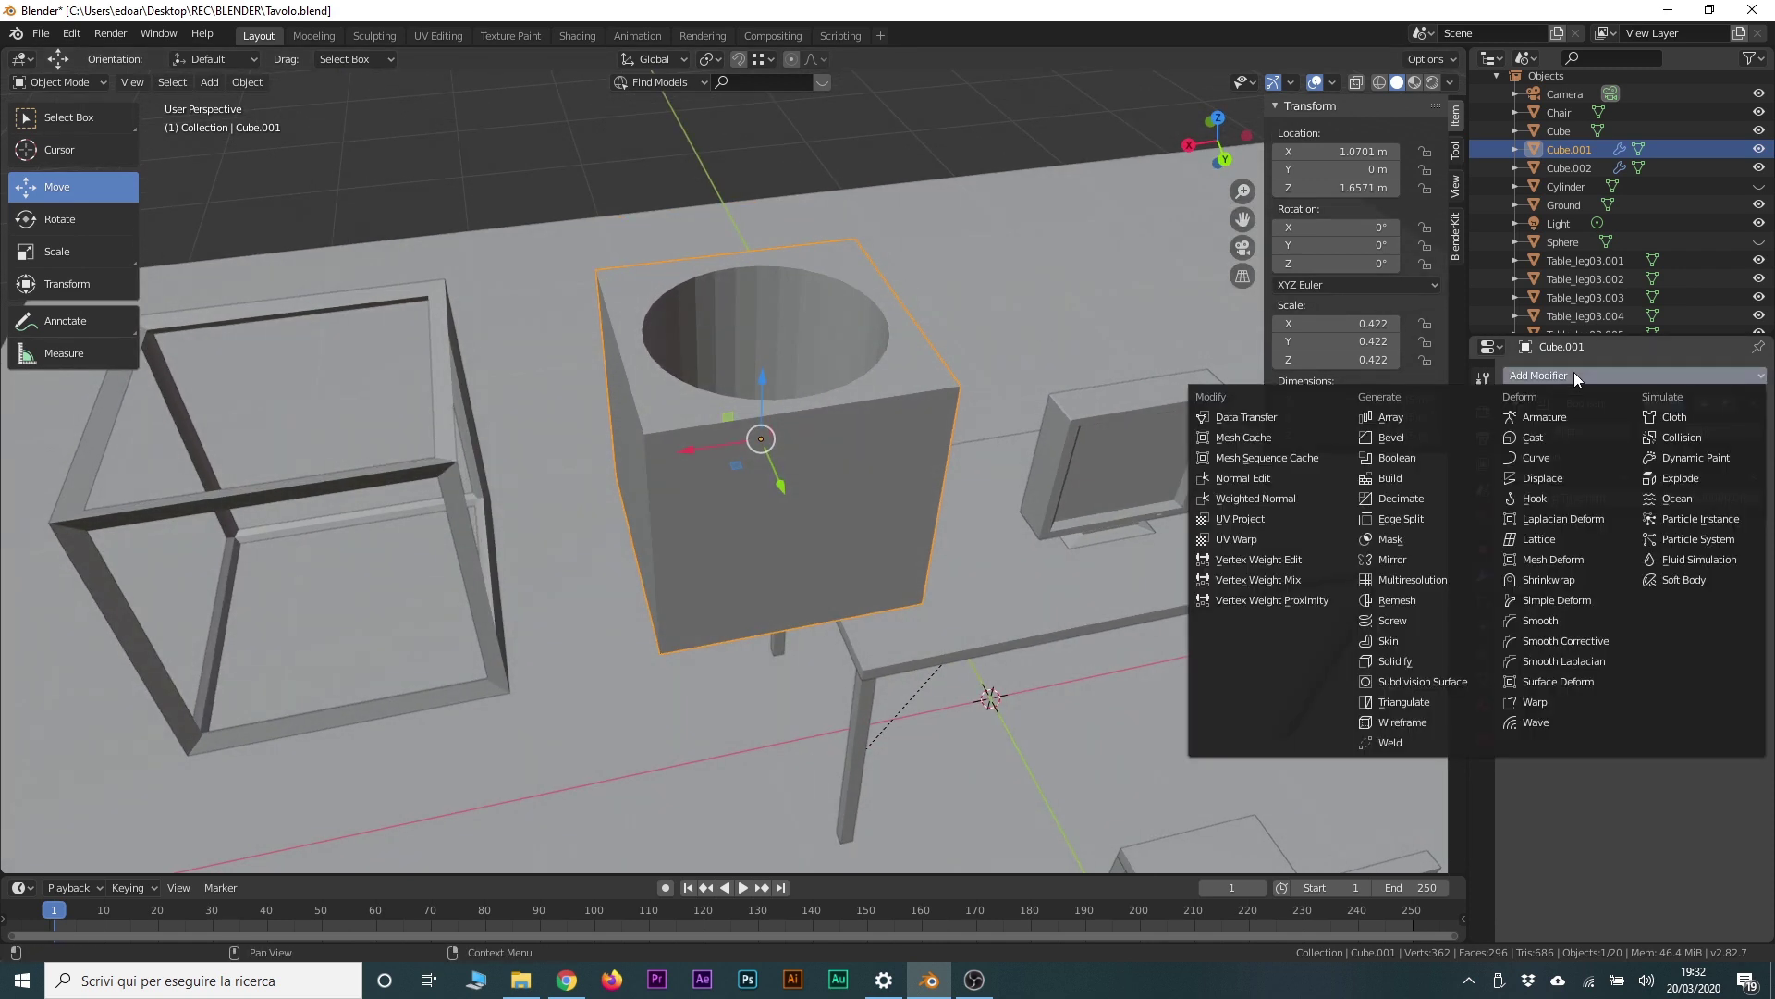
{"action": "left_click", "coordinate": [1428, 721]}
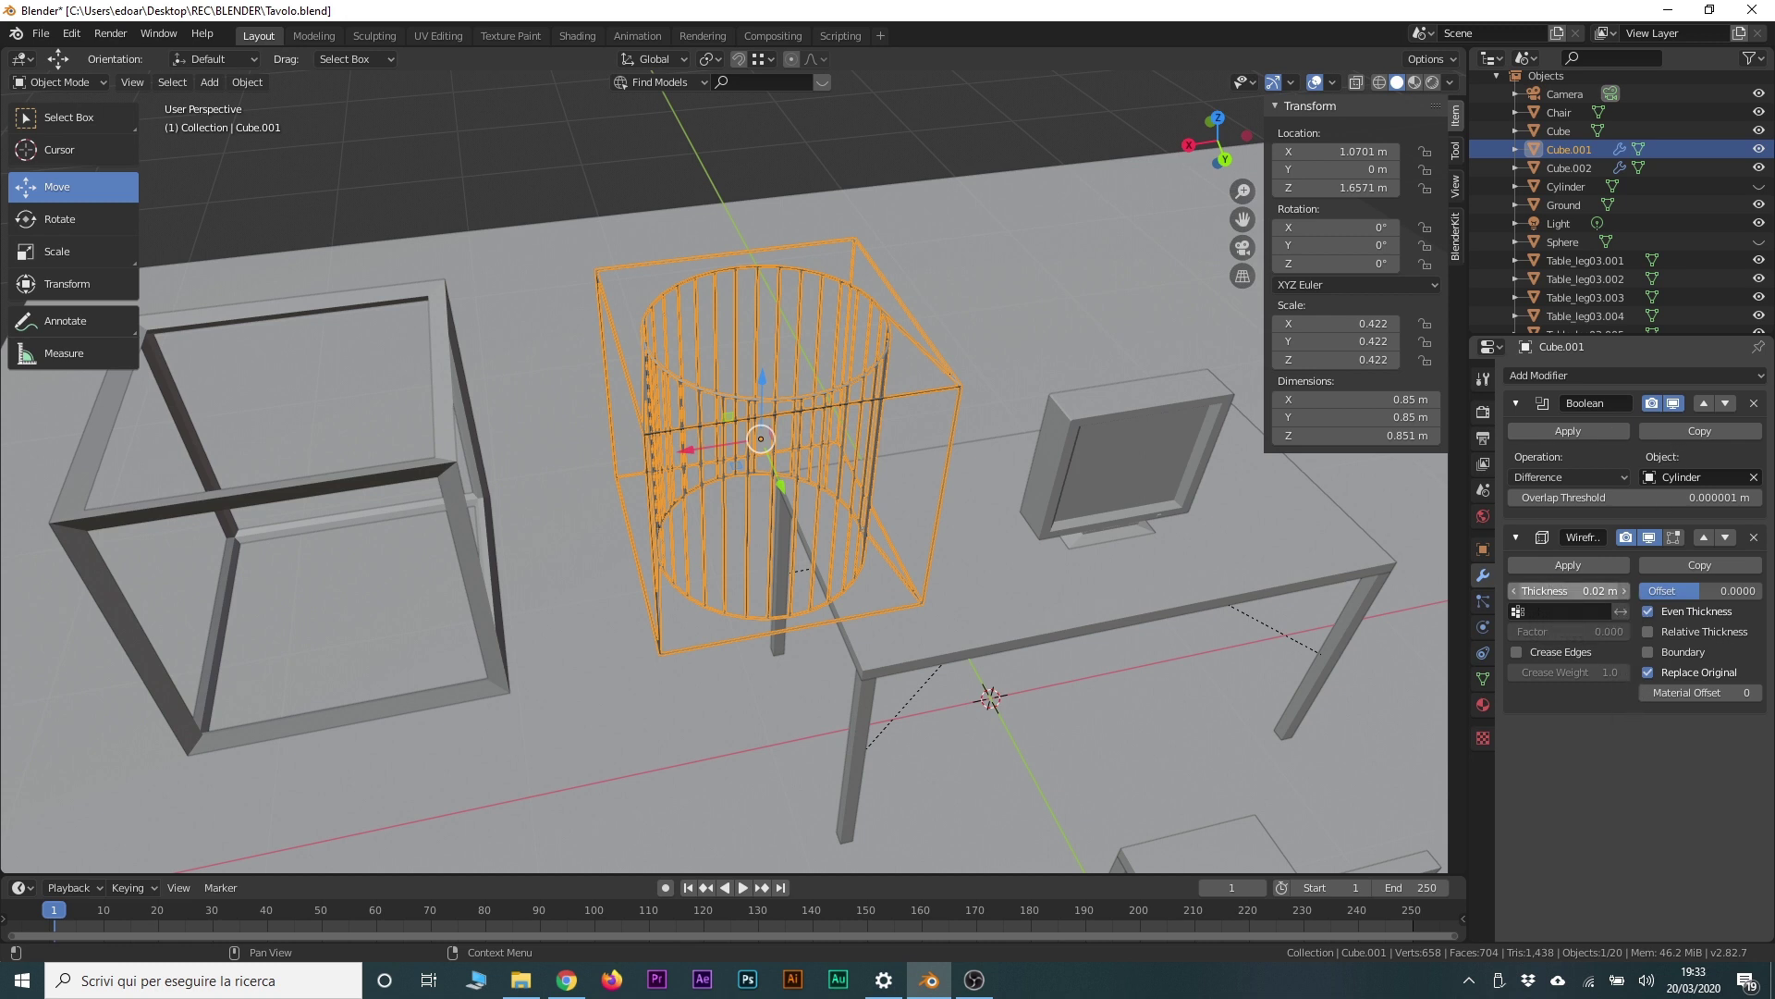
{"action": "left_click_drag", "start_coordinate": [1569, 589], "coordinate": [1609, 590]}
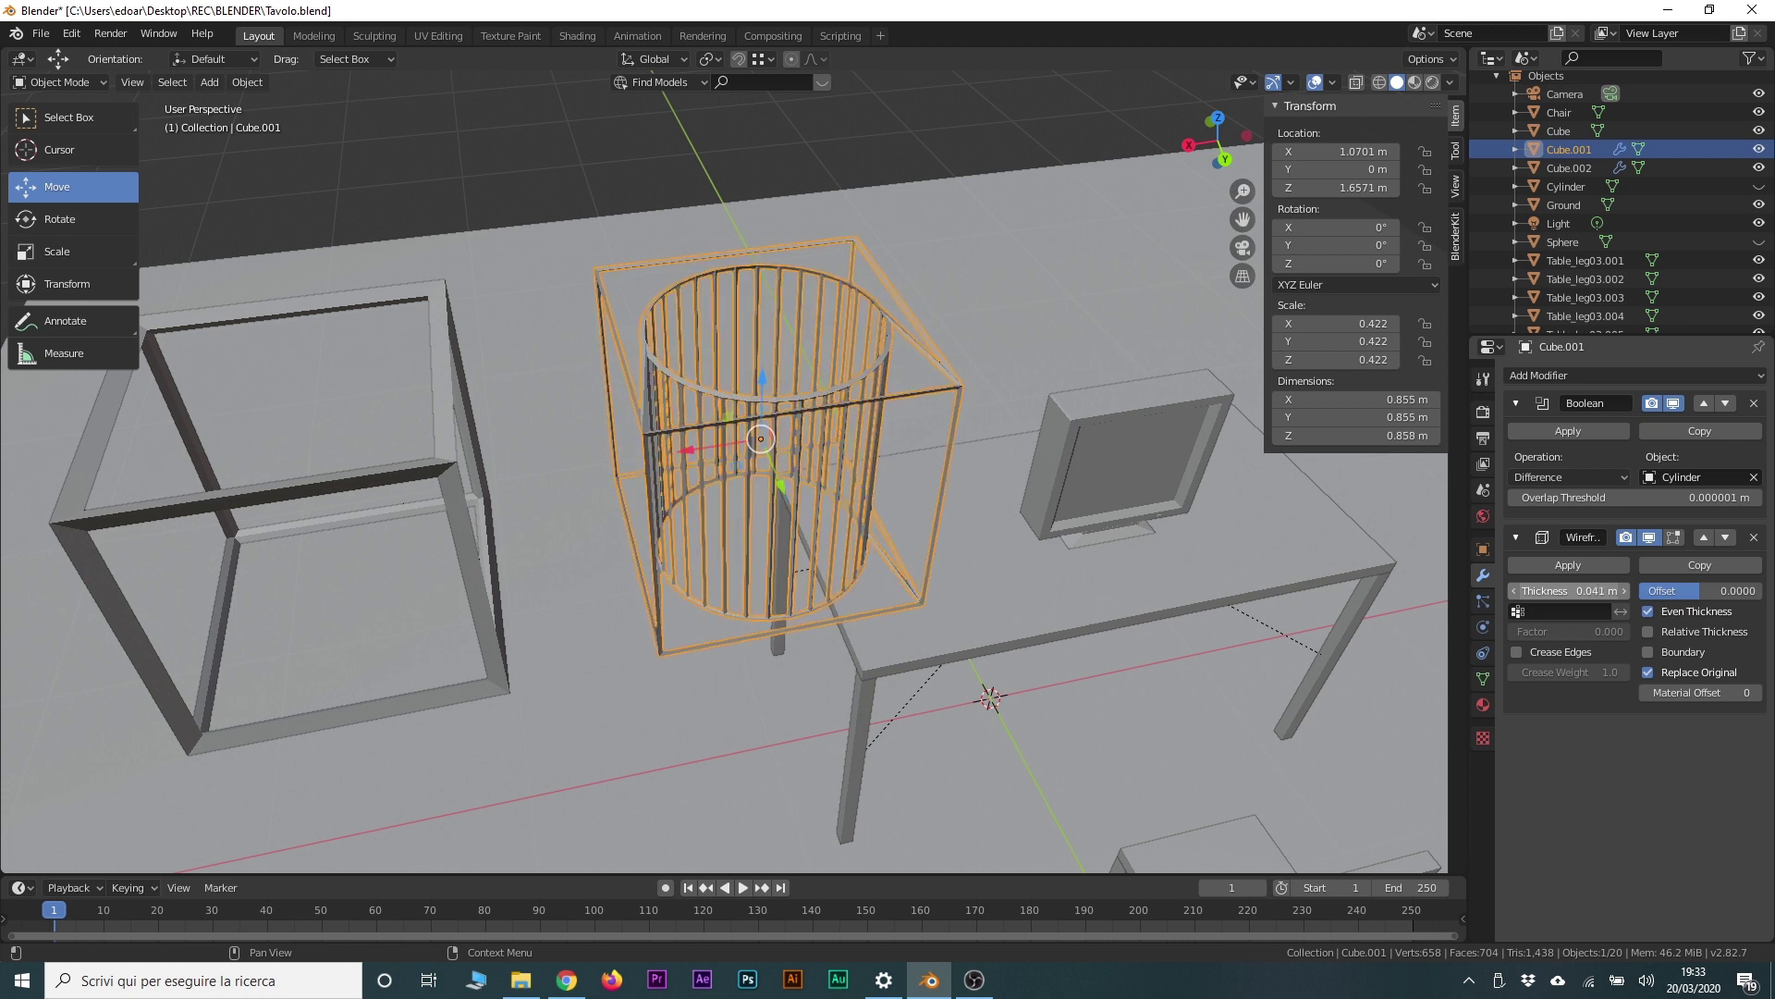
{"action": "left_click_drag", "start_coordinate": [1608, 590], "coordinate": [1655, 590]}
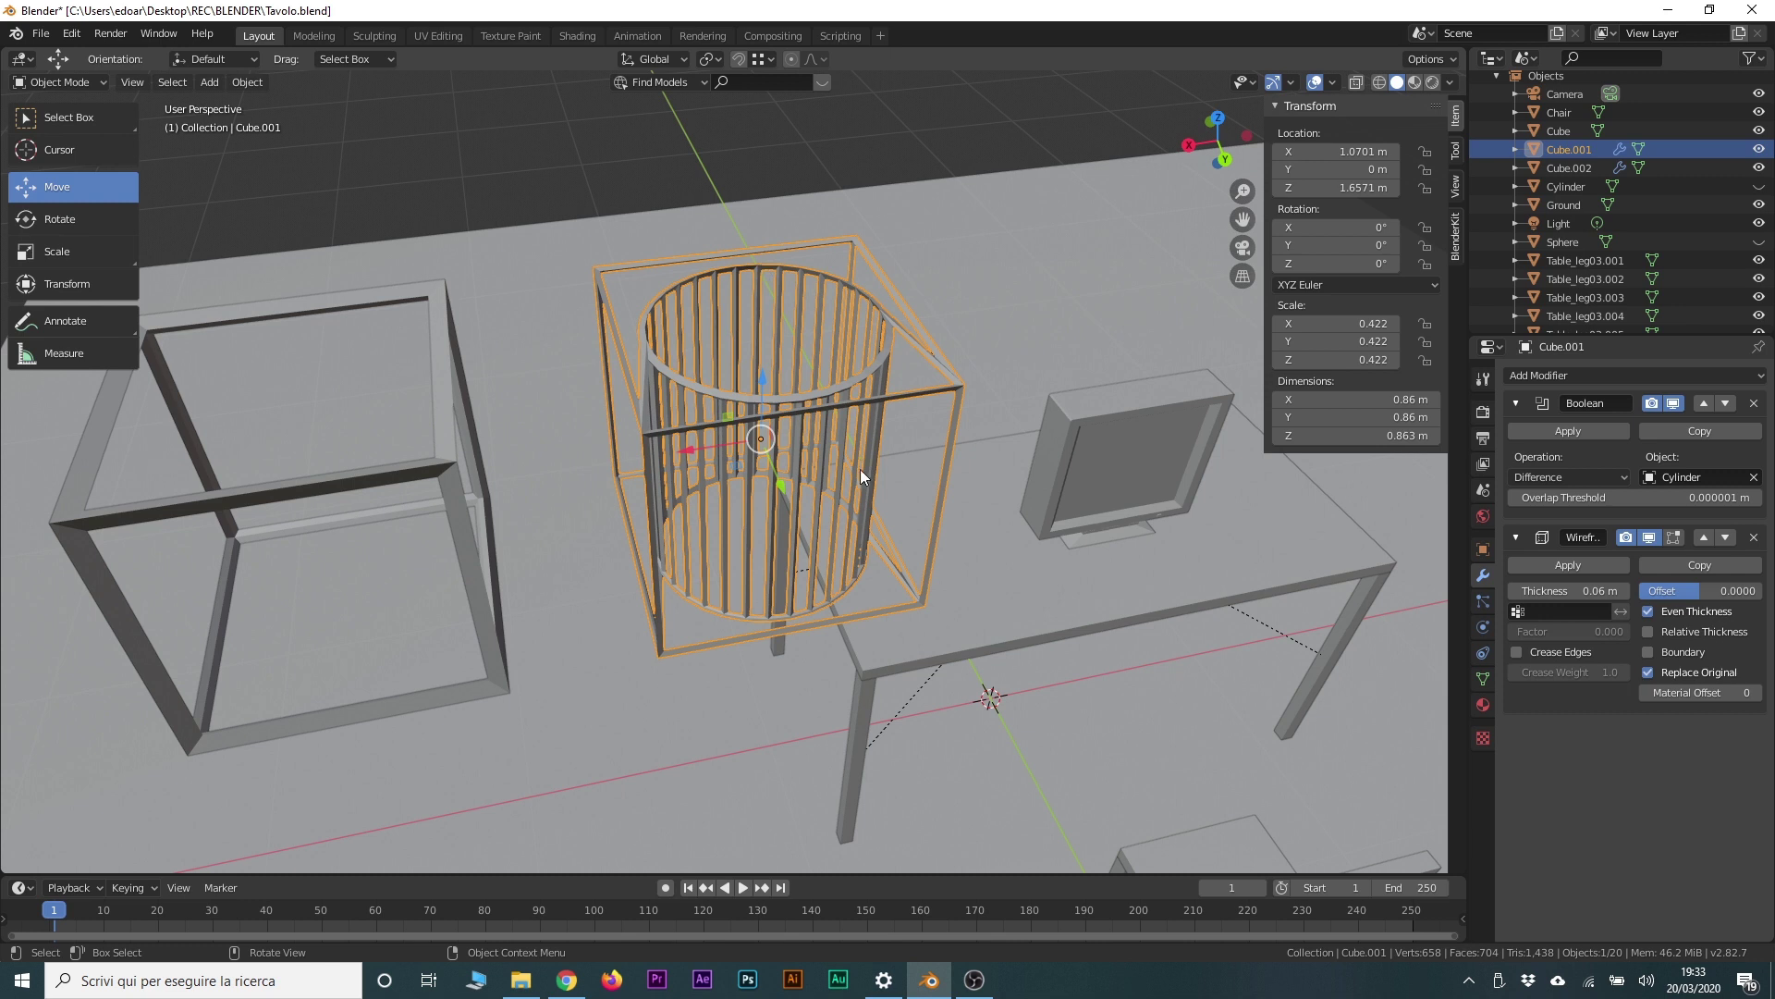
Step: On the Cube.001 cage, move the Wireframe modifier above the Boolean modifier
{"action": "left_click", "coordinate": [825, 308]}
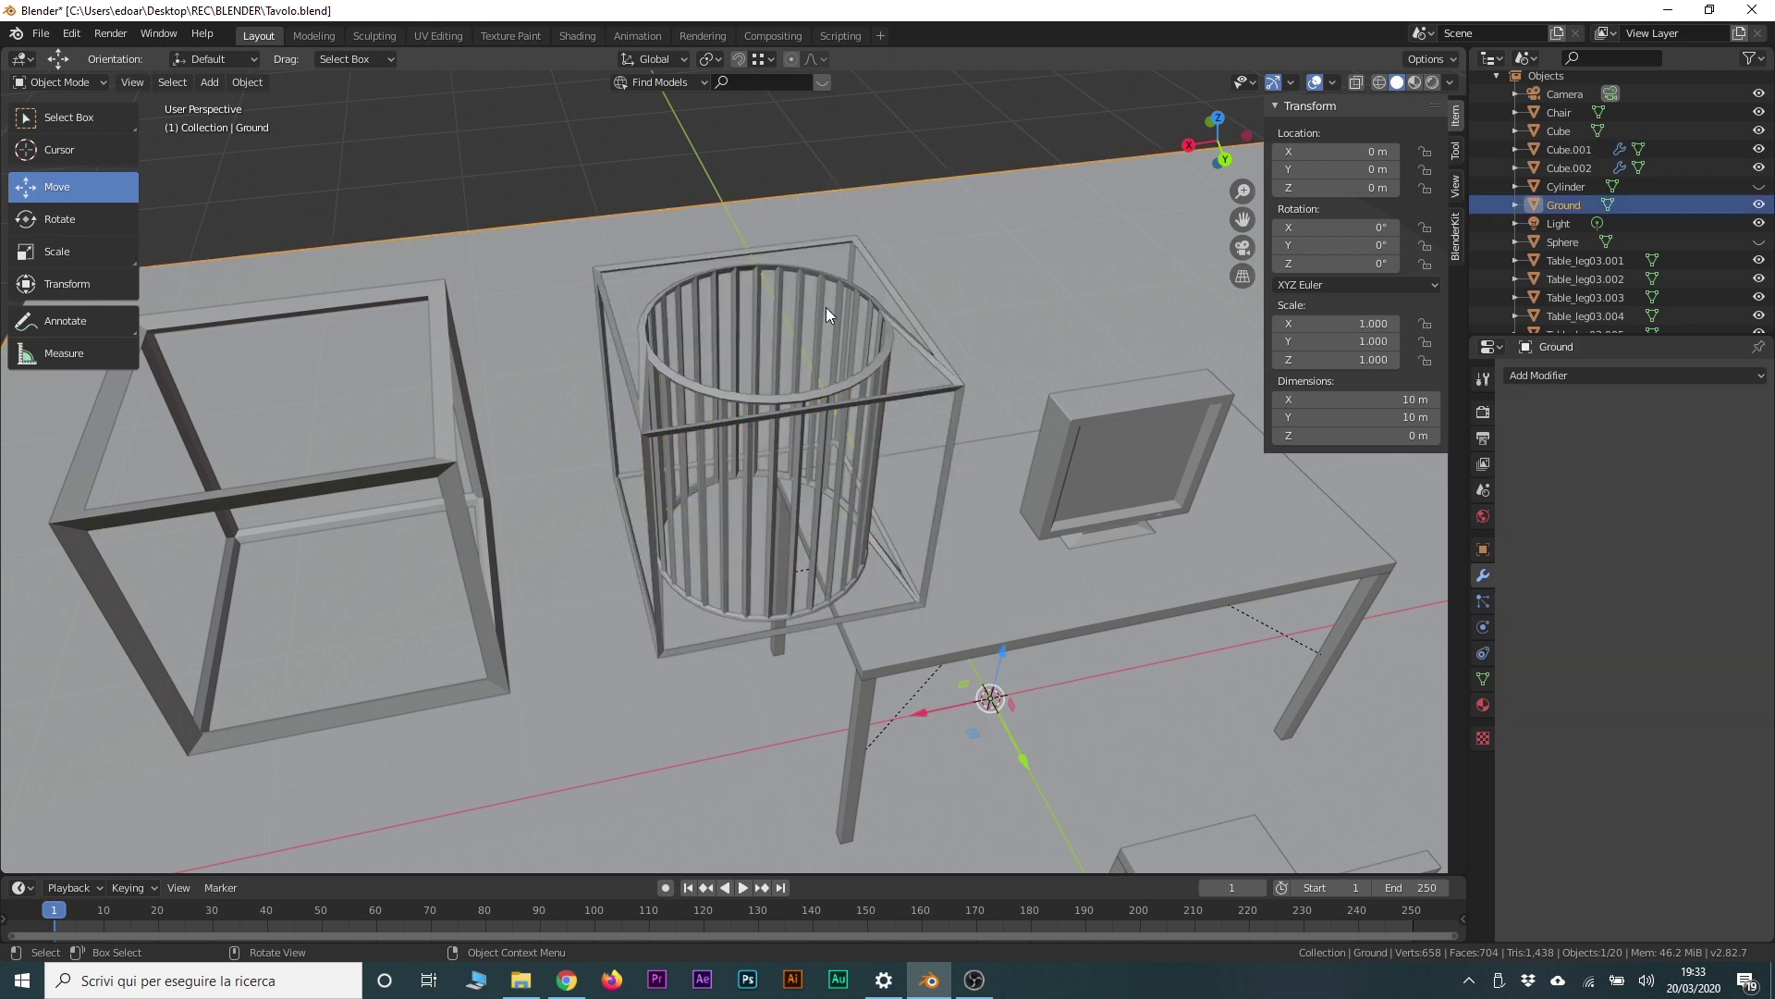
{"action": "mouse_move", "coordinate": [851, 393]}
{"action": "middle_mouse_down"}
{"action": "mouse_move", "coordinate": [813, 464]}
{"action": "mouse_move", "coordinate": [903, 353]}
{"action": "middle_mouse_up"}
{"action": "left_click", "coordinate": [902, 353]}
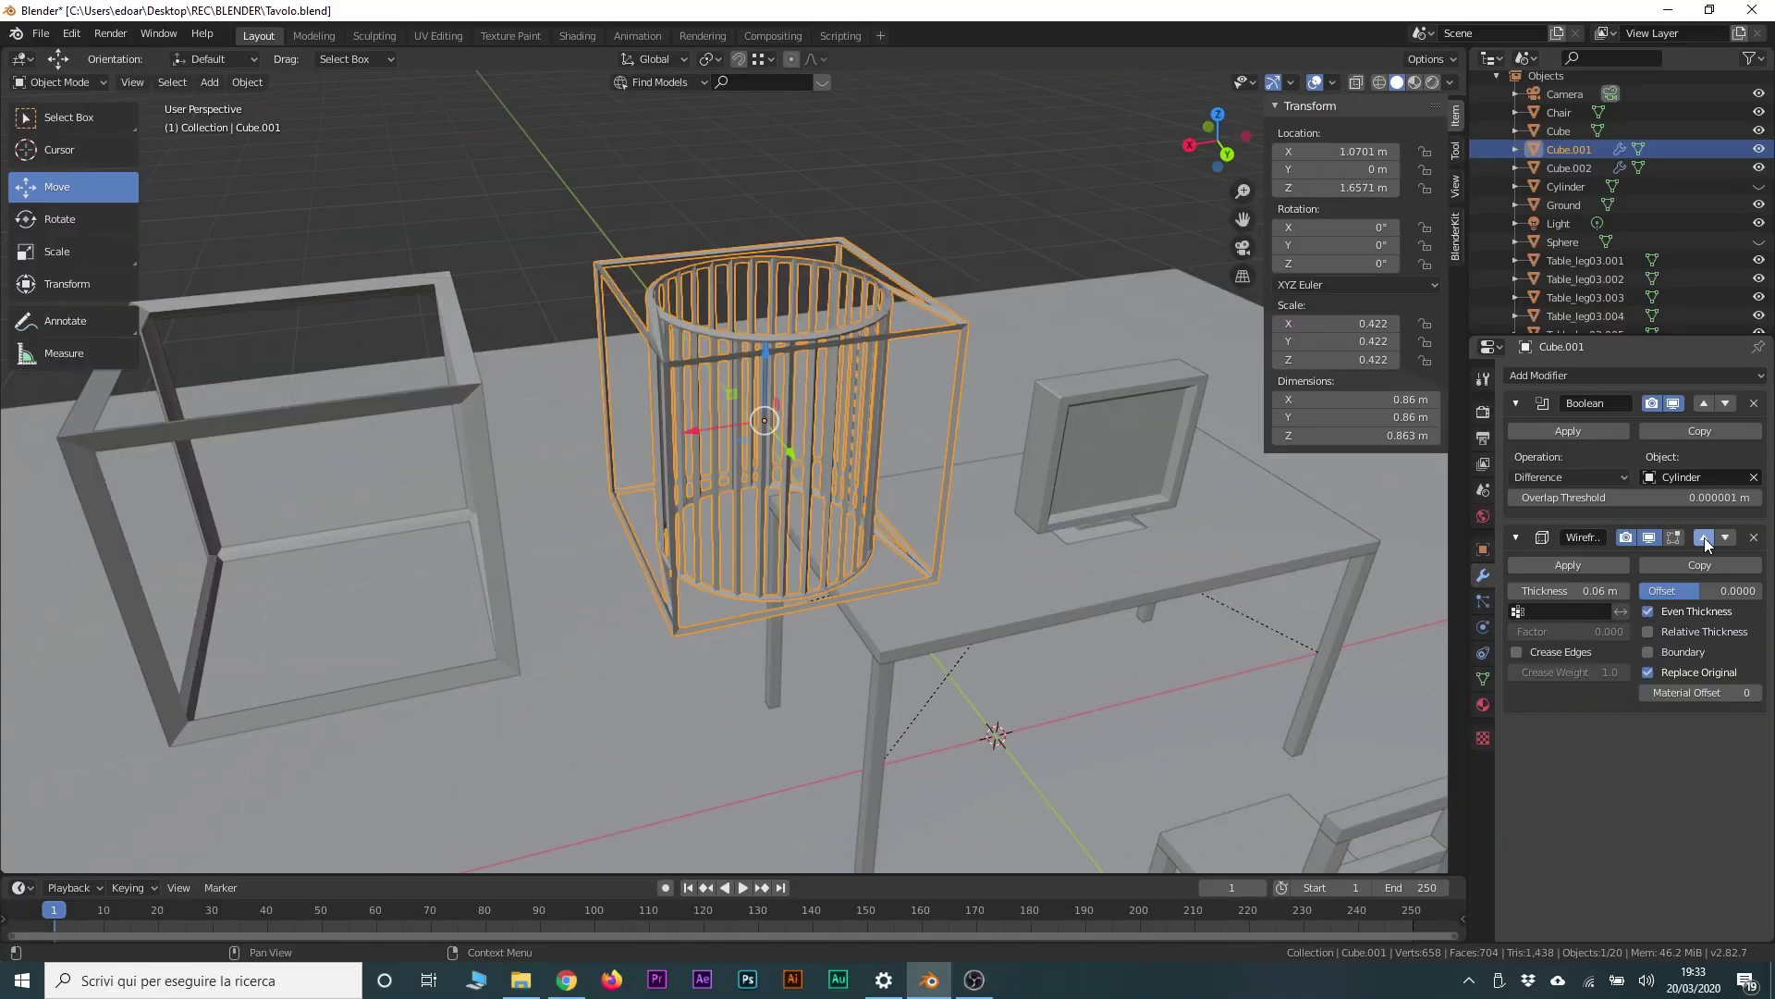
{"action": "left_click", "coordinate": [1705, 536]}
{"action": "mouse_move", "coordinate": [901, 284]}
{"action": "middle_mouse_down"}
{"action": "mouse_move", "coordinate": [914, 269]}
{"action": "mouse_move", "coordinate": [875, 318]}
{"action": "middle_mouse_up"}
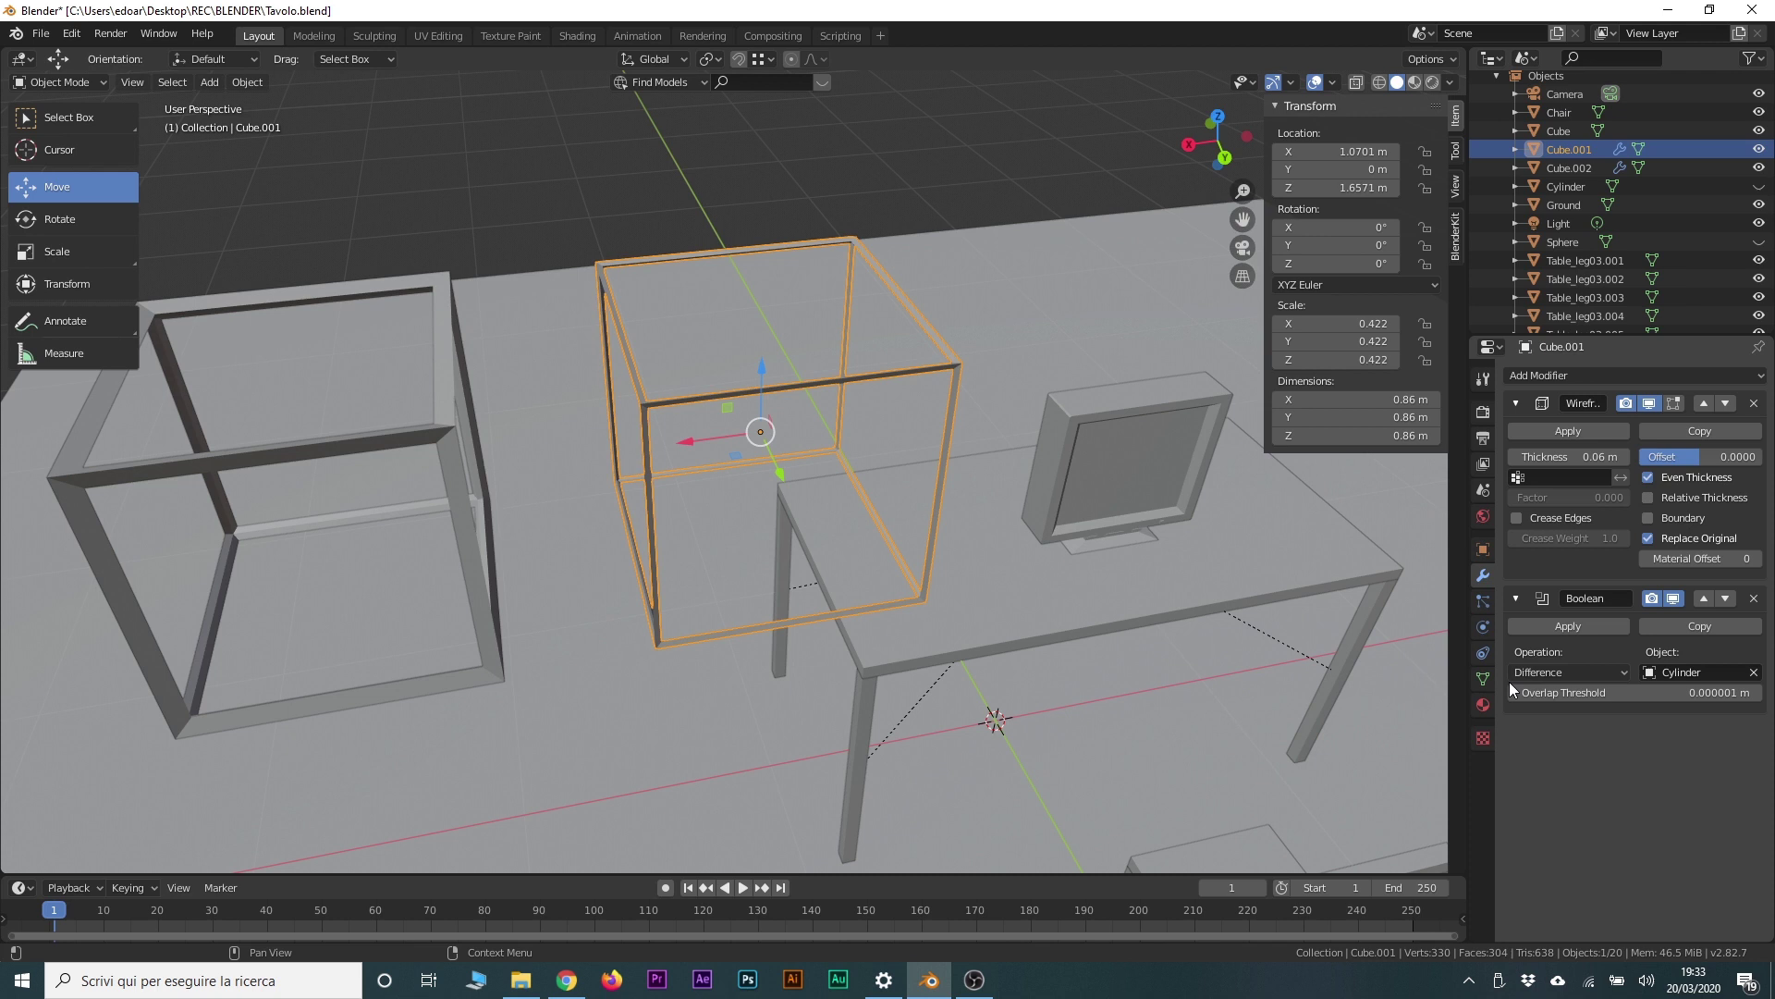
{"action": "mouse_move", "coordinate": [795, 491]}
{"action": "middle_mouse_down"}
{"action": "mouse_move", "coordinate": [843, 446]}
{"action": "mouse_move", "coordinate": [891, 483]}
{"action": "mouse_move", "coordinate": [862, 463]}
{"action": "middle_mouse_up"}
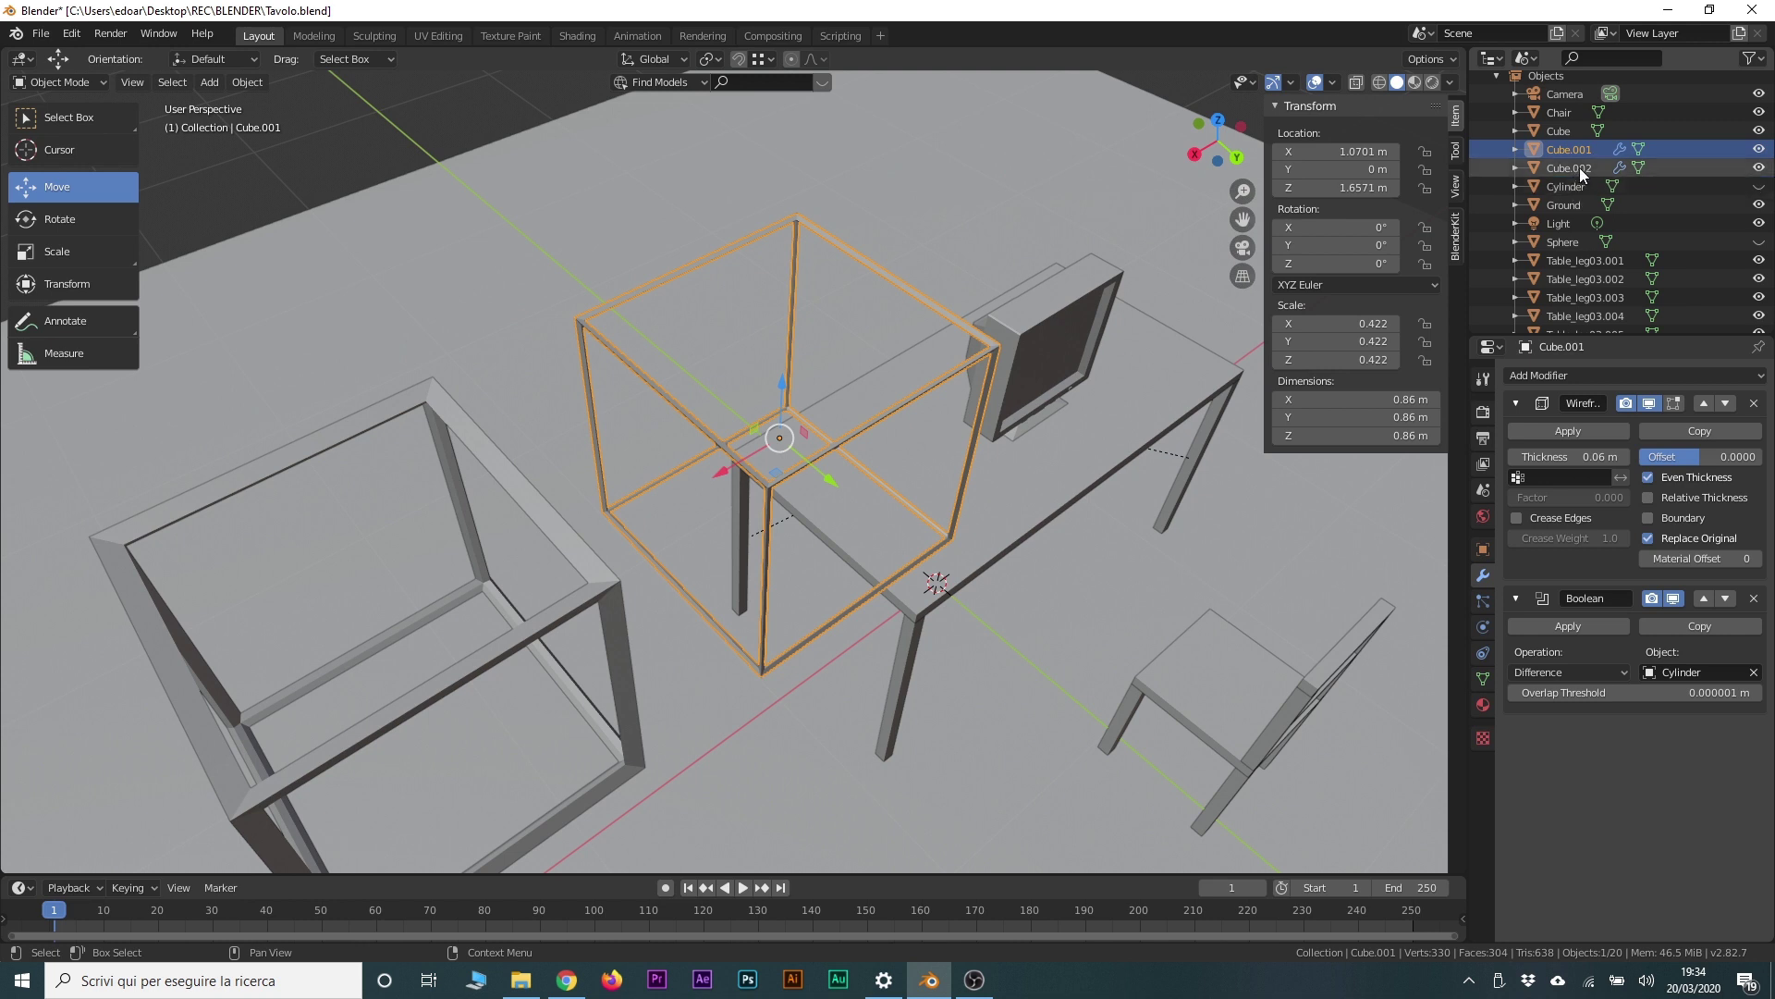
{"action": "left_click", "coordinate": [1758, 188]}
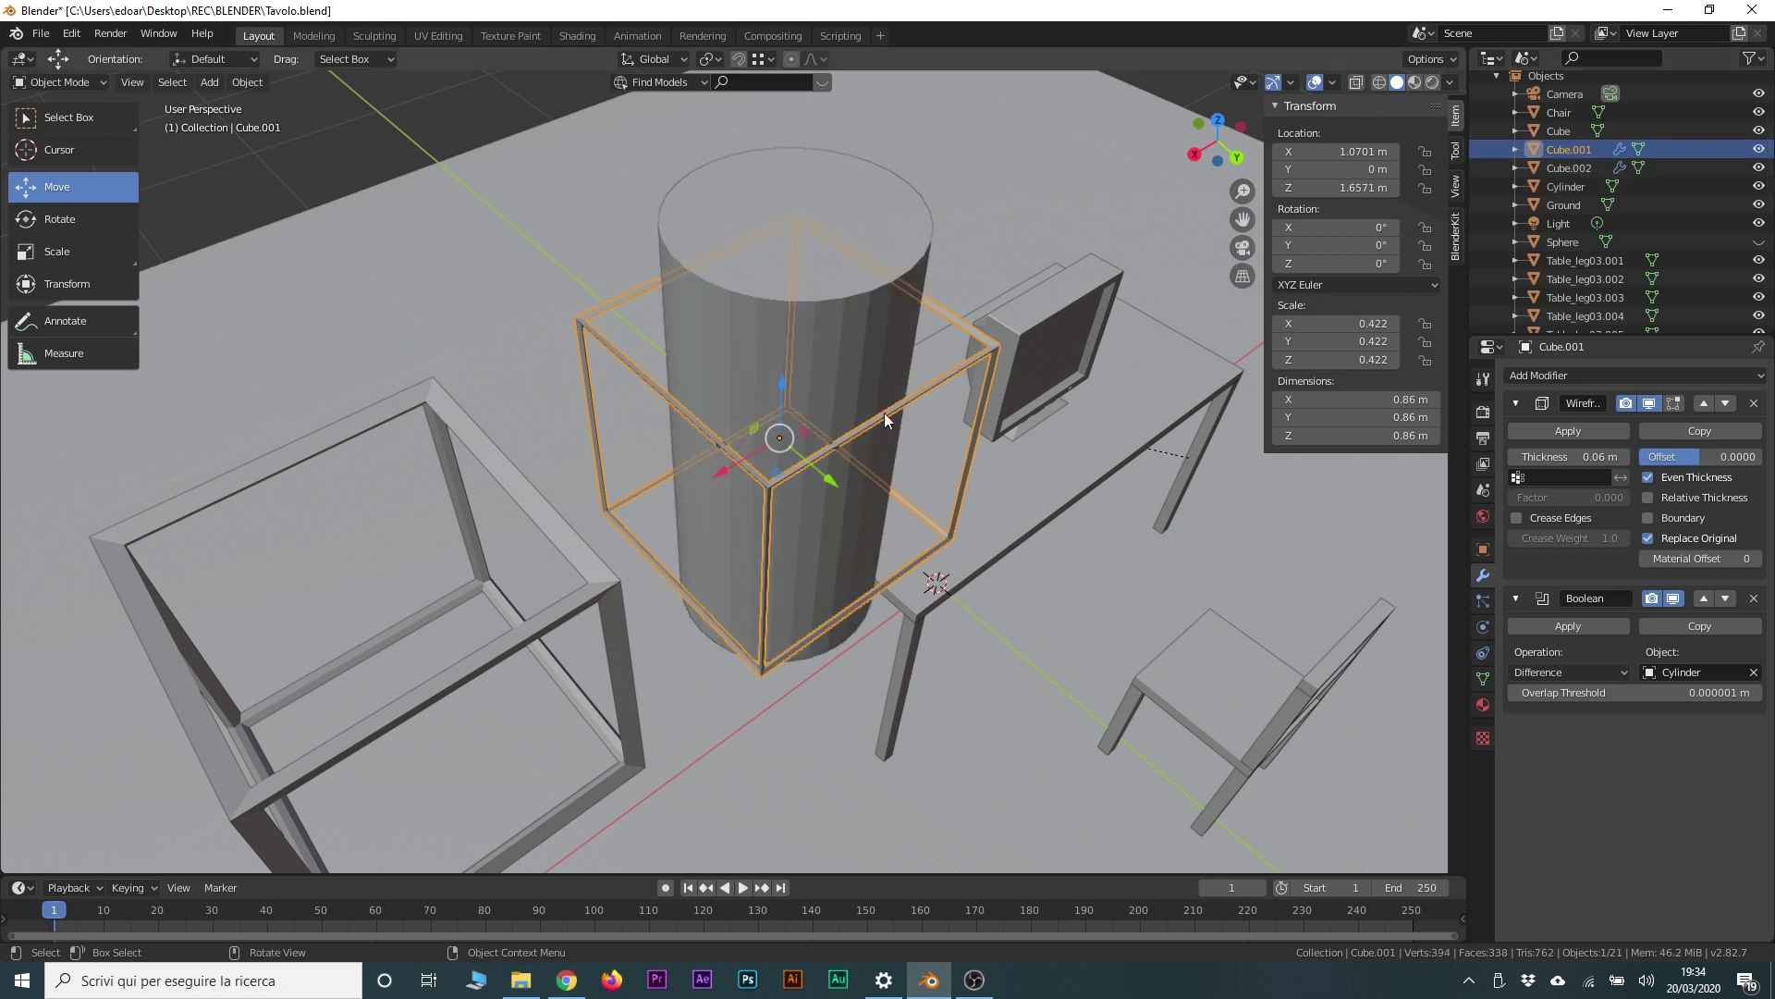
{"action": "left_click_drag", "start_coordinate": [829, 485], "coordinate": [721, 518]}
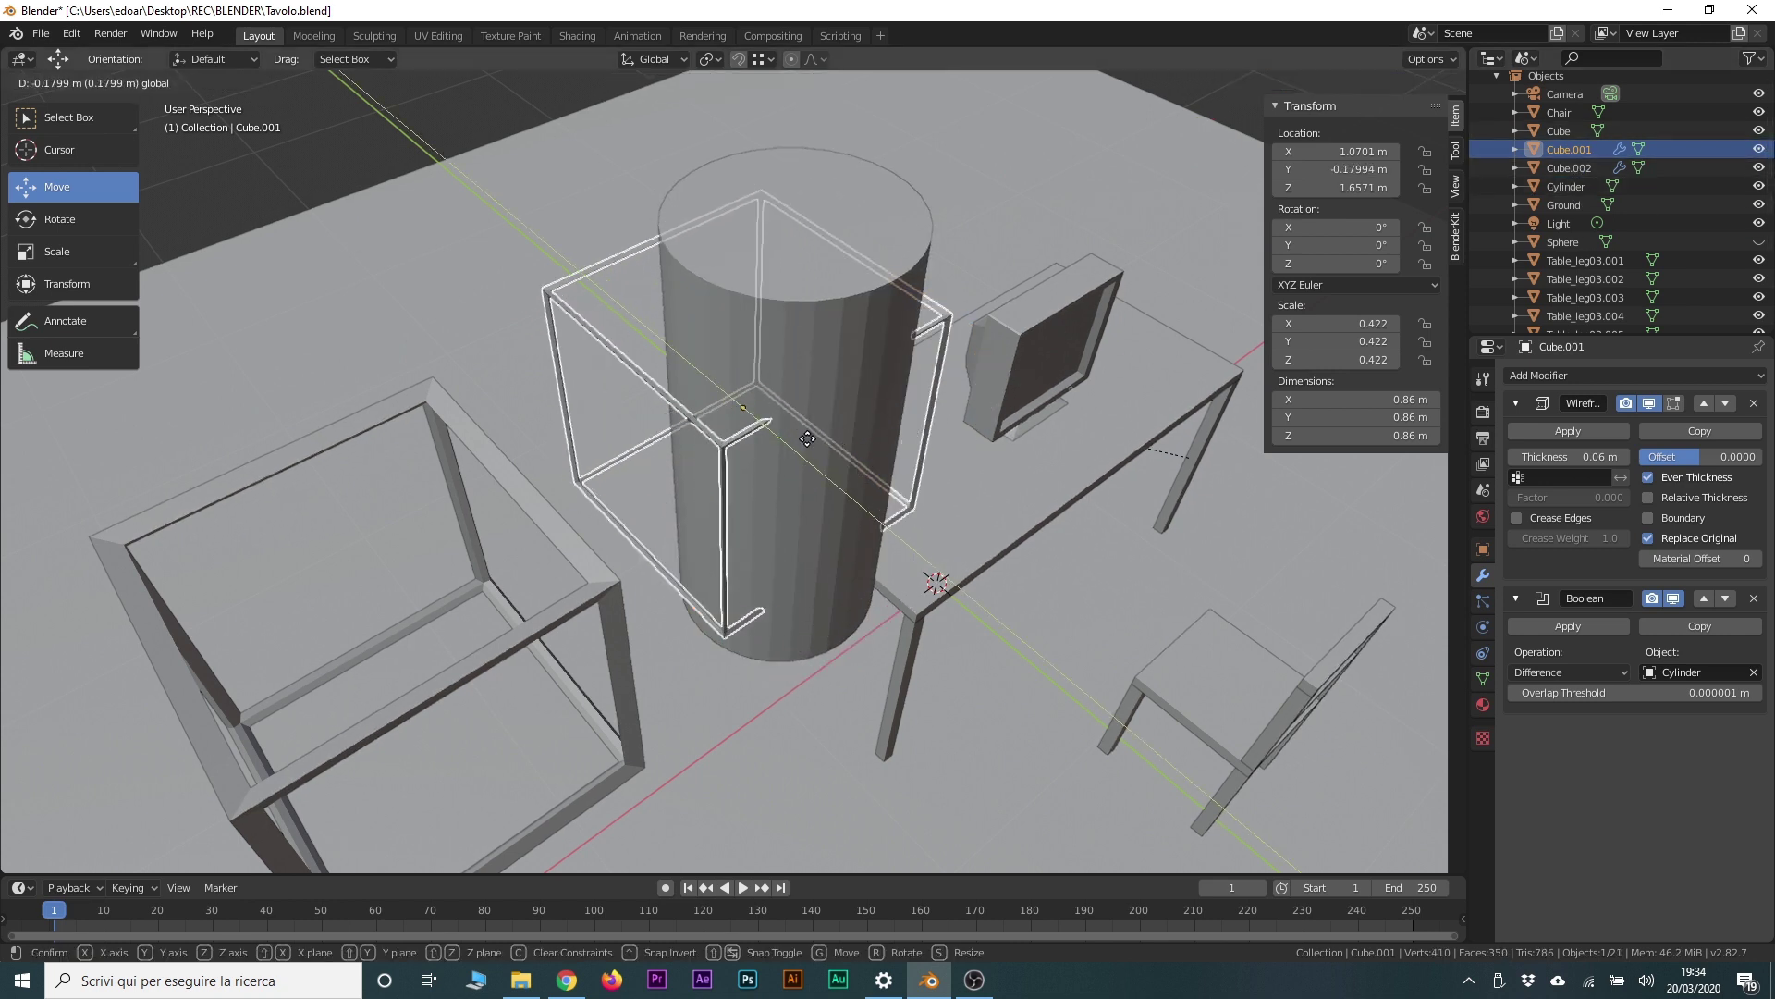
{"action": "key", "text": "Escape"}
{"action": "left_click", "coordinate": [1759, 187]}
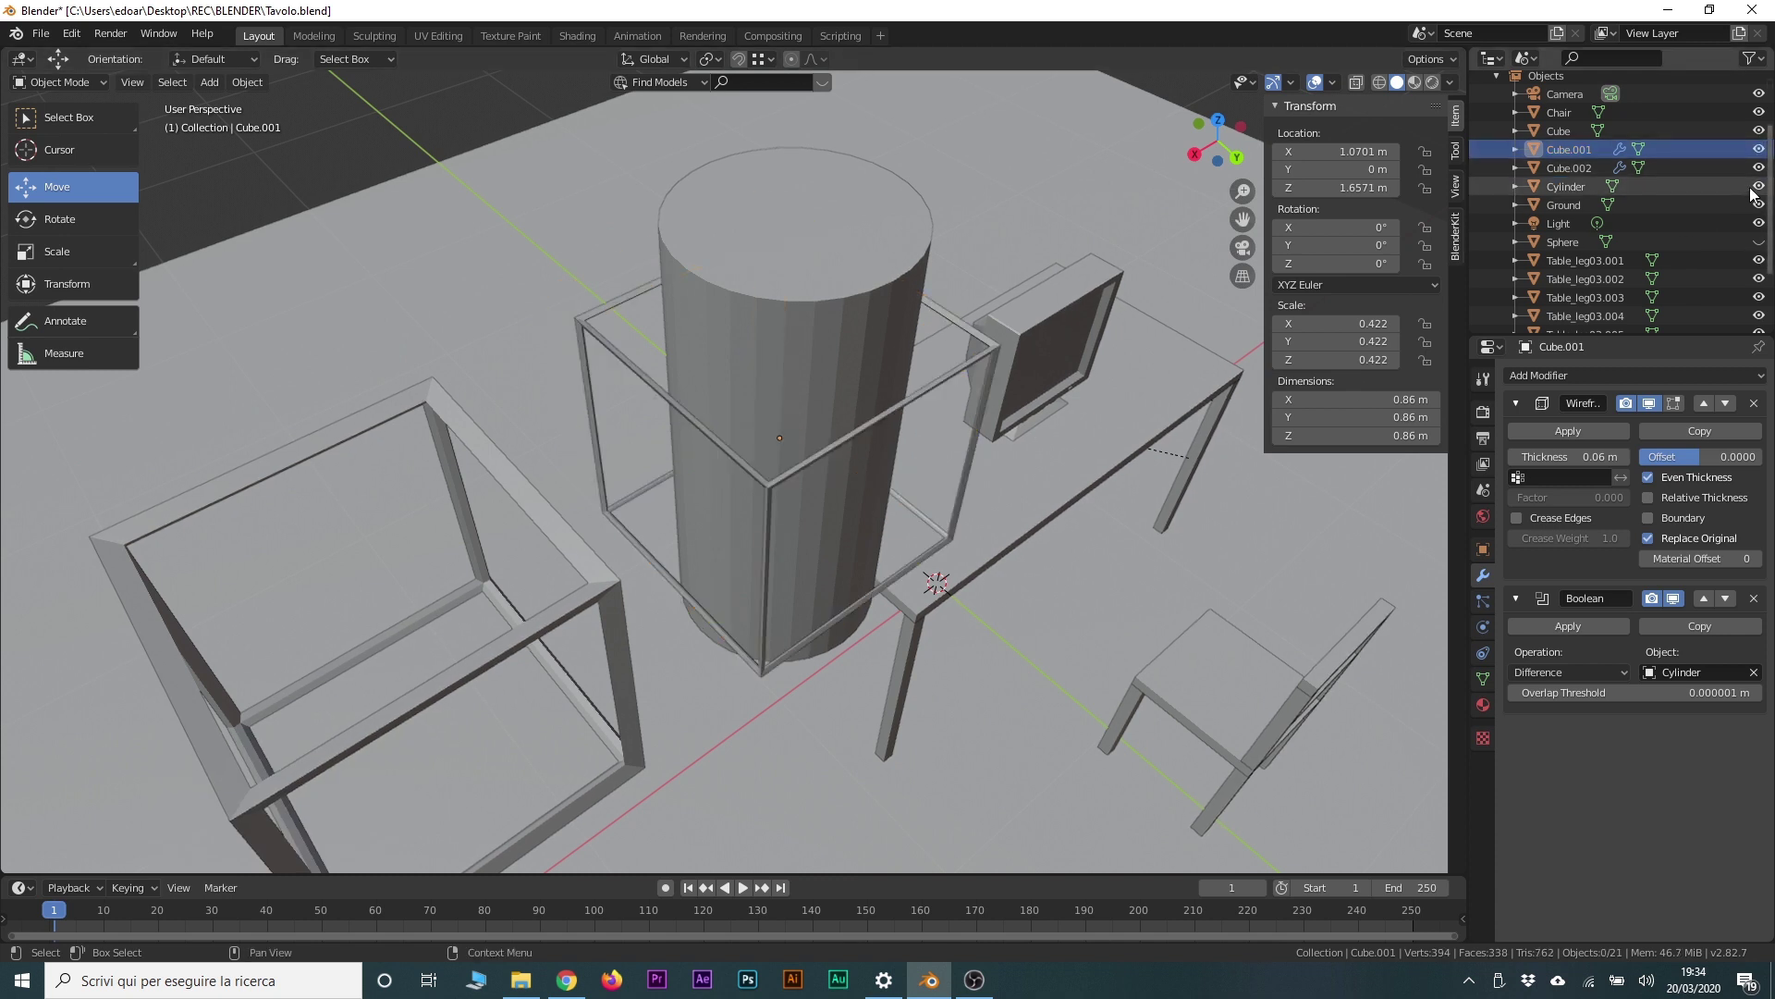
{"action": "left_click", "coordinate": [771, 490]}
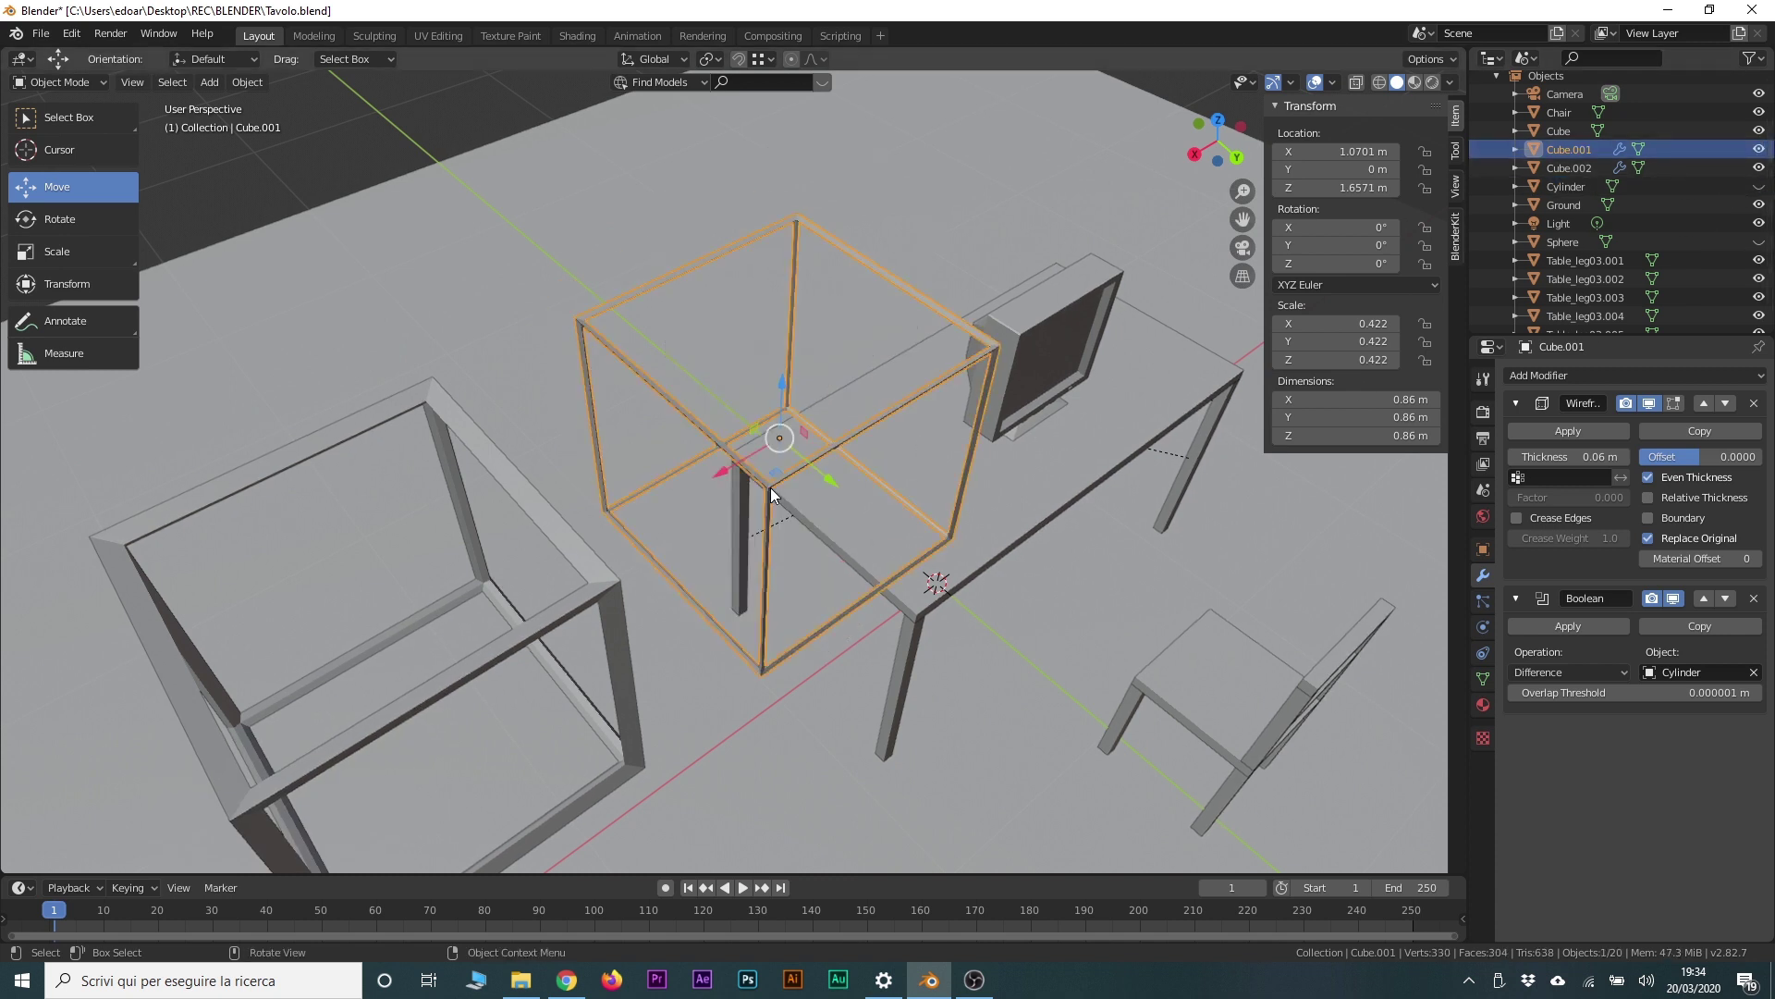
{"action": "mouse_move", "coordinate": [833, 485]}
{"action": "left_mouse_down"}
{"action": "mouse_move", "coordinate": [760, 399]}
{"action": "mouse_move", "coordinate": [923, 520]}
{"action": "mouse_move", "coordinate": [807, 366]}
{"action": "left_mouse_up"}
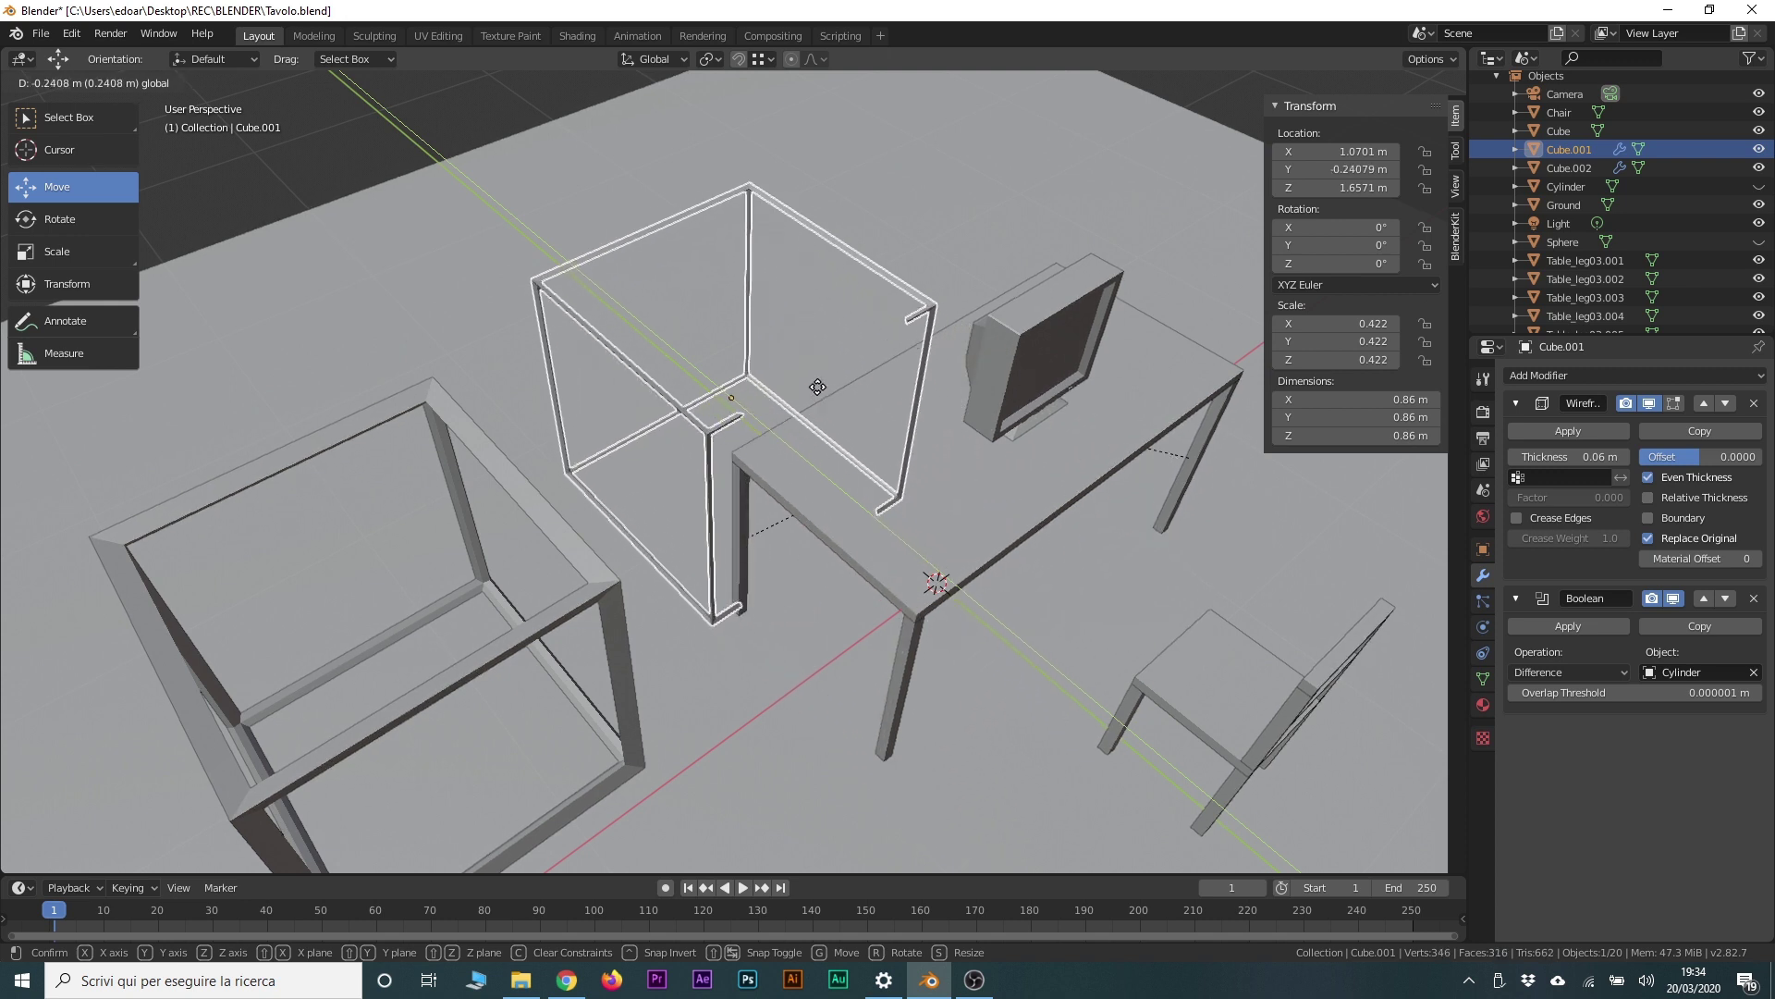
{"action": "mouse_move", "coordinate": [807, 366]}
{"action": "left_mouse_down"}
{"action": "mouse_move", "coordinate": [825, 386]}
{"action": "mouse_move", "coordinate": [812, 425]}
{"action": "mouse_move", "coordinate": [857, 457]}
{"action": "left_mouse_up"}
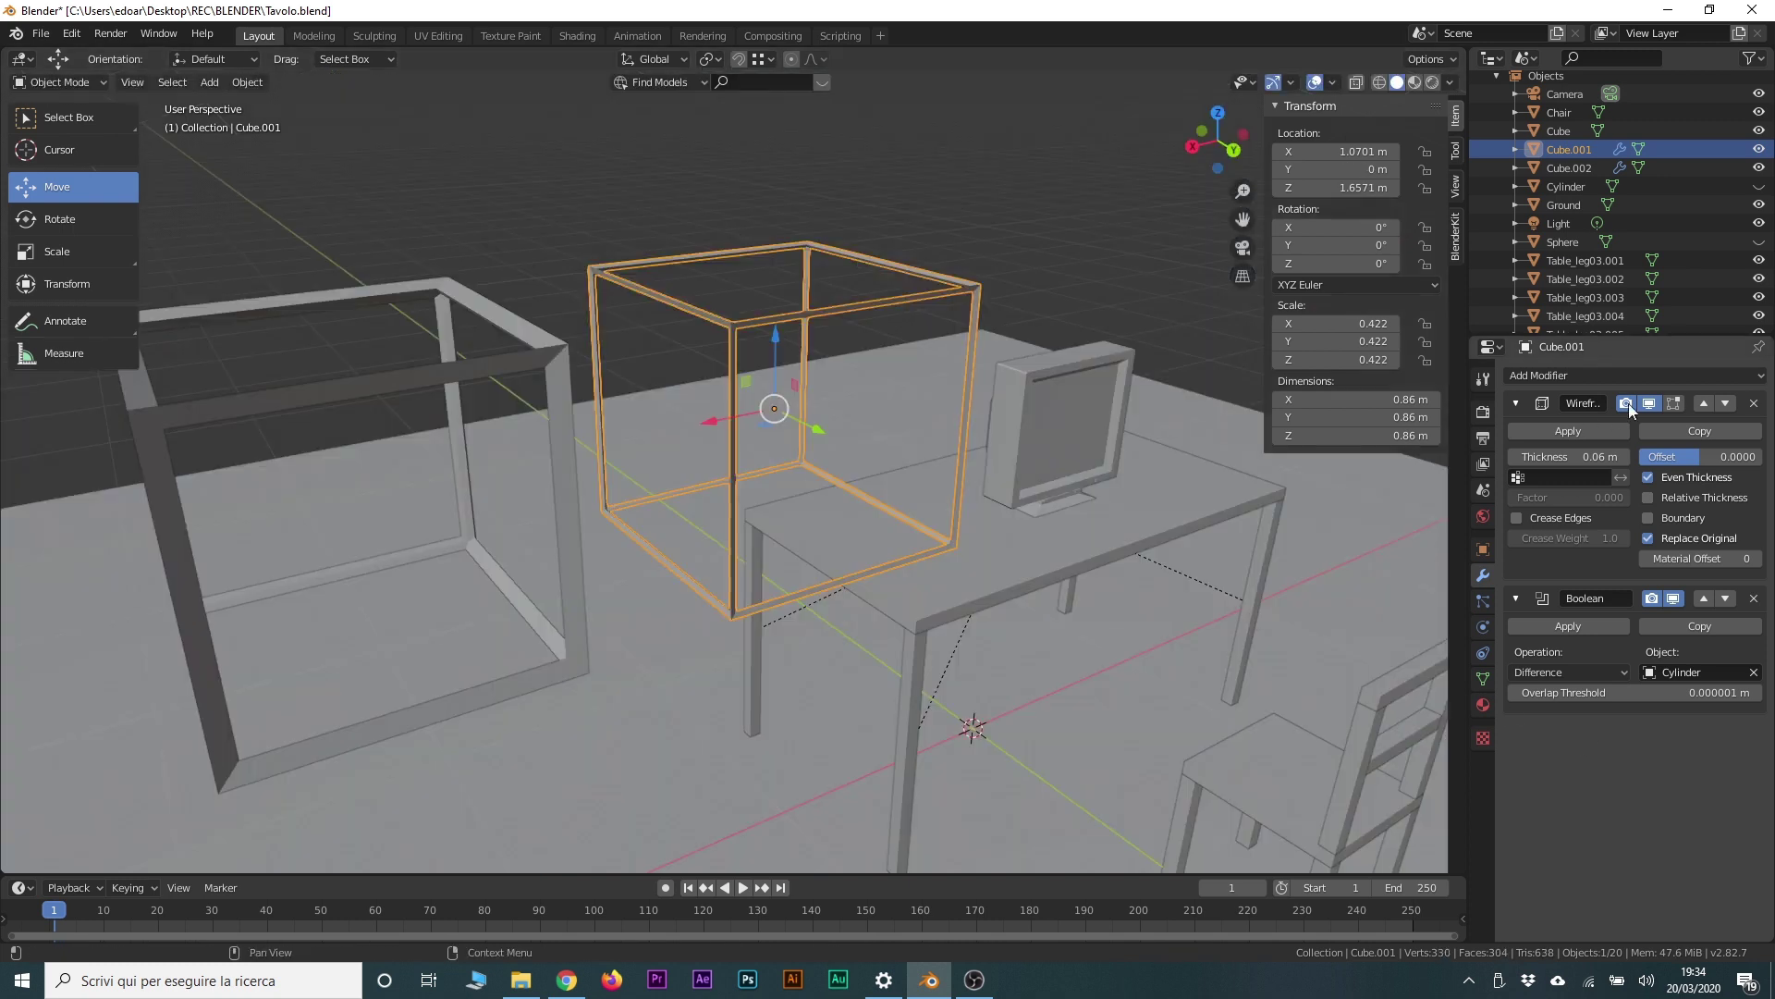
Step: Add an Array modifier with Count 5 to the Cube.001 cage
{"action": "left_click", "coordinate": [1567, 374]}
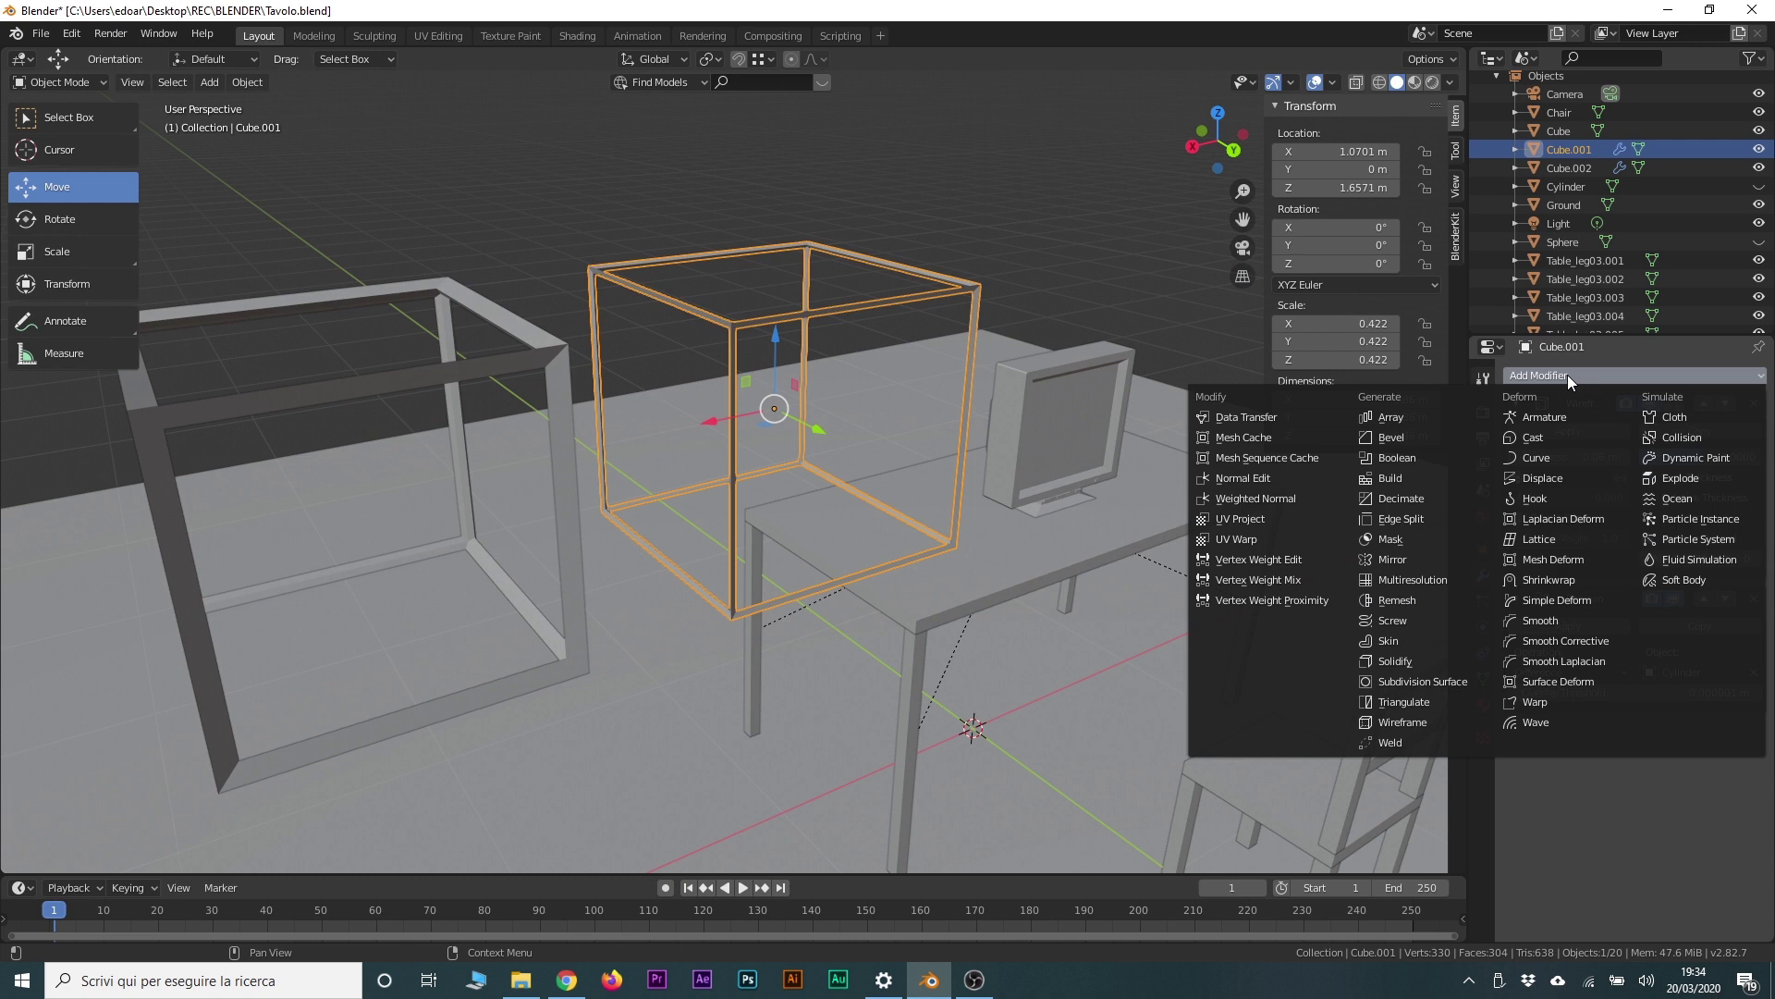
{"action": "left_click", "coordinate": [1391, 418]}
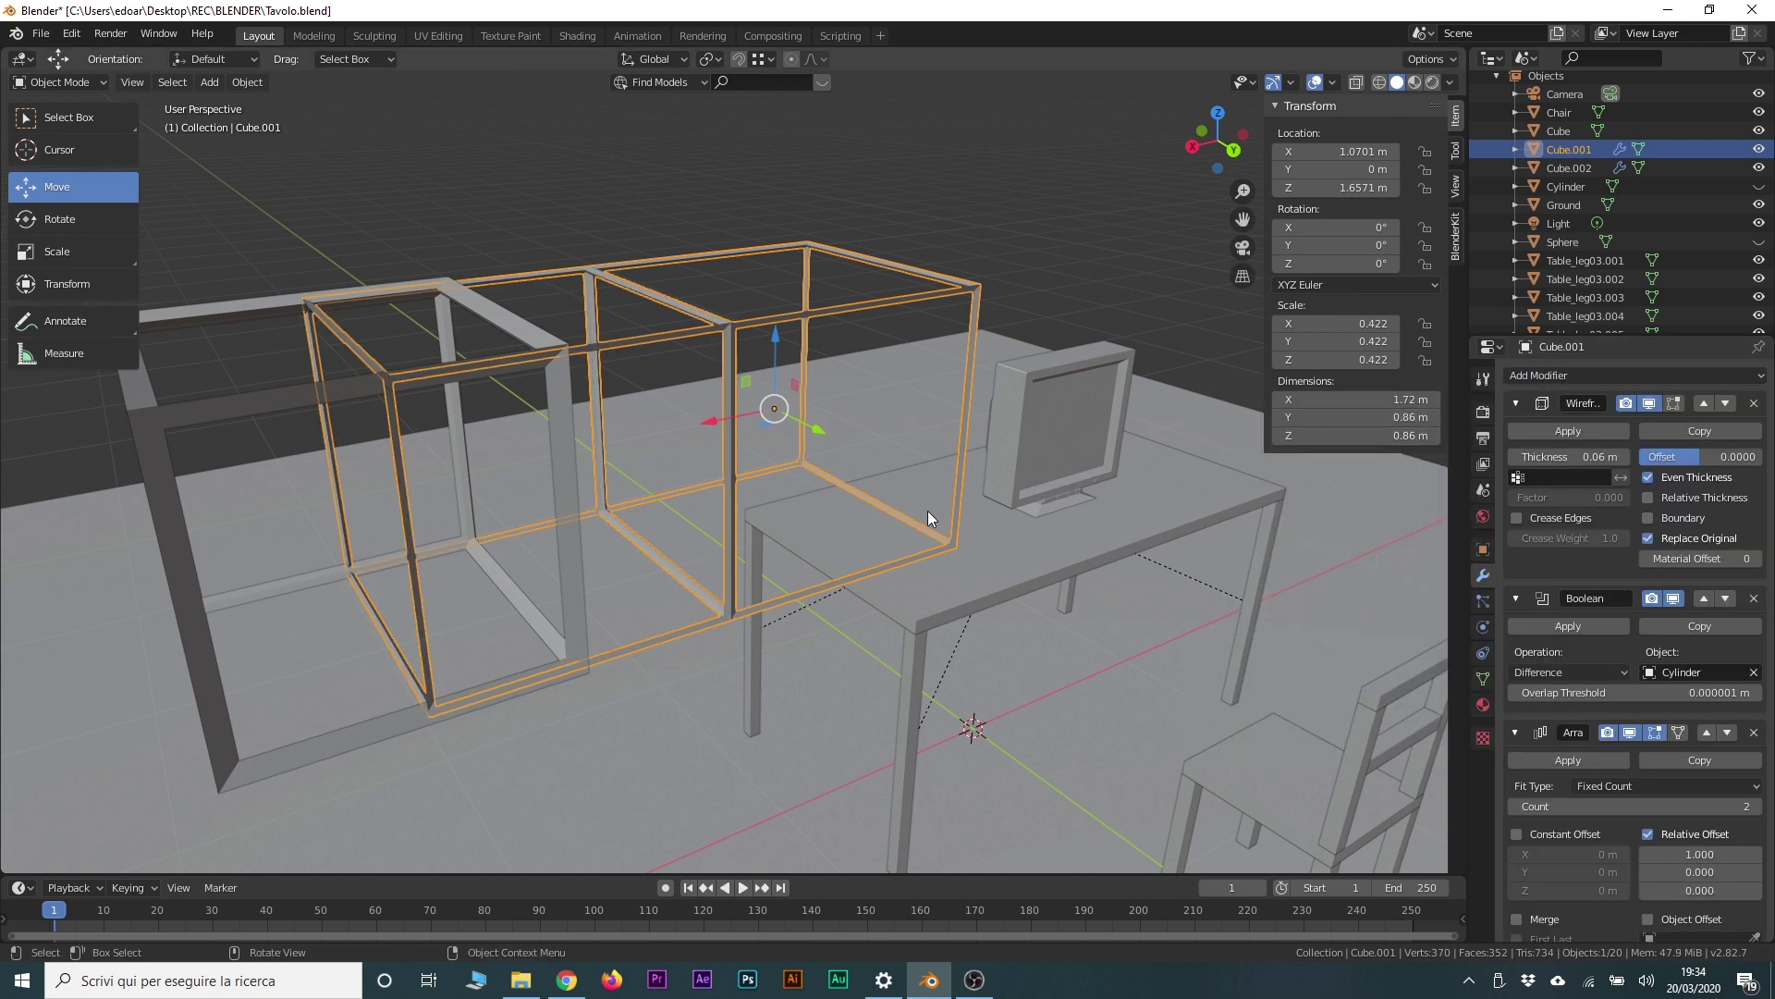
{"action": "scroll", "coordinate": [928, 511], "scroll_direction": "down", "scroll_amount": 3}
{"action": "scroll", "coordinate": [929, 510], "scroll_direction": "down", "scroll_amount": 2}
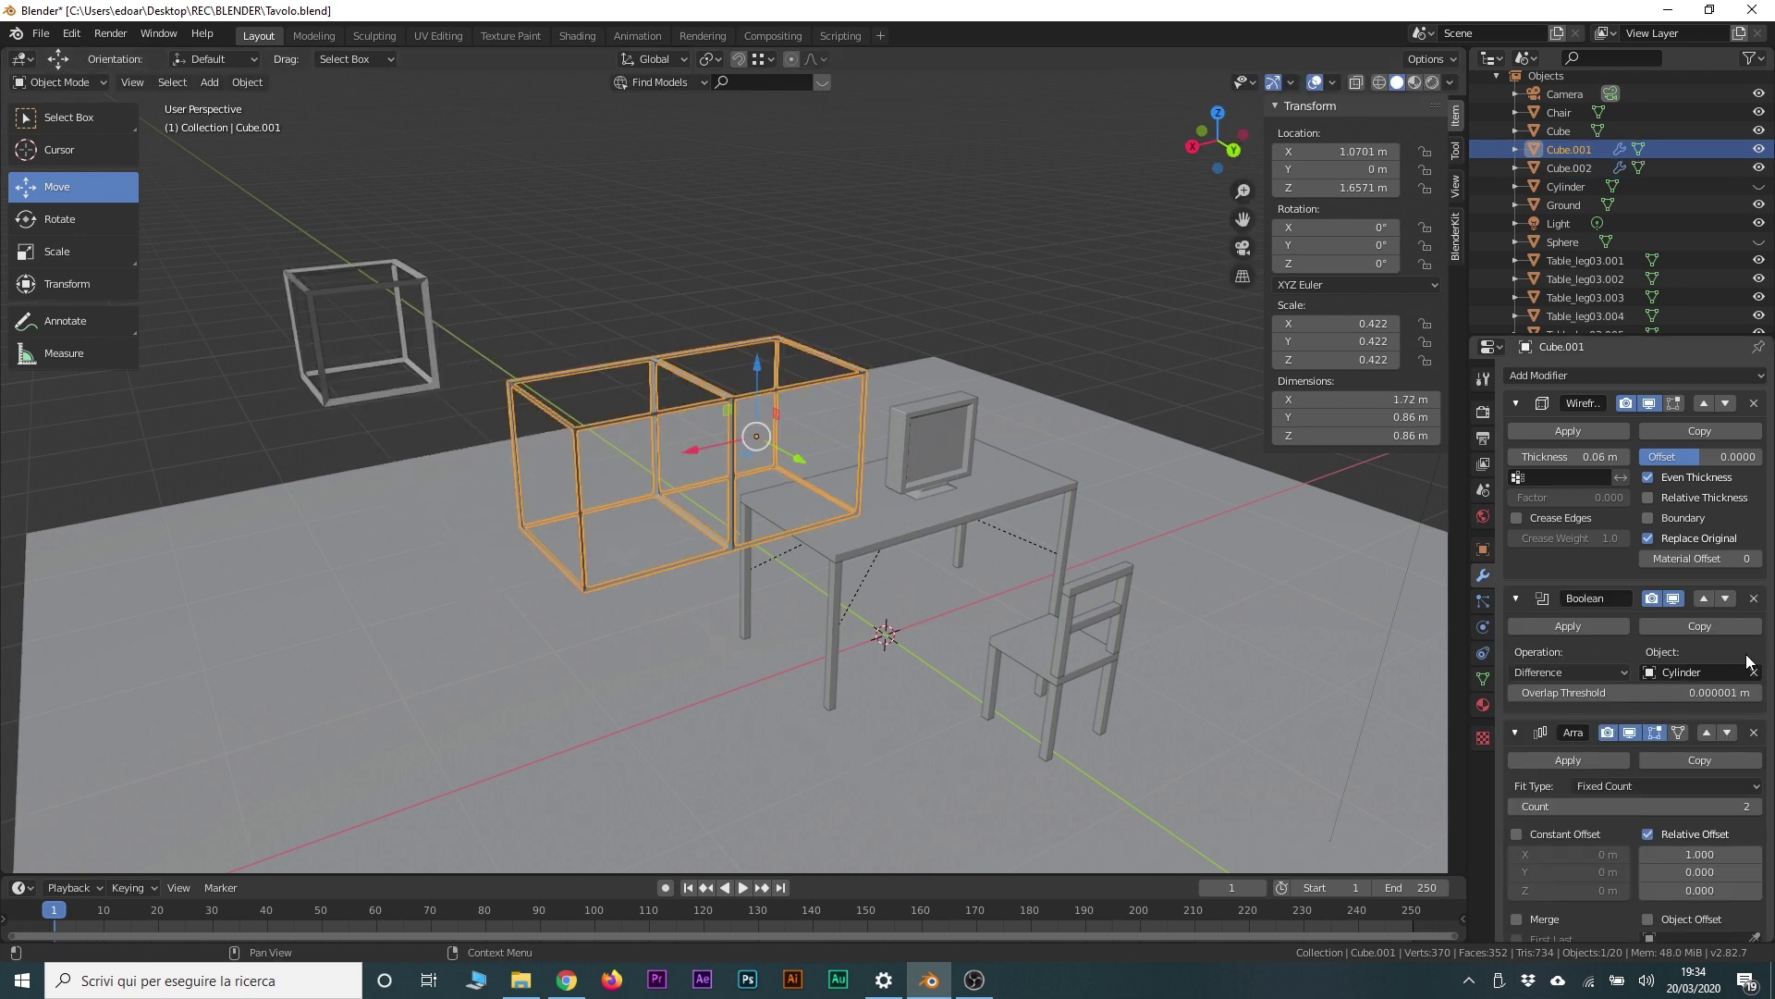
{"action": "scroll", "coordinate": [1561, 529], "scroll_direction": "down", "scroll_amount": 2}
{"action": "scroll", "coordinate": [1561, 529], "scroll_direction": "down", "scroll_amount": 2}
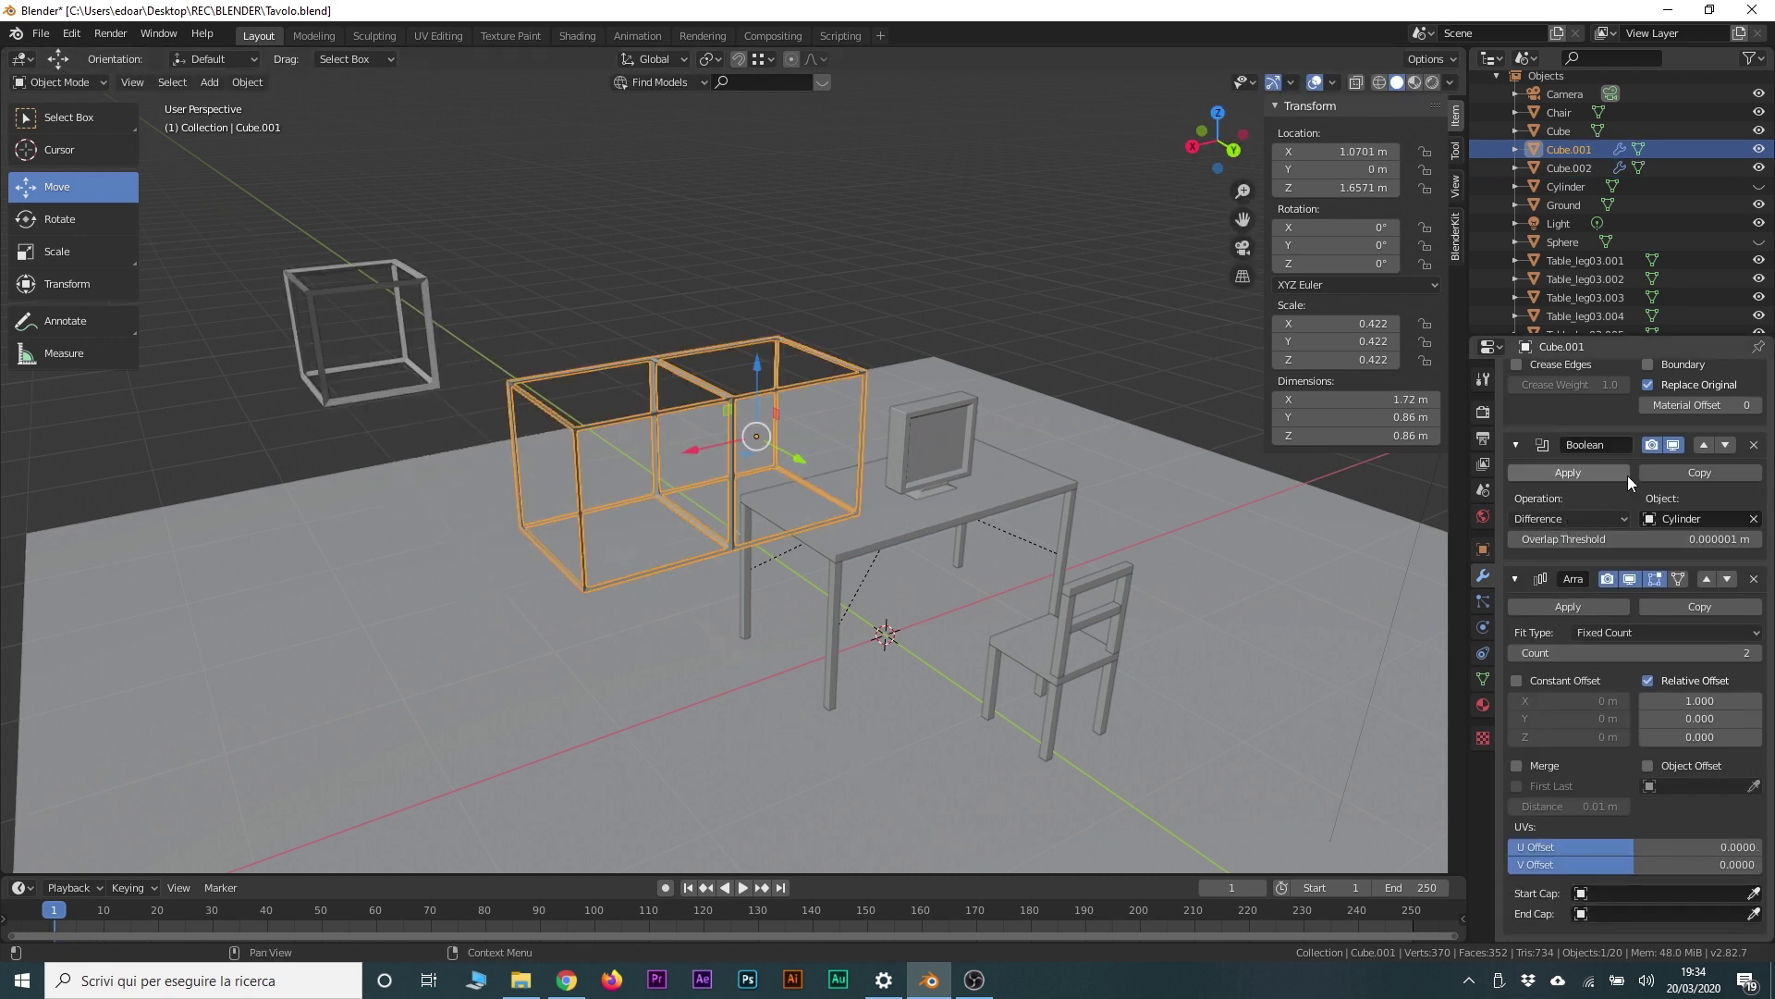
{"action": "scroll", "coordinate": [1635, 653], "scroll_direction": "up", "scroll_amount": 3, "text": "ctrl"}
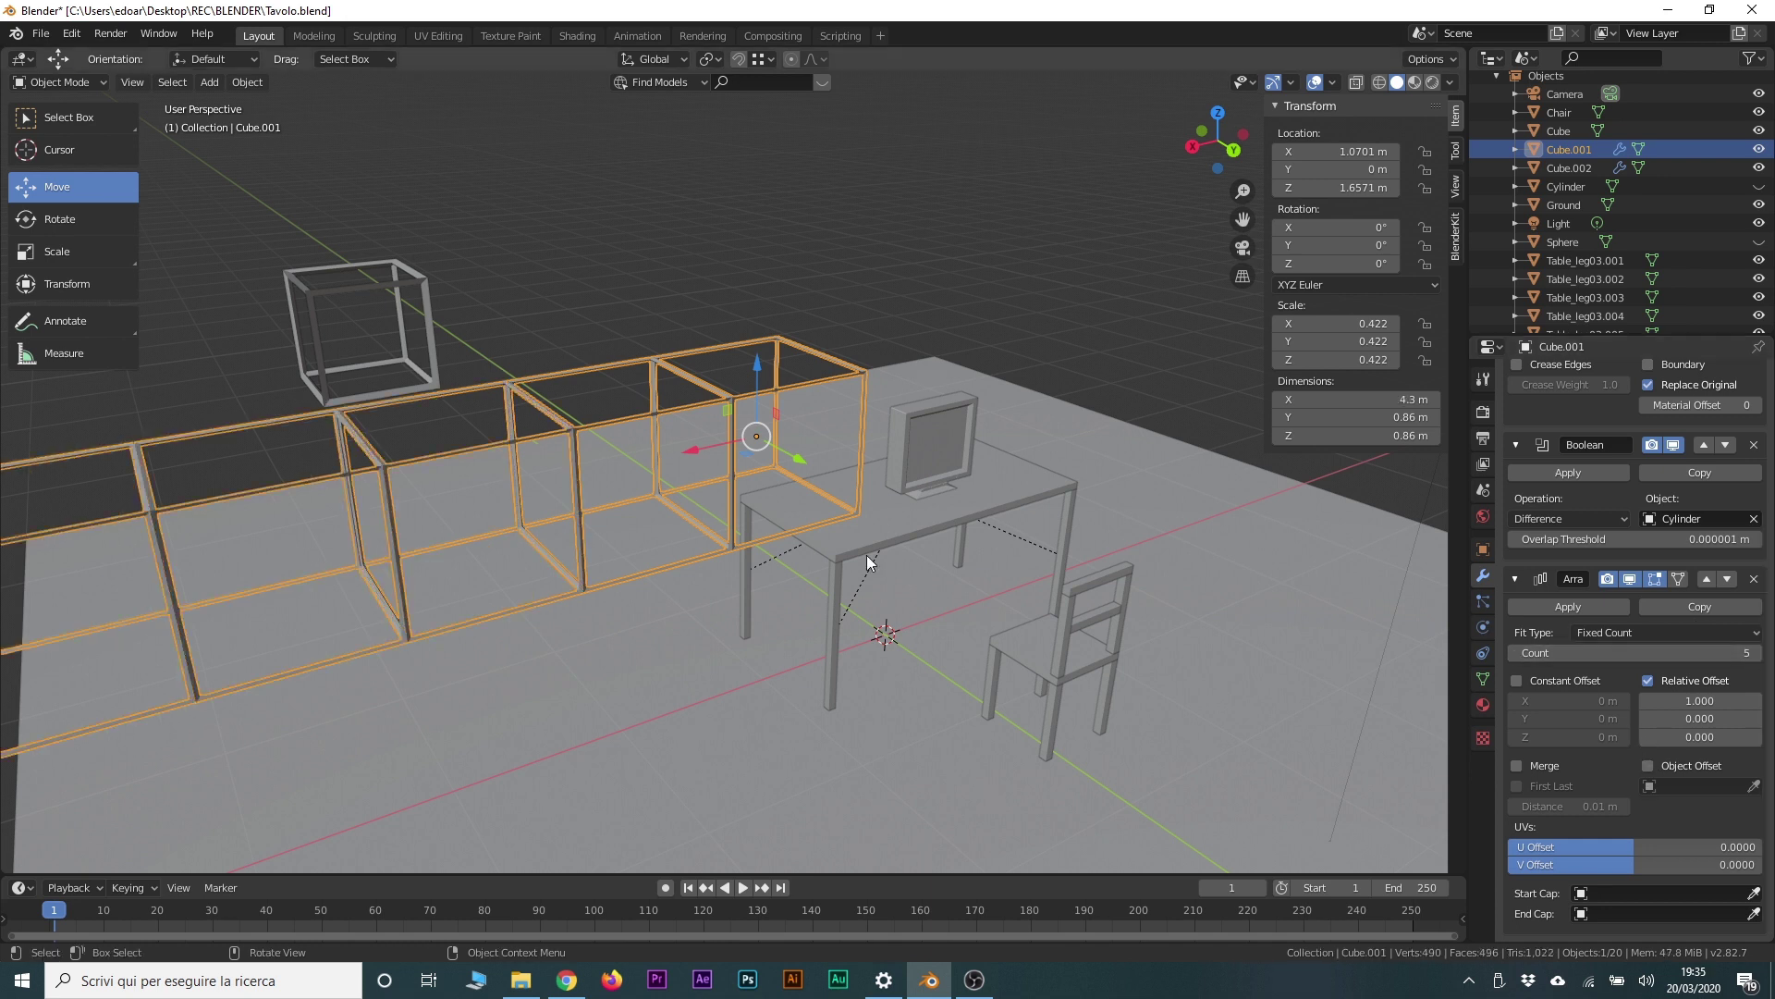
Step: Move the Array modifier to the top of the stack, then slide the array along X
{"action": "middle_click_drag", "start_coordinate": [869, 562], "coordinate": [1729, 598]}
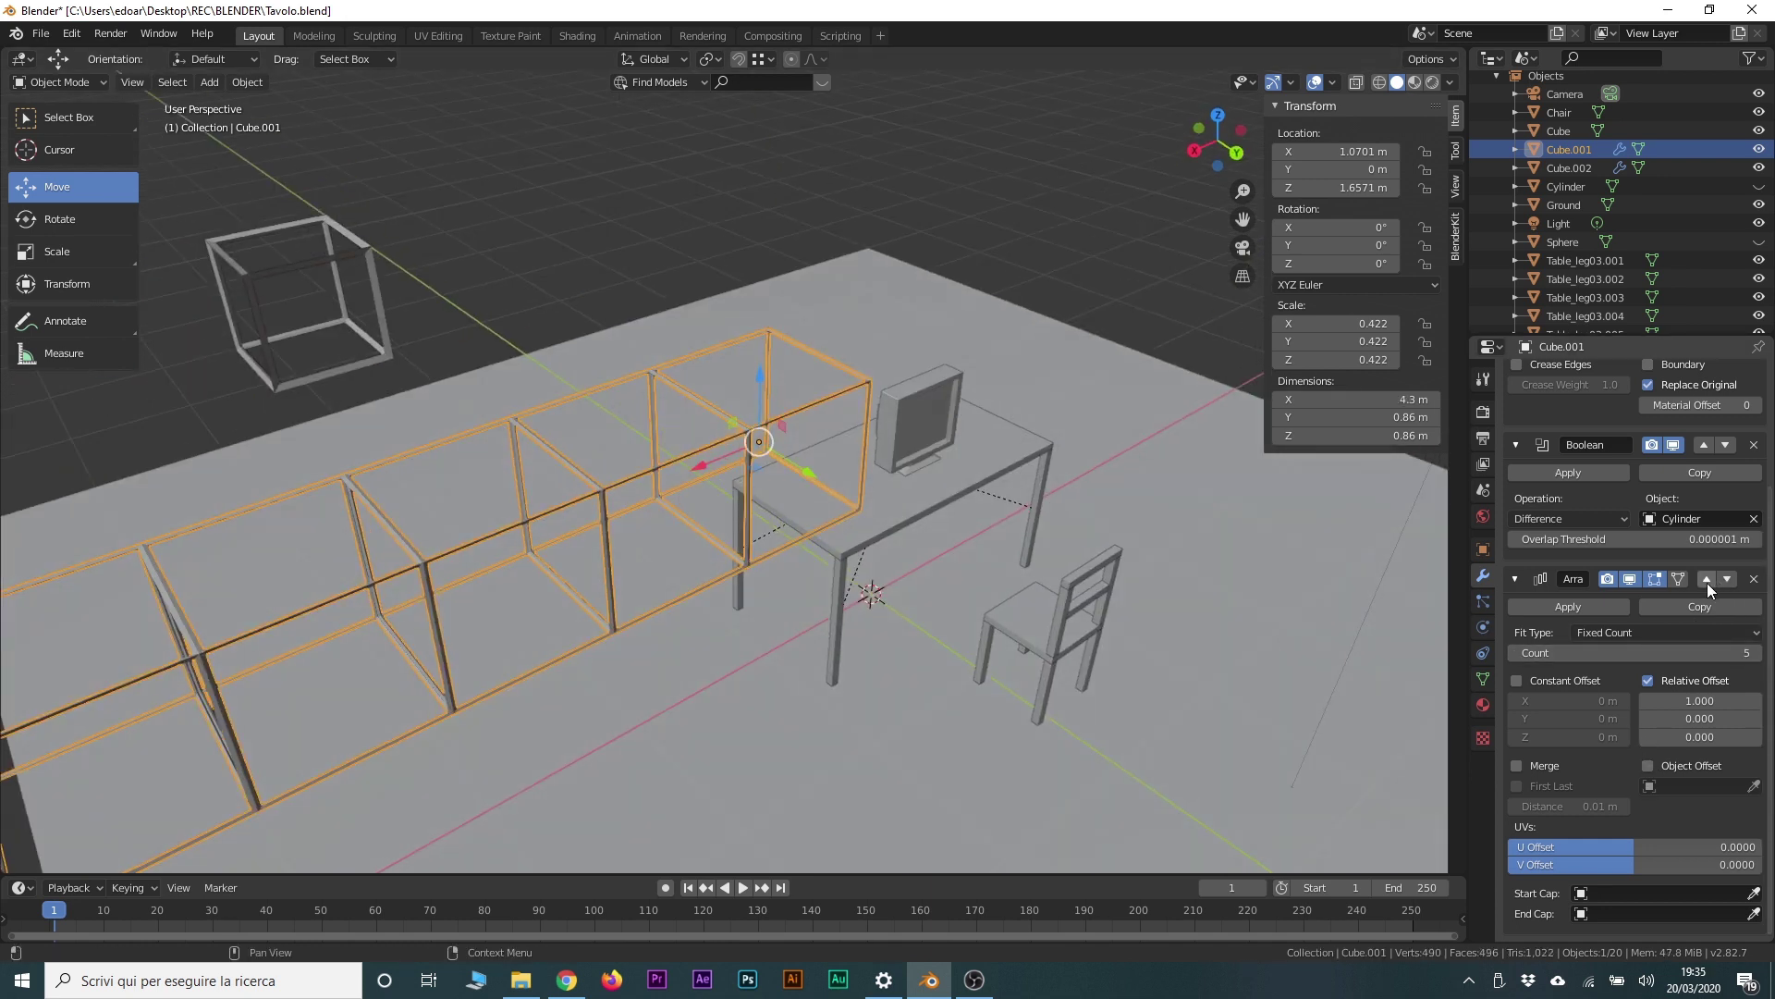
{"action": "left_click", "coordinate": [1707, 583]}
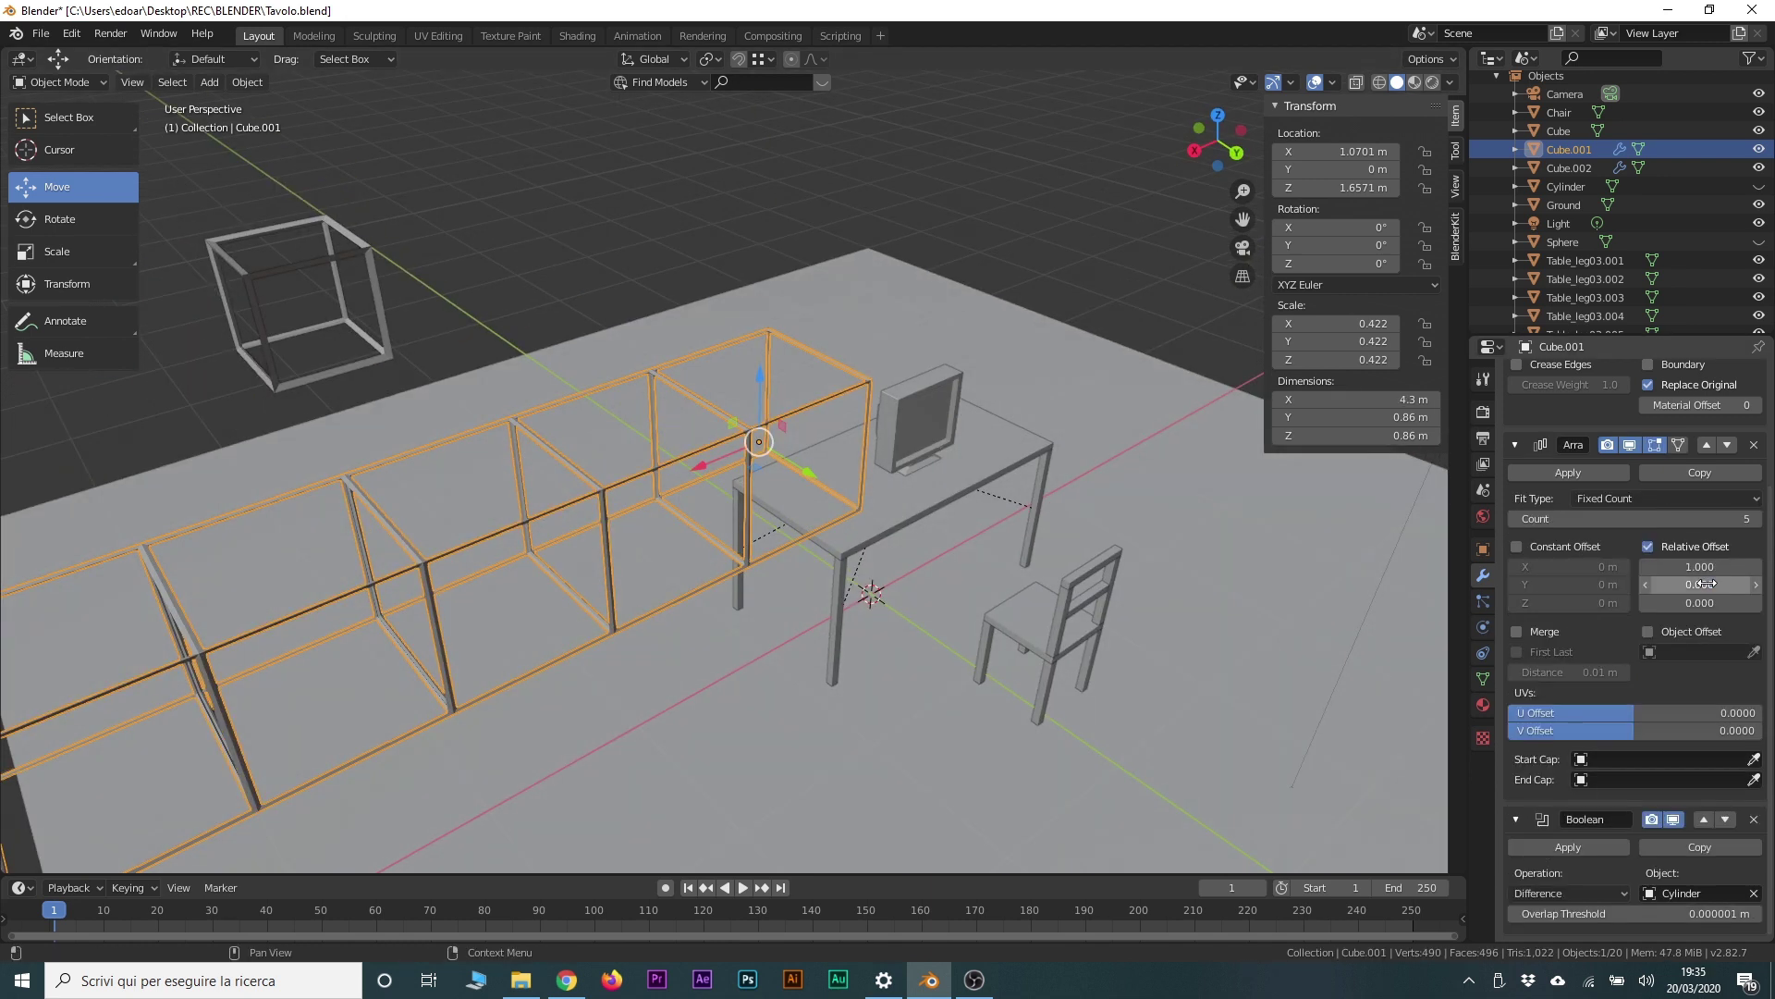
{"action": "left_click", "coordinate": [1706, 445]}
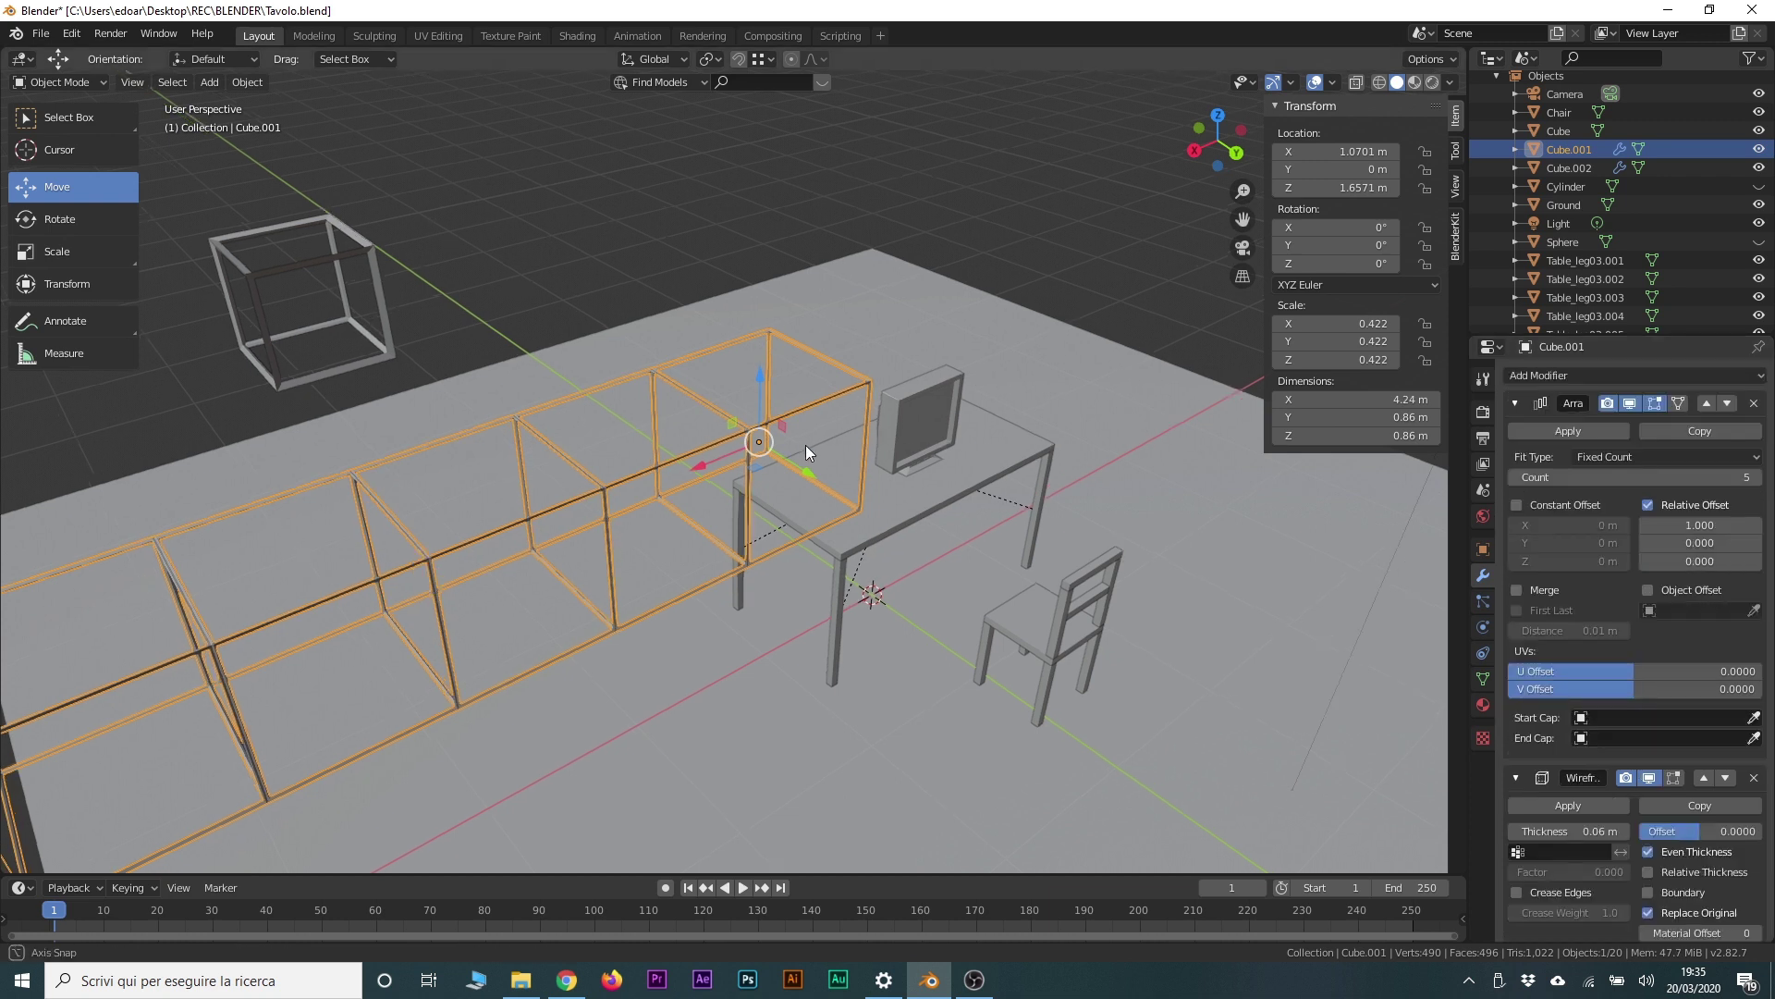
{"action": "middle_click_drag", "start_coordinate": [806, 452], "coordinate": [745, 472]}
{"action": "mouse_move", "coordinate": [688, 469]}
{"action": "left_mouse_down"}
{"action": "mouse_move", "coordinate": [939, 477]}
{"action": "mouse_move", "coordinate": [784, 489]}
{"action": "mouse_move", "coordinate": [1009, 475]}
{"action": "mouse_move", "coordinate": [1280, 428]}
{"action": "left_mouse_up"}
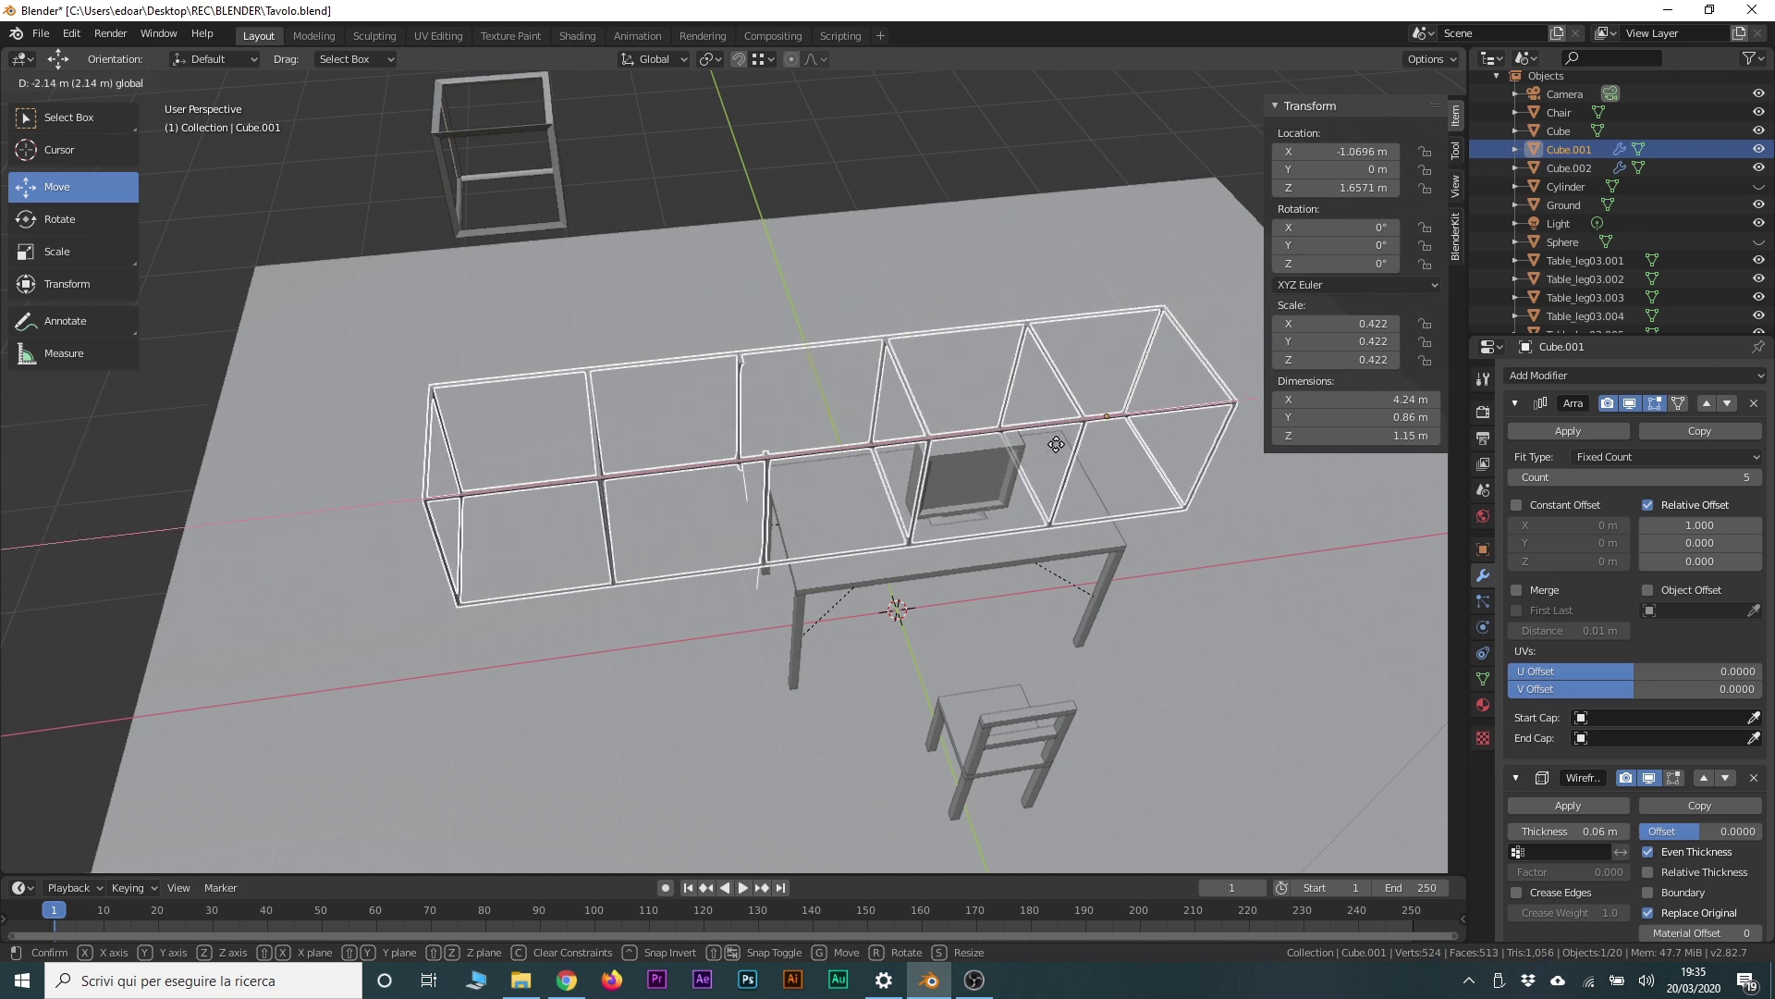
Step: Cancel the slide and rearrange the Wireframe, Array and Boolean modifier order
{"action": "right_click", "coordinate": [1168, 484]}
{"action": "left_click", "coordinate": [1727, 405]}
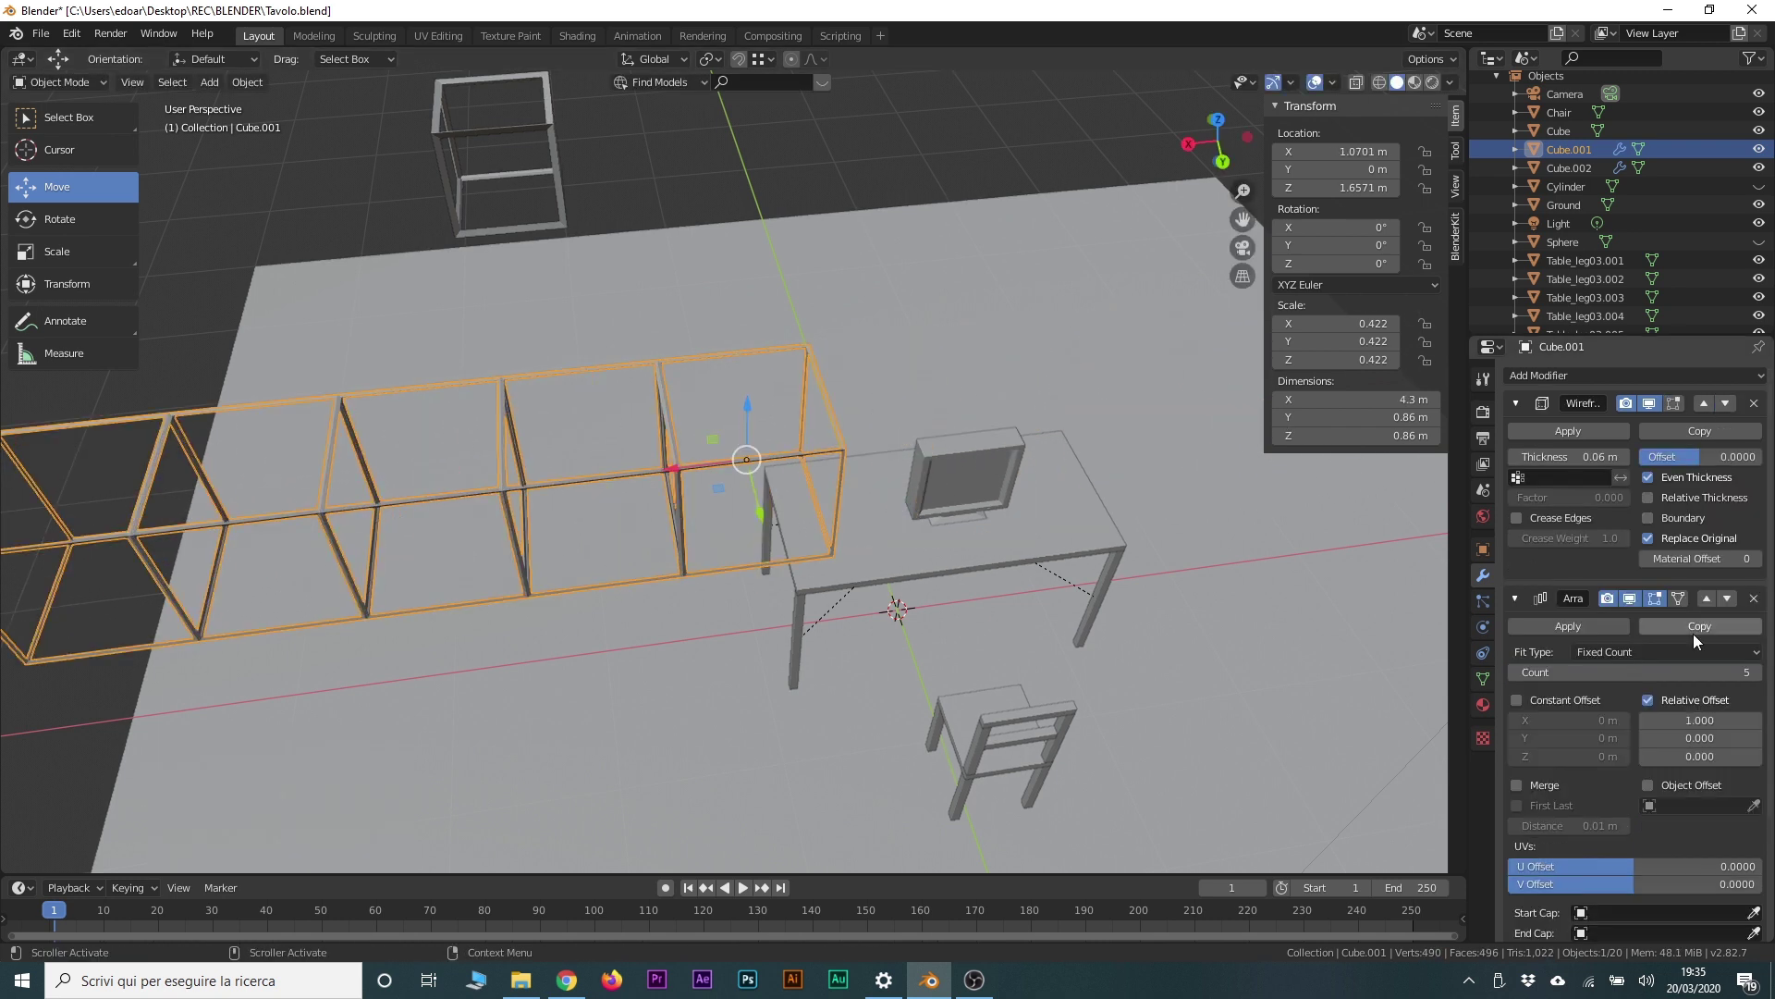
{"action": "left_click", "coordinate": [1727, 600]}
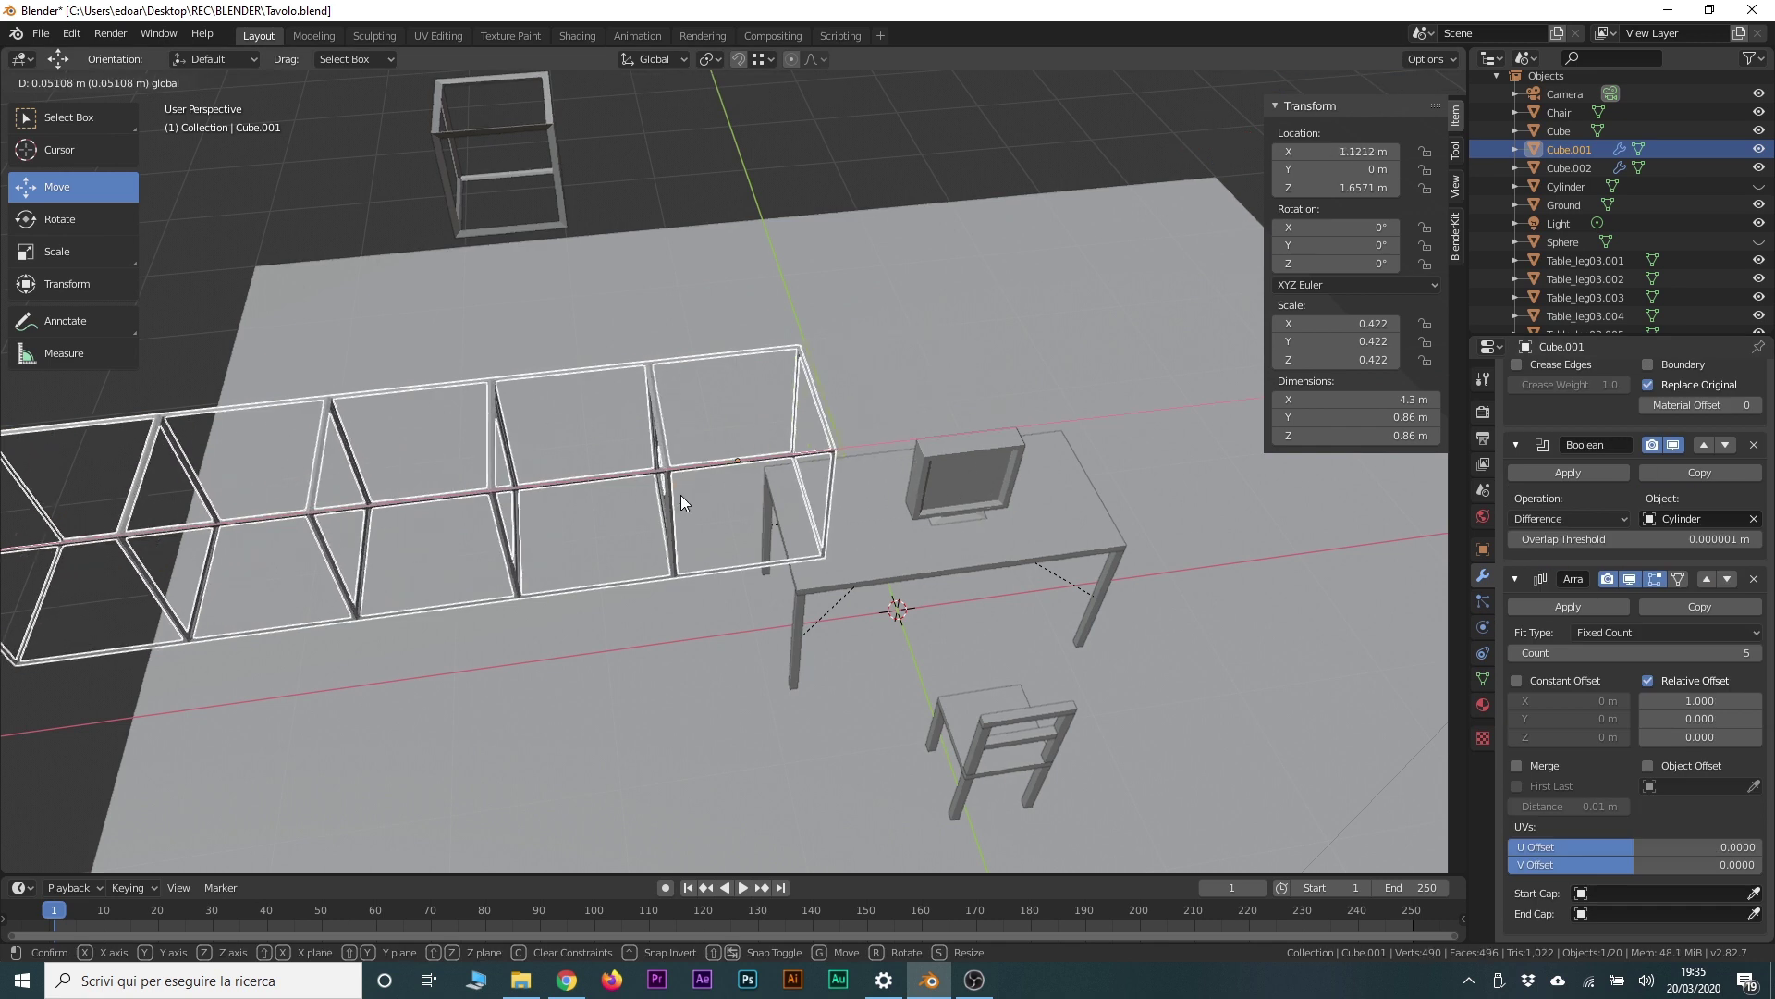
{"action": "key", "text": "ctrl+z"}
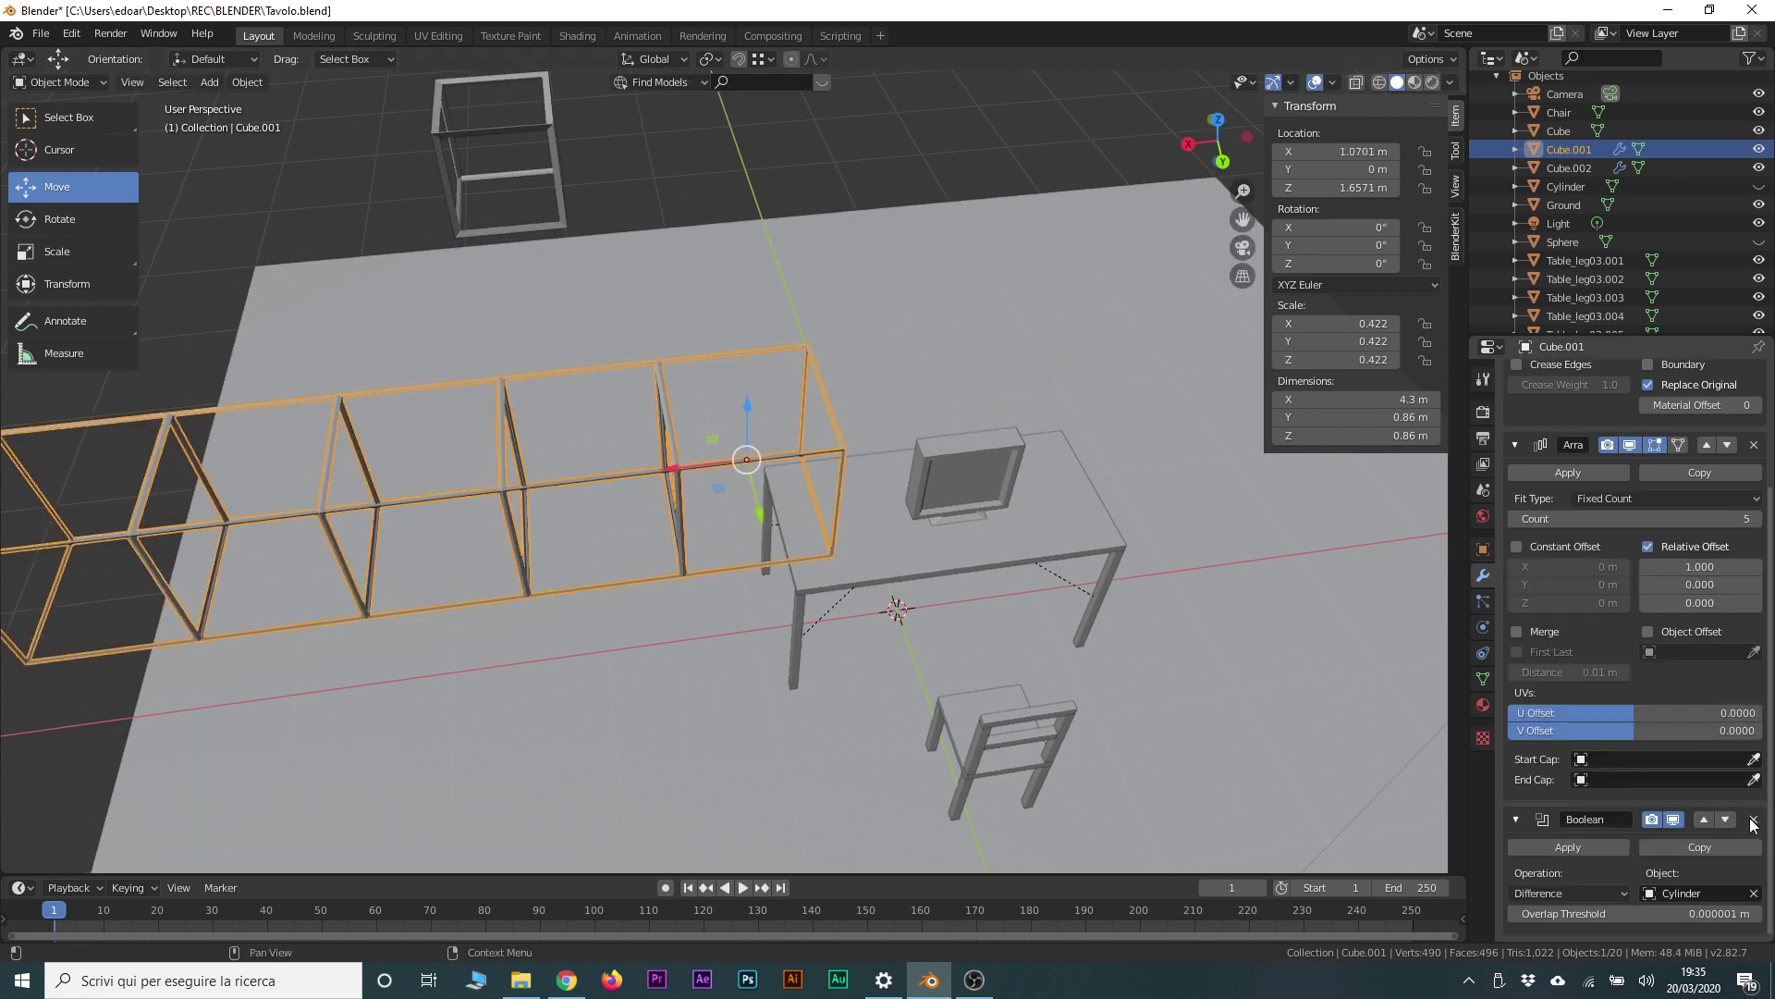
{"action": "mouse_move", "coordinate": [930, 593]}
{"action": "middle_mouse_down"}
{"action": "mouse_move", "coordinate": [901, 557]}
{"action": "mouse_move", "coordinate": [846, 547]}
{"action": "middle_mouse_up"}
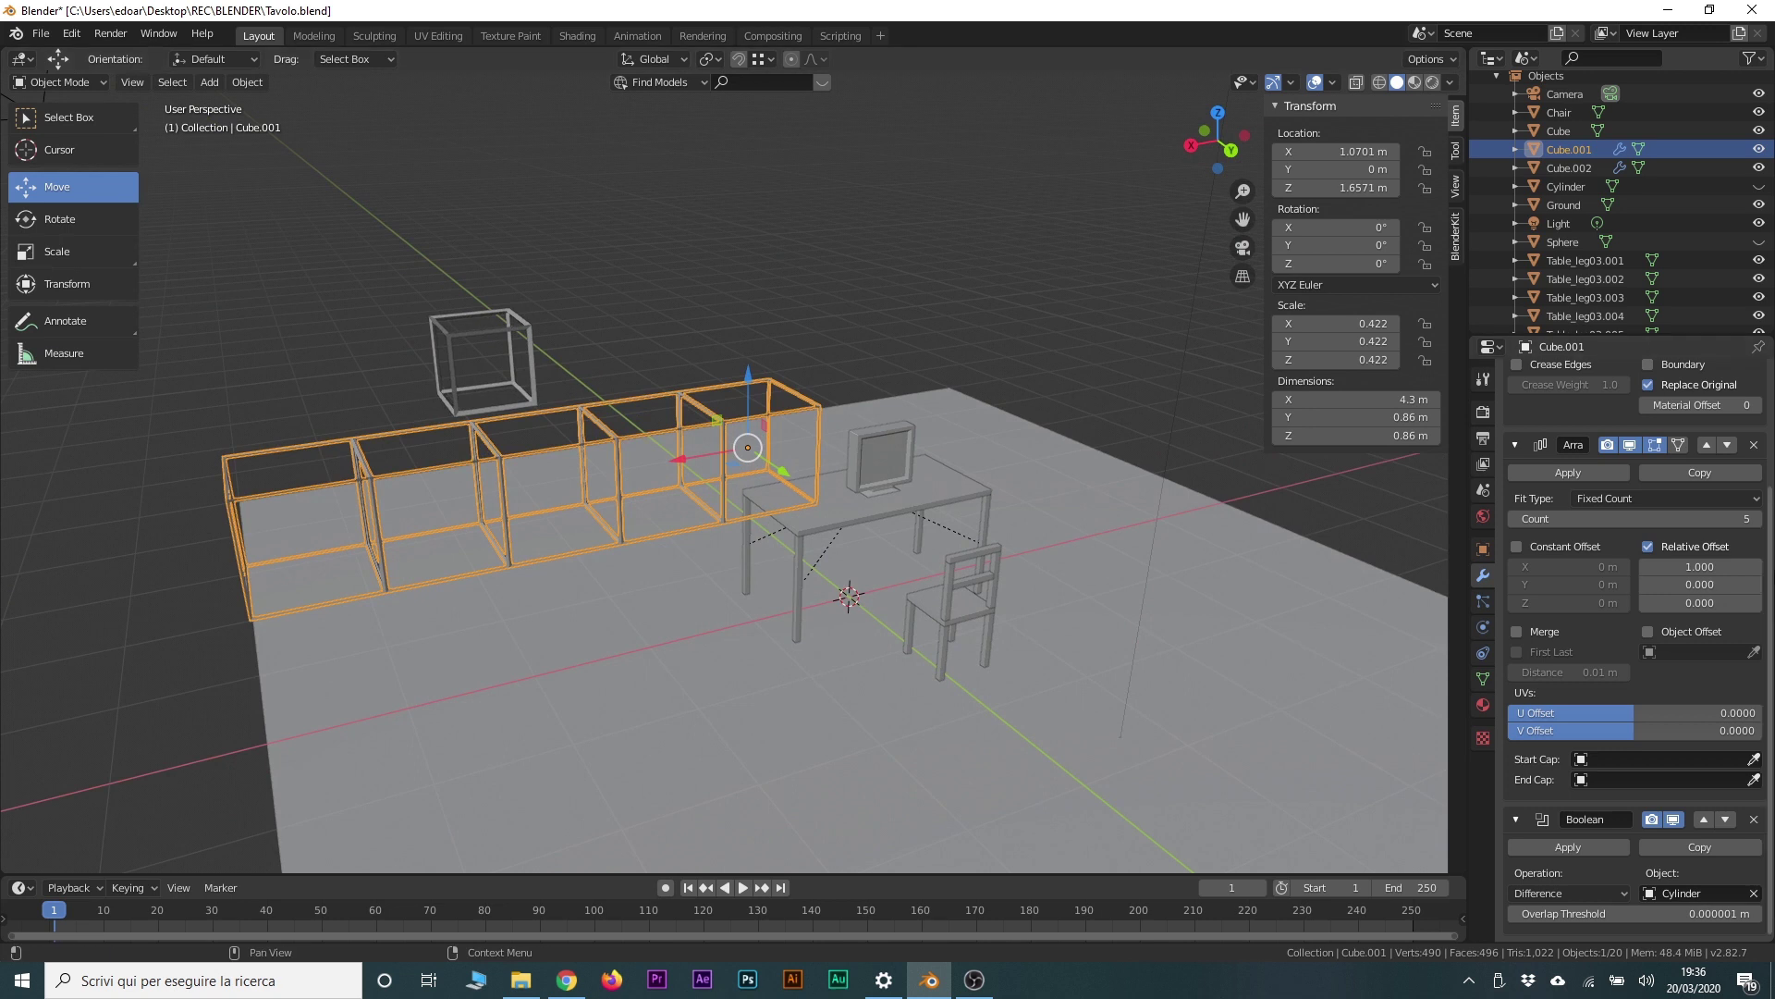
{"action": "scroll", "coordinate": [1659, 647], "scroll_direction": "up", "scroll_amount": 4}
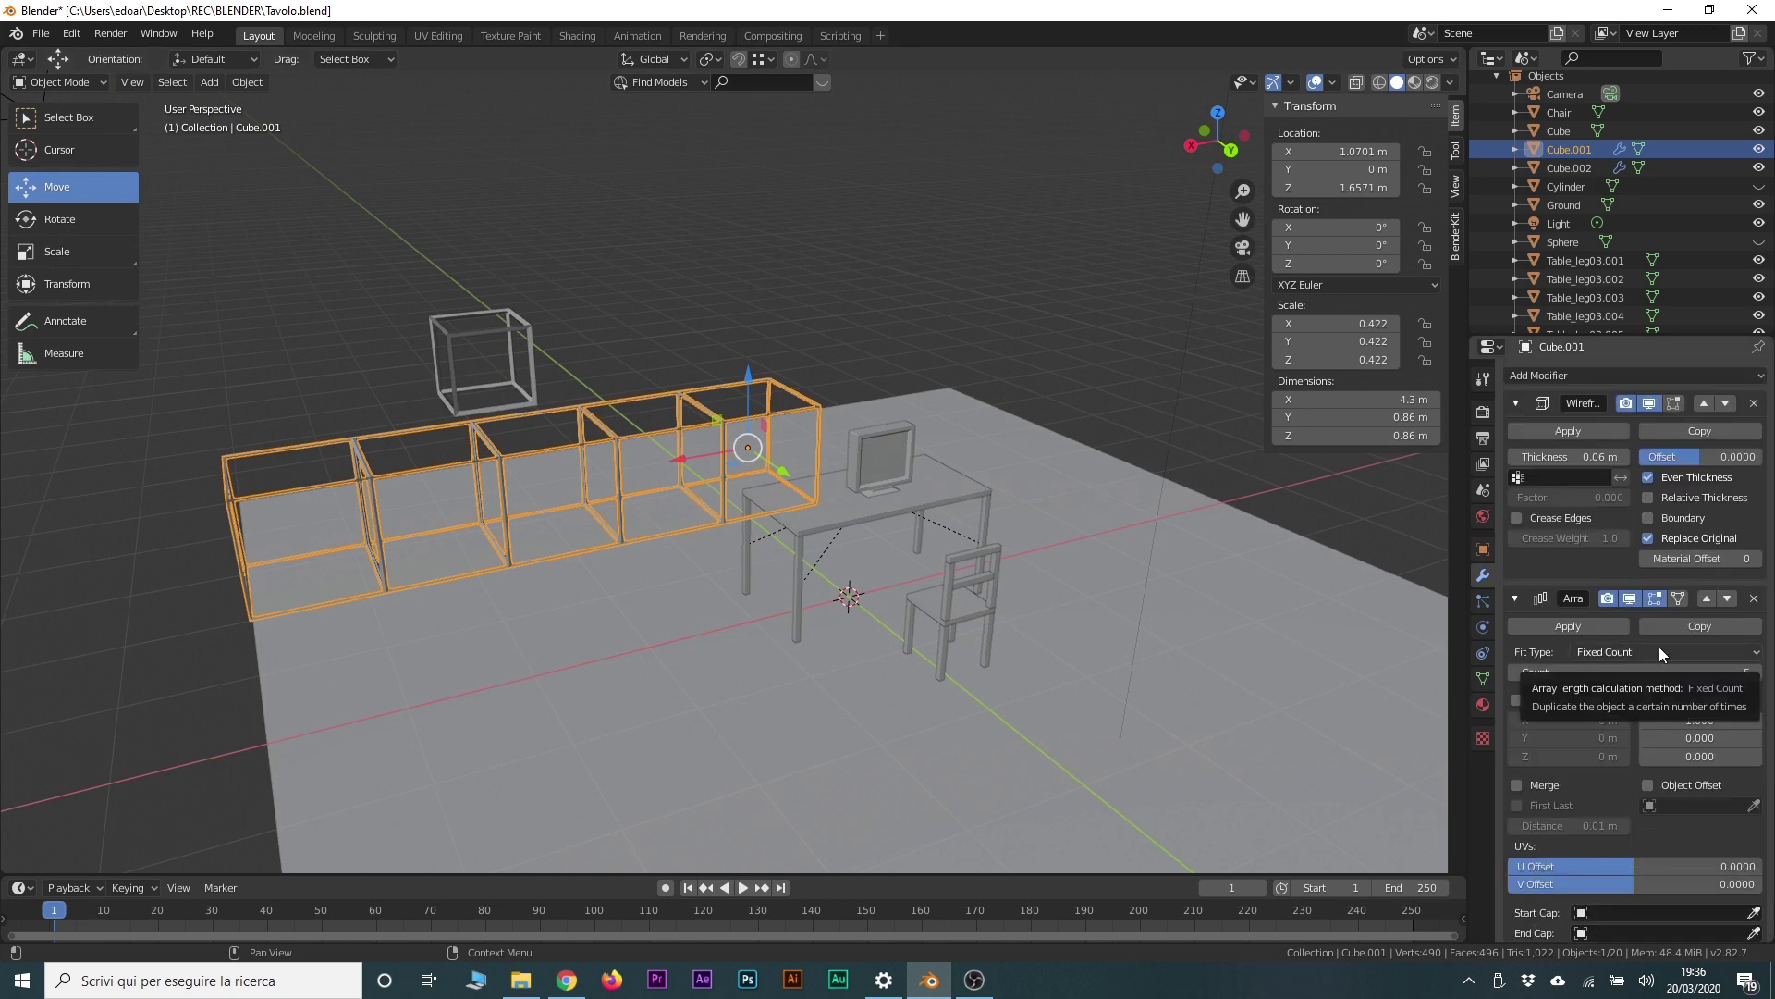
Step: Apply the Array modifier and scale the shelf to 0.347, making it 1.47 m long
{"action": "left_click", "coordinate": [1567, 626]}
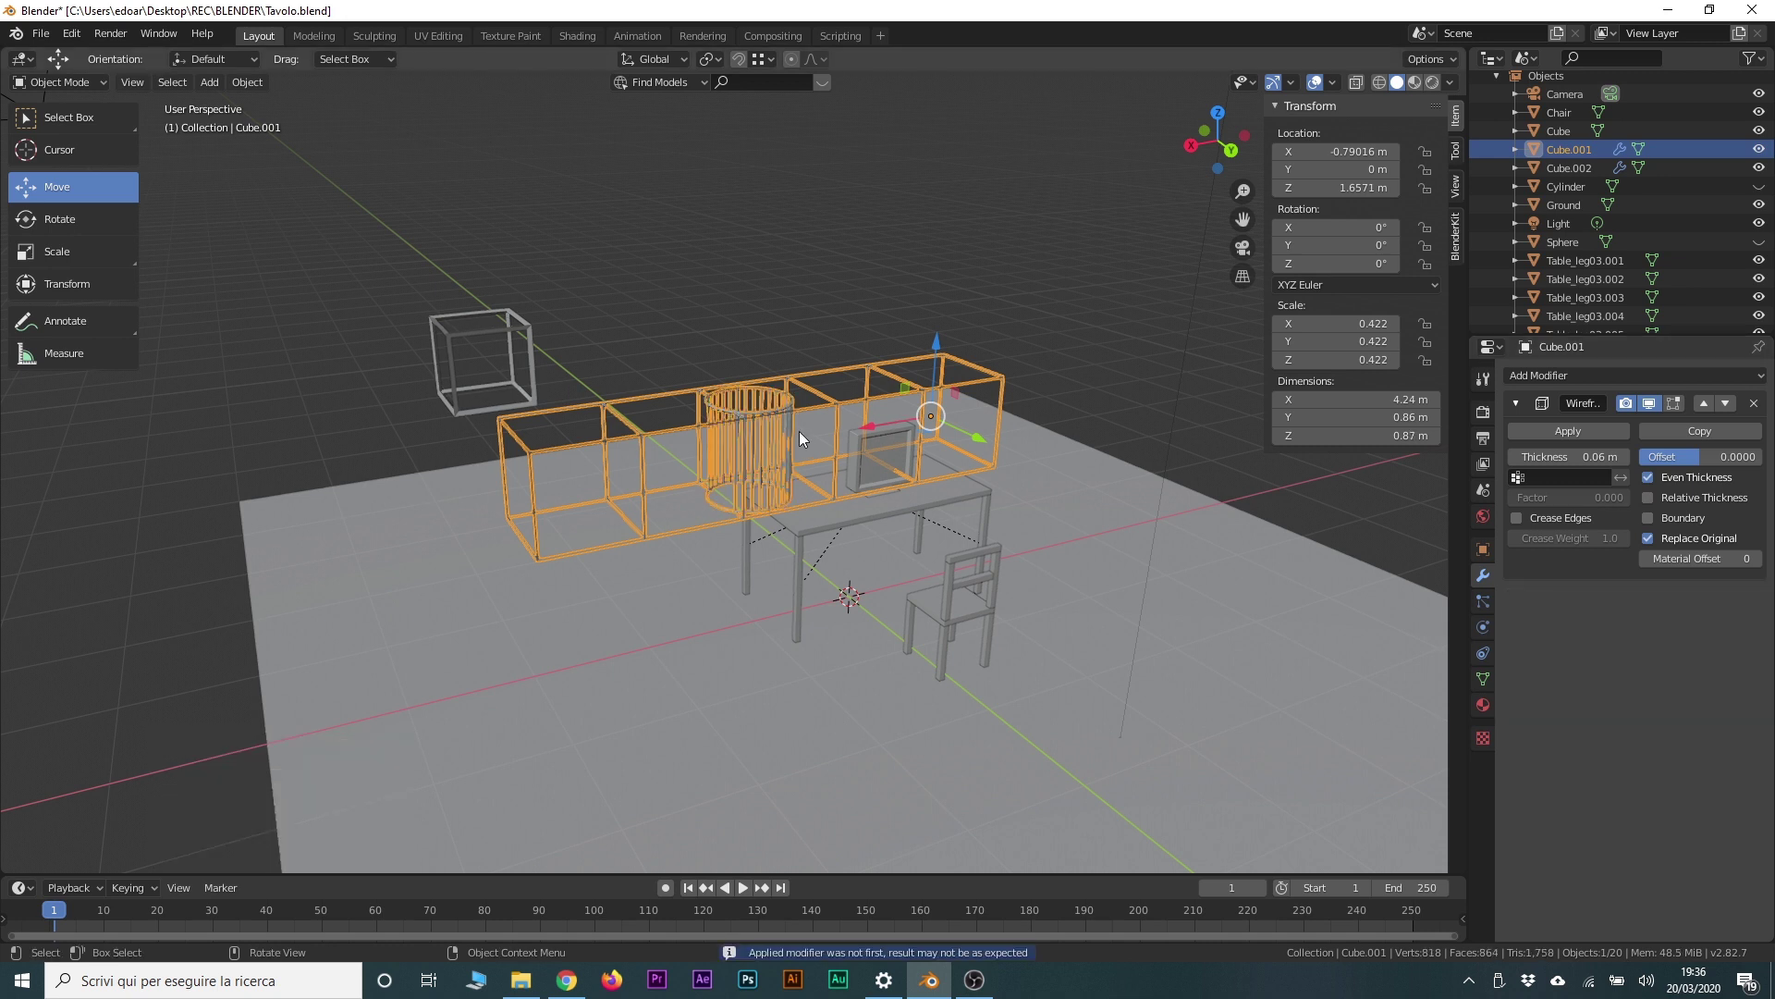
{"action": "scroll", "coordinate": [801, 436], "scroll_direction": "up", "scroll_amount": 2}
{"action": "scroll", "coordinate": [812, 468], "scroll_direction": "up", "scroll_amount": 2}
{"action": "scroll", "coordinate": [808, 490], "scroll_direction": "up", "scroll_amount": 3}
{"action": "middle_click_drag", "start_coordinate": [785, 417], "coordinate": [1169, 468]}
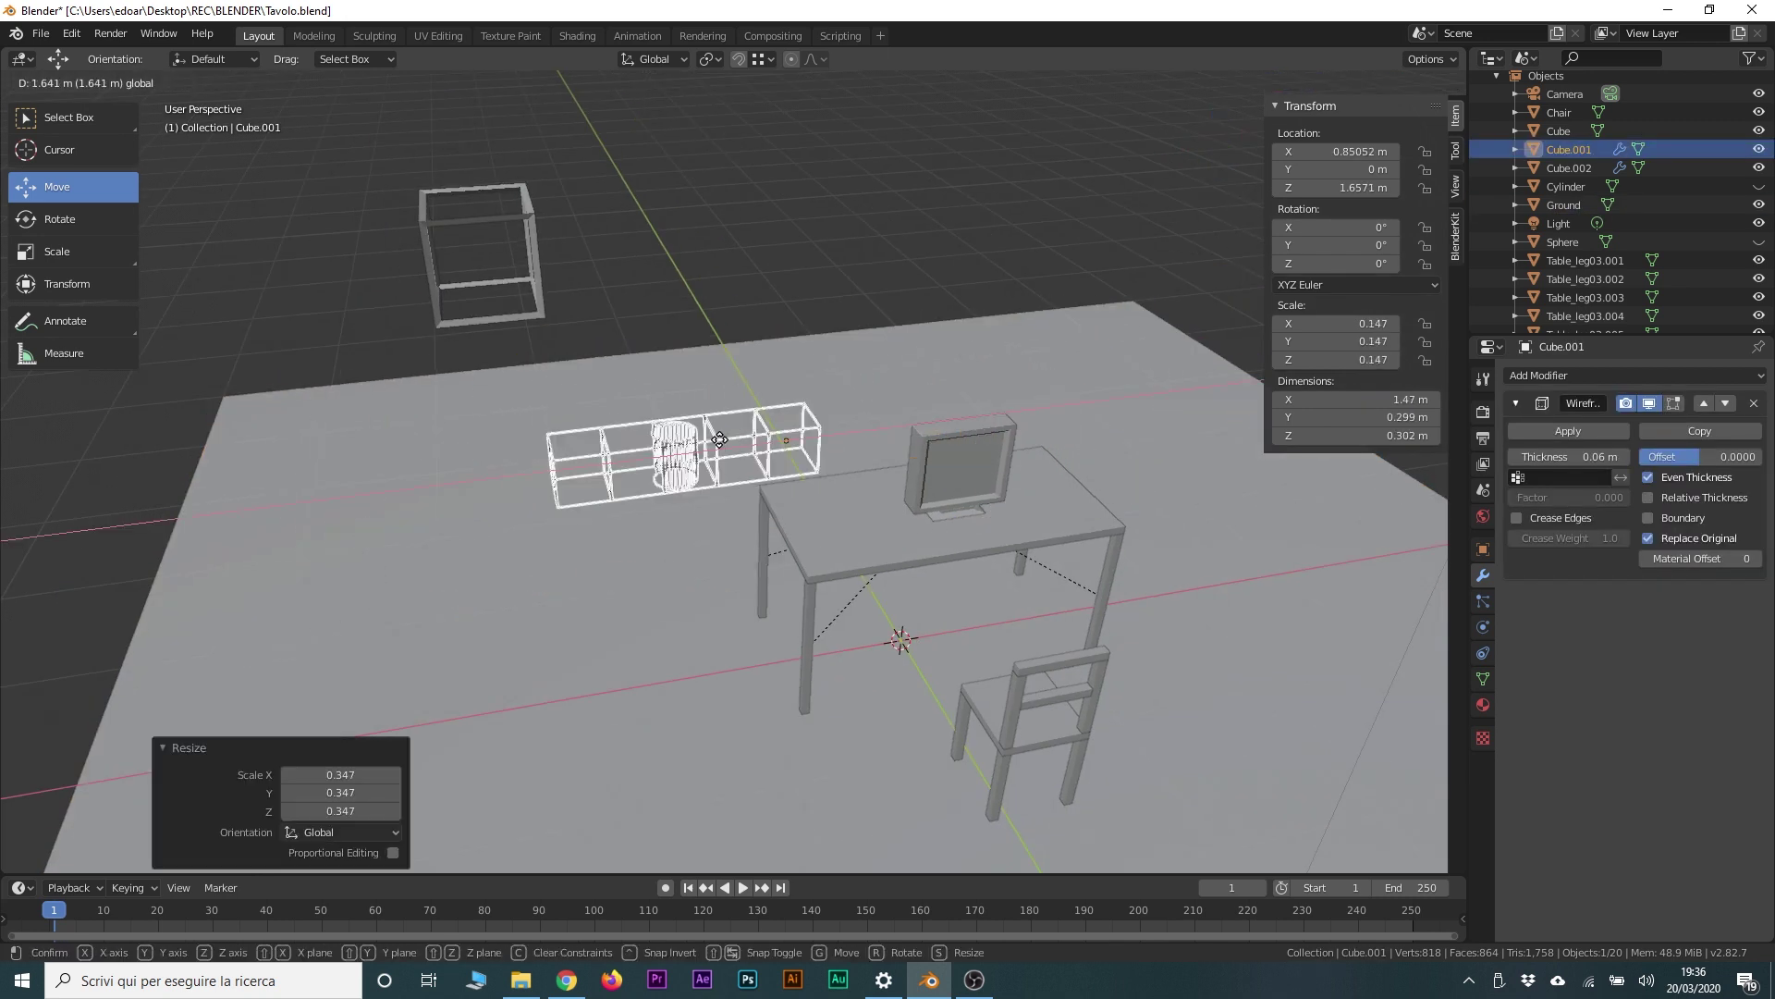
Step: Delete the Wireframe modifier, leaving a solid 1.47 m box with a round hole
{"action": "left_click", "coordinate": [1754, 403]}
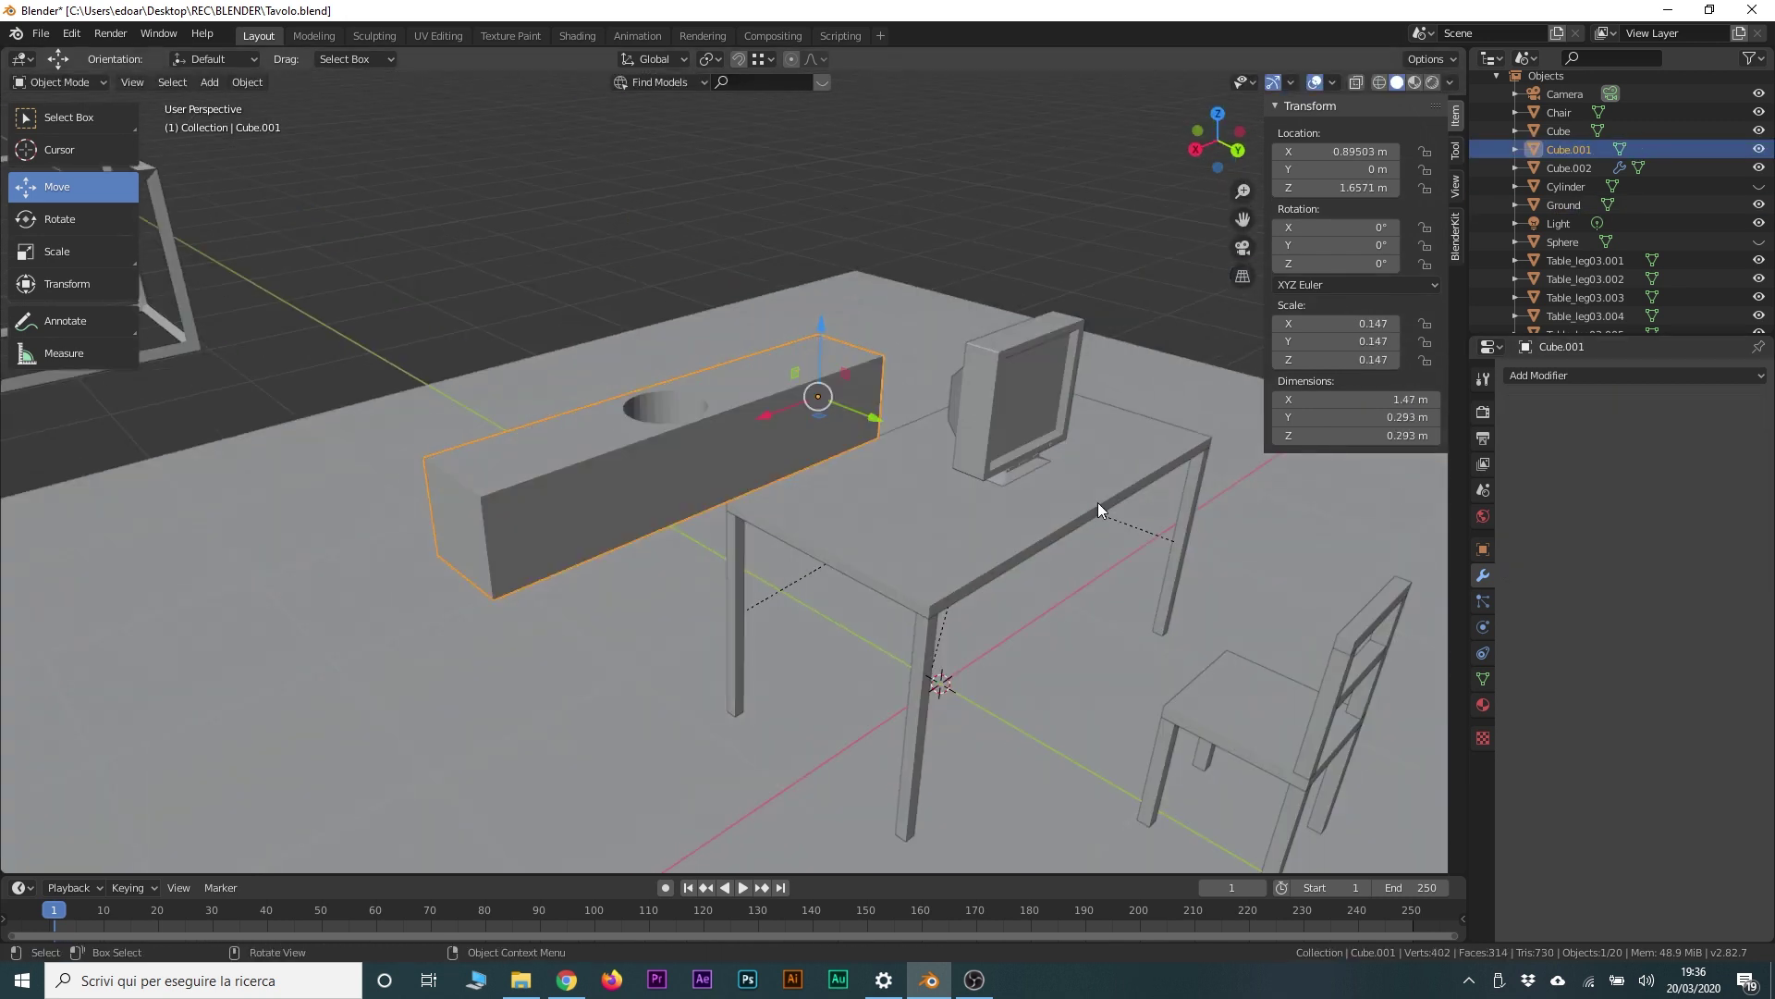
{"action": "mouse_move", "coordinate": [732, 382]}
{"action": "middle_mouse_down"}
{"action": "mouse_move", "coordinate": [740, 448]}
{"action": "mouse_move", "coordinate": [643, 368]}
{"action": "mouse_move", "coordinate": [695, 397]}
{"action": "middle_mouse_up"}
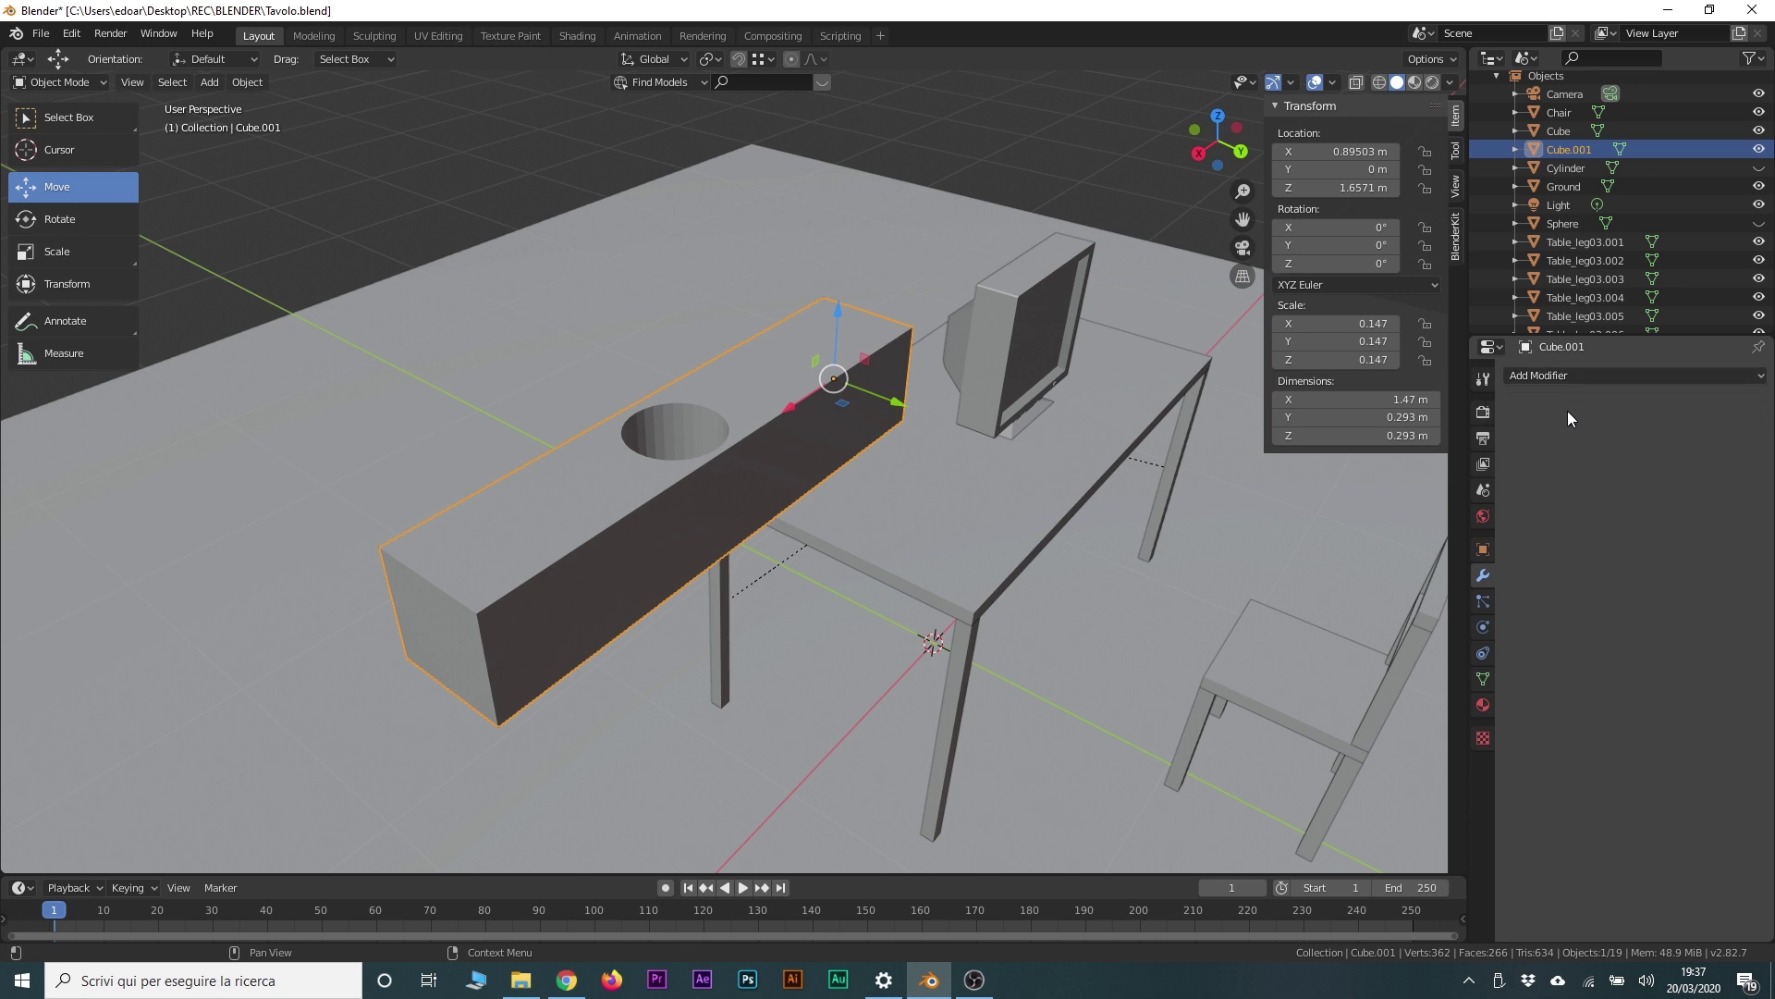
{"action": "left_click", "coordinate": [1561, 377]}
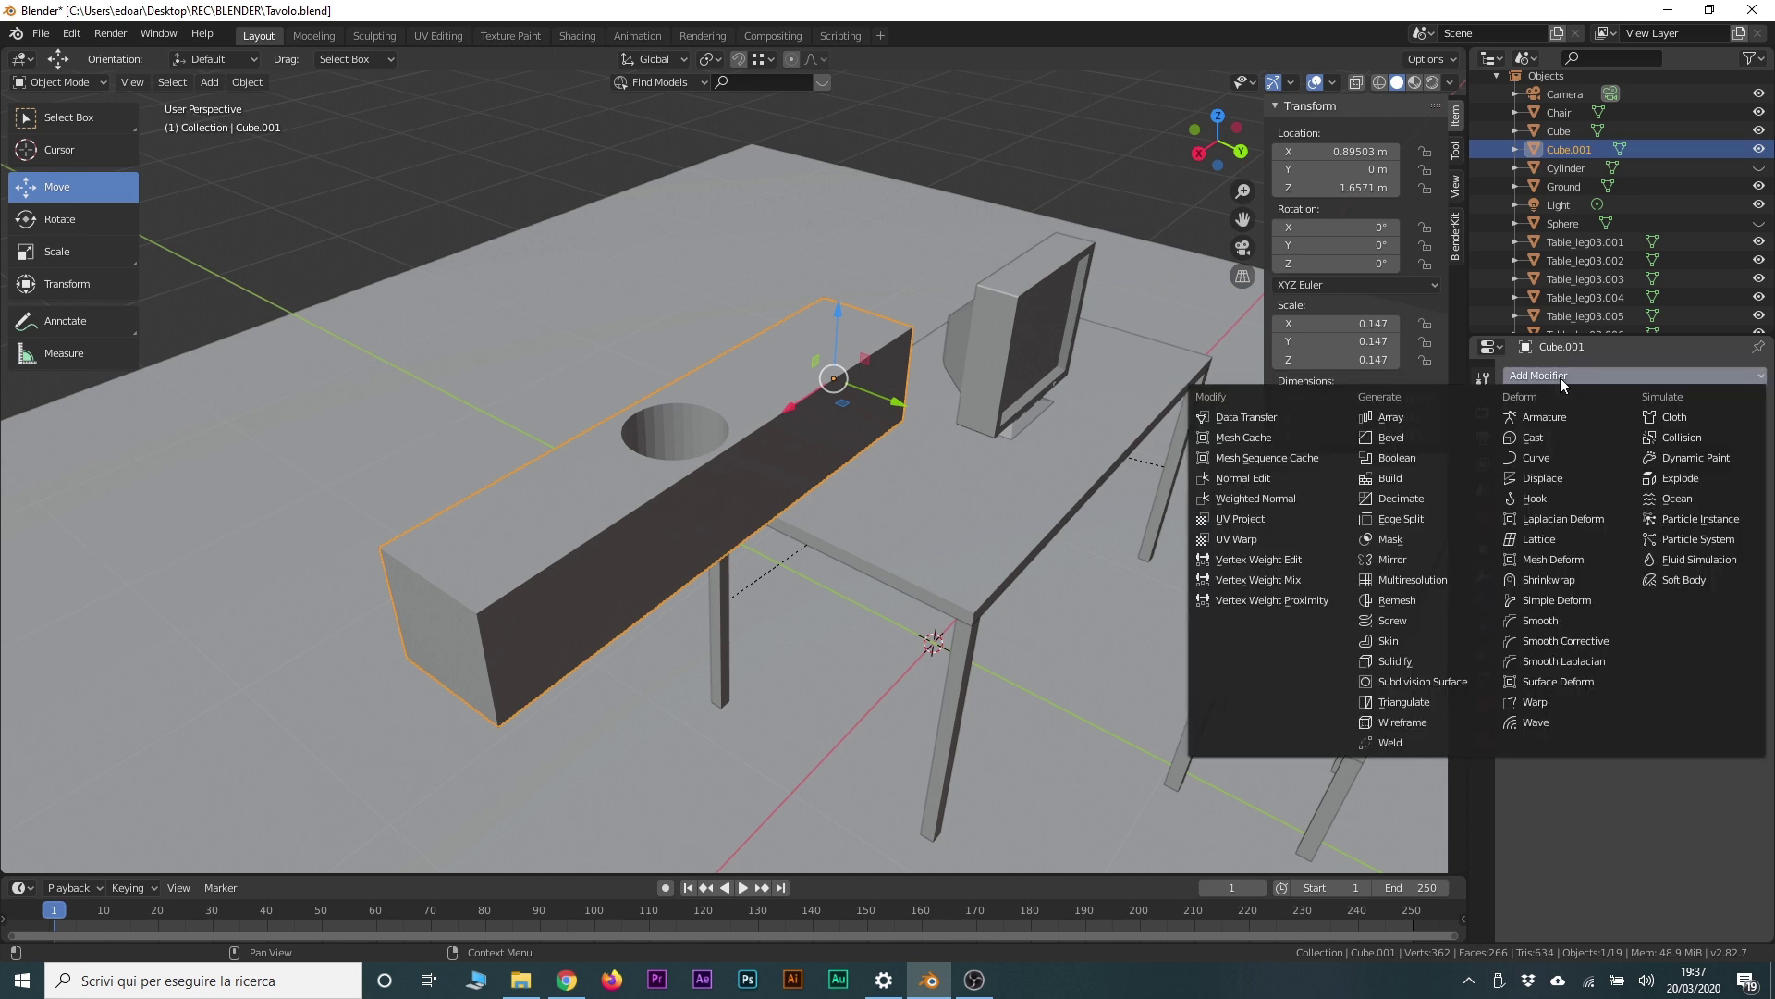